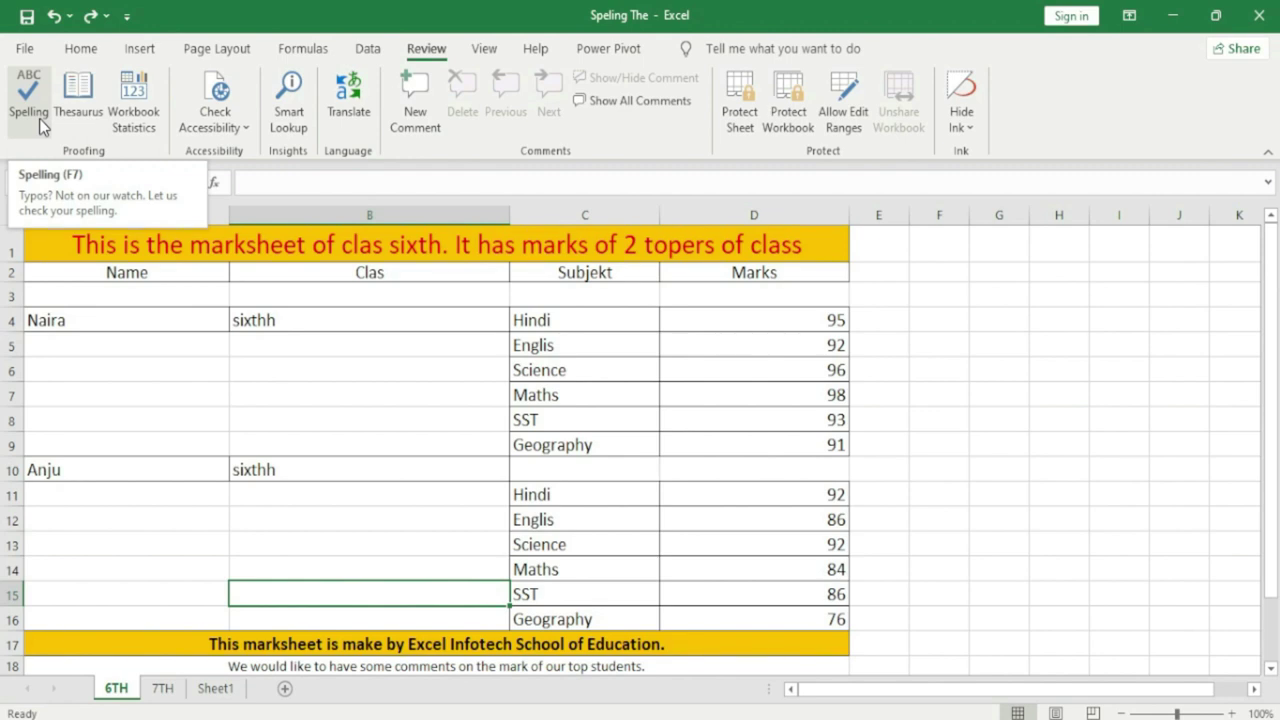
- Run Spelling on the marksheet from the top of the sheet, with 'clas' in A1 flagged
left_click(39, 118)
left_click(31, 113)
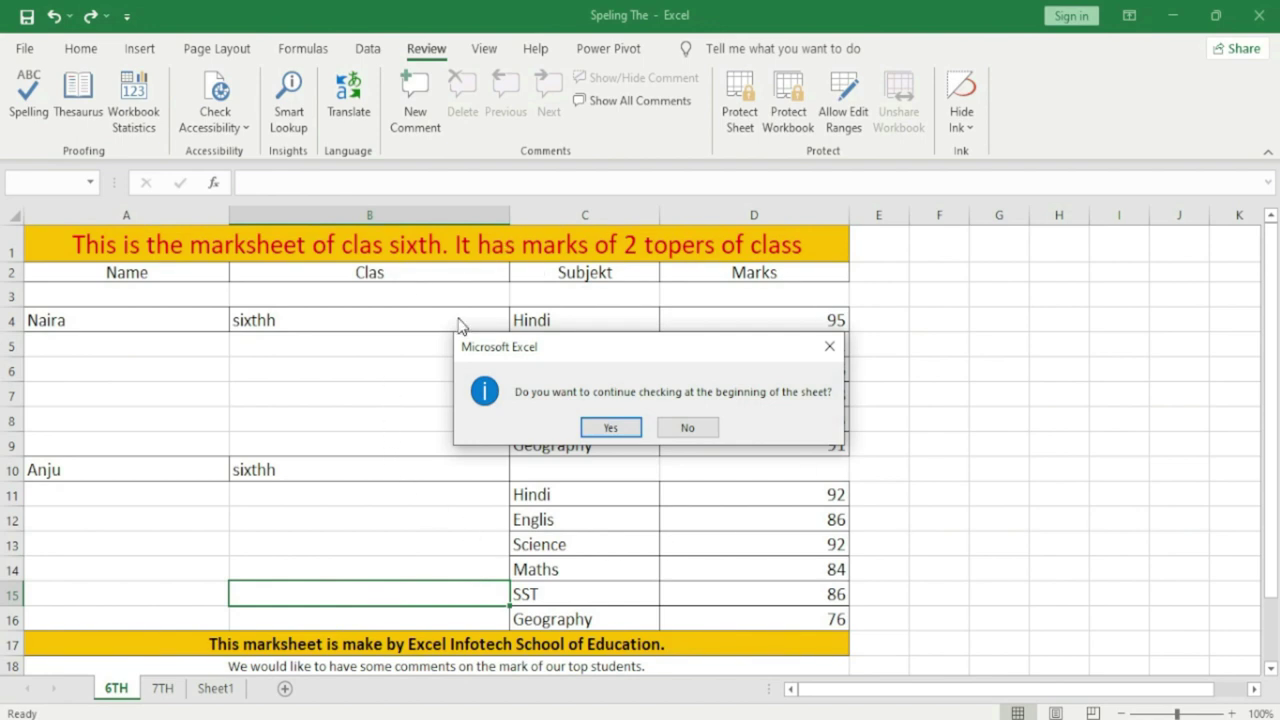
left_click(623, 429)
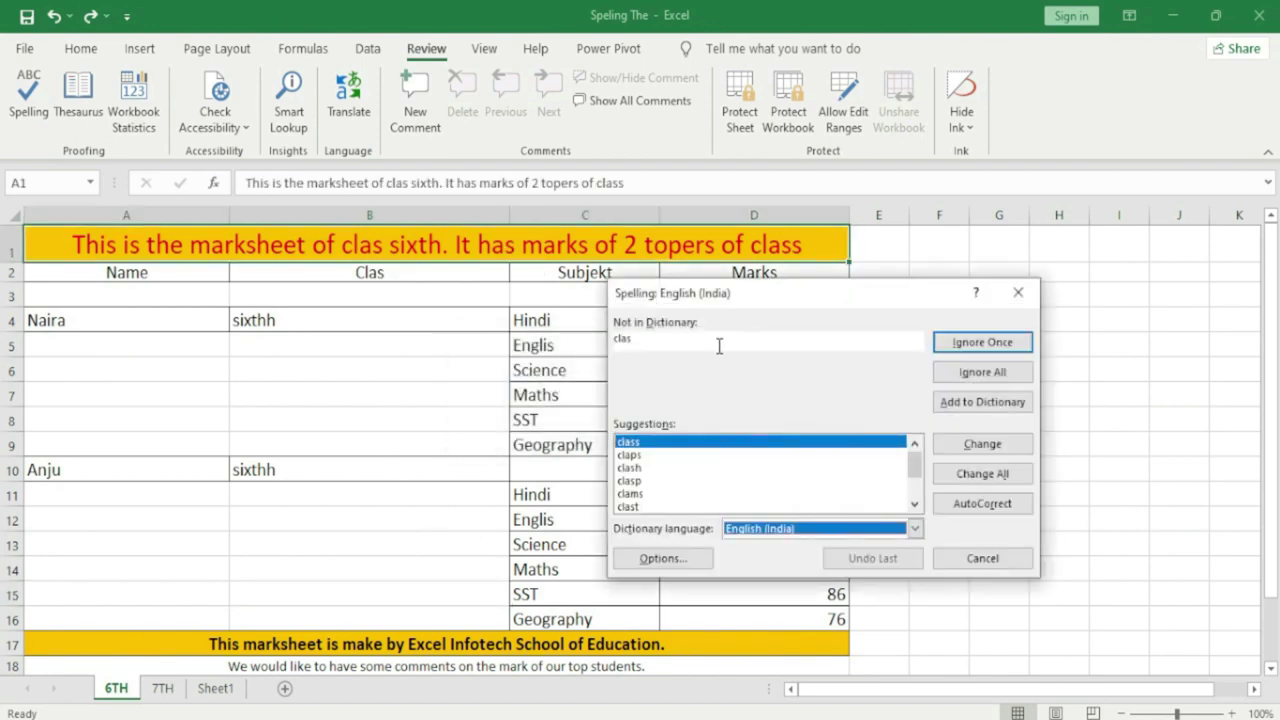
left_click_drag(734, 293, 574, 297)
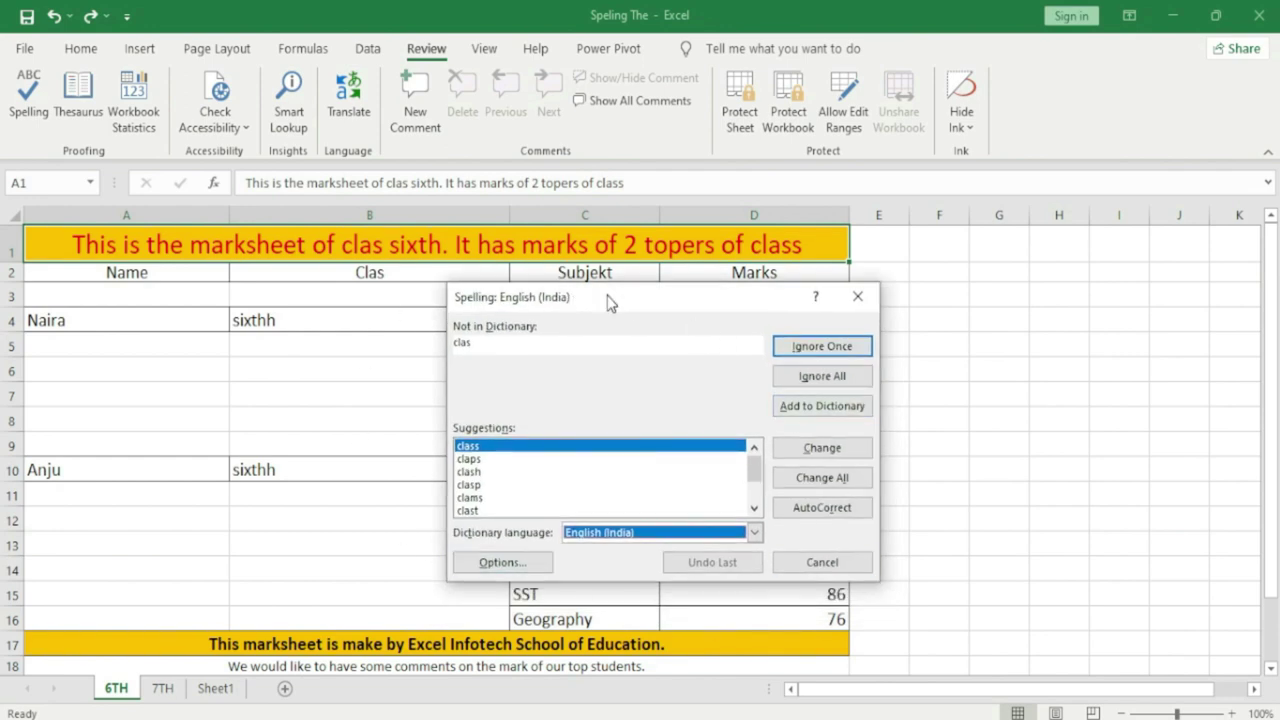
left_click_drag(608, 302, 666, 337)
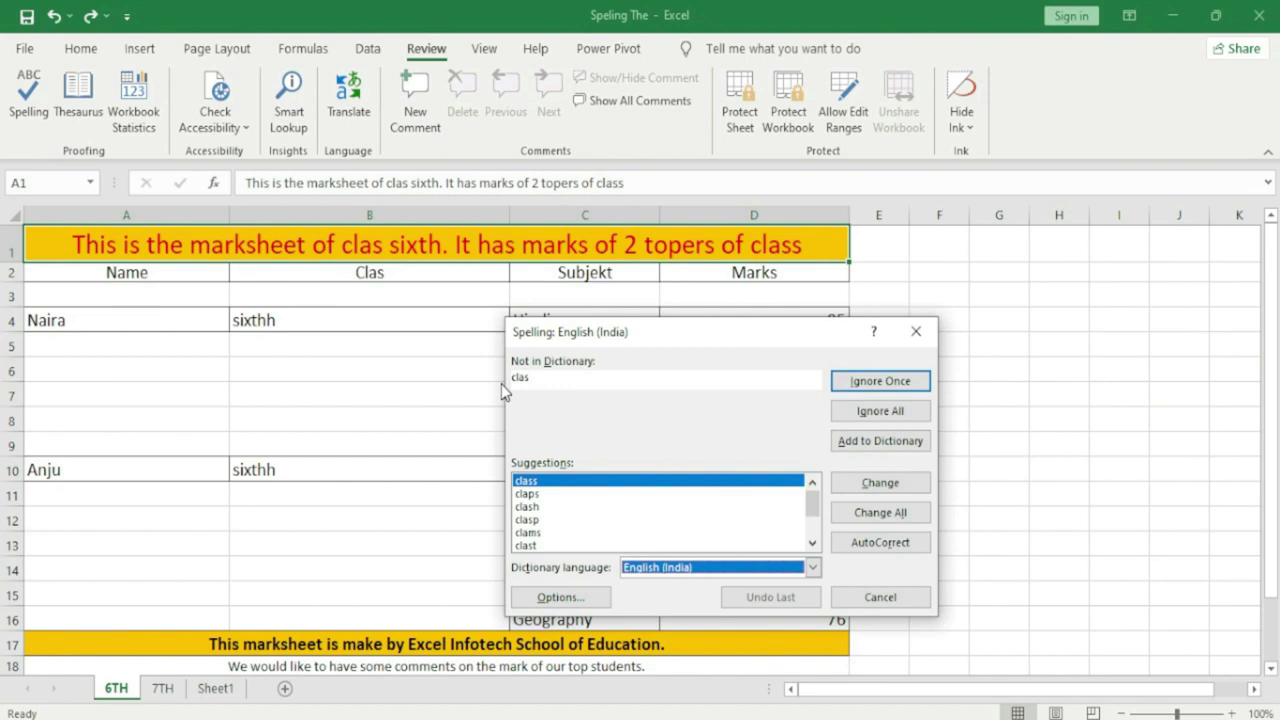
left_click_drag(700, 334, 664, 334)
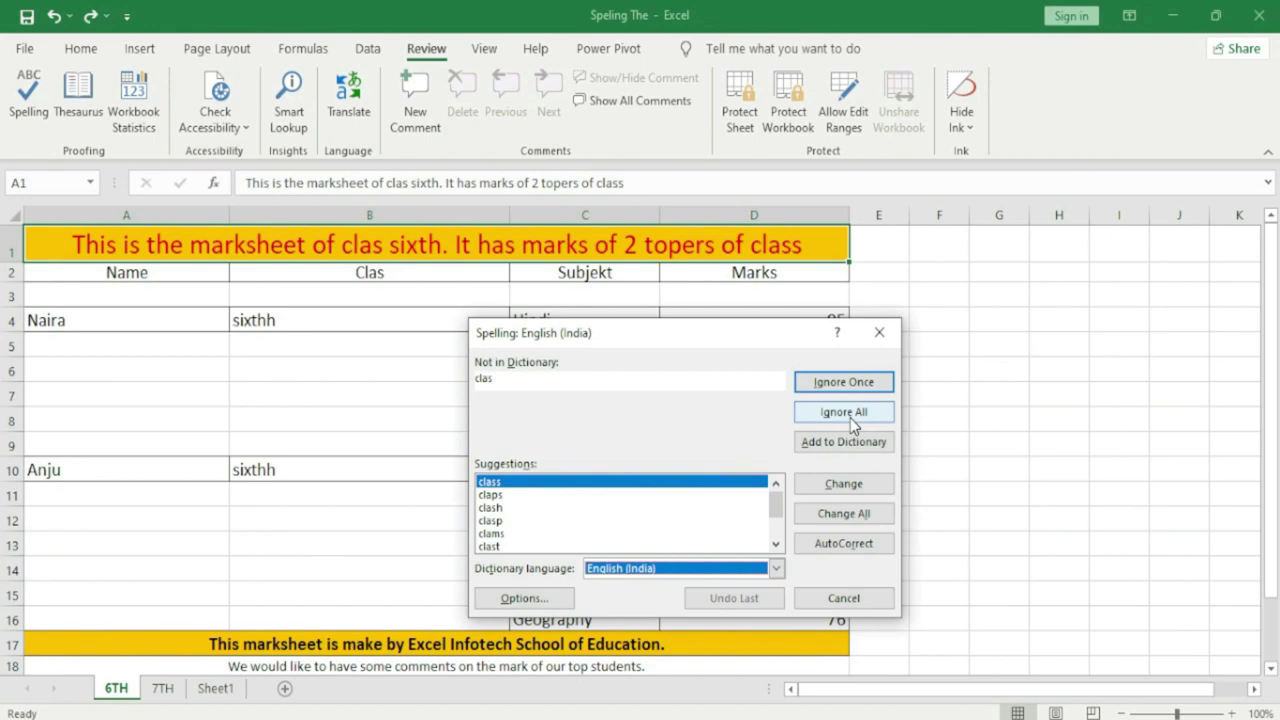
left_click_drag(500, 380, 472, 382)
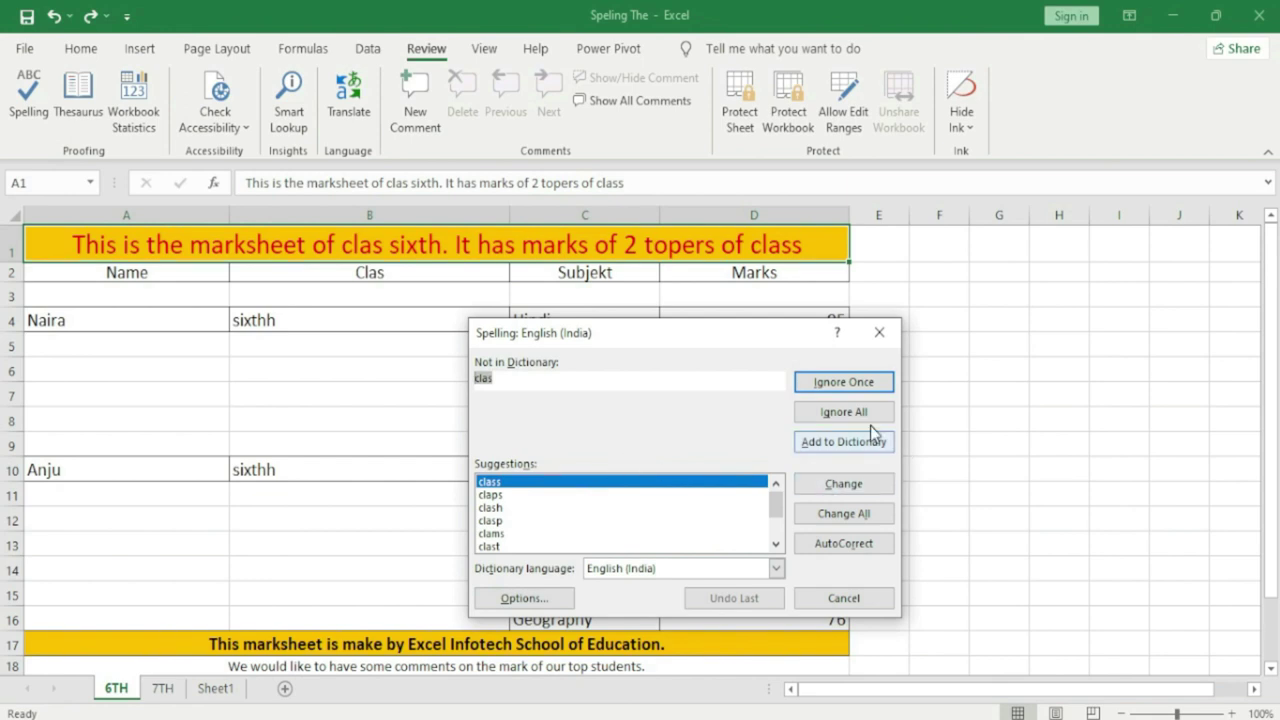
- Change clas, Clas, Subjekt, sixthh and Englis to class, Class, Subject, sixth and English
left_click(826, 488)
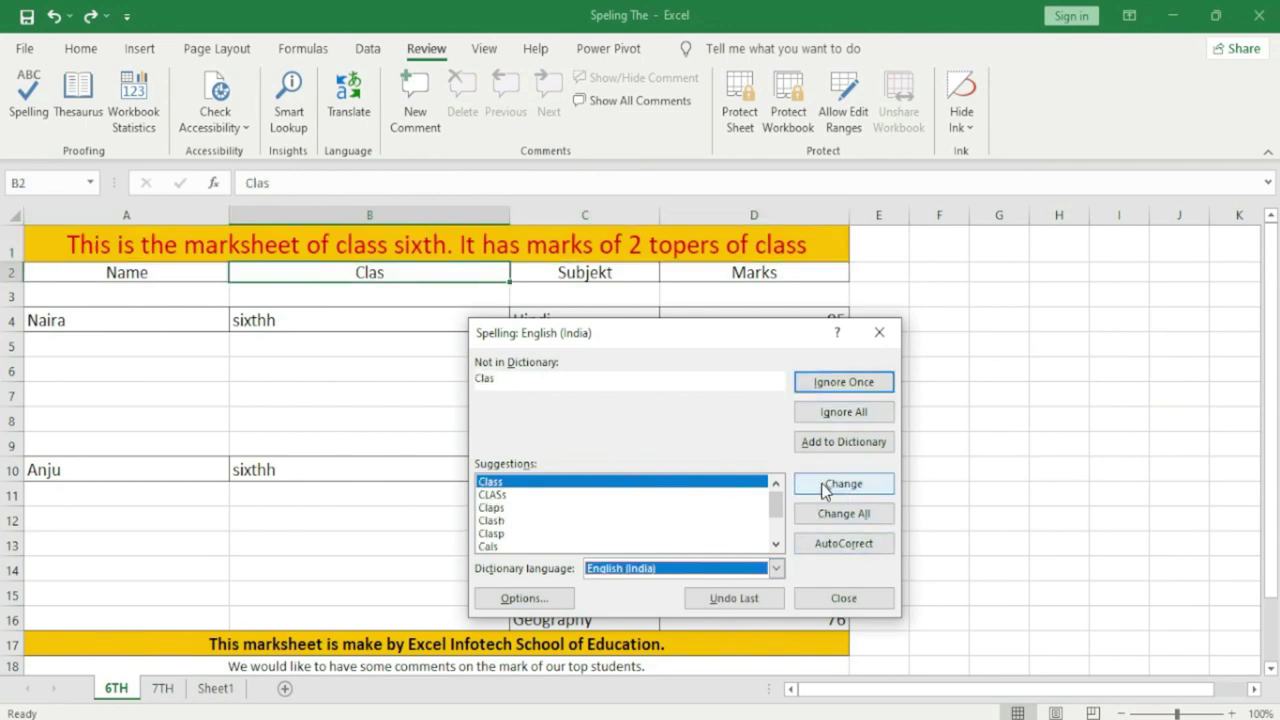
left_click(826, 488)
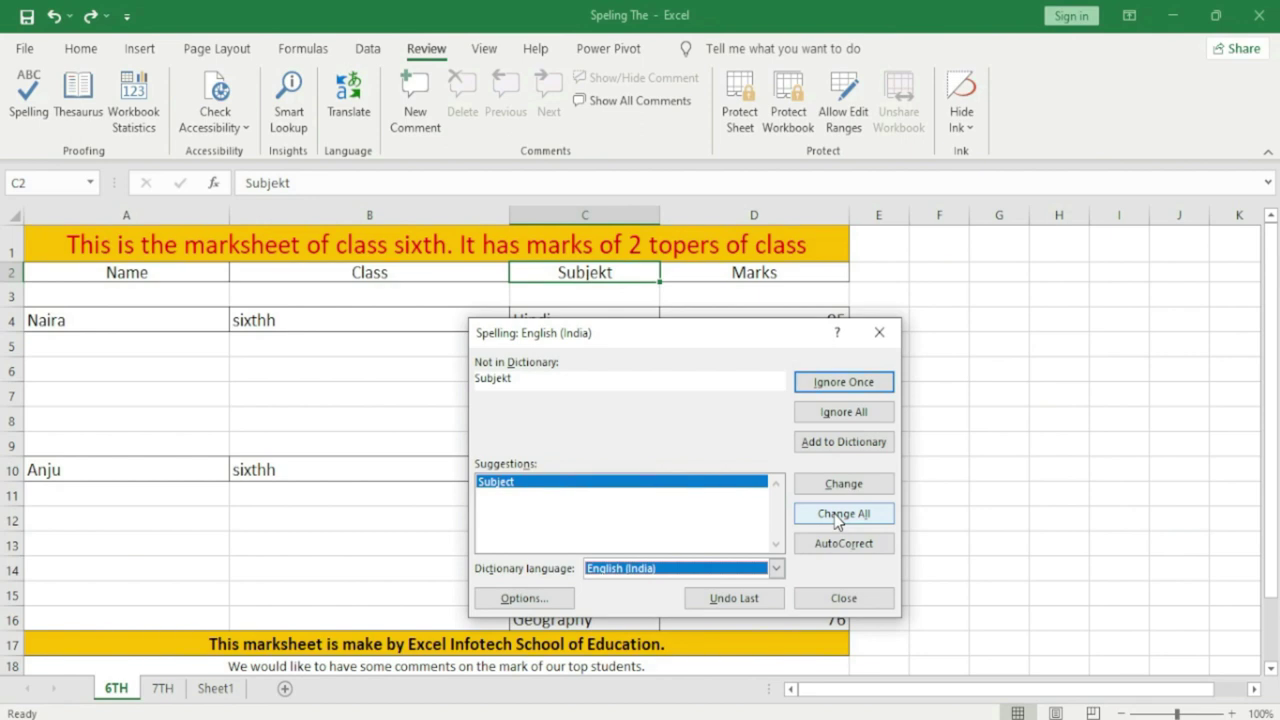
left_click(837, 521)
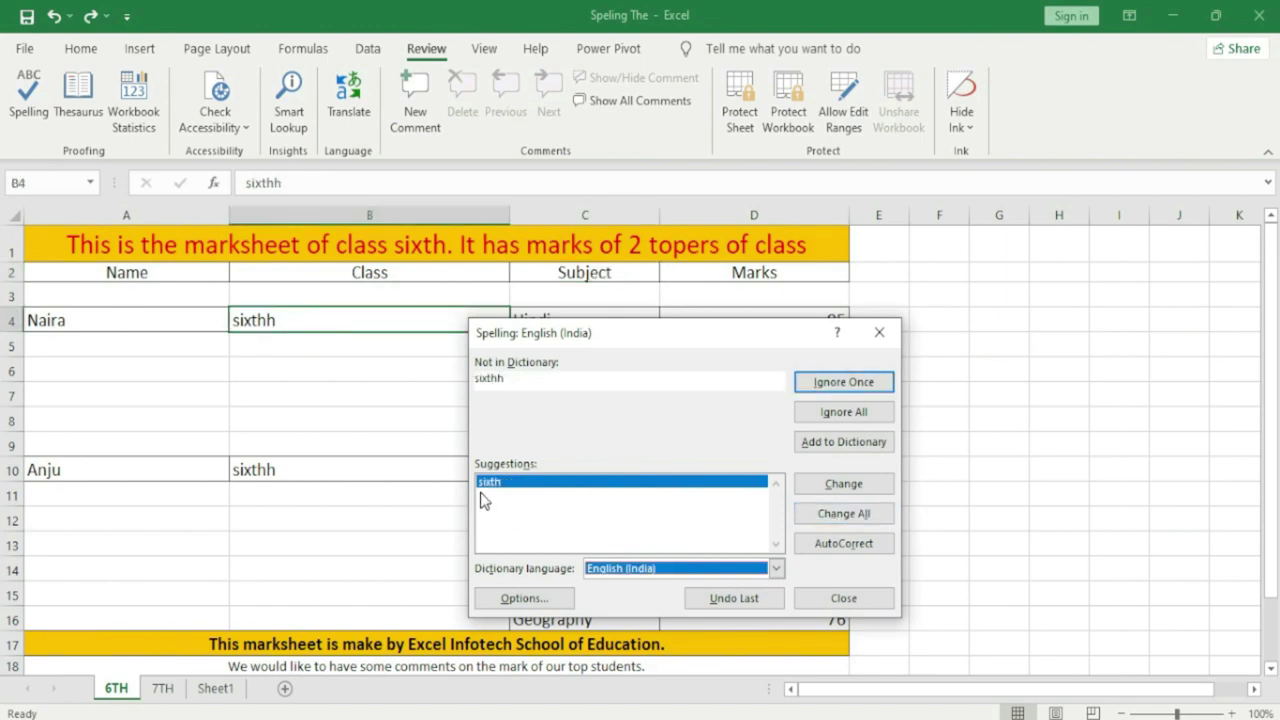
left_click(841, 484)
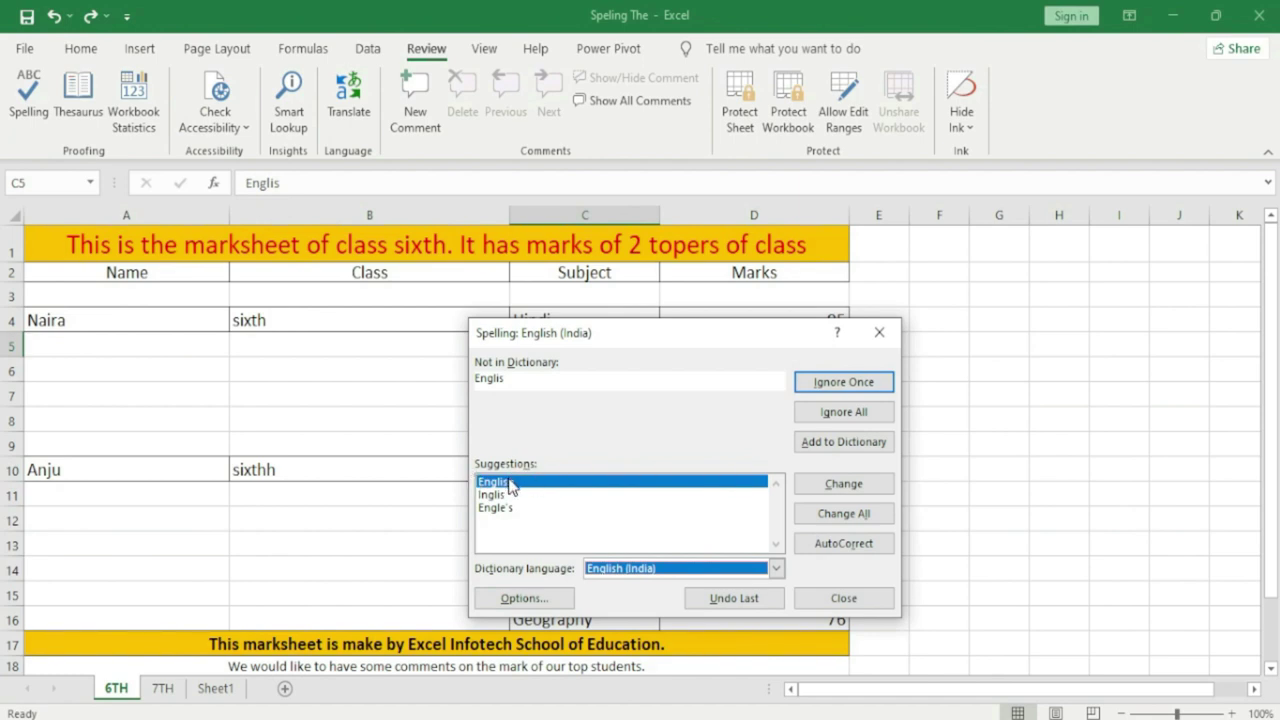
left_click(852, 546)
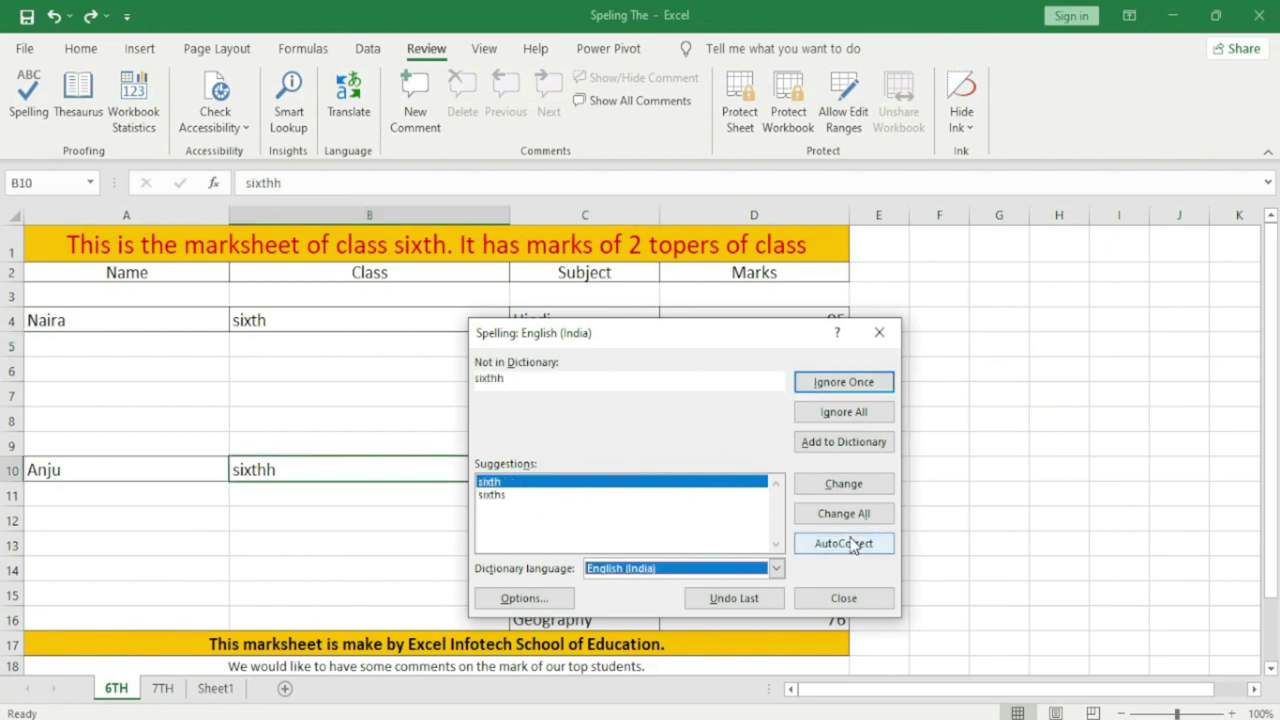
left_click(841, 551)
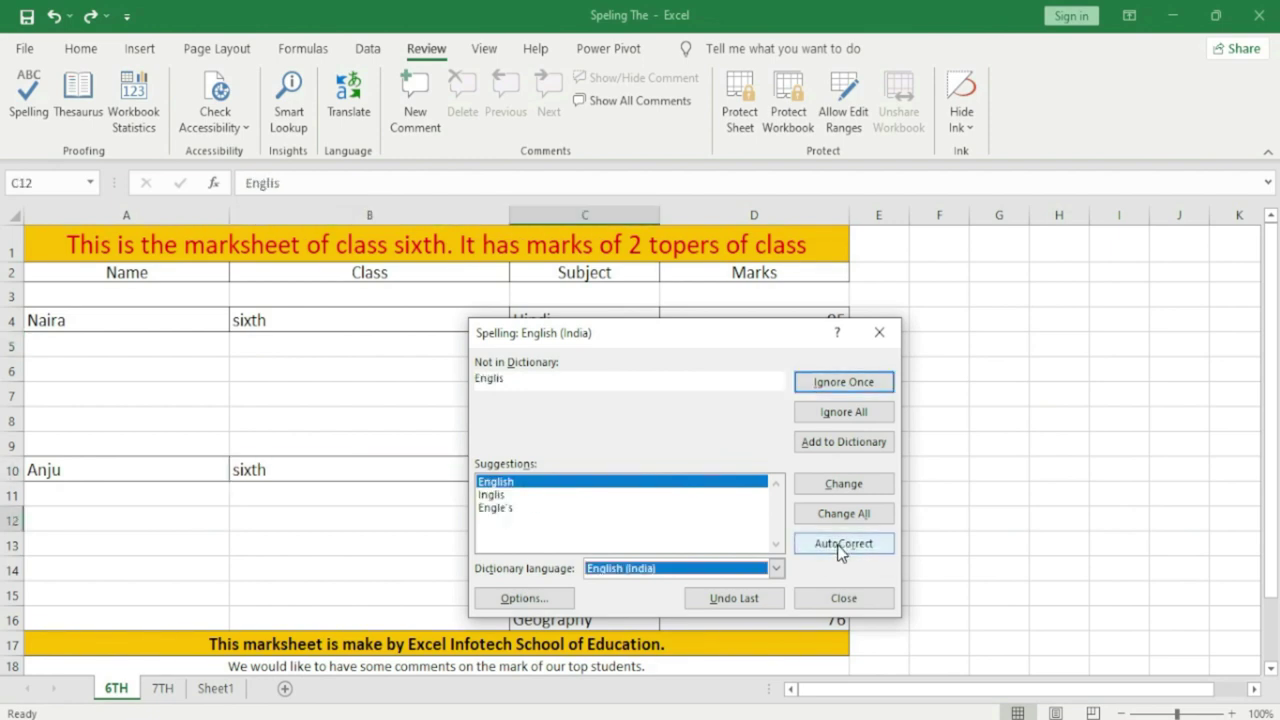
left_click(841, 549)
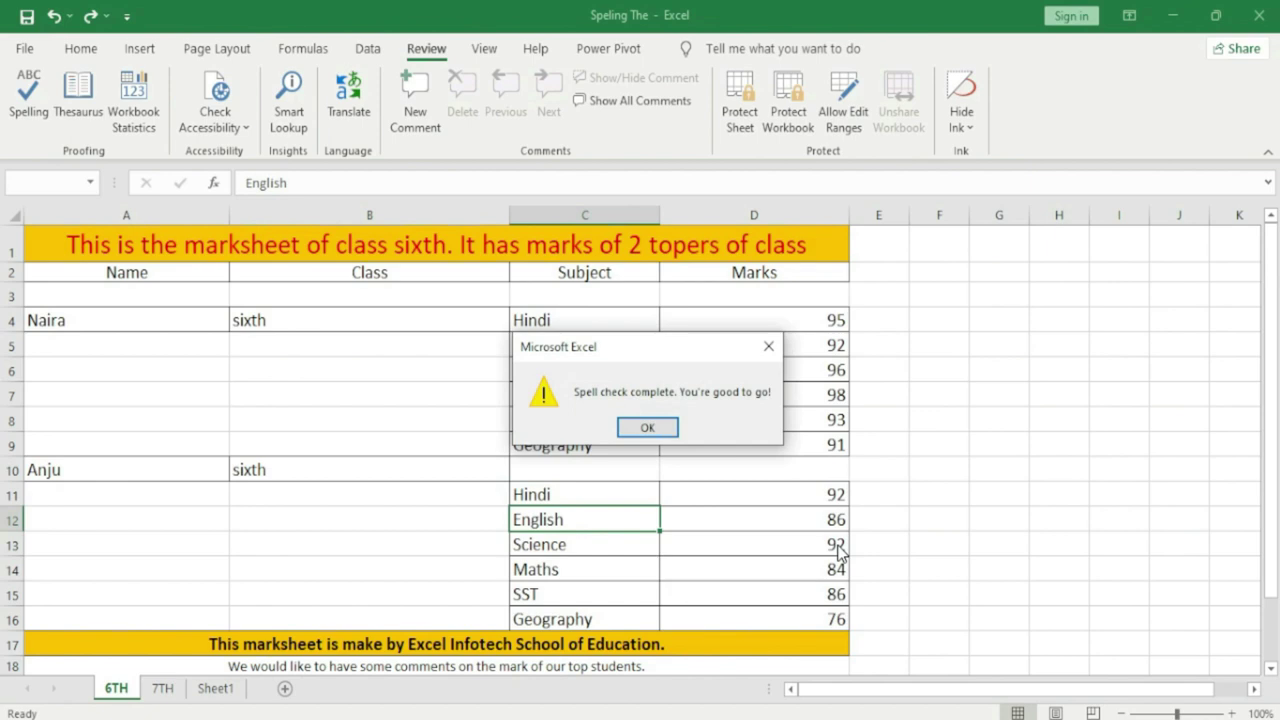
left_click(647, 429)
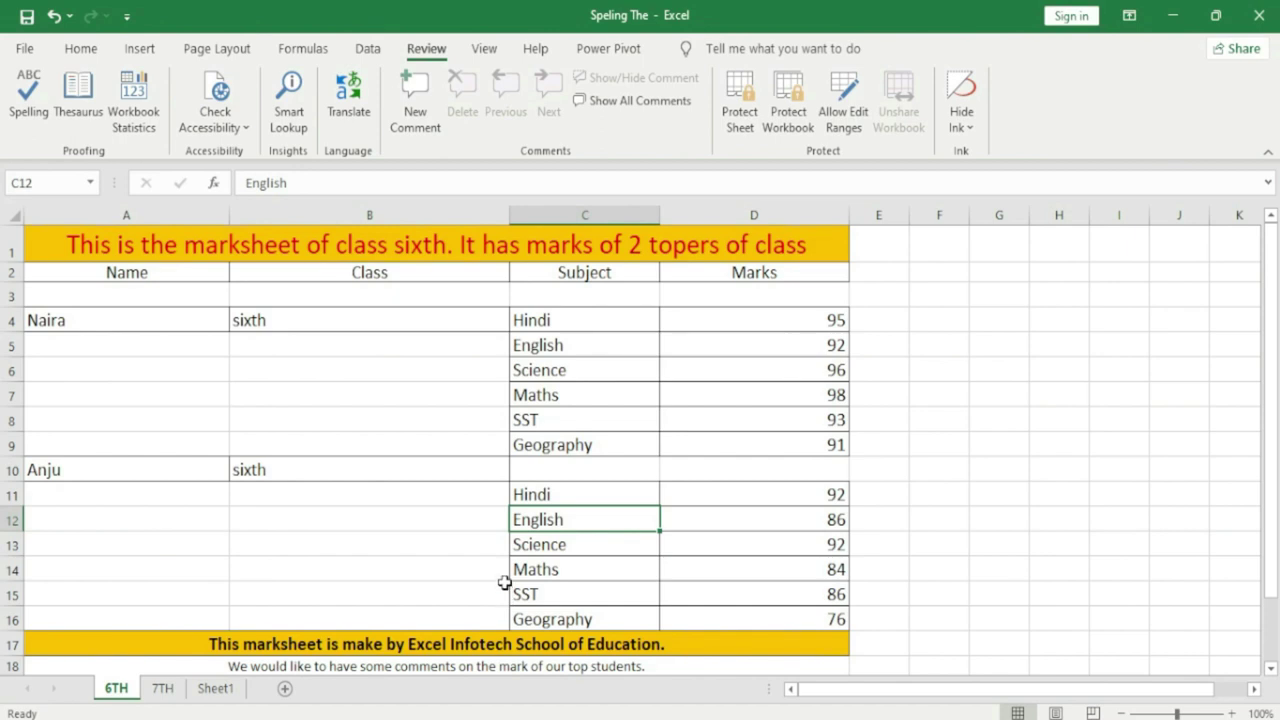
- Misspell the Hindi entry in C4 as 'Hinidi'
left_click(491, 340)
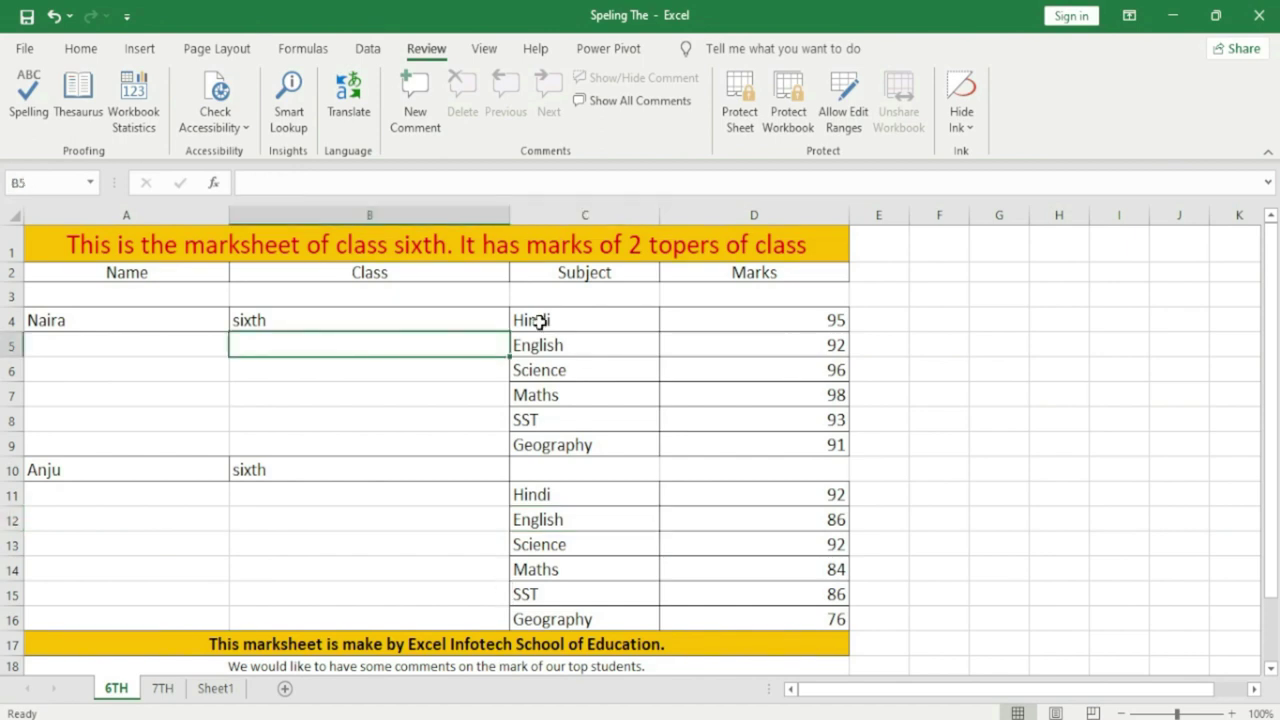
double_click(540, 320)
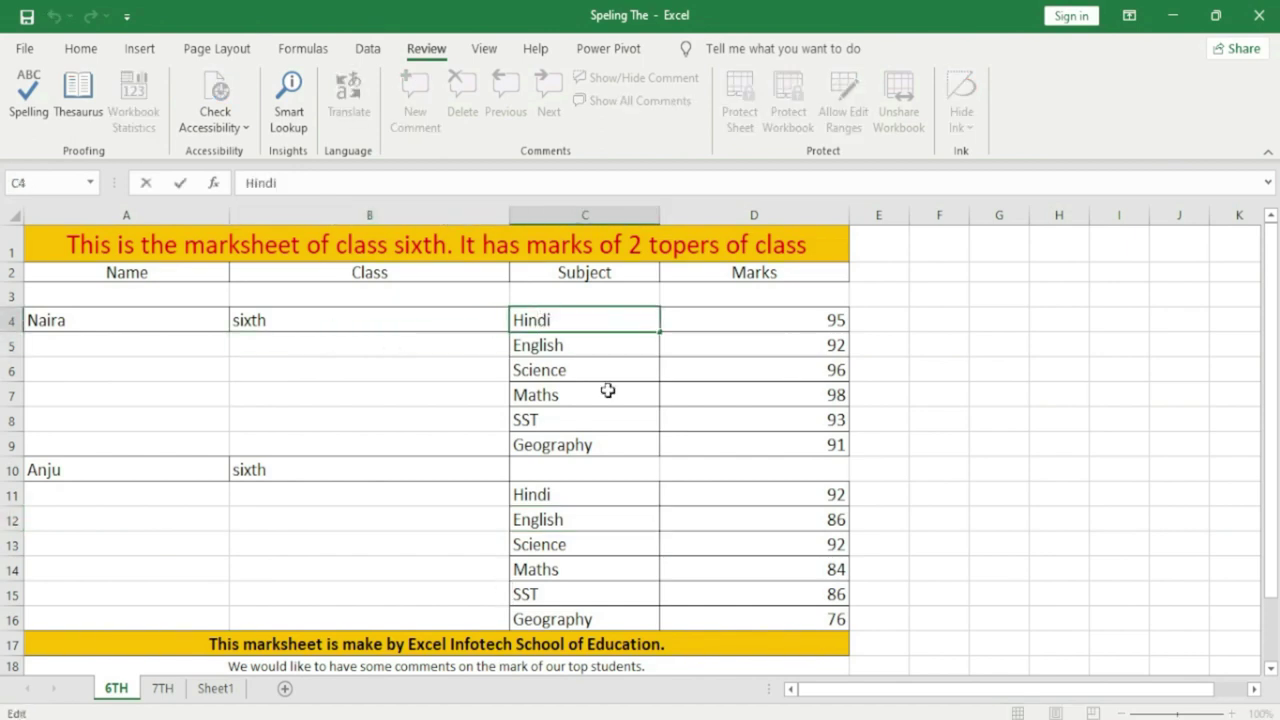
type("i")
key("Return")
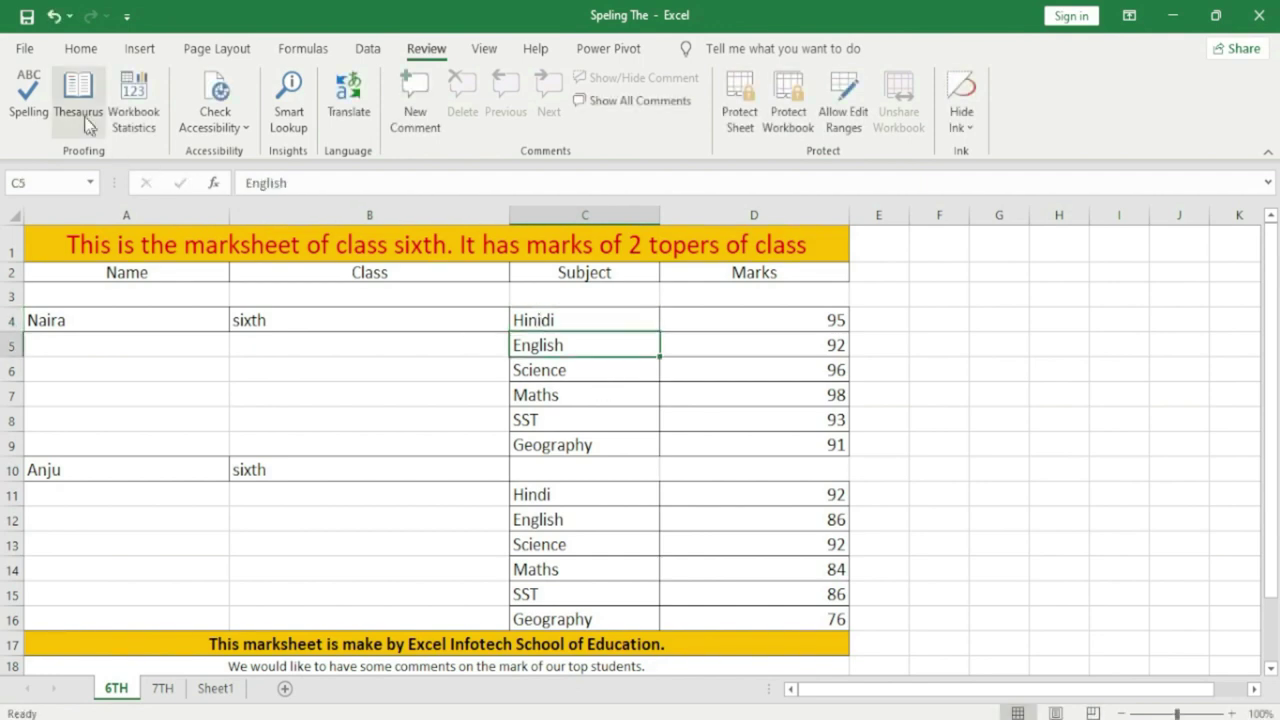
- Re-run spell check from the sheet's start, keep English (India), and close without fixing Hinidi
left_click(28, 98)
left_click(618, 432)
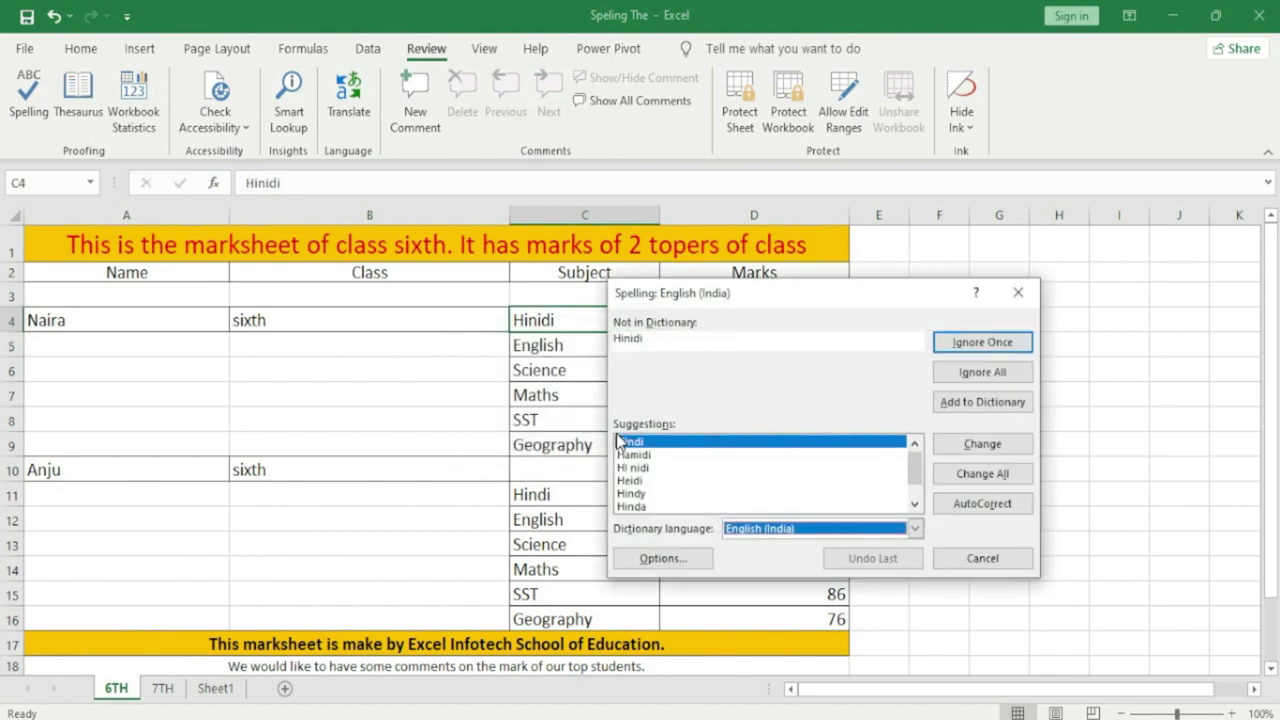
mouse_move(755, 290)
left_mouse_down()
mouse_move(720, 294)
mouse_move(822, 314)
left_mouse_up()
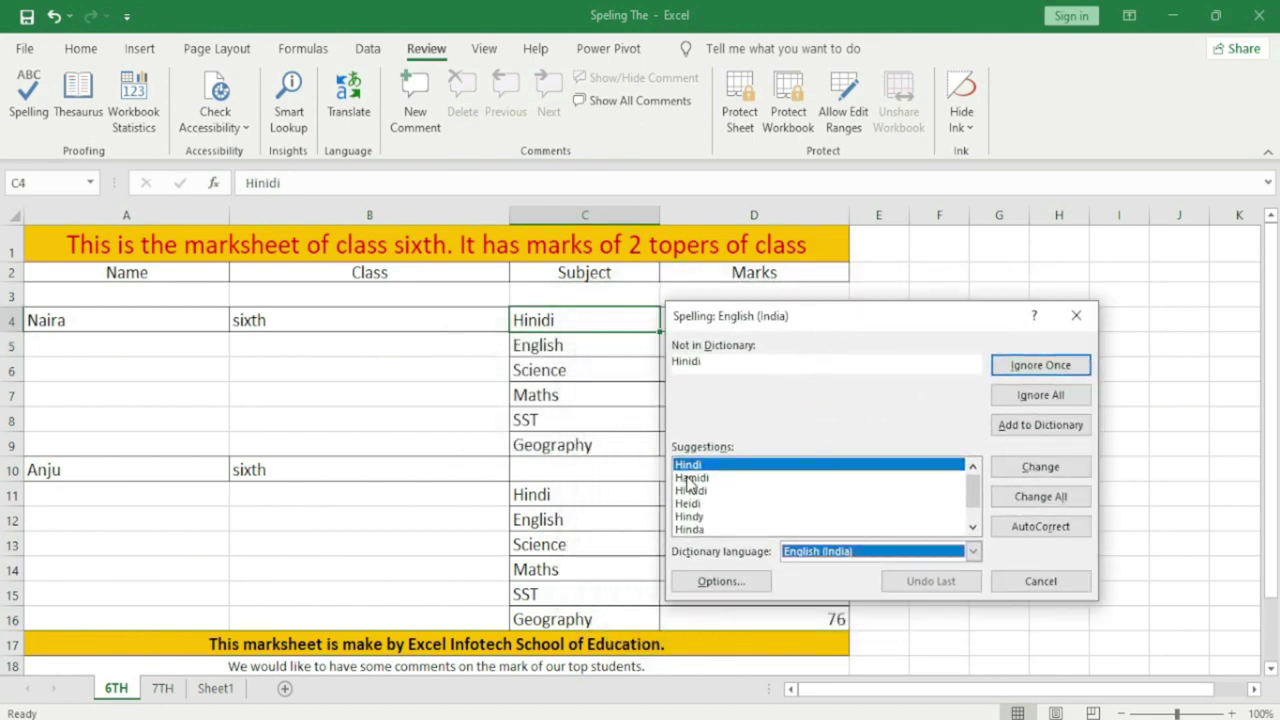
left_click(1020, 428)
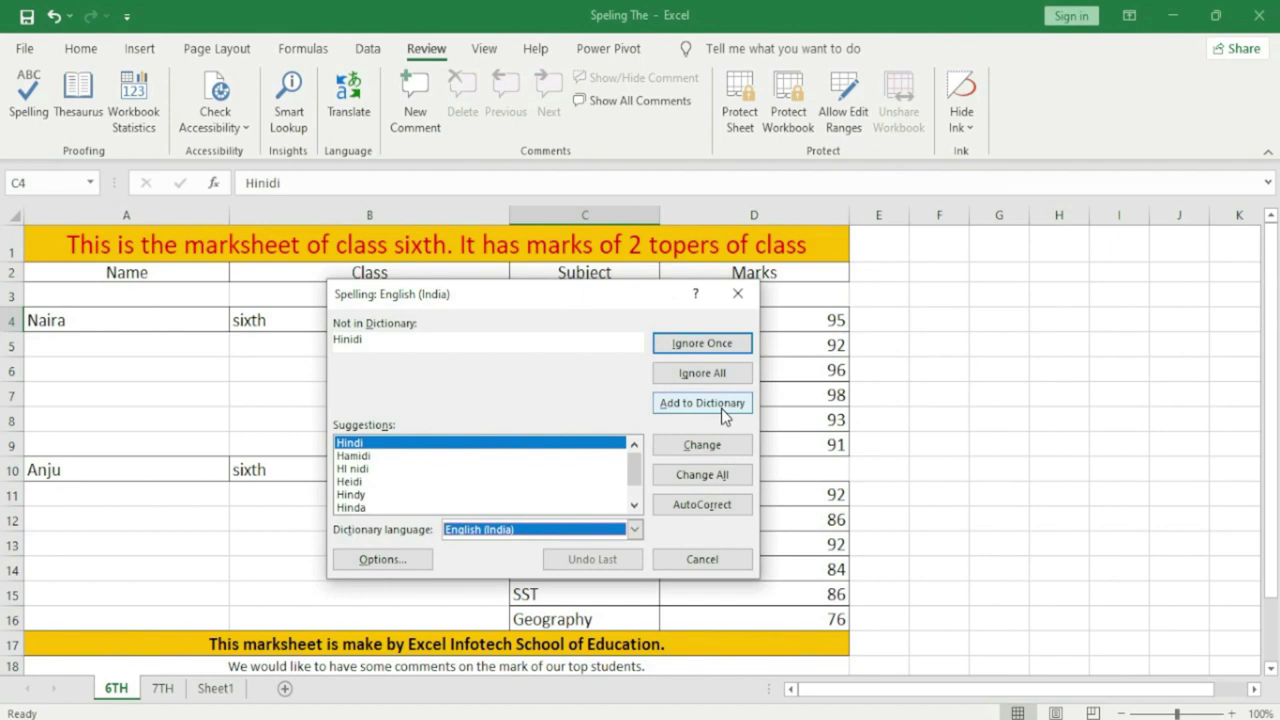
mouse_move(575, 295)
left_mouse_down()
mouse_move(537, 381)
mouse_move(535, 365)
left_mouse_up()
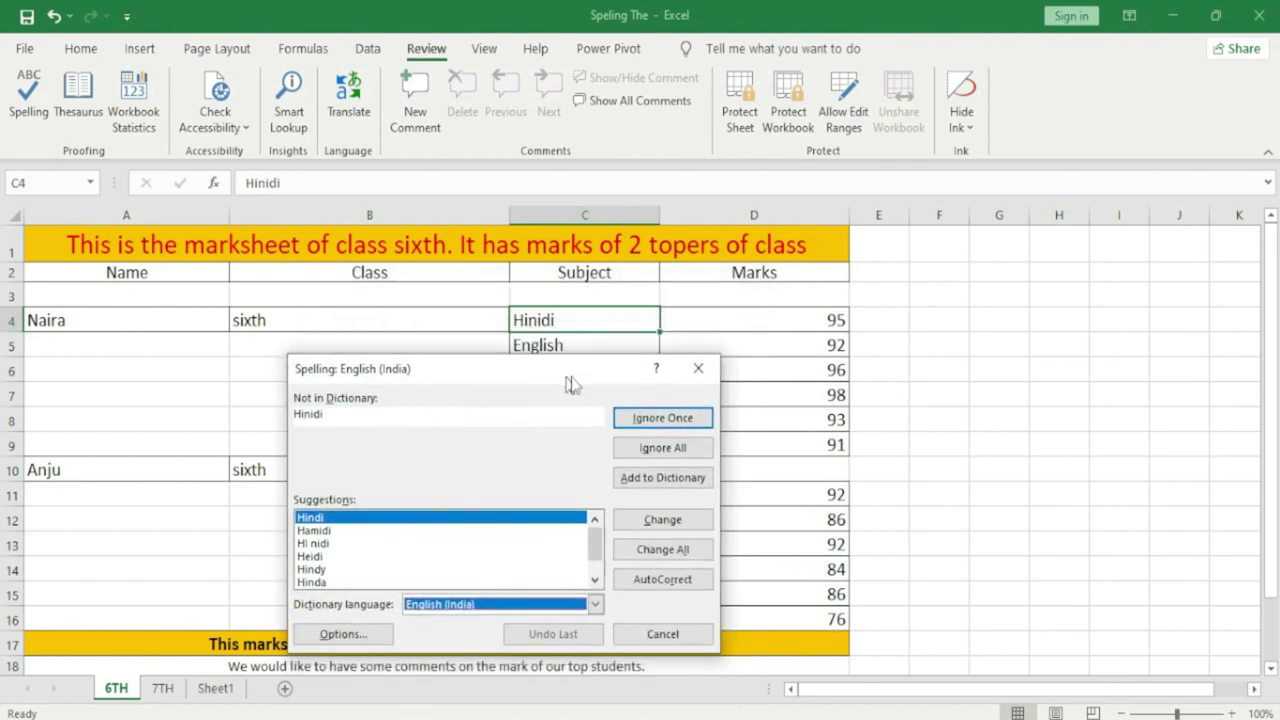
left_click_drag(515, 371, 508, 368)
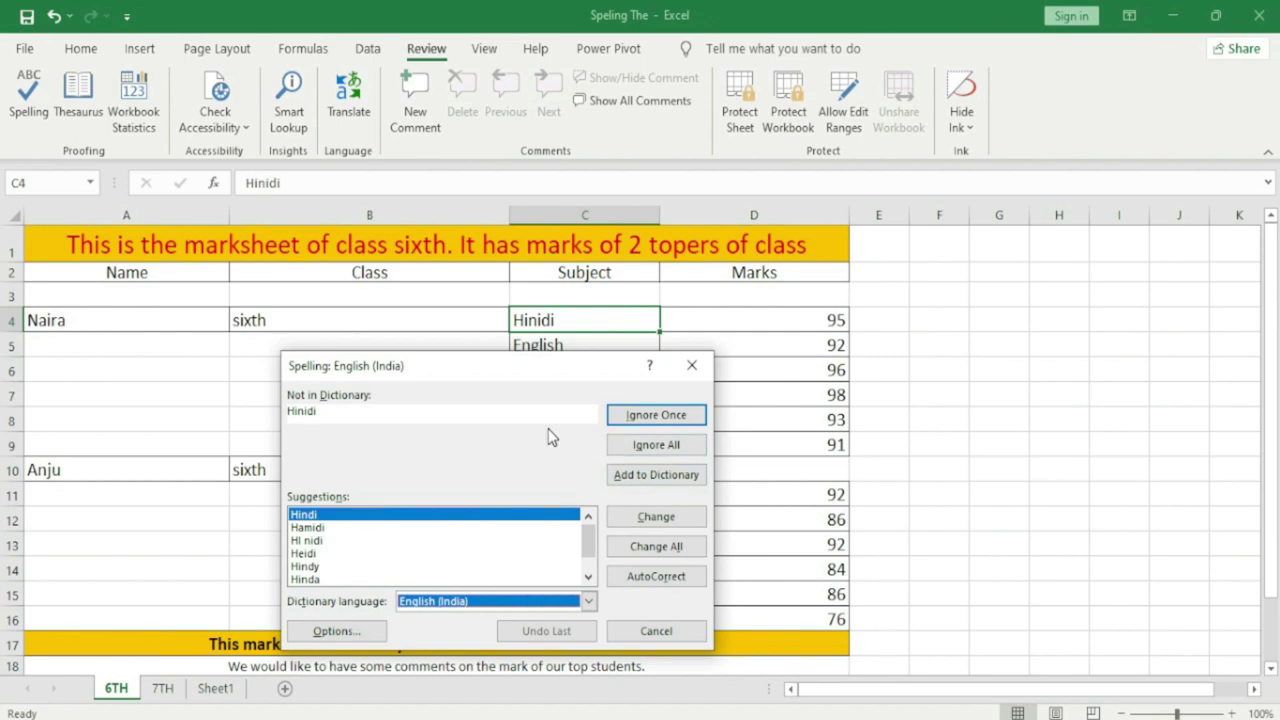
left_click(524, 602)
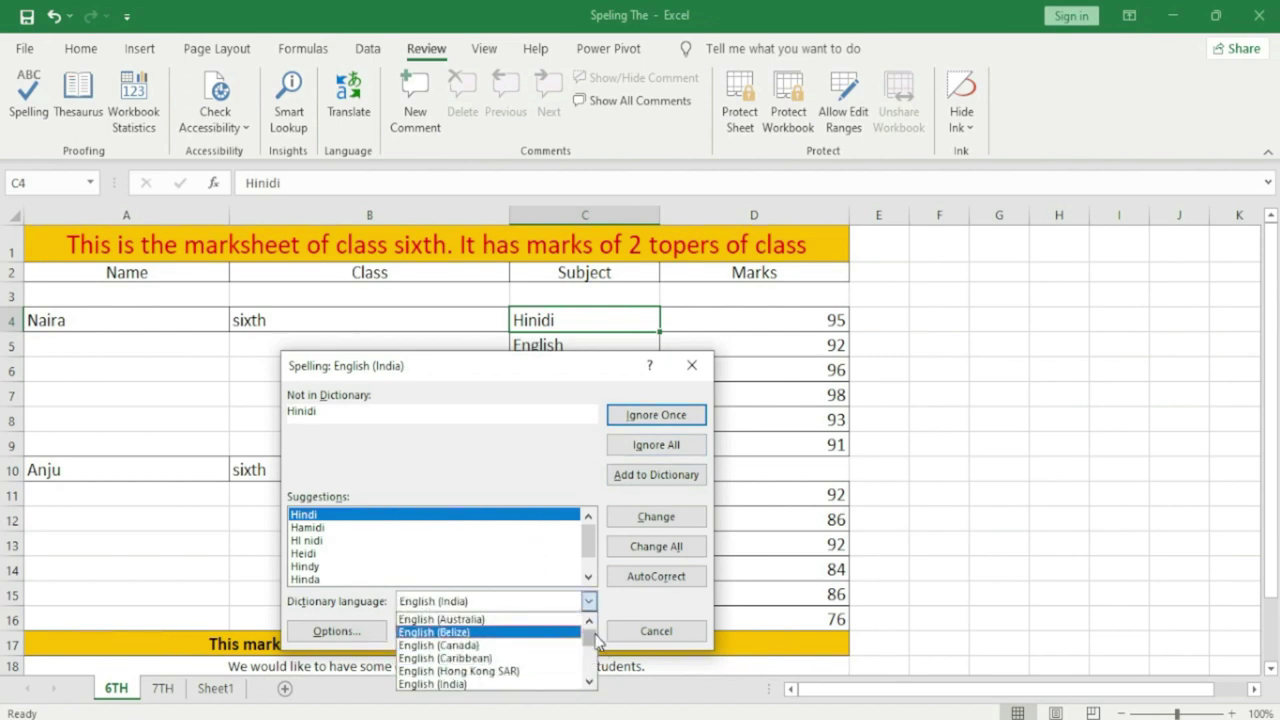
left_click_drag(588, 637, 588, 665)
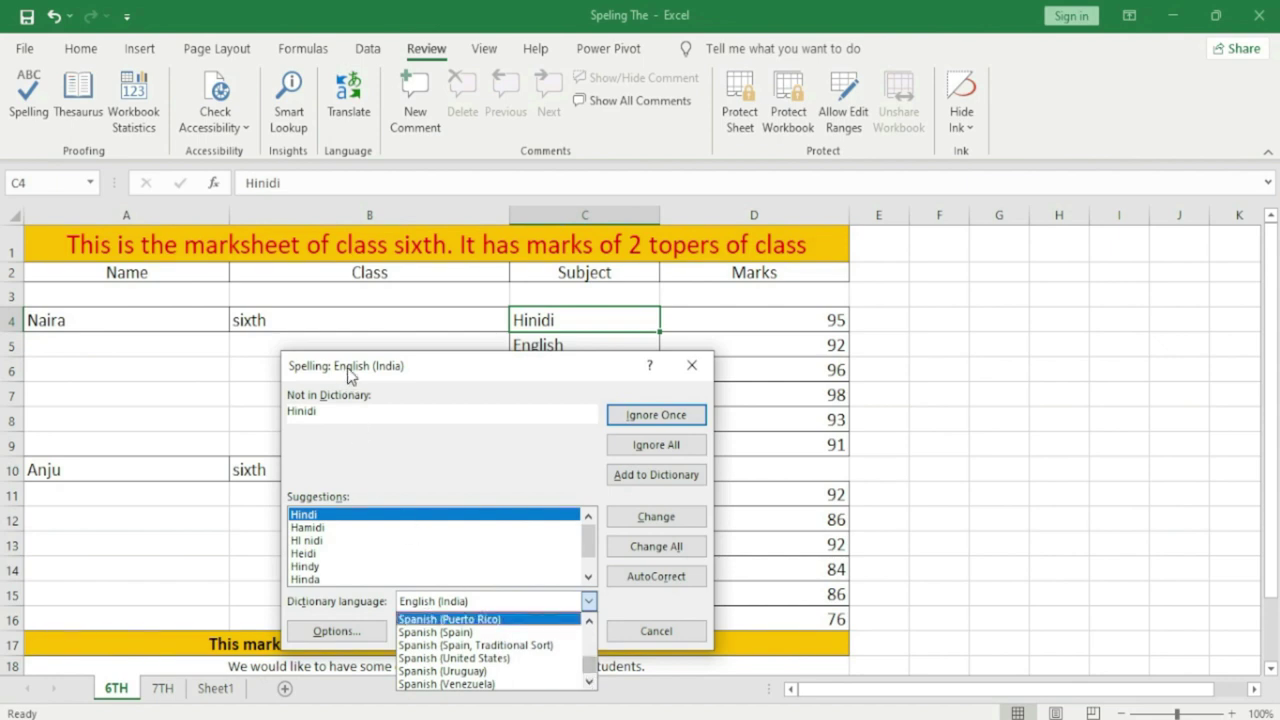
left_click(518, 605)
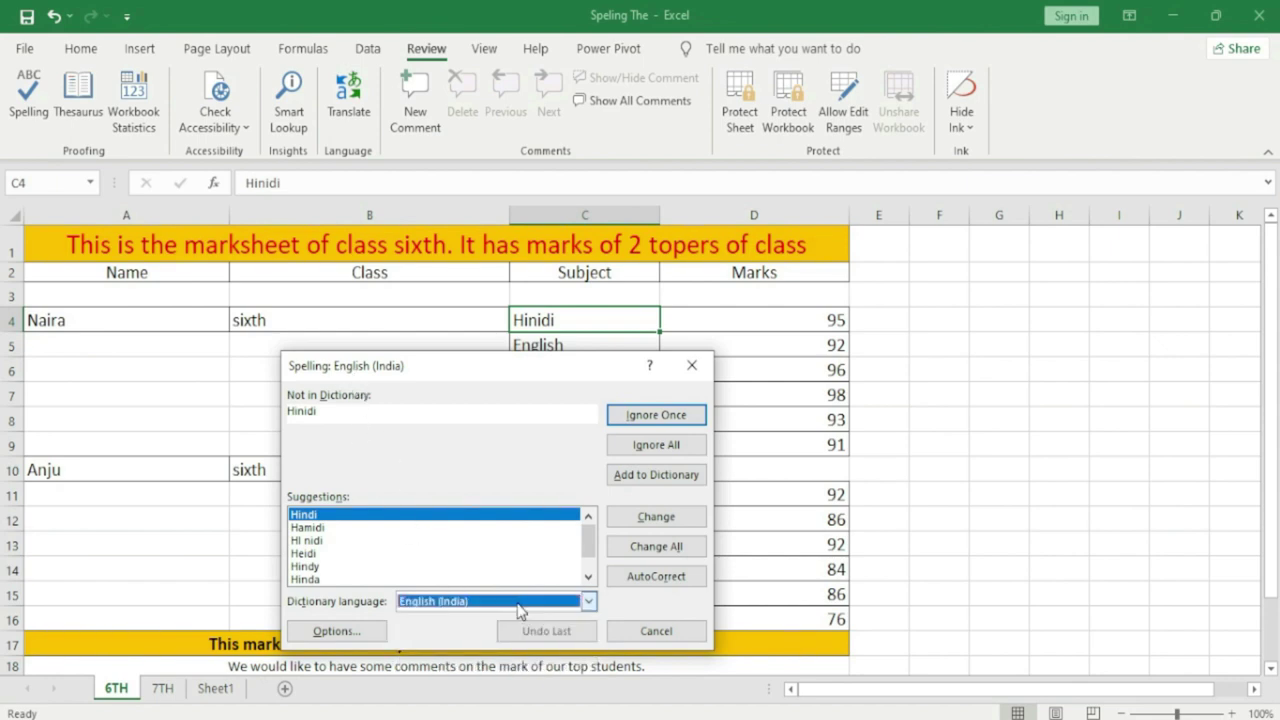
key("Escape")
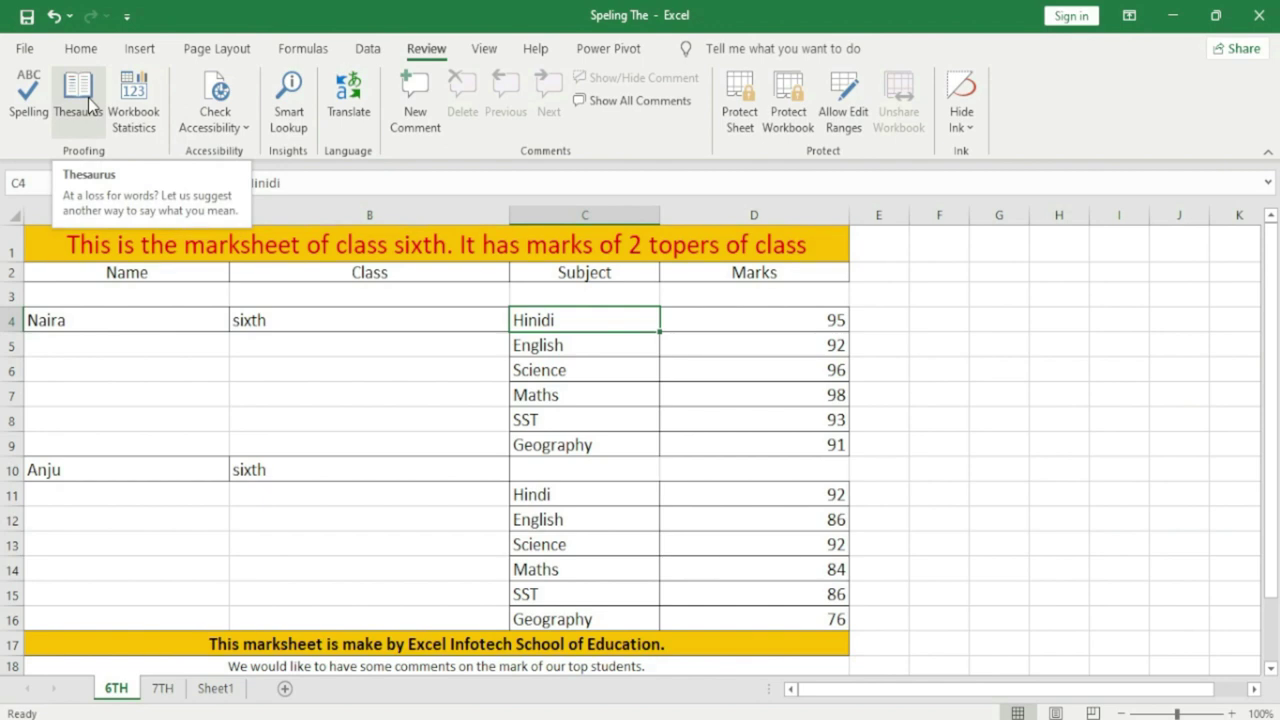
- Select 'make' in the A17 banner, look it up with Shift+F7, and copy it
scroll(386, 640, "down", 1)
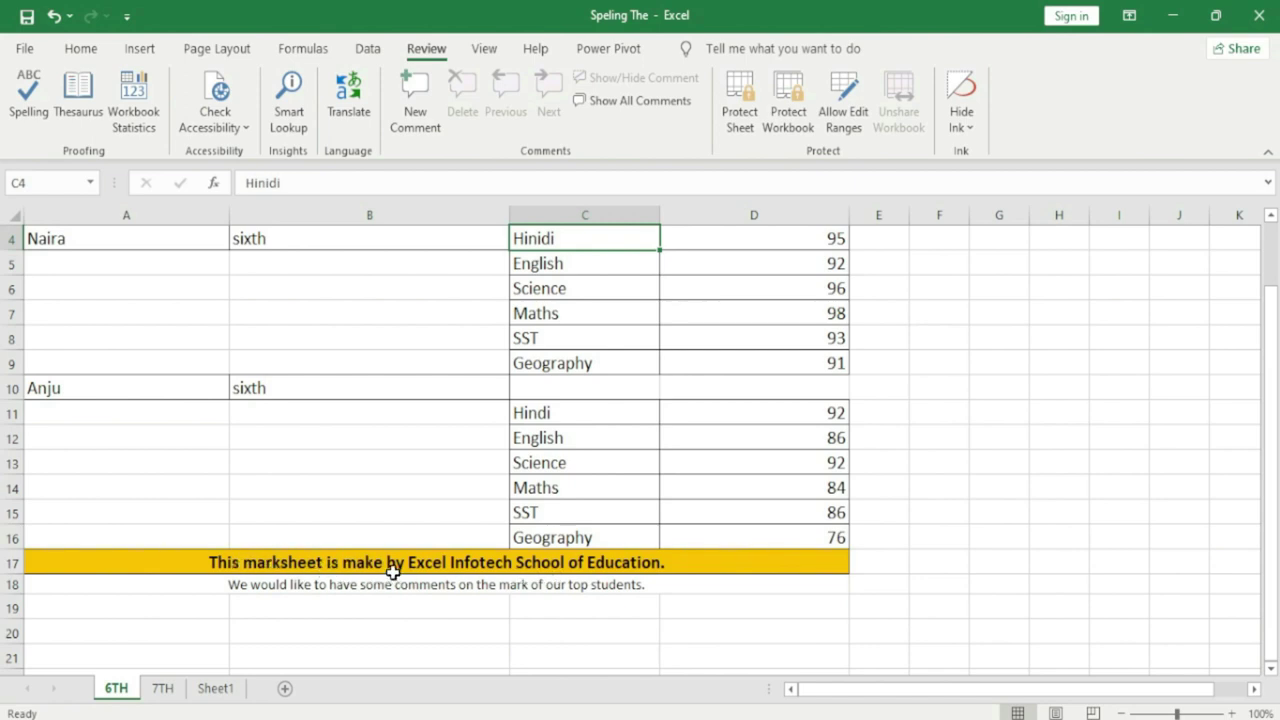
left_click(473, 563)
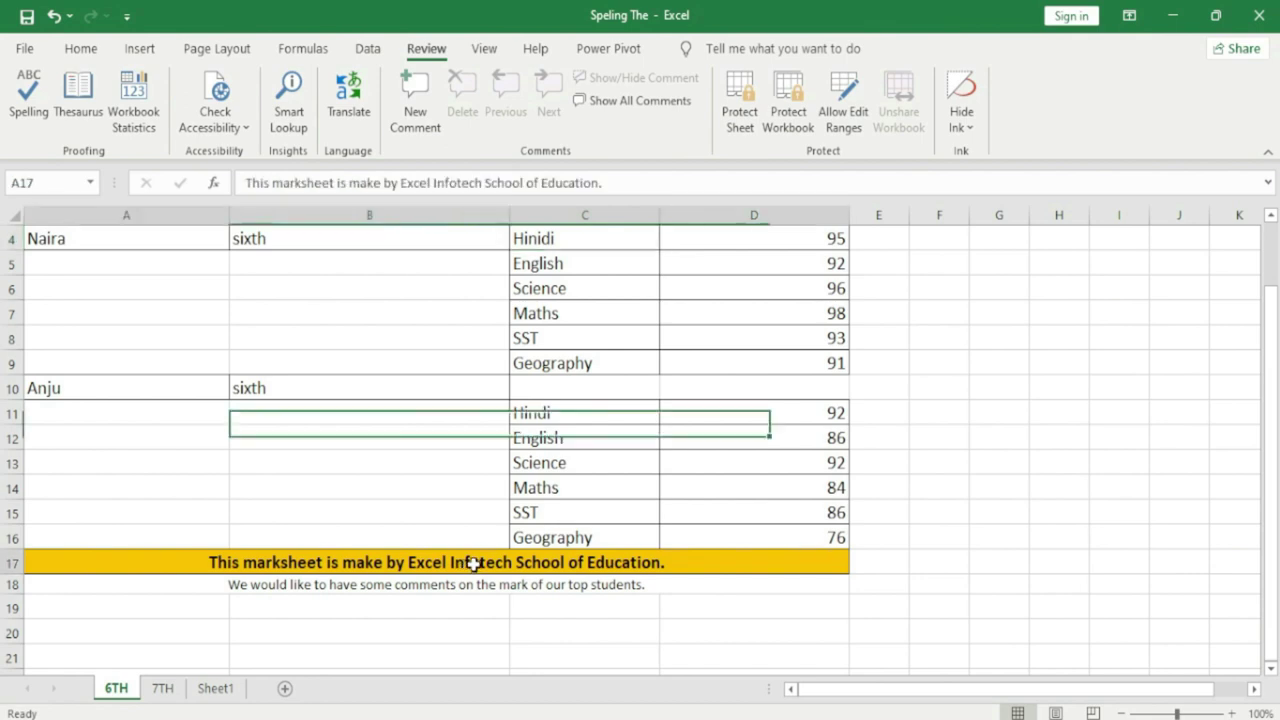
double_click(364, 563)
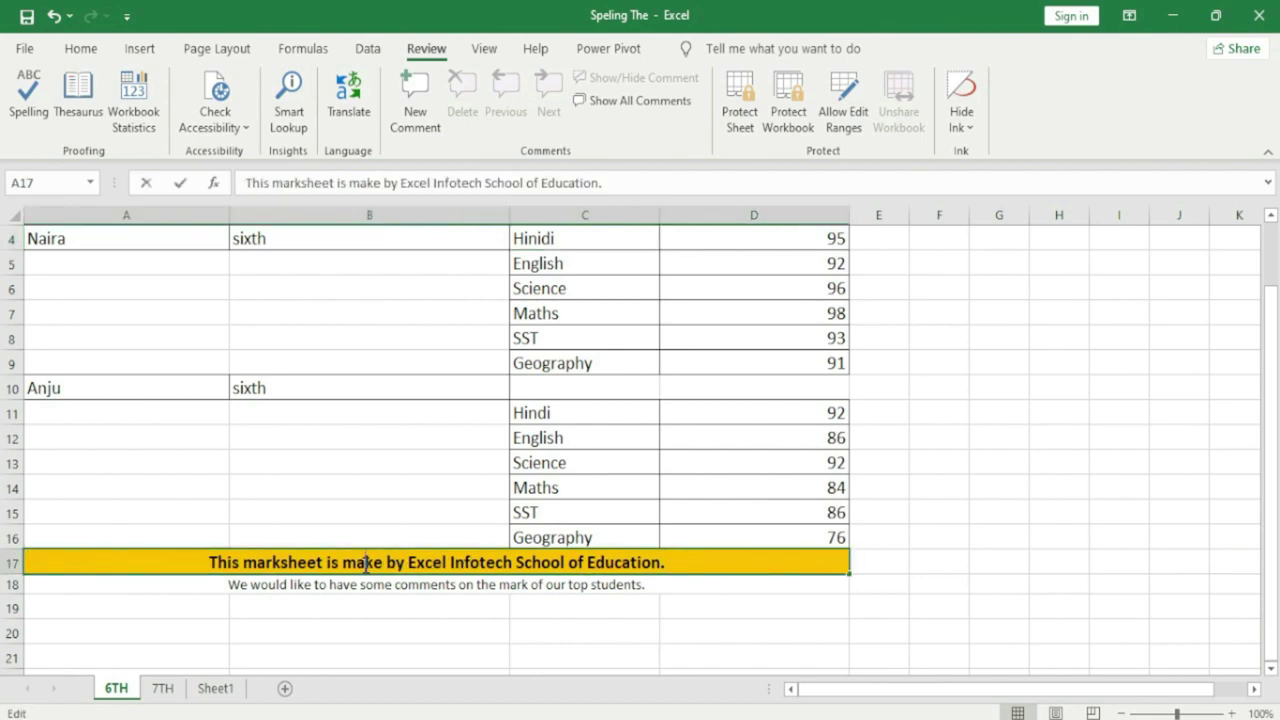
left_click_drag(385, 562, 343, 562)
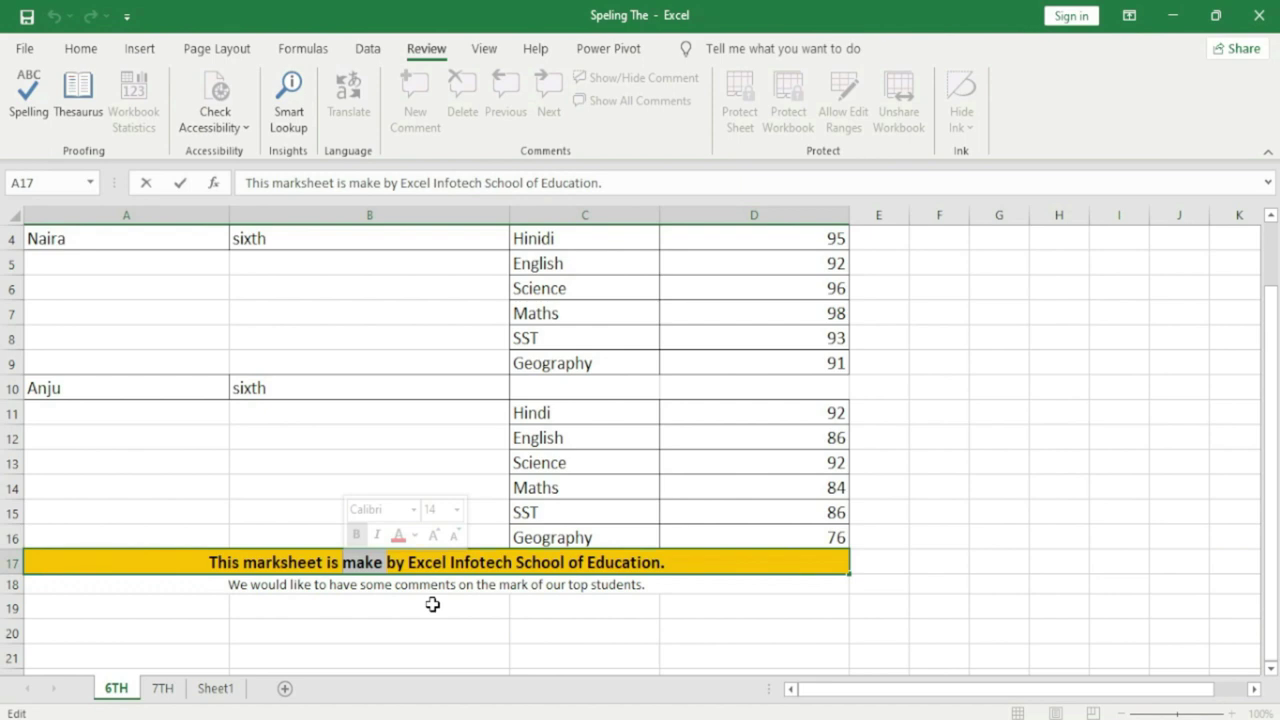
key("shift+F7")
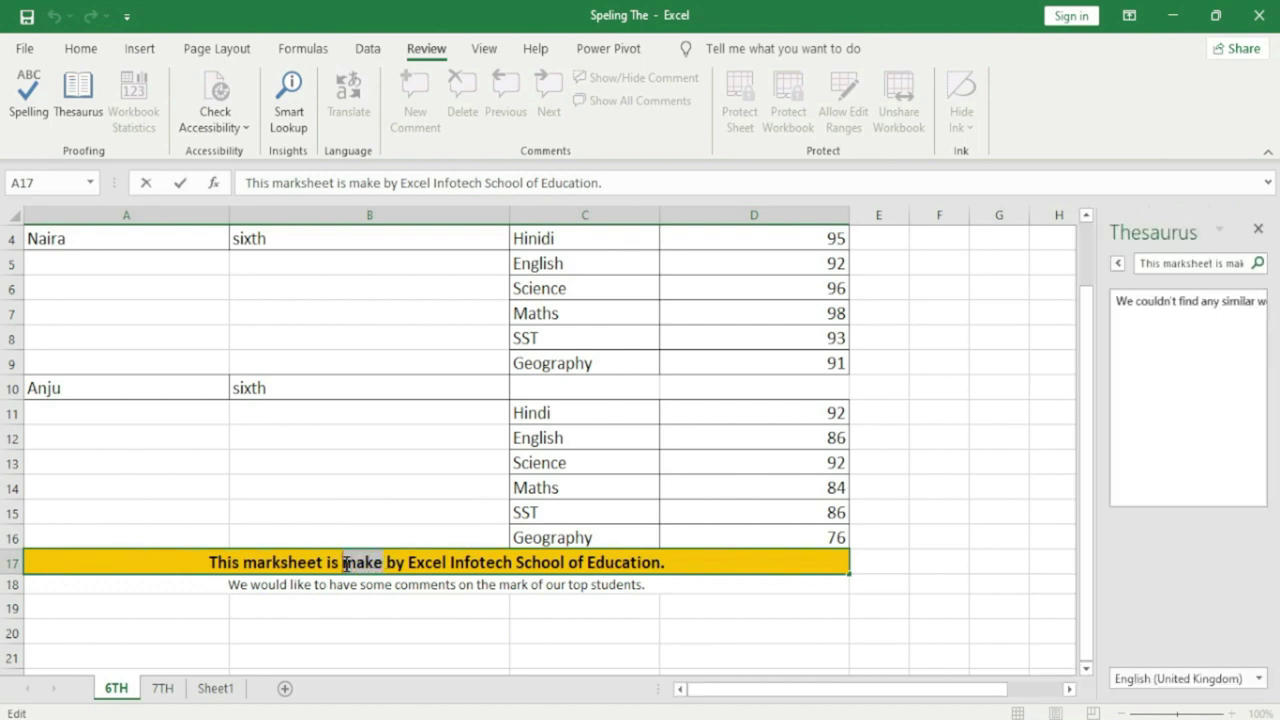
right_click(358, 565)
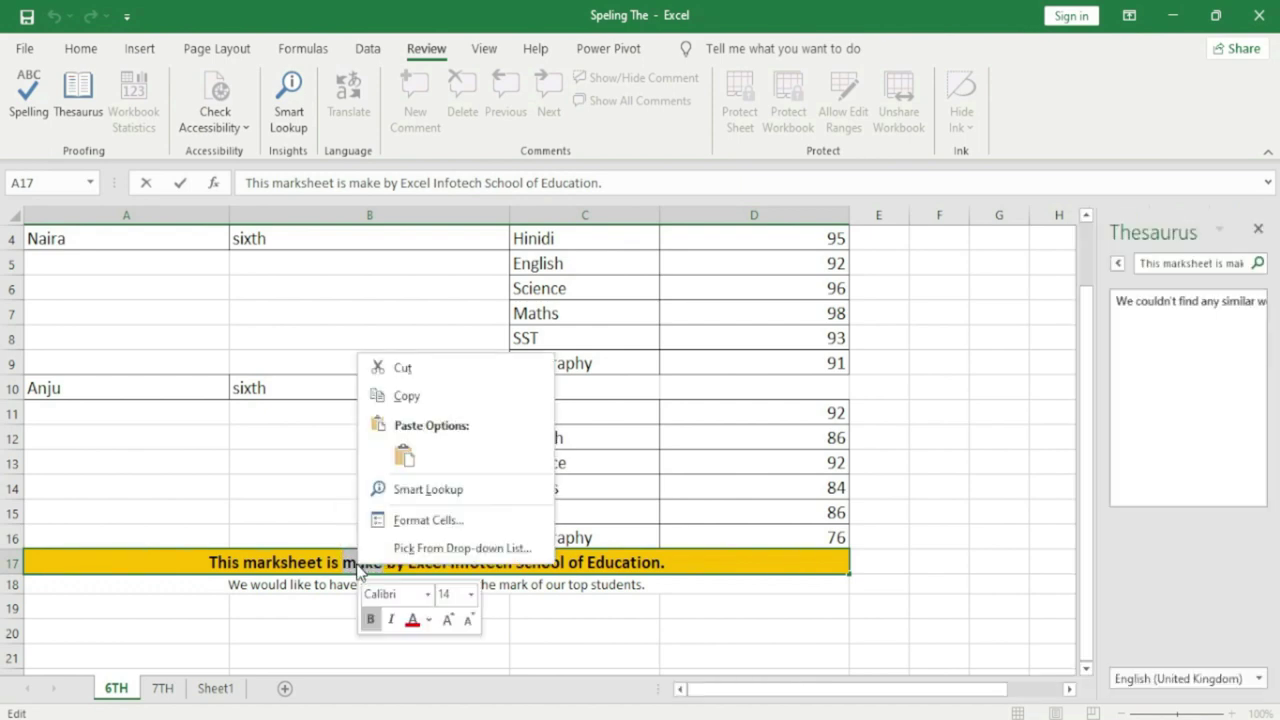
left_click(401, 396)
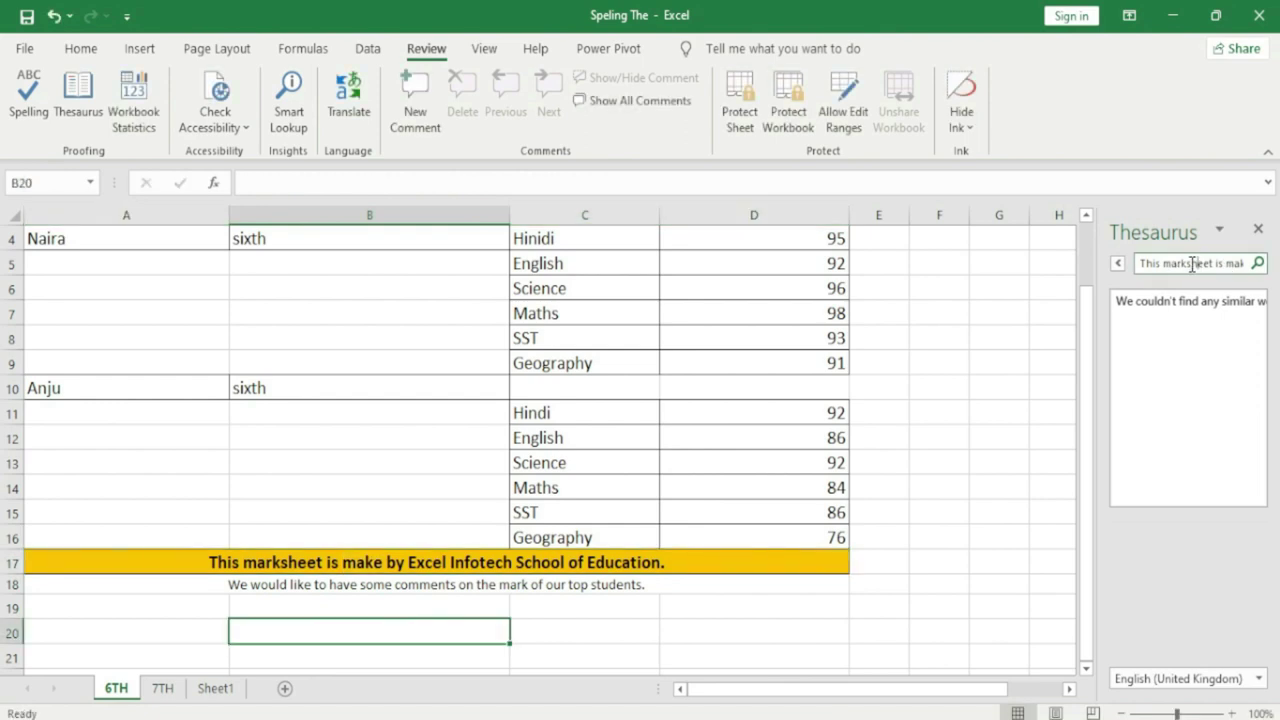
- Search the Thesaurus for 'make' and copy the synonym 'prepare'
left_click(1192, 264)
key("BackSpace")
type("make")
key("Return")
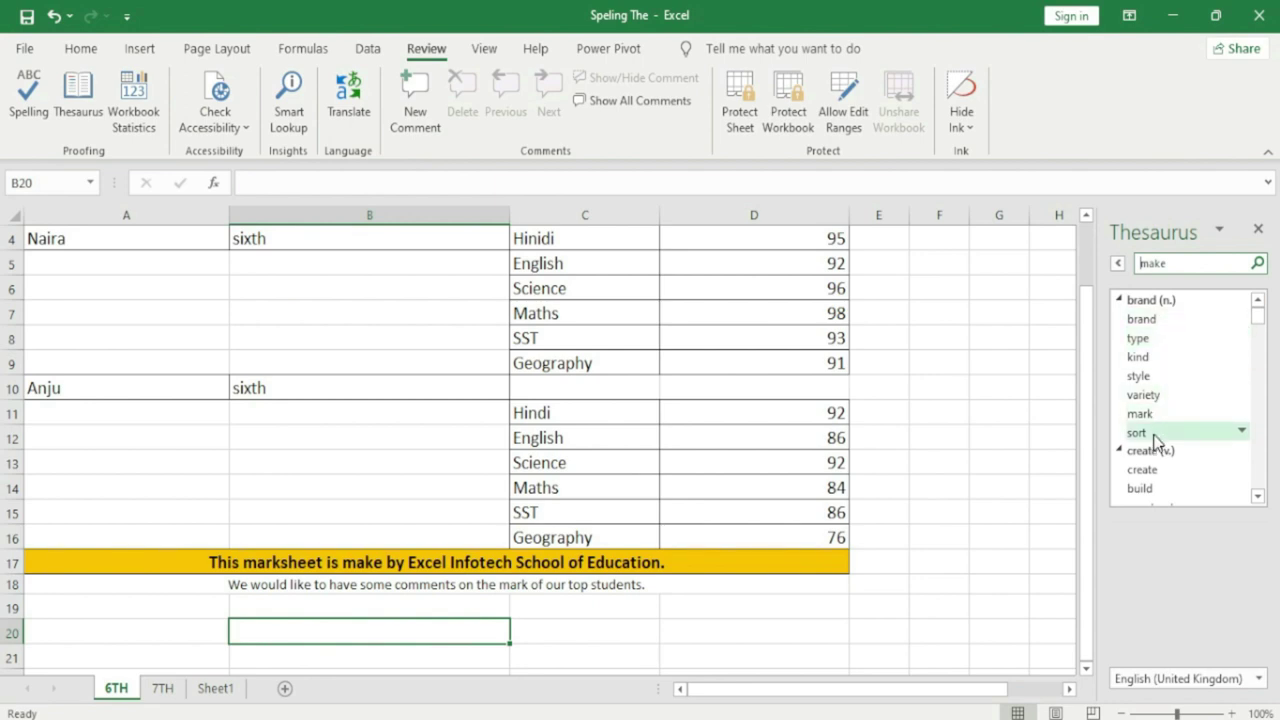
left_click(1259, 500)
left_click(1259, 500)
left_click(1259, 500)
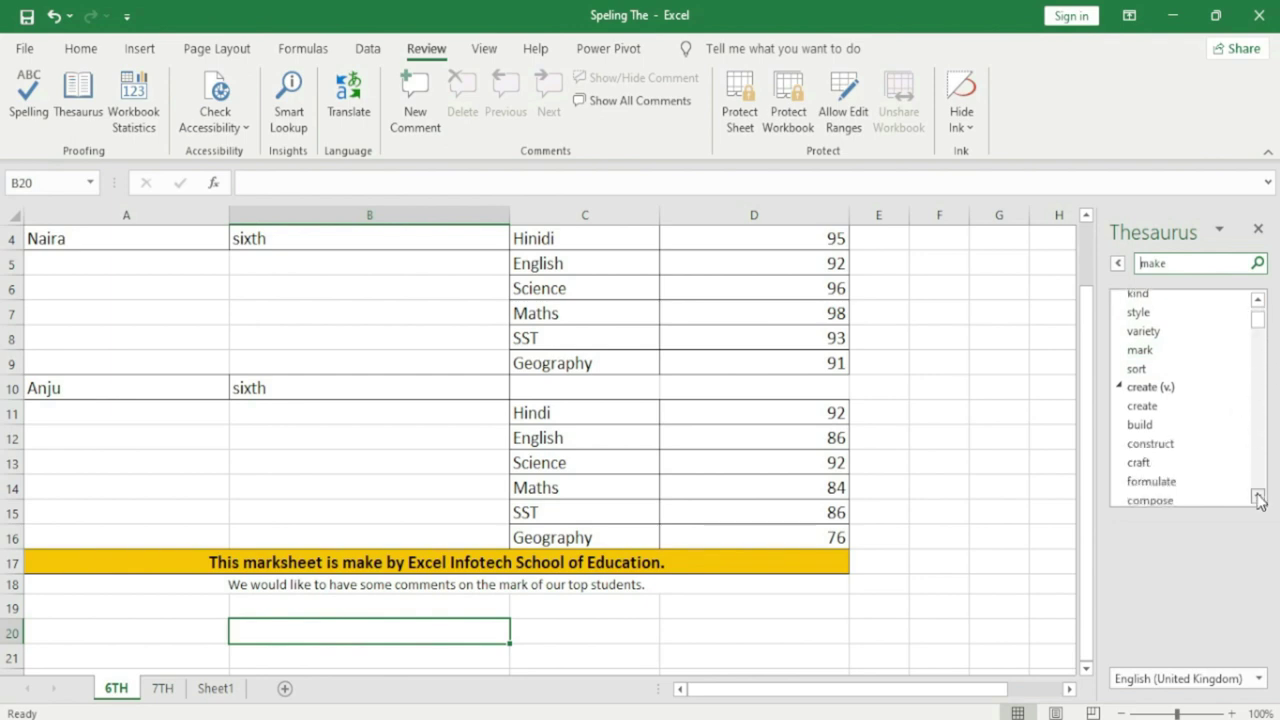
left_click(1259, 500)
left_click(1259, 500)
left_click(1259, 500)
left_click(1259, 500)
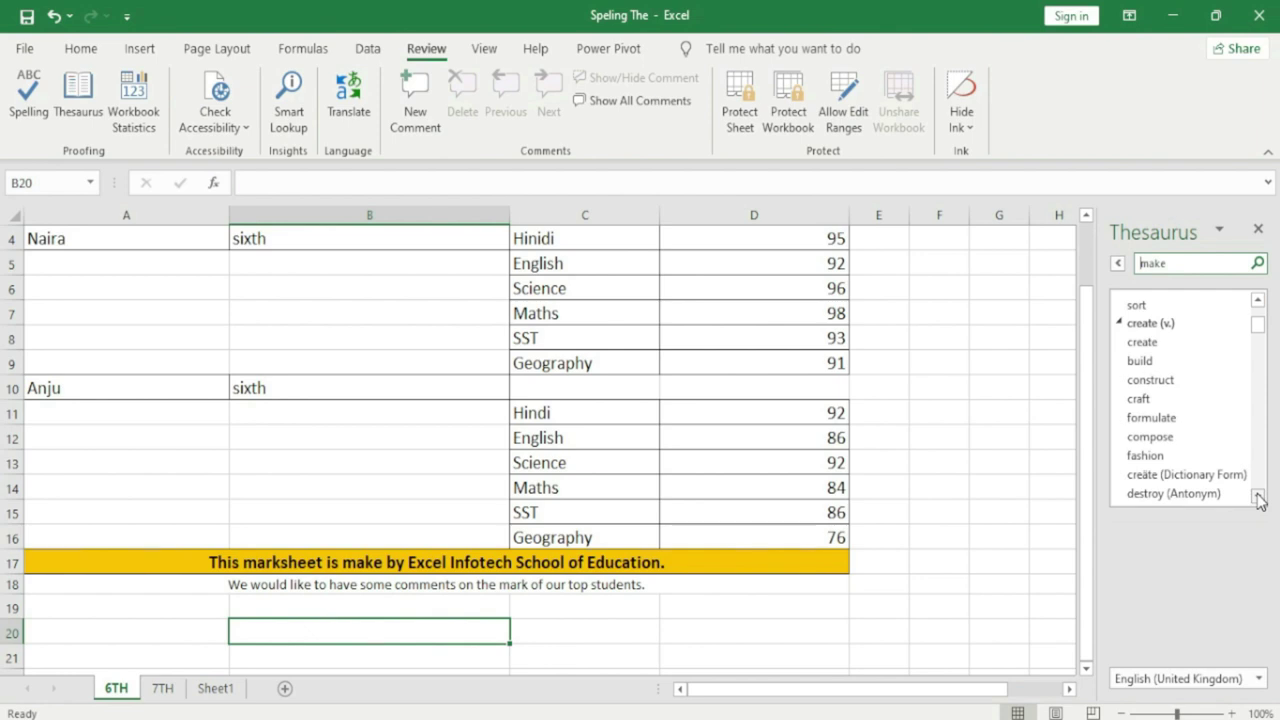
left_click(1258, 498)
left_click(1258, 498)
left_click(1258, 498)
left_click(1258, 498)
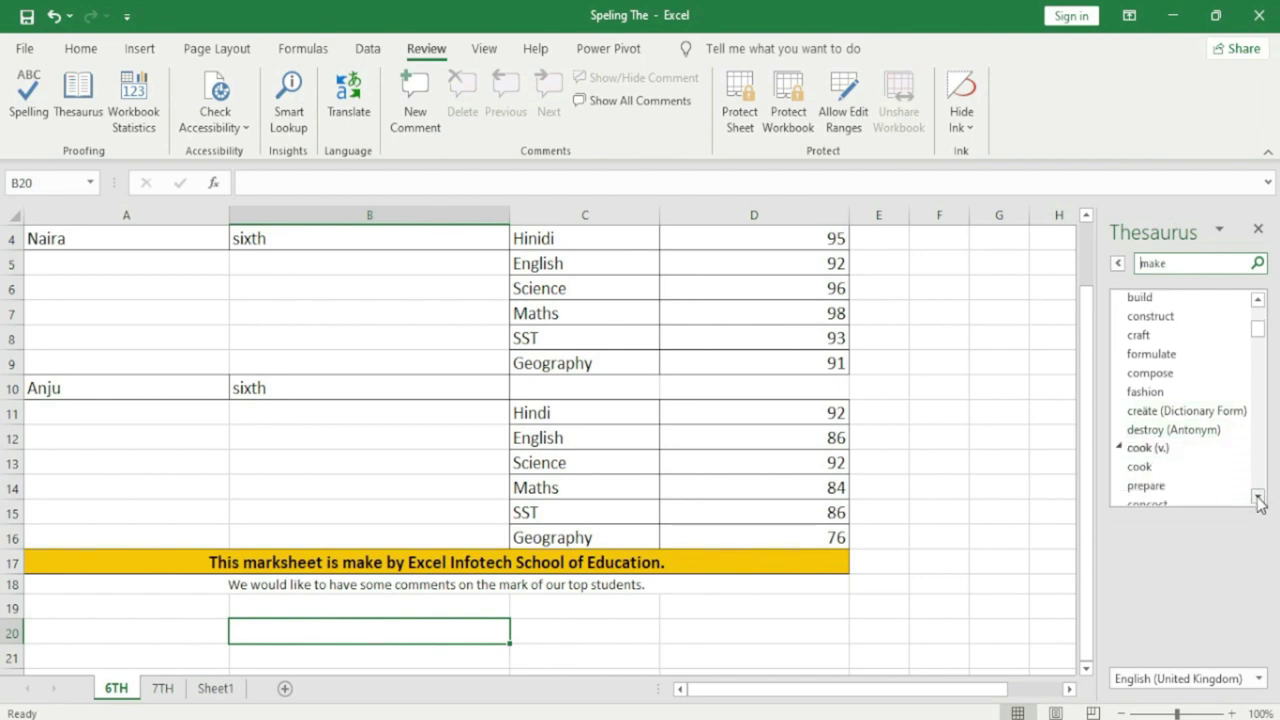
left_click(1258, 498)
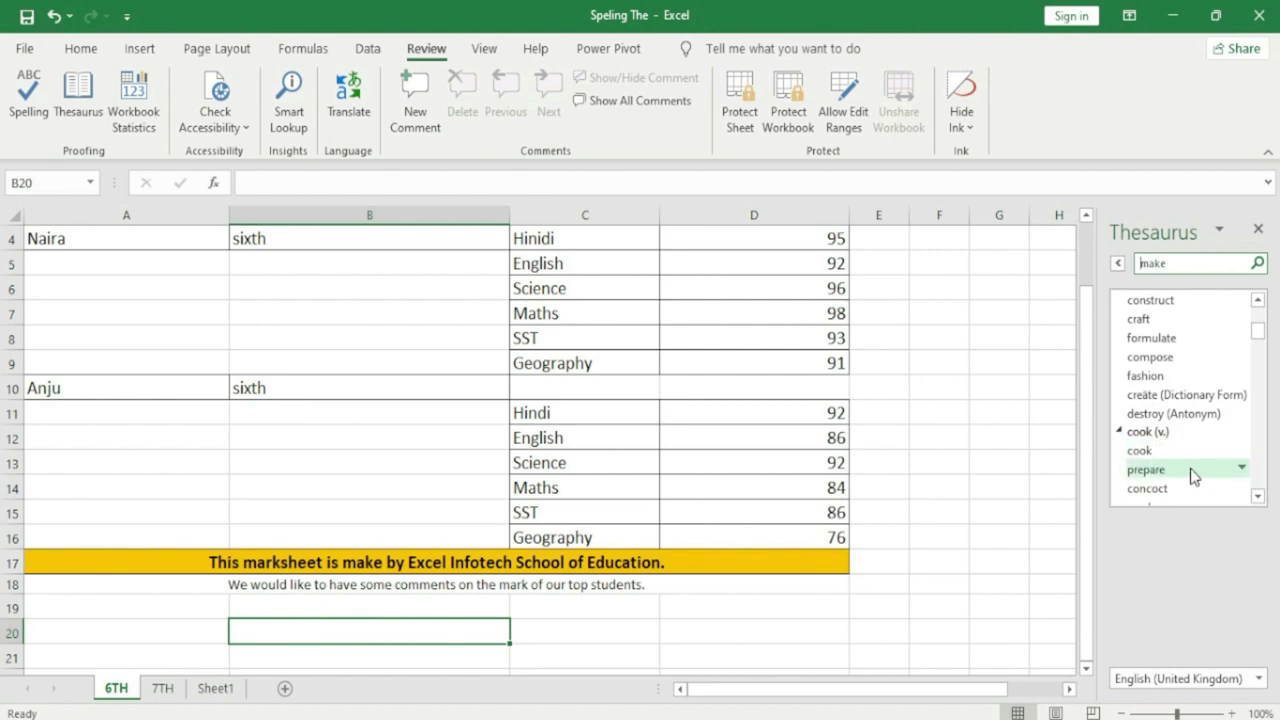
left_click(1242, 470)
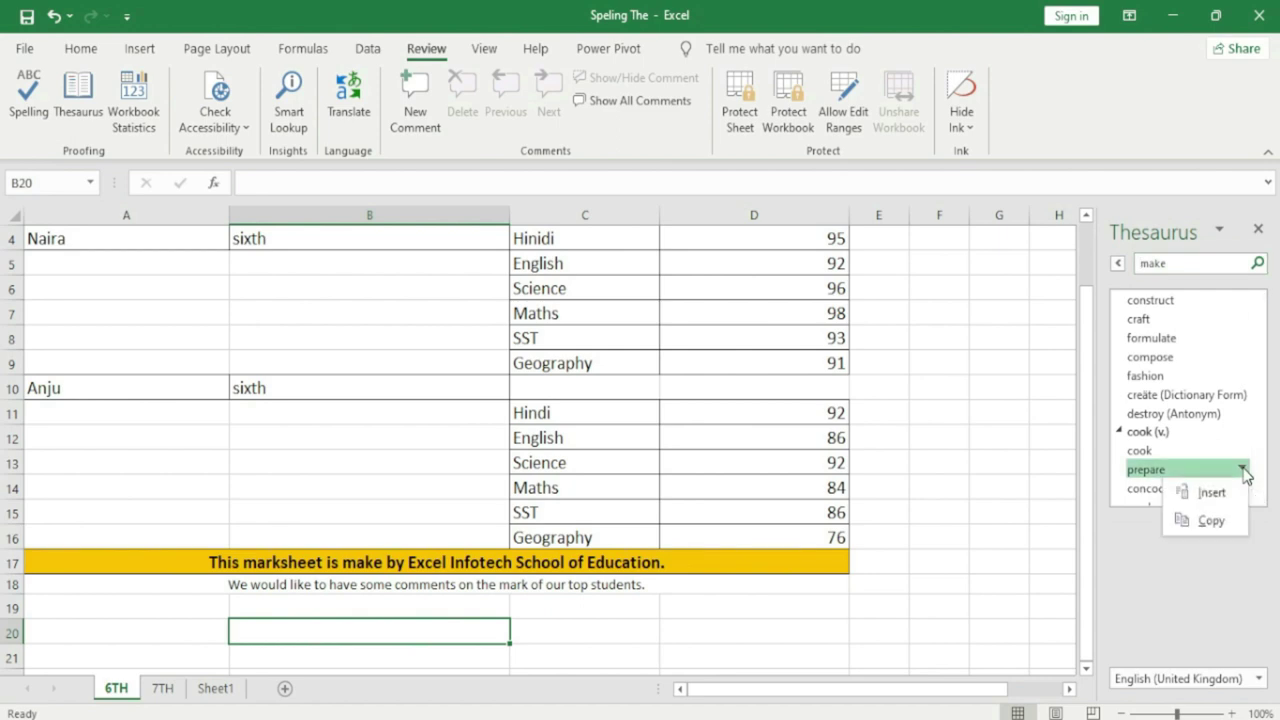
left_click(1211, 521)
- Paste 'prepare' over 'make' in the A17 banner
left_click(360, 565)
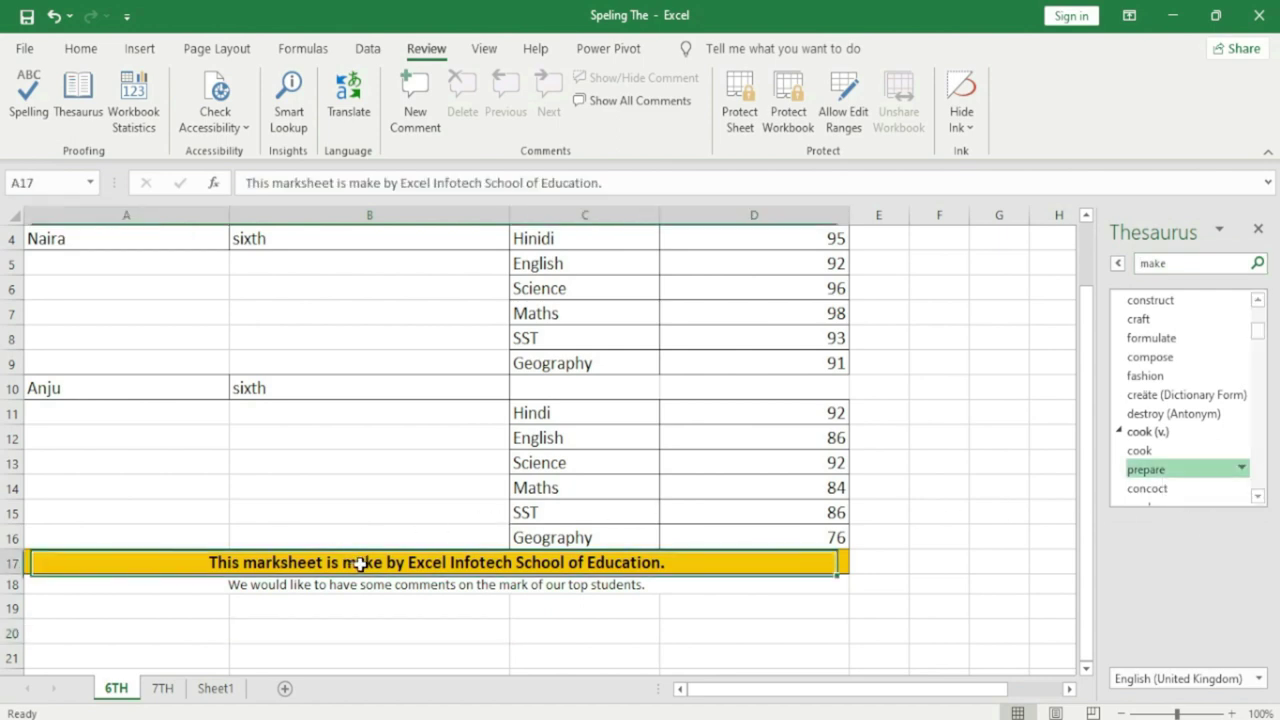
double_click(360, 565)
double_click(366, 563)
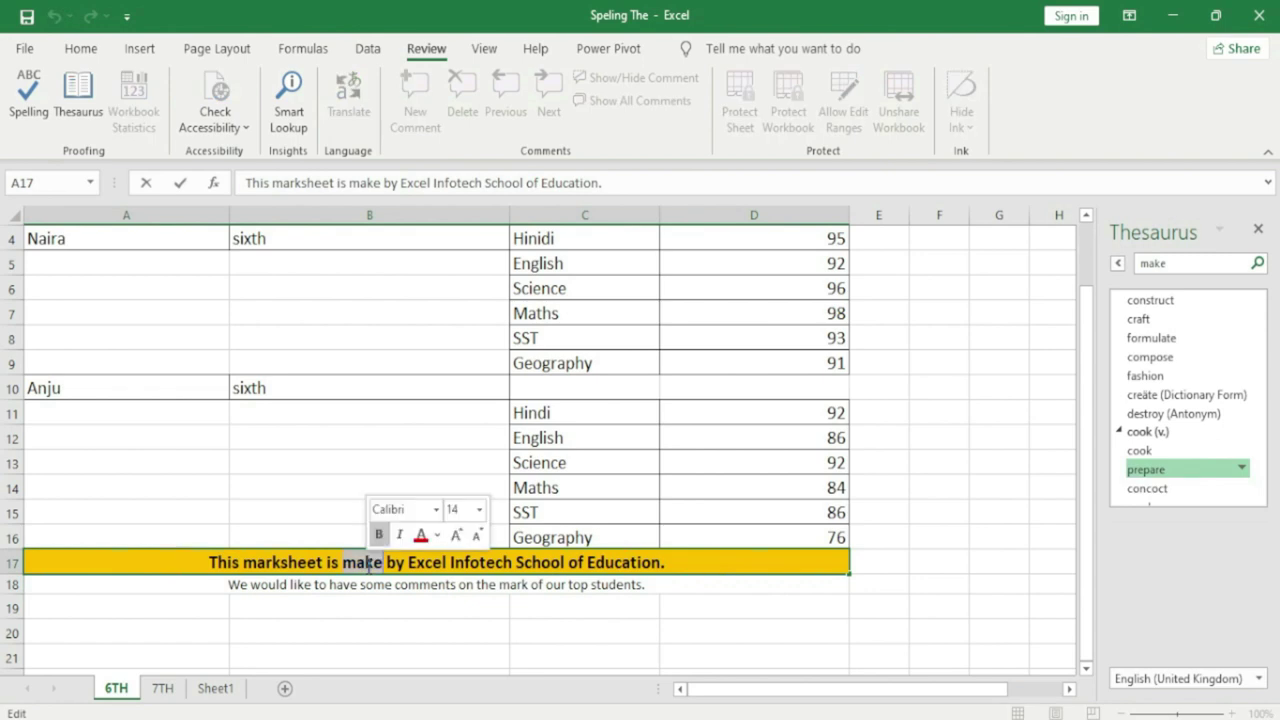
key("ctrl+v")
key("Return")
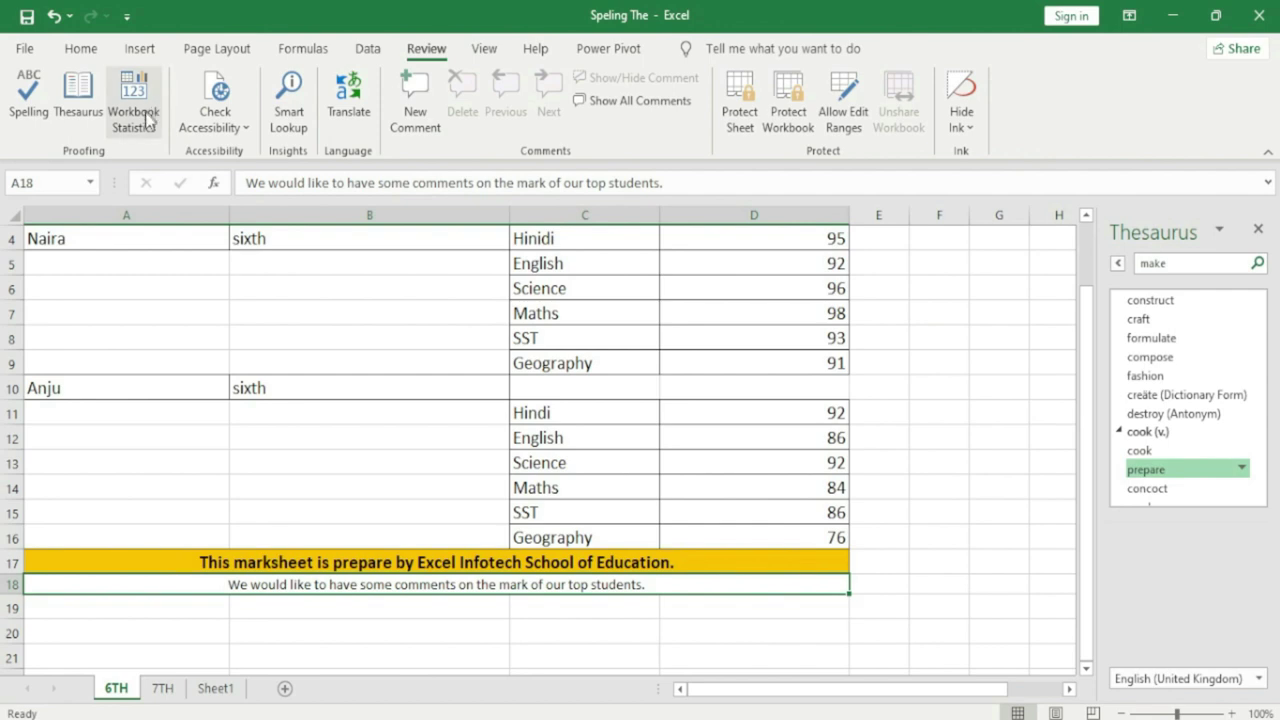
- Open Sheet1 and view Workbook Statistics: 3 sheets, 7 formulas
left_click(214, 689)
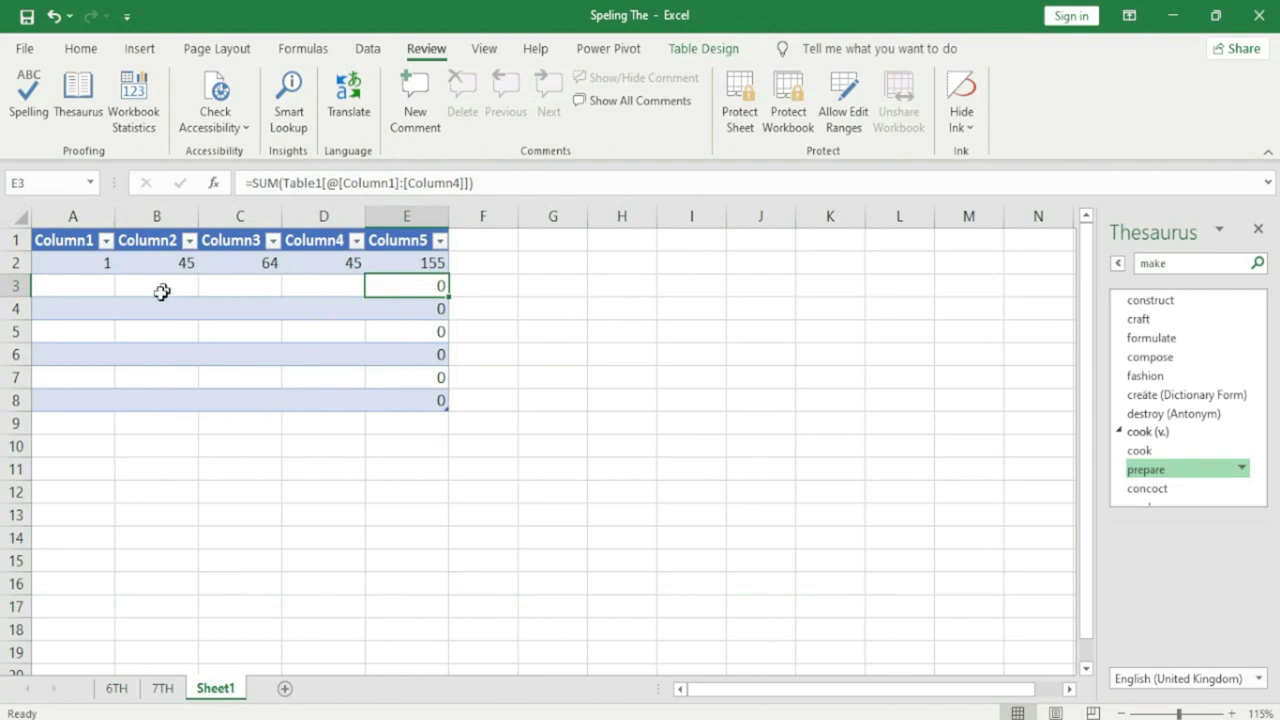
left_click(140, 125)
left_click_drag(473, 425, 559, 250)
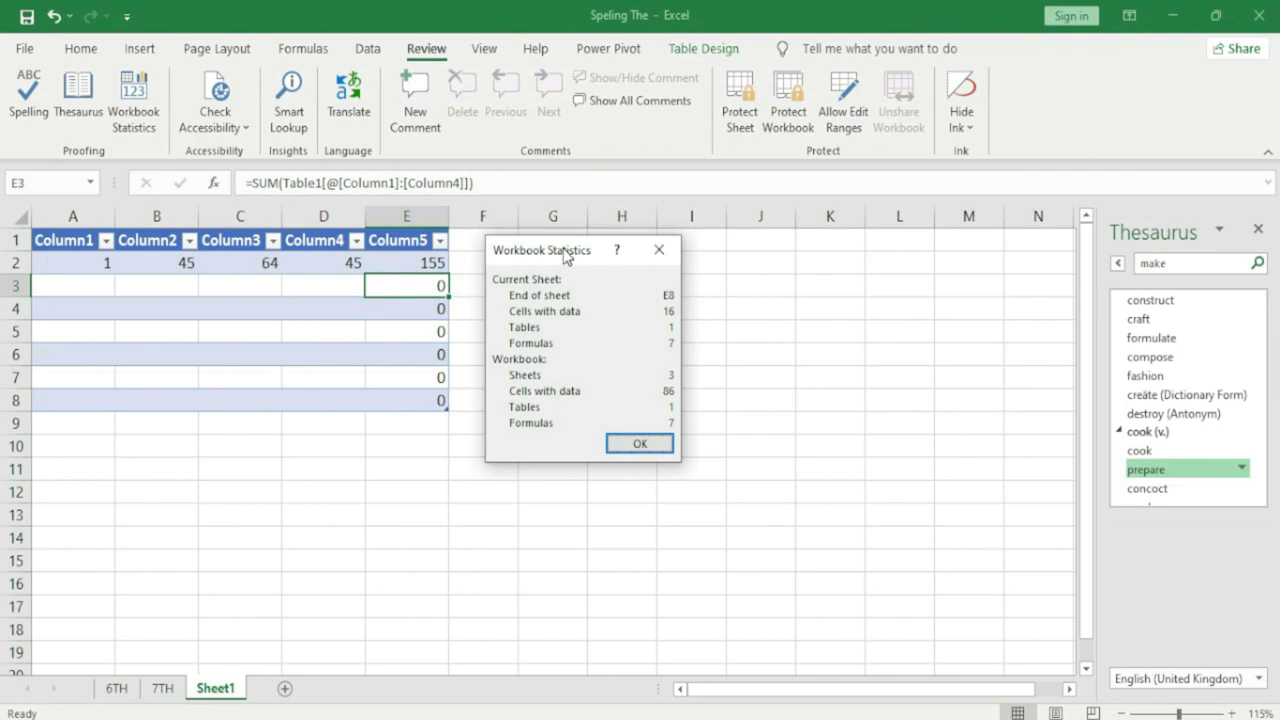
left_click_drag(564, 250, 572, 304)
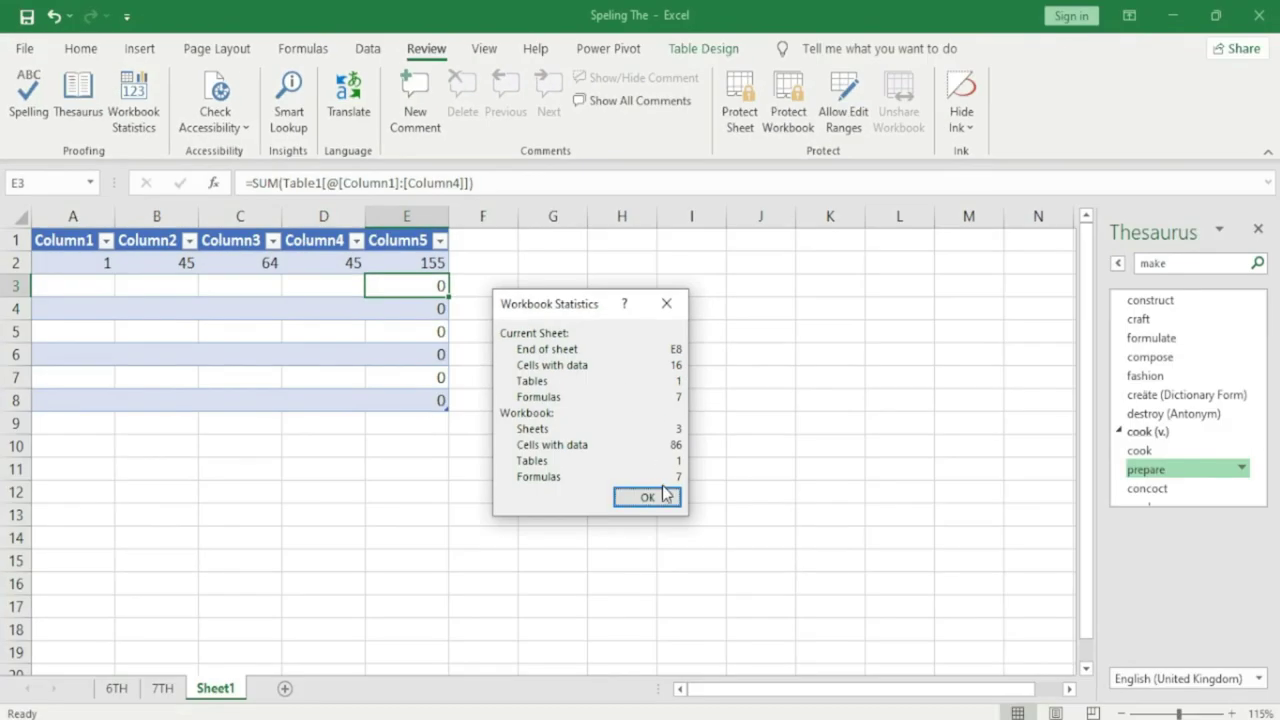
left_click(657, 495)
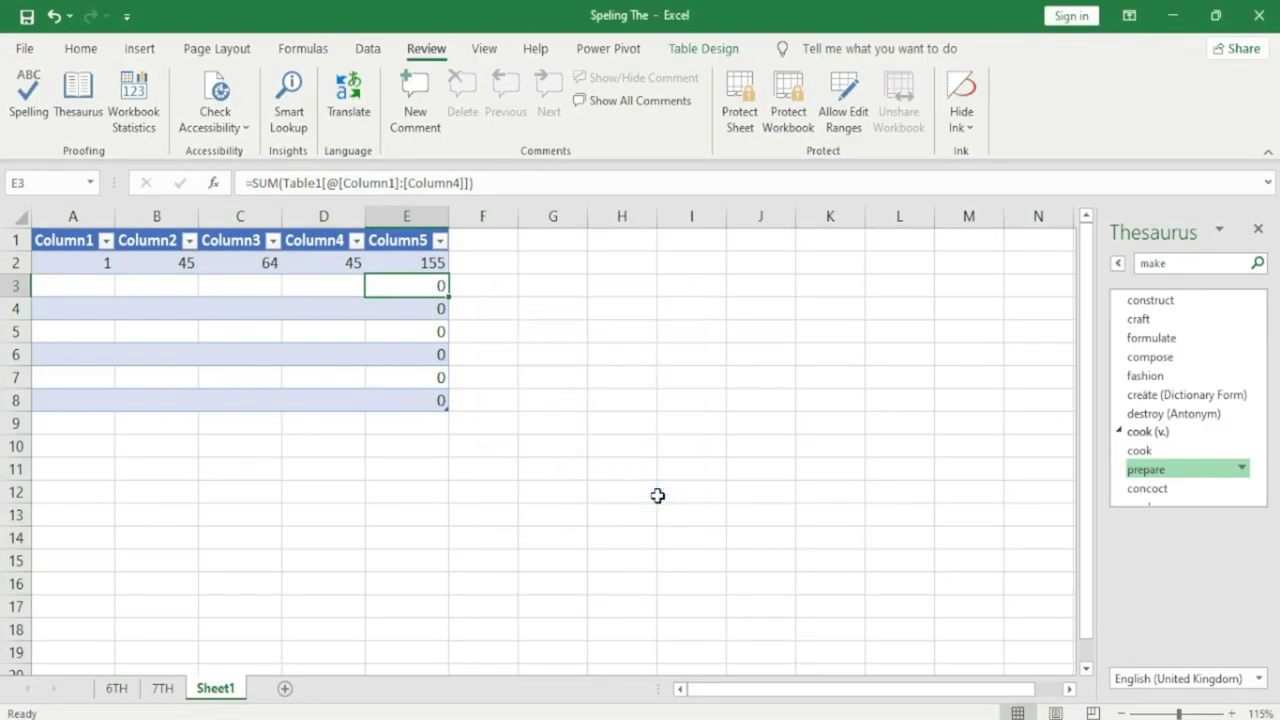
- Select E8, then A2:E2 and B1:E1, reopening Workbook Statistics to compare counts
left_click(415, 401)
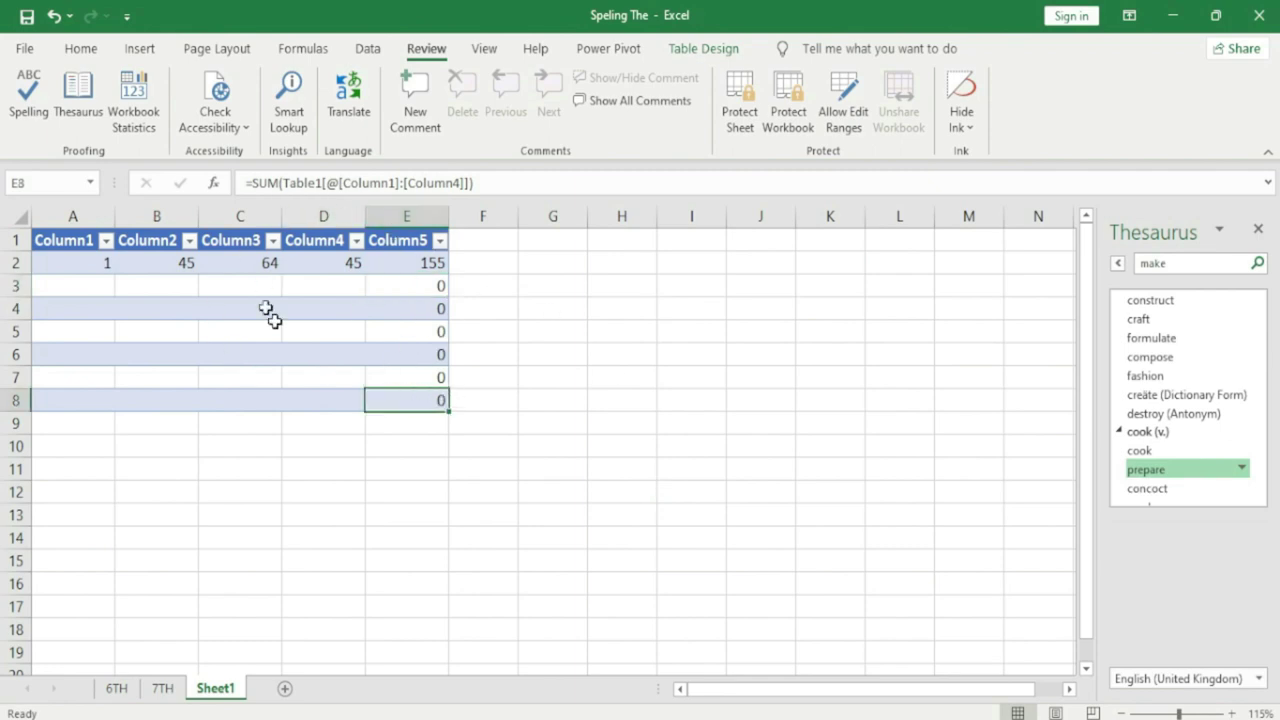
left_click(16, 183)
left_click(133, 100)
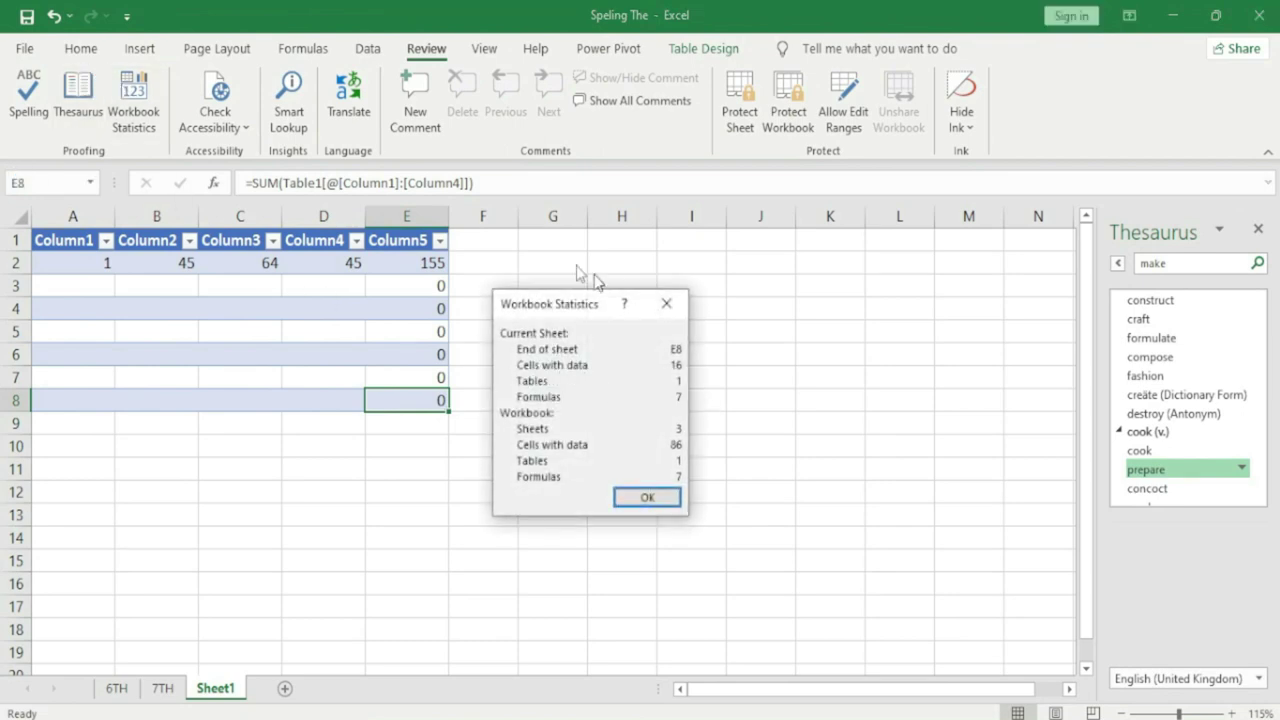
left_click(666, 304)
mouse_move(82, 262)
left_mouse_down()
mouse_move(398, 272)
mouse_move(430, 395)
left_mouse_up()
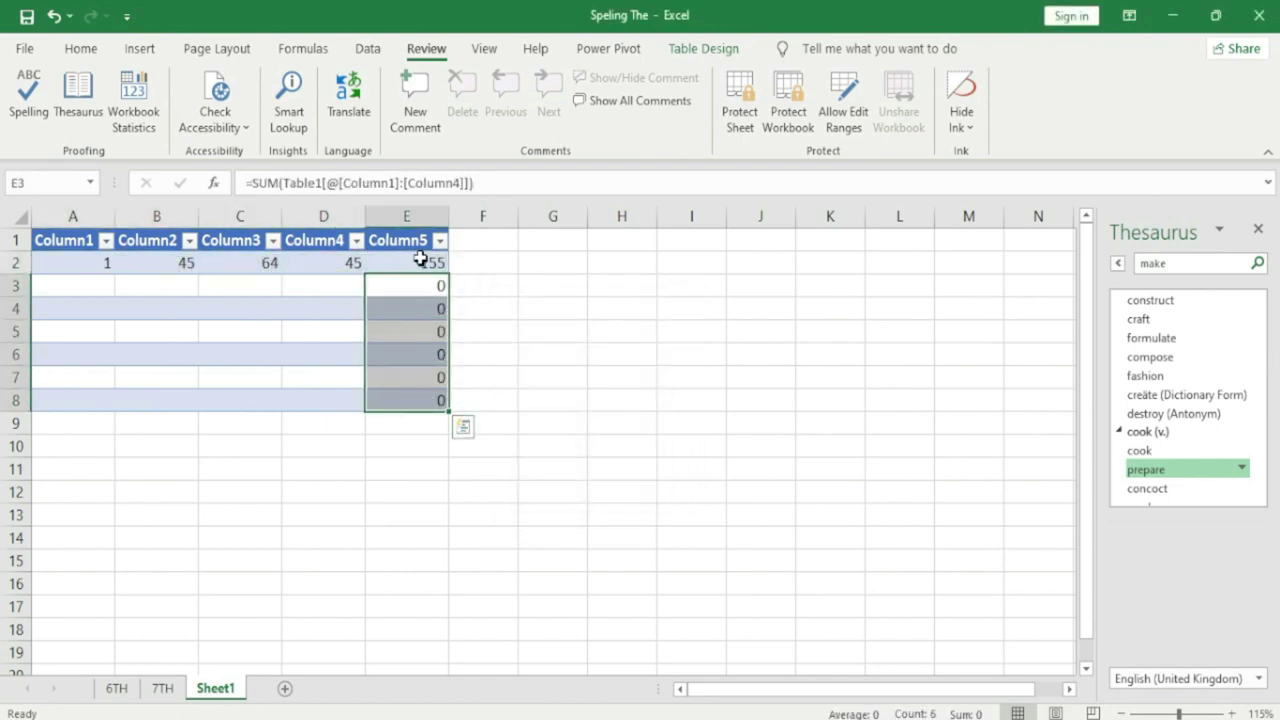
left_click_drag(420, 240, 80, 230)
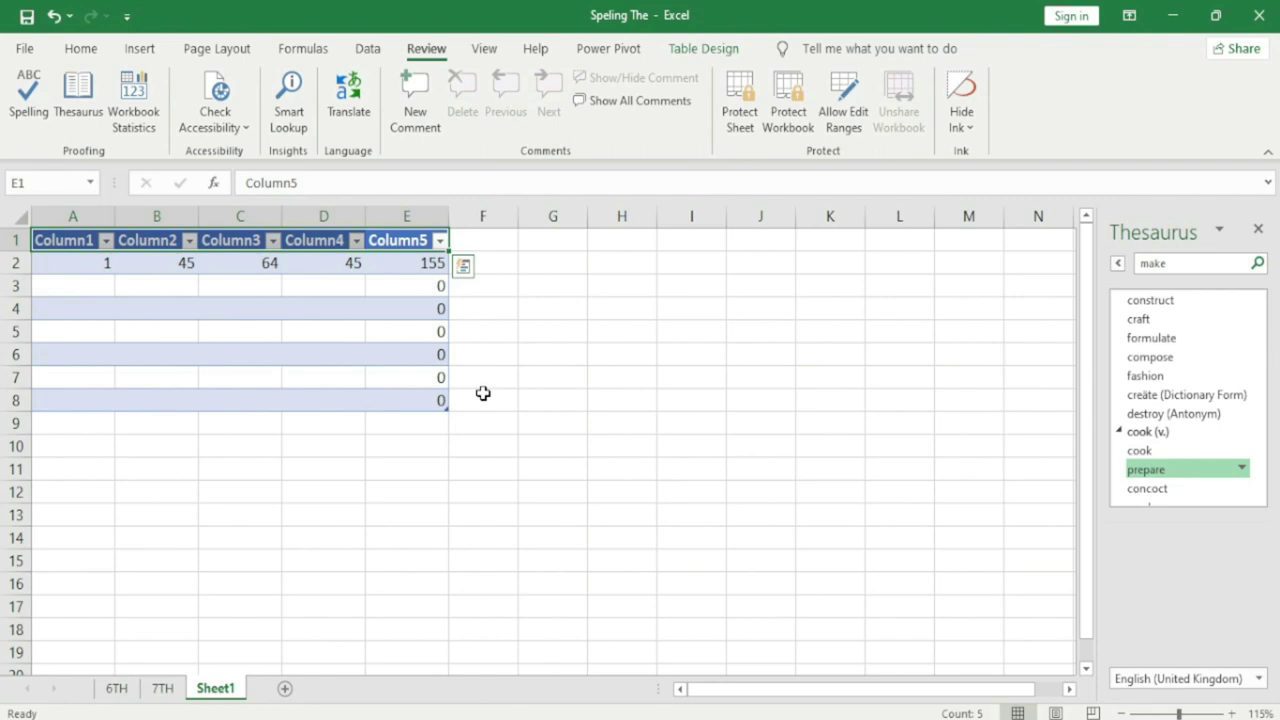
left_click(133, 105)
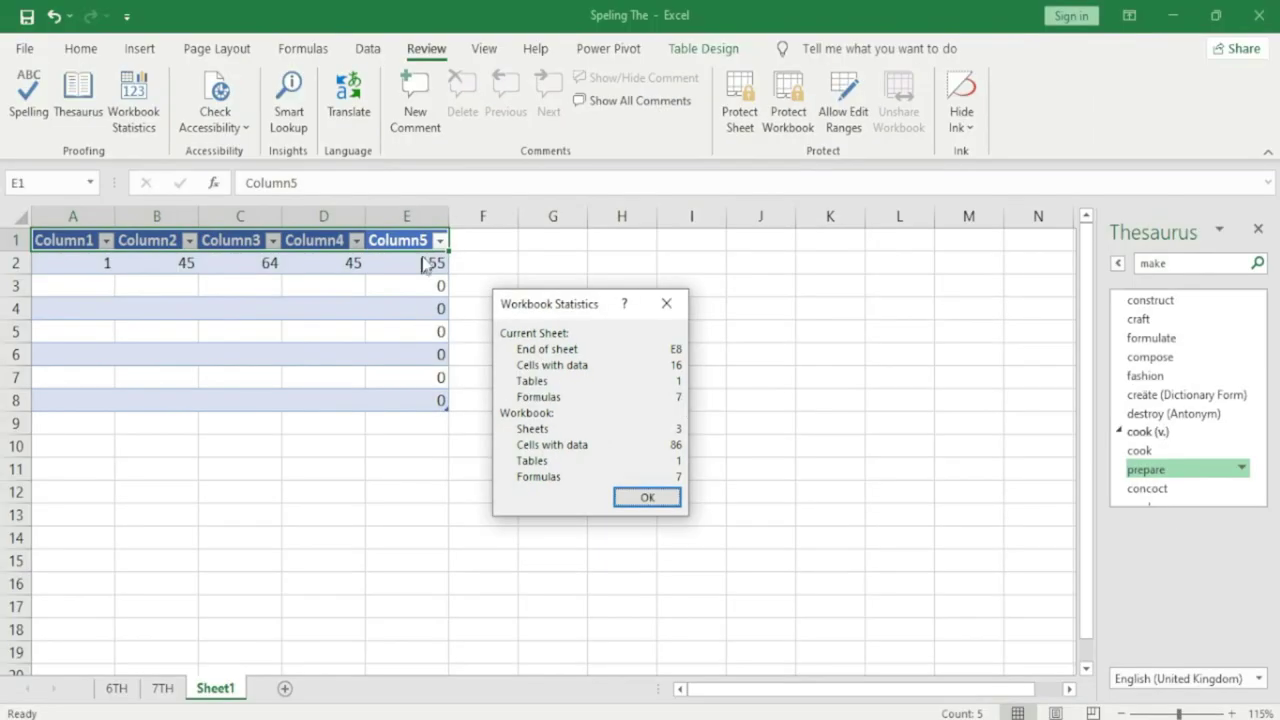
left_click(647, 497)
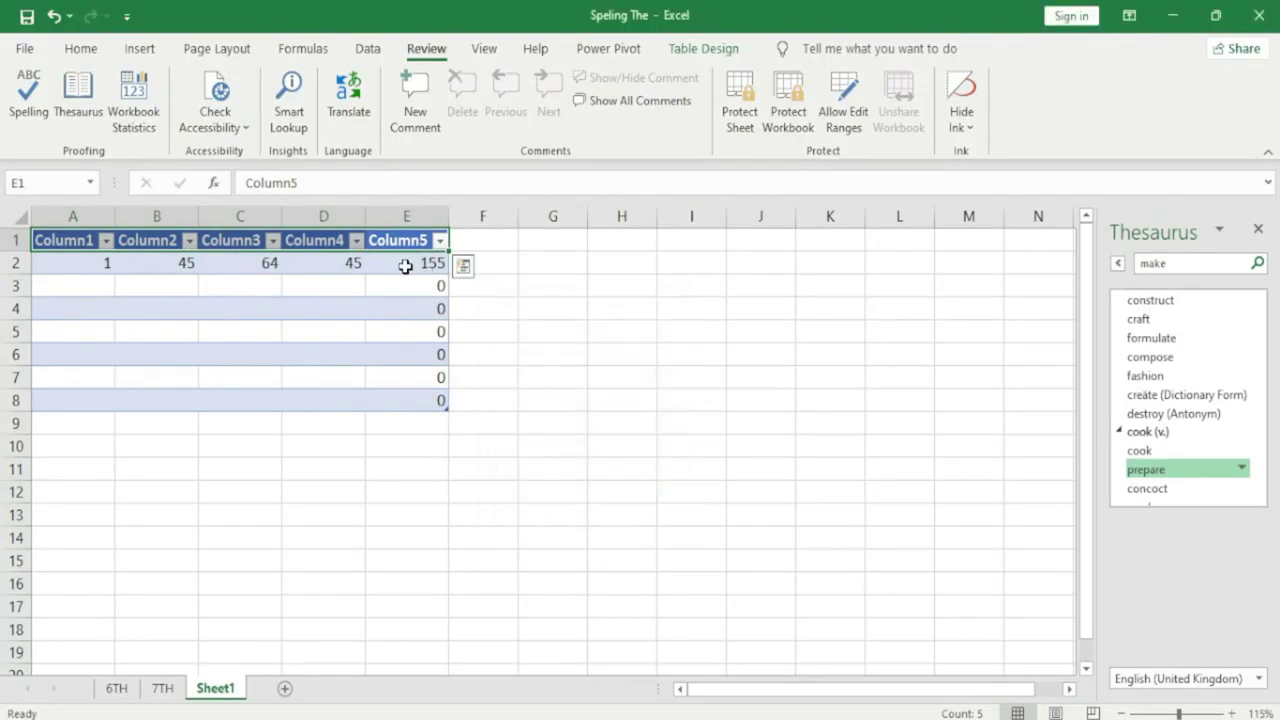
double_click(408, 263)
key("Return")
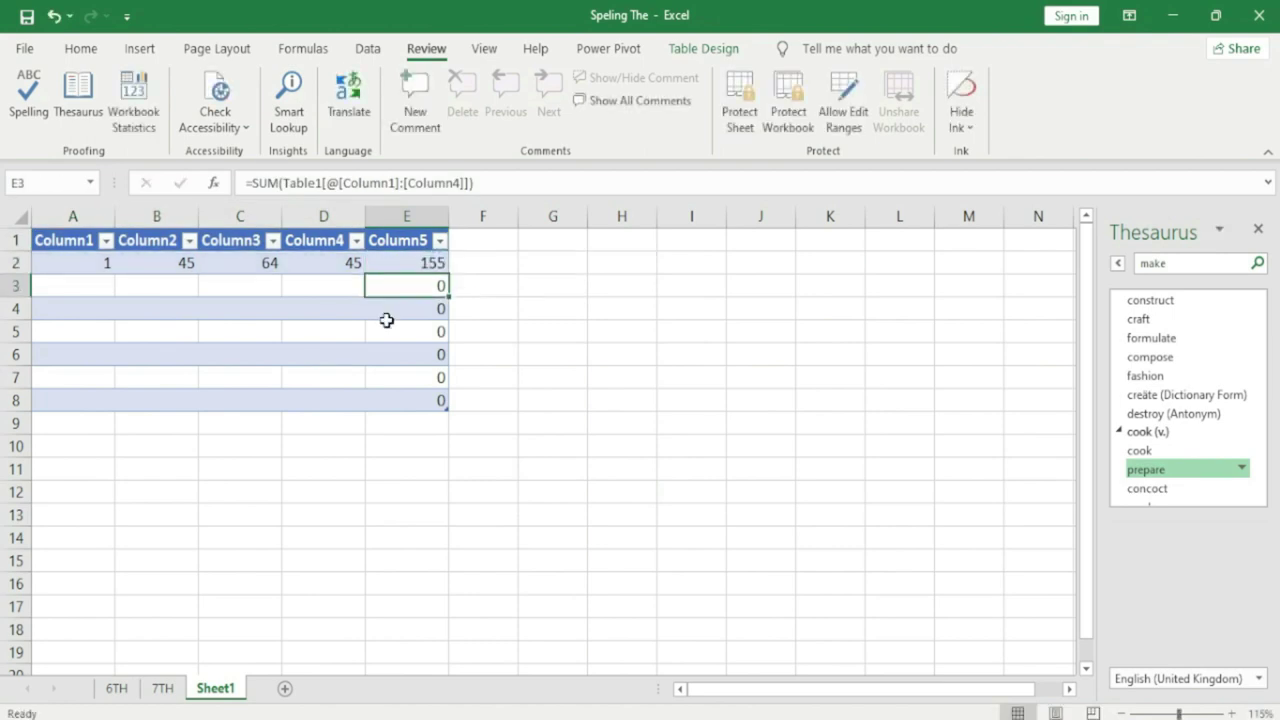
key("F2")
key("Return")
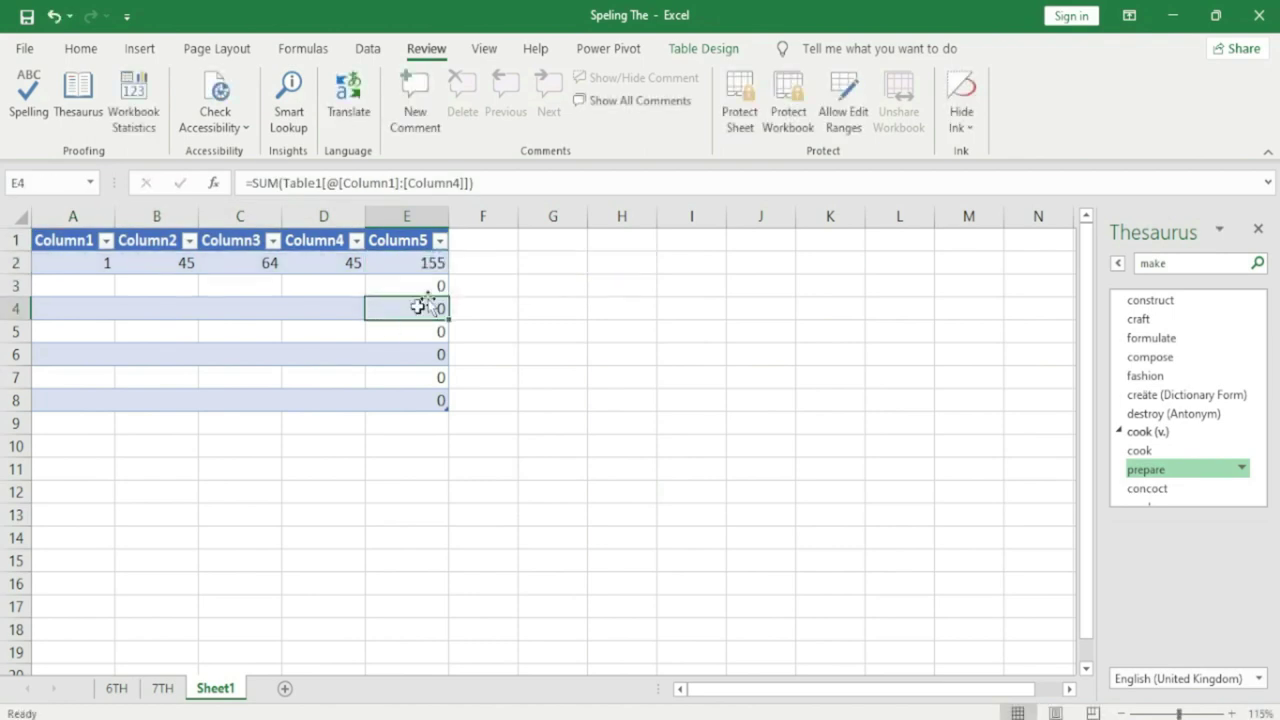
left_click_drag(432, 264, 415, 398)
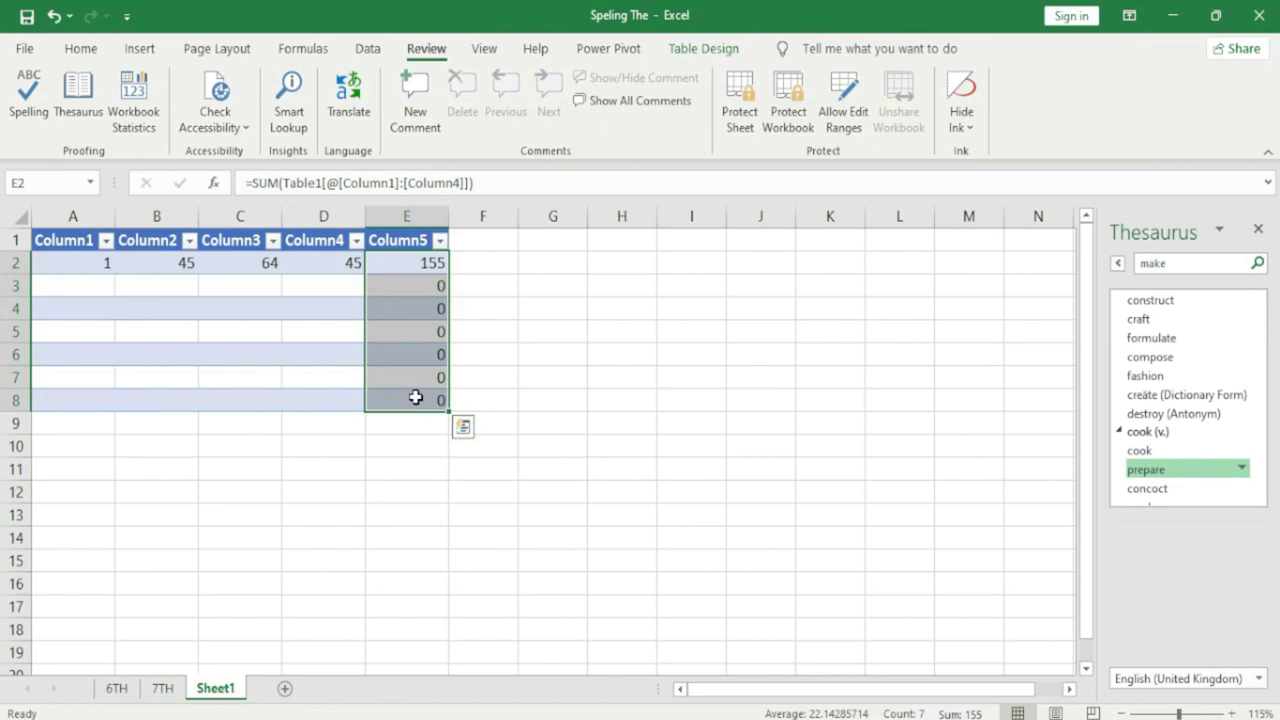
key("ctrl+shift+g")
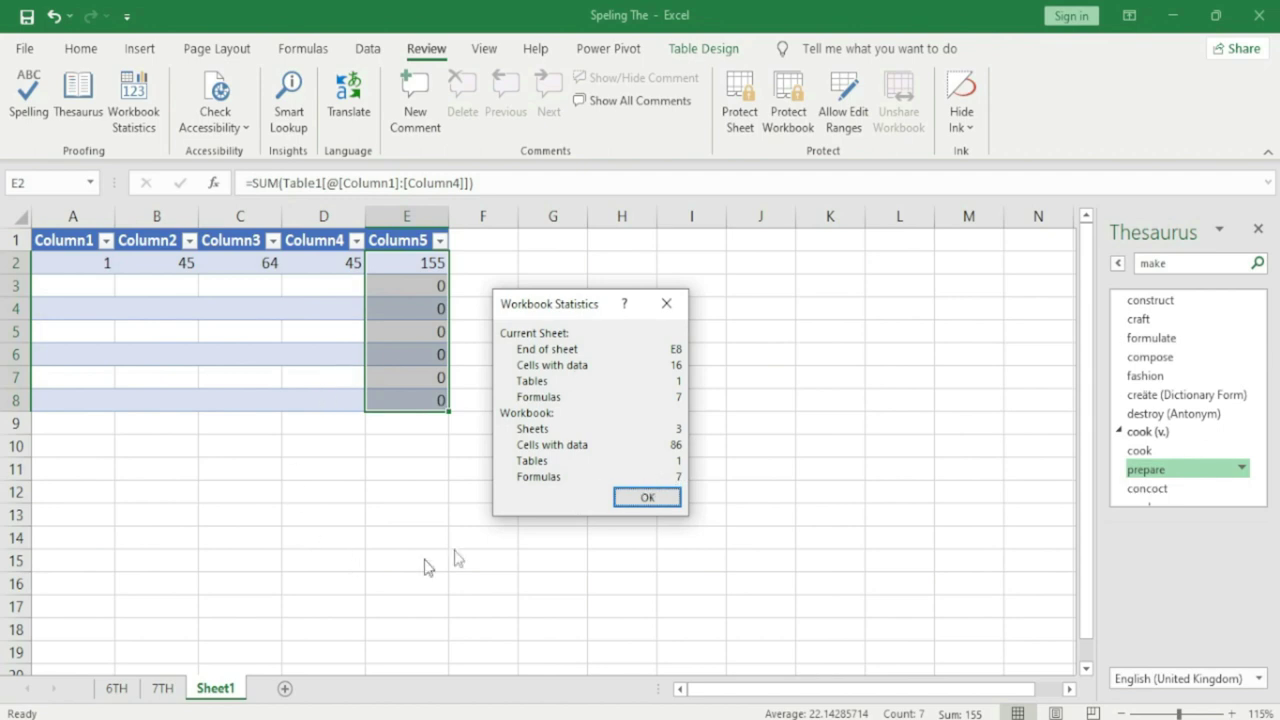
left_click(651, 498)
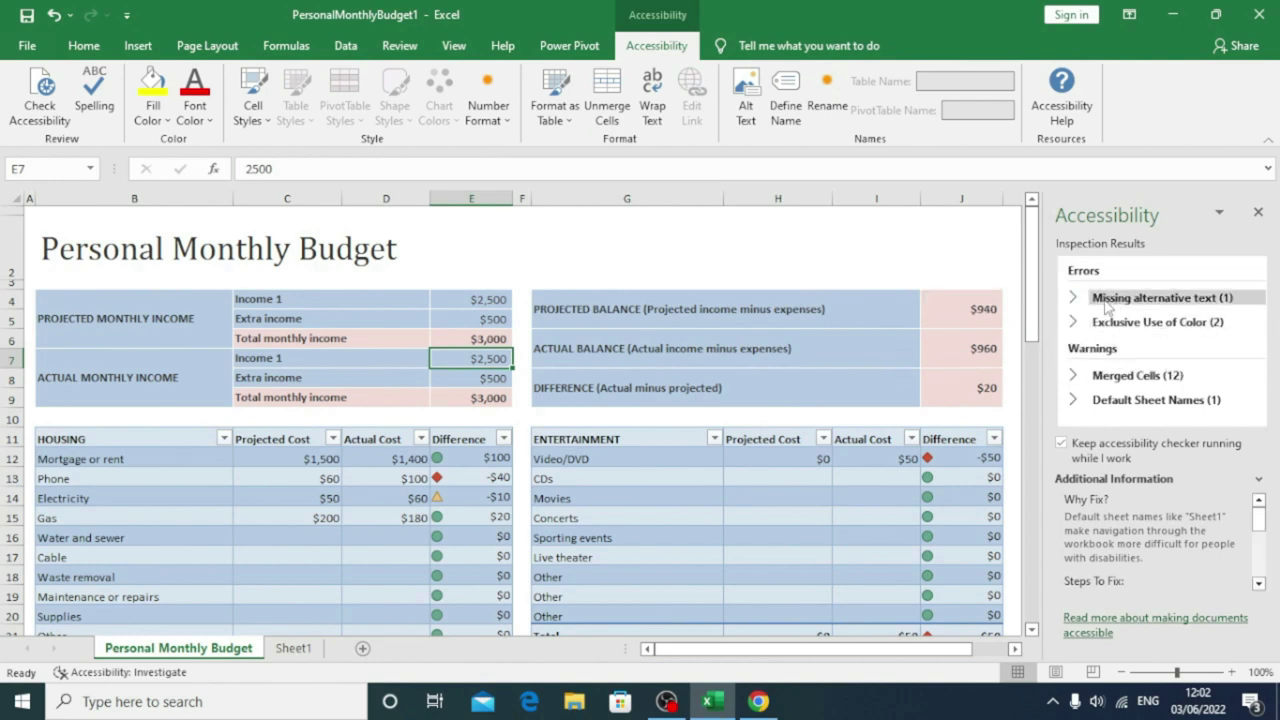
- Go to Picture 2 missing alt text, then to the colour-only cells E4:E5
left_click(1107, 303)
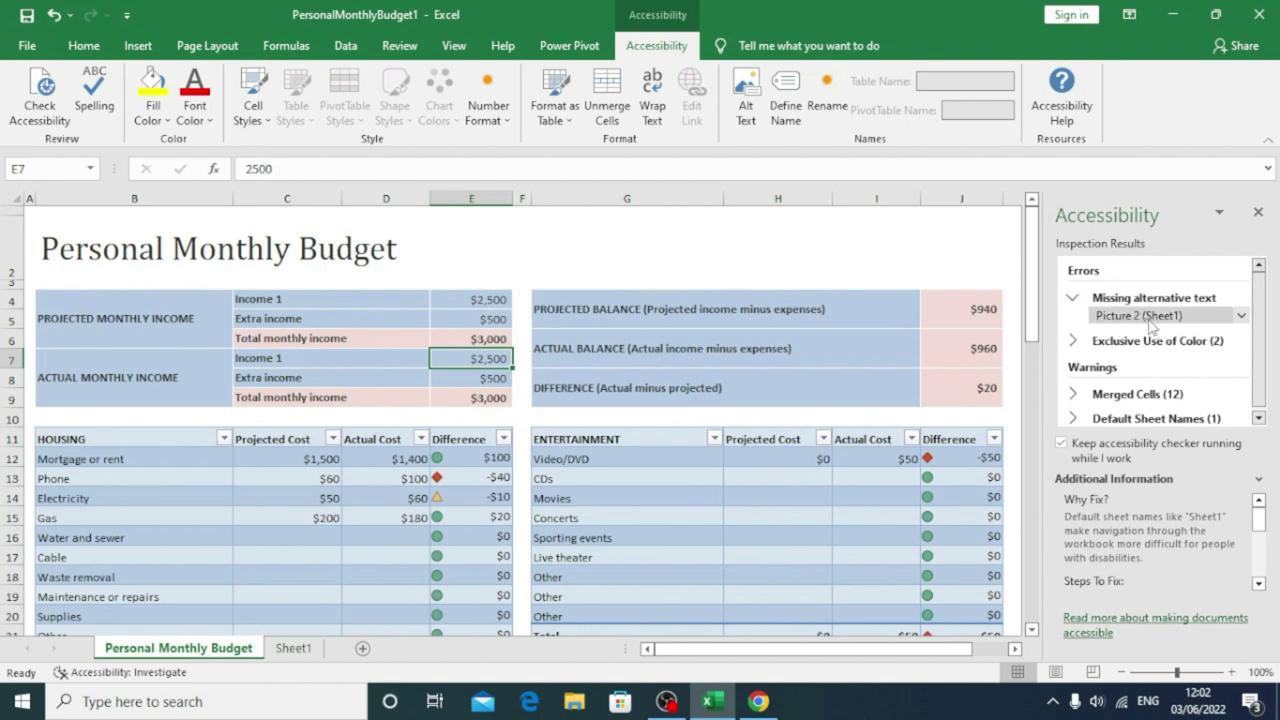
left_click(1117, 323)
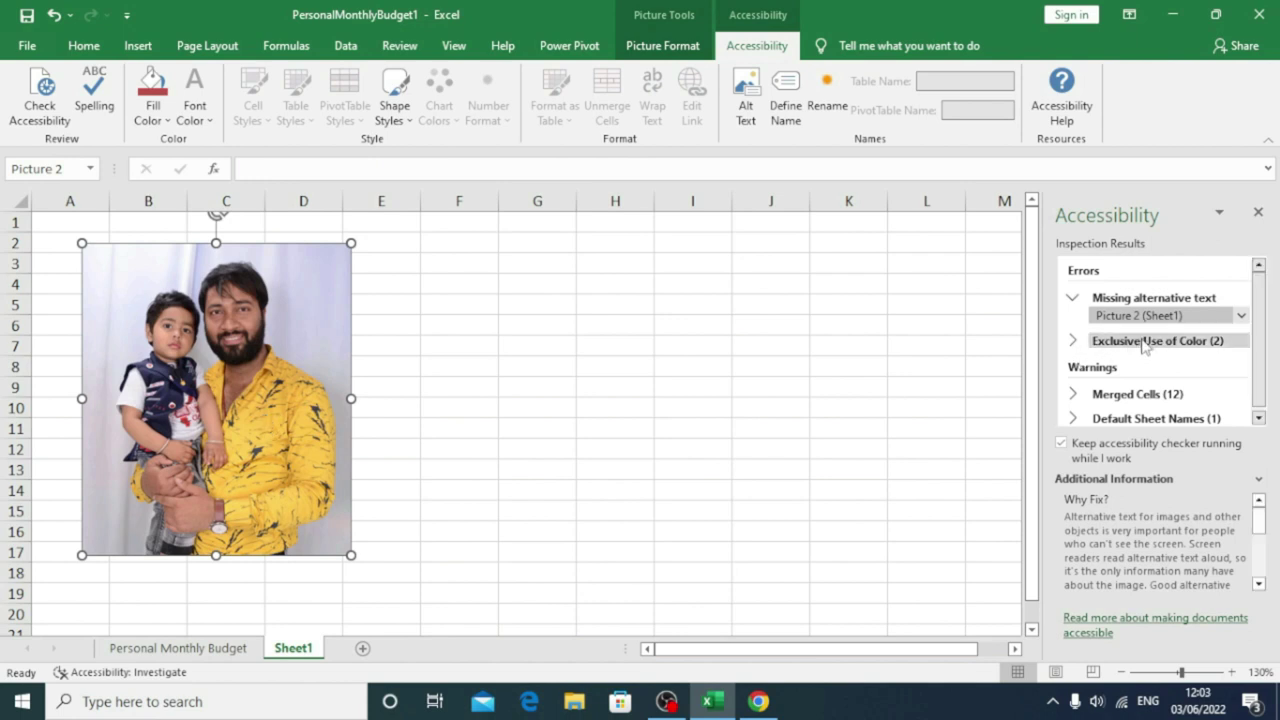
left_click(1074, 341)
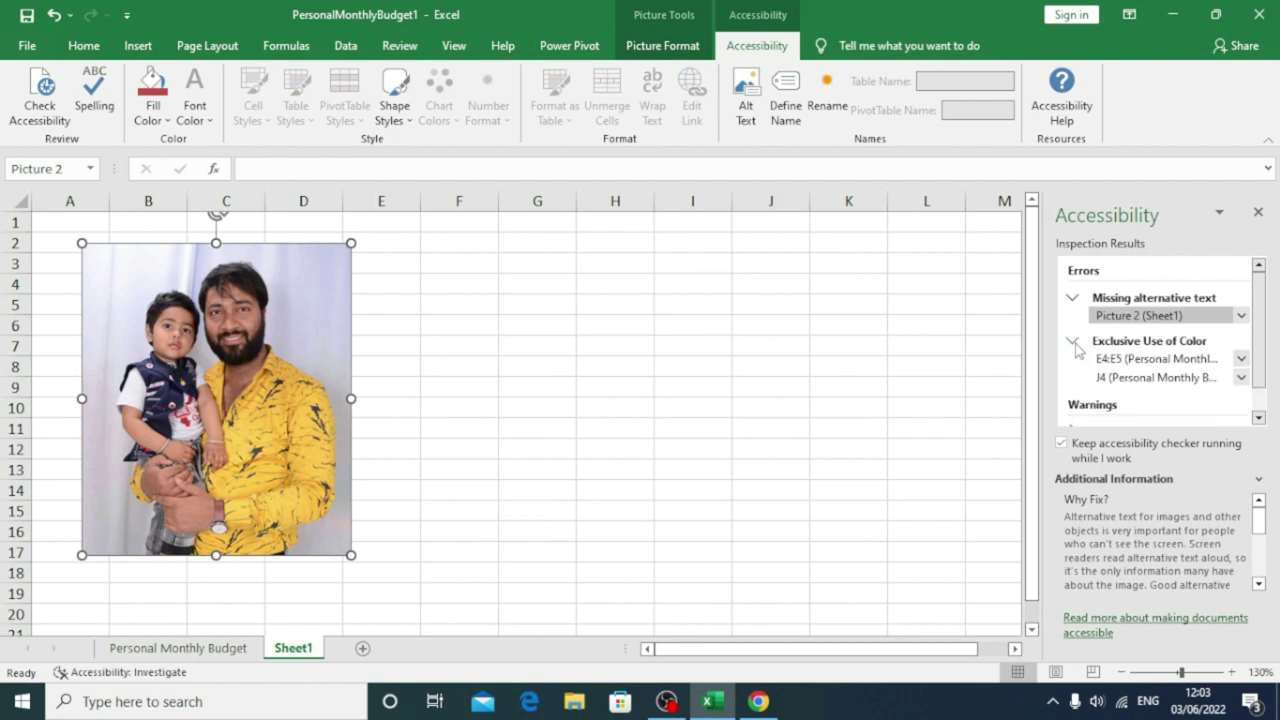
left_click(1137, 362)
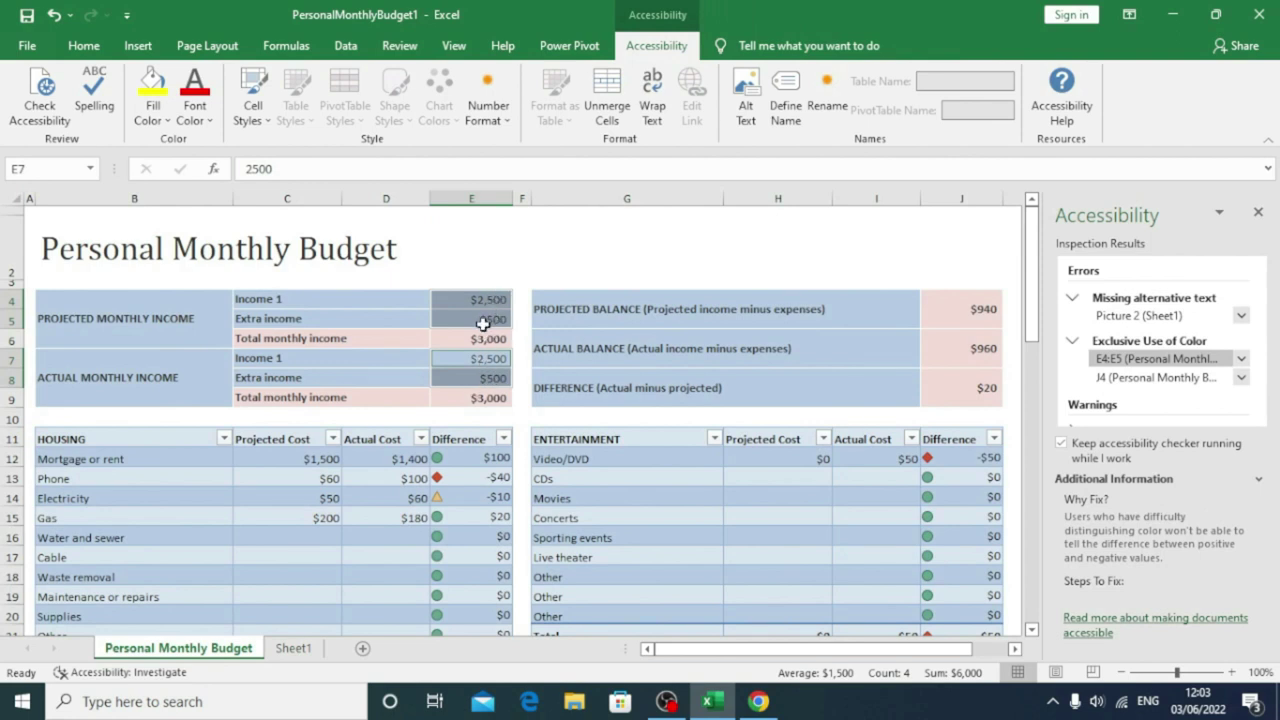
- Alternate between the E4:E5 and J4 colour-only results, ending on J4
left_click(1155, 377)
left_click(1151, 363)
left_click(1152, 376)
left_click(1146, 359)
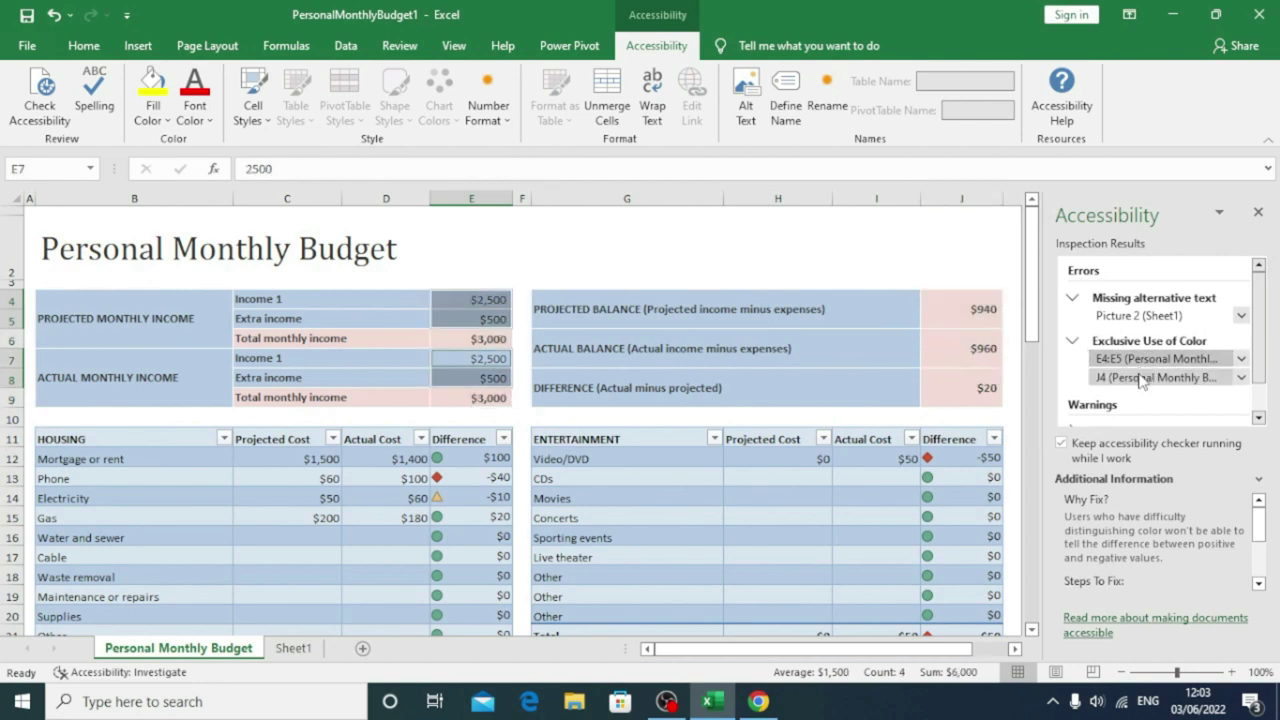
left_click(1143, 377)
scroll(1160, 360, "down", 1)
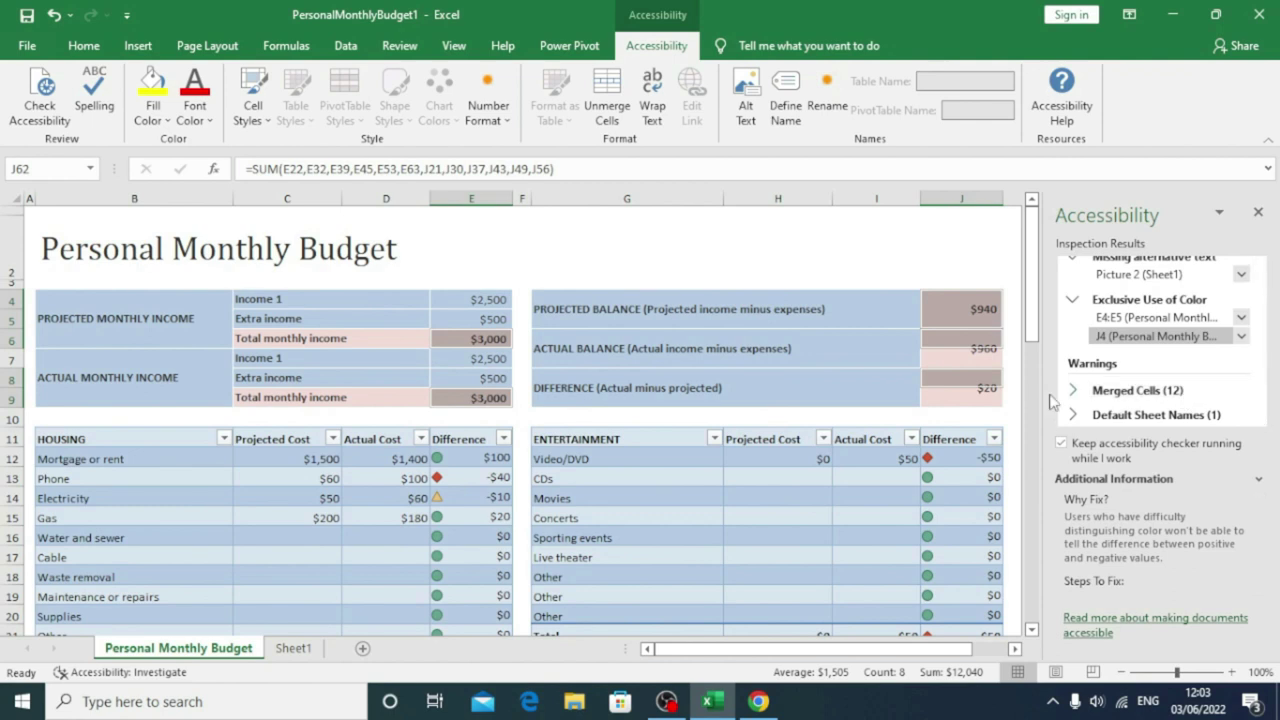
- Expand Merged Cells (12) and visit G22:J22, G31:J31, G38:J38, G44:J44 and G50:J50
left_click(1108, 396)
left_click_drag(1256, 320, 1265, 347)
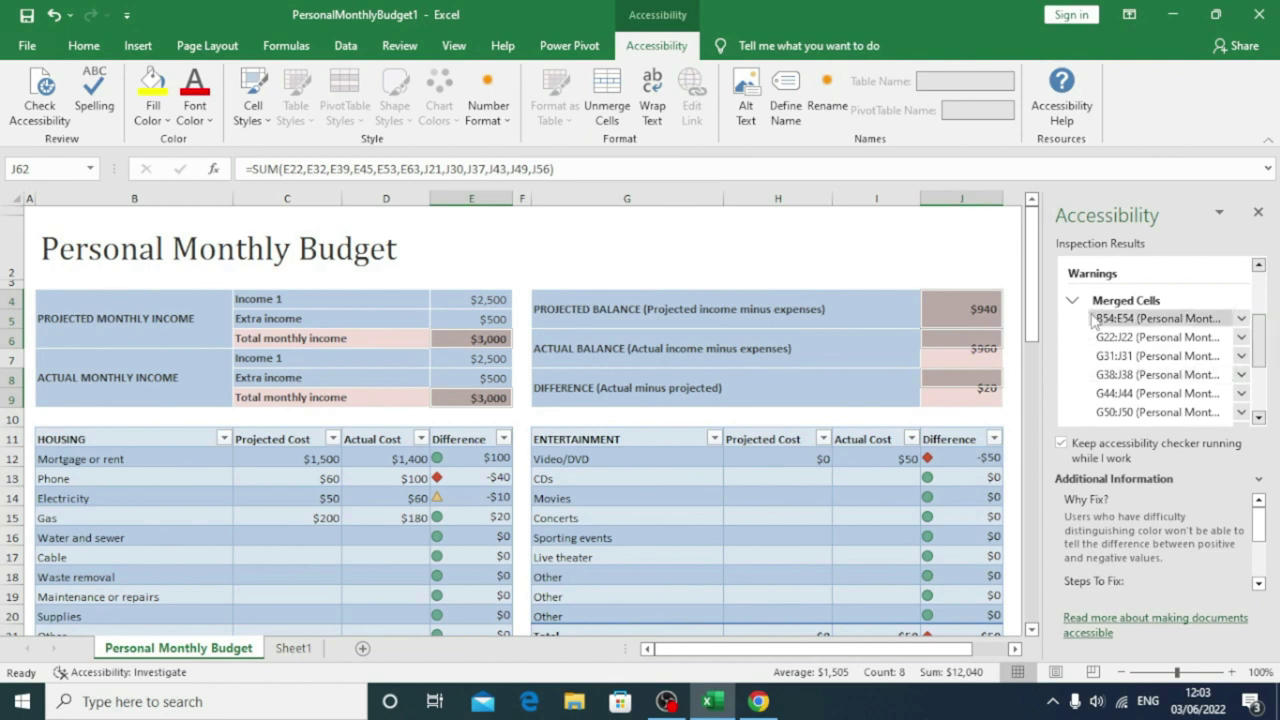
left_click(1120, 340)
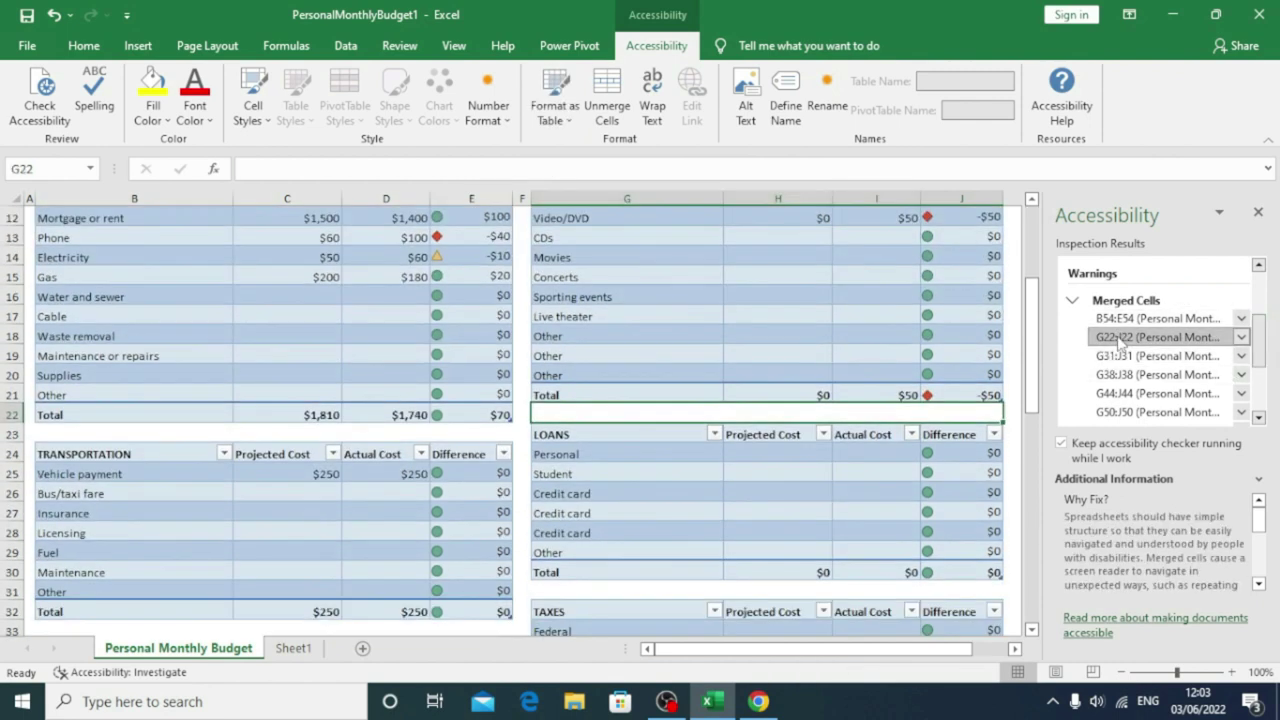
left_click(1124, 360)
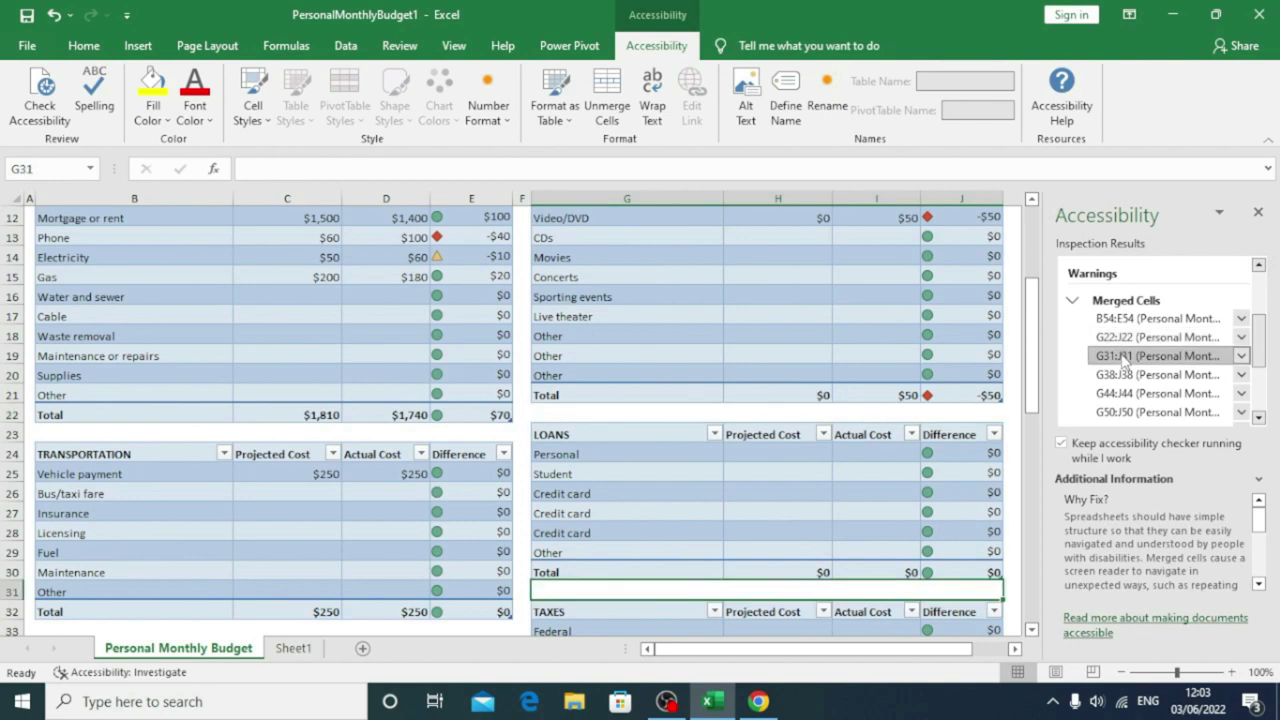
left_click(1126, 375)
left_click(1128, 393)
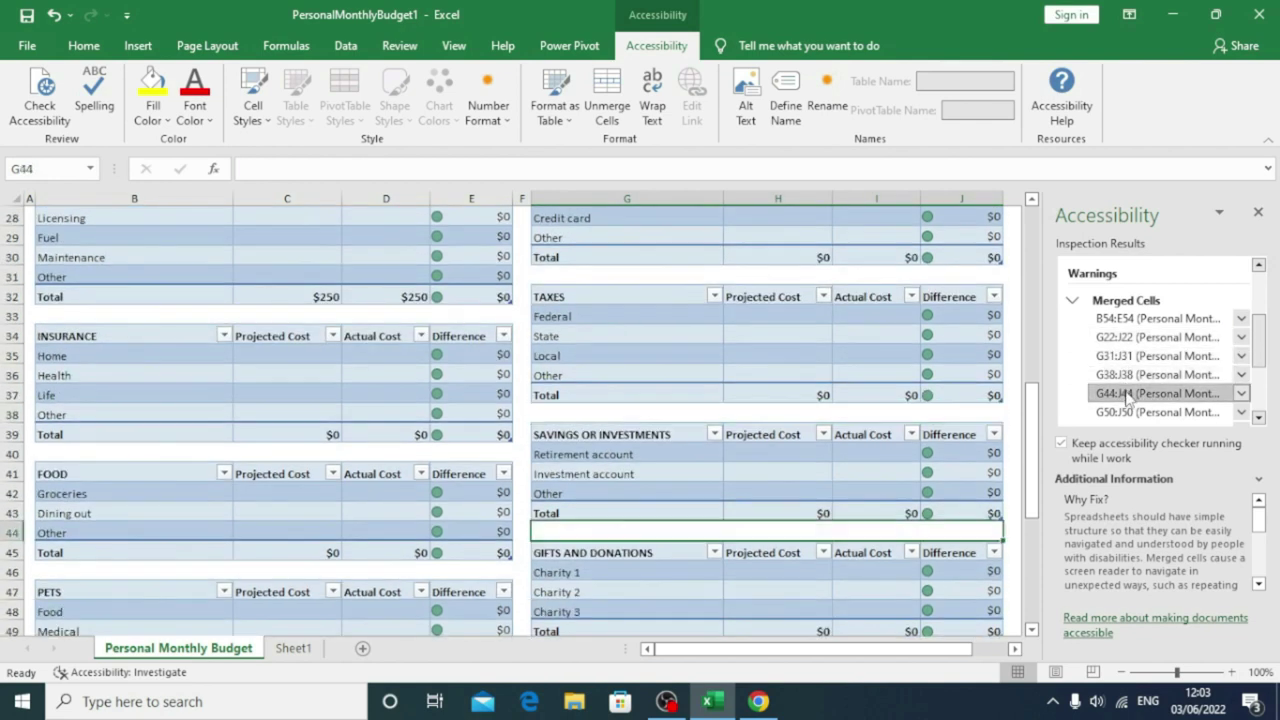
left_click(1128, 412)
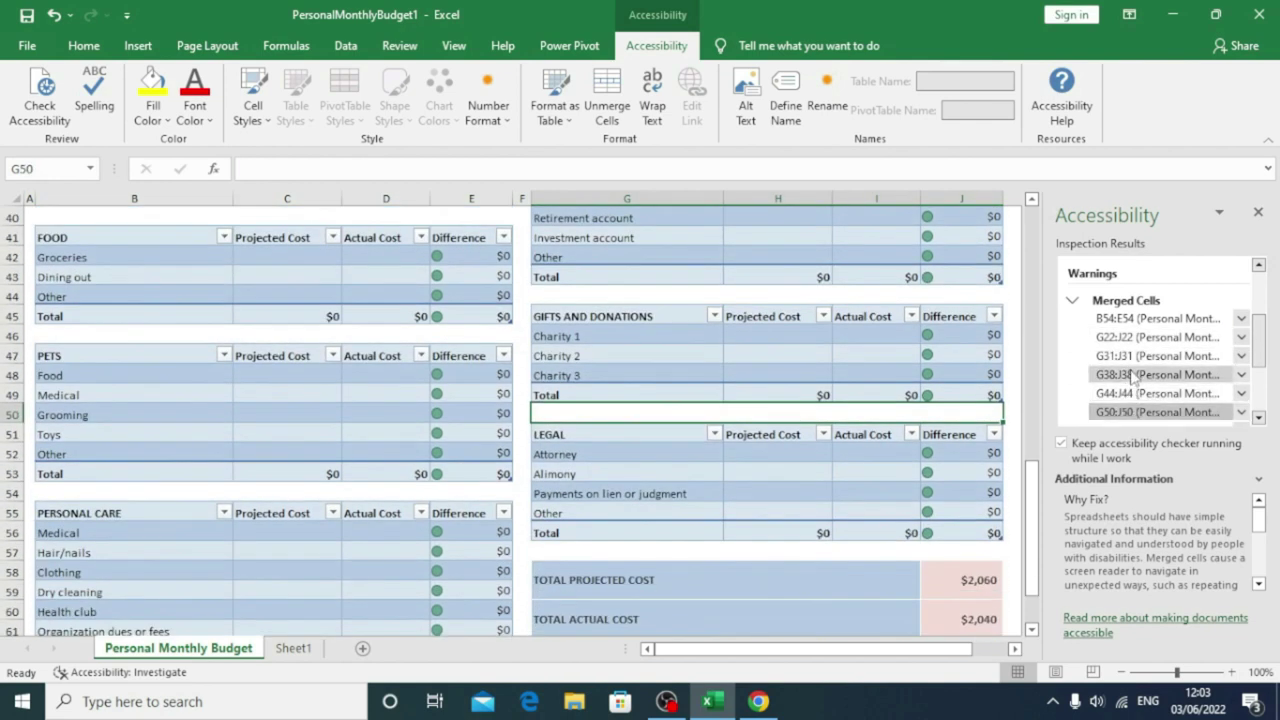
left_click_drag(1258, 345, 1258, 393)
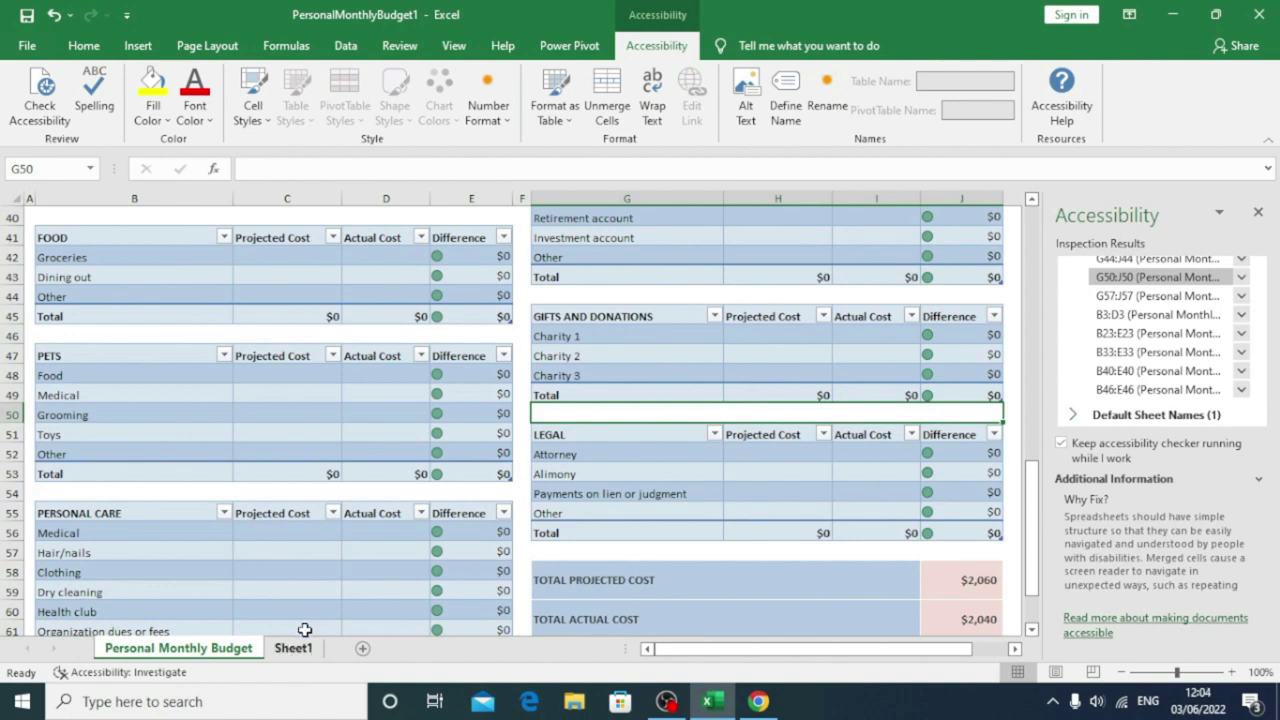
- Expand Default Sheet Names, view Sheet1, then return to the Personal Monthly Budget sheet
left_click(1120, 416)
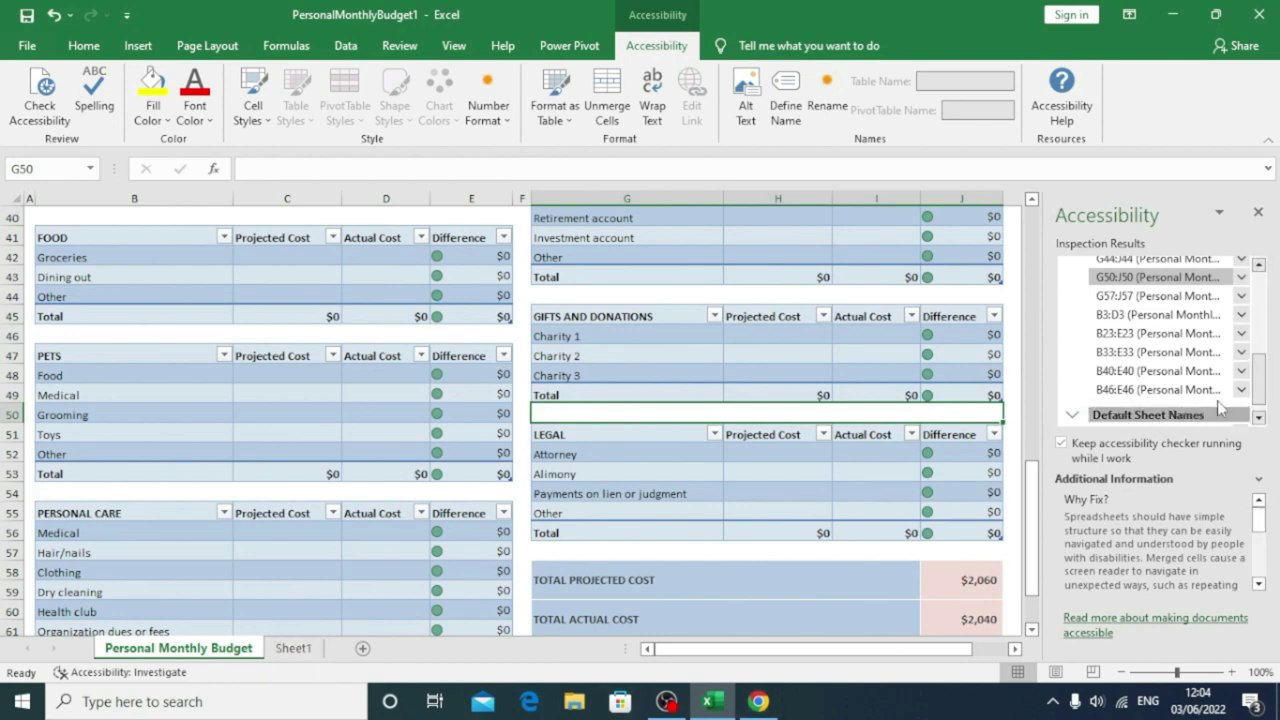
scroll(1140, 412, "down", 1)
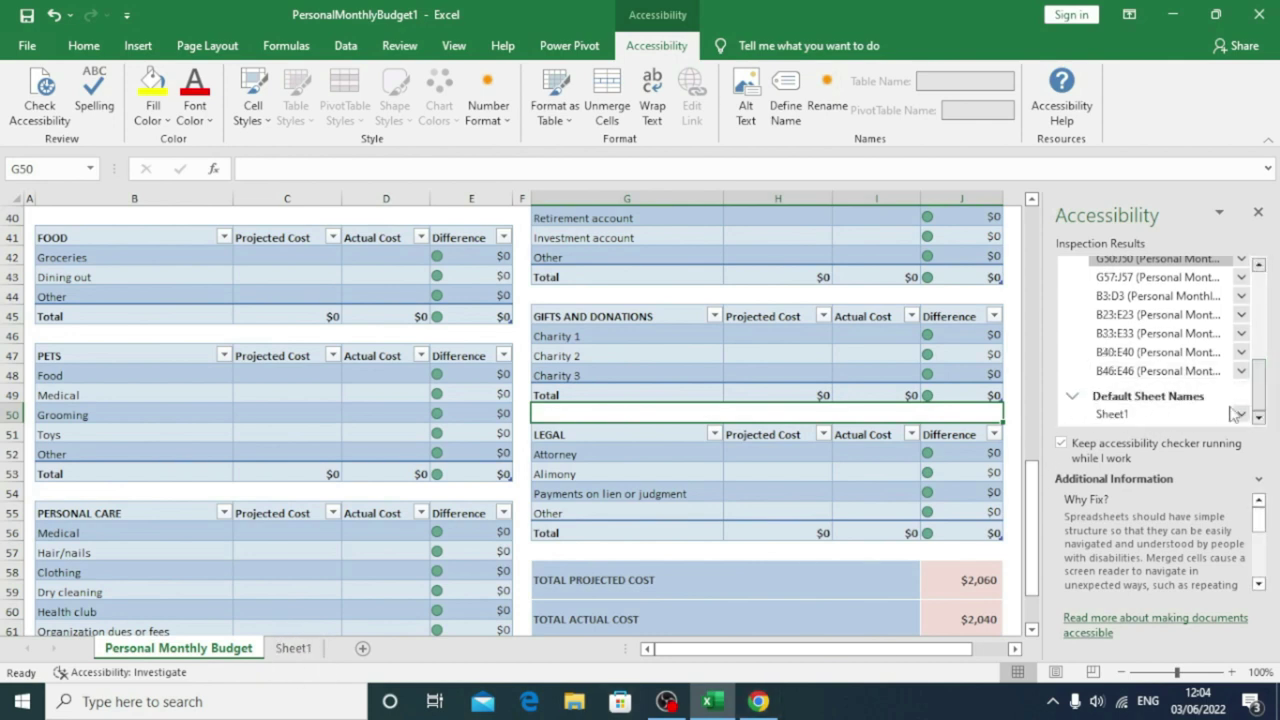
left_click(1116, 414)
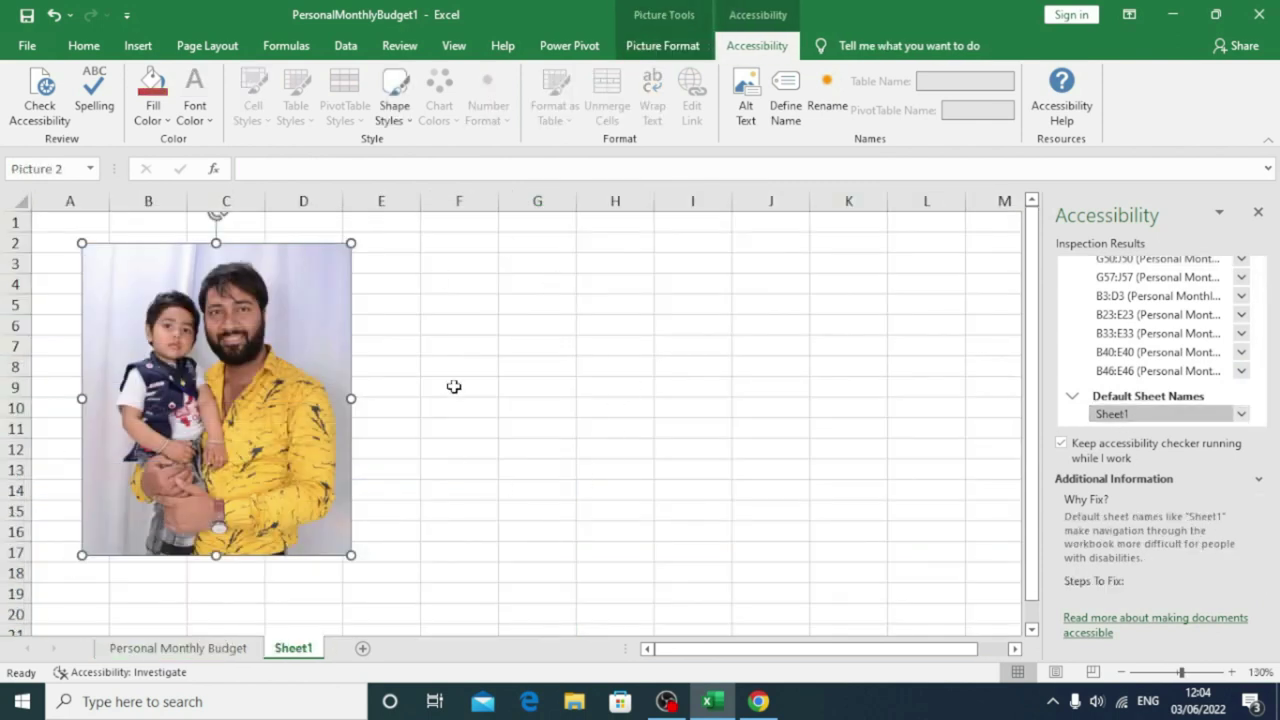
left_click(532, 473)
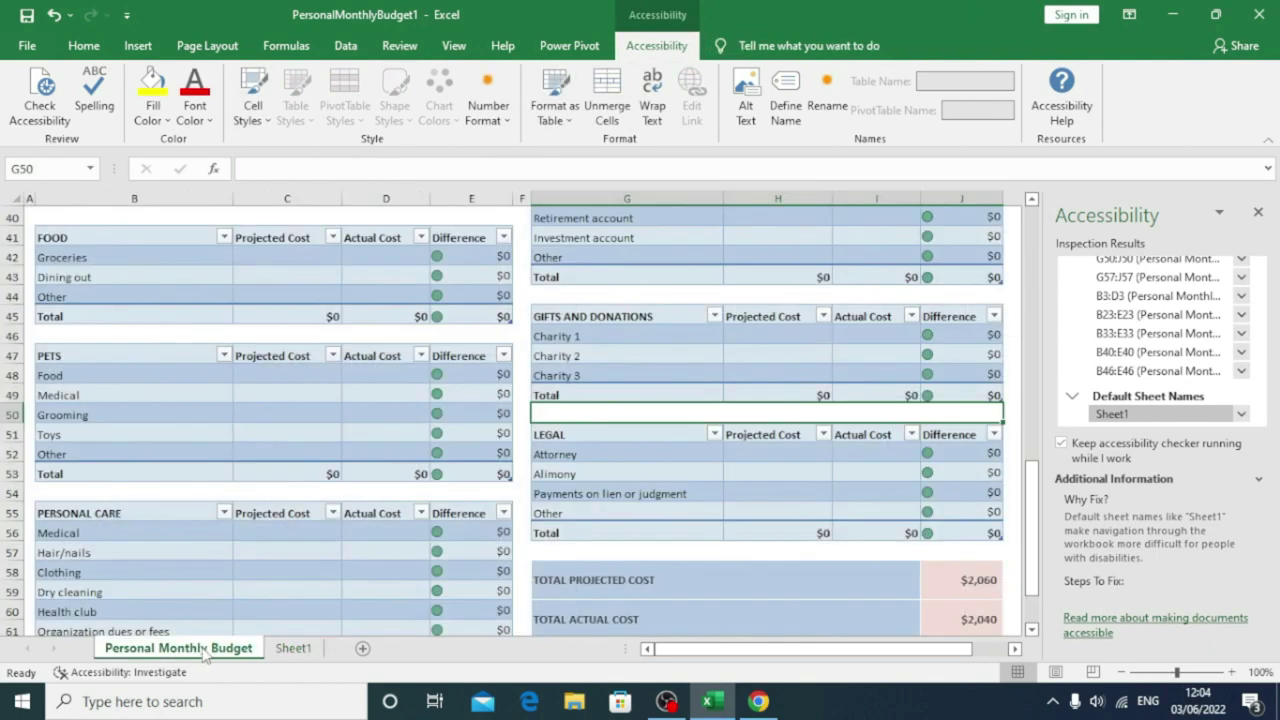
left_click(215, 650)
left_click(137, 47)
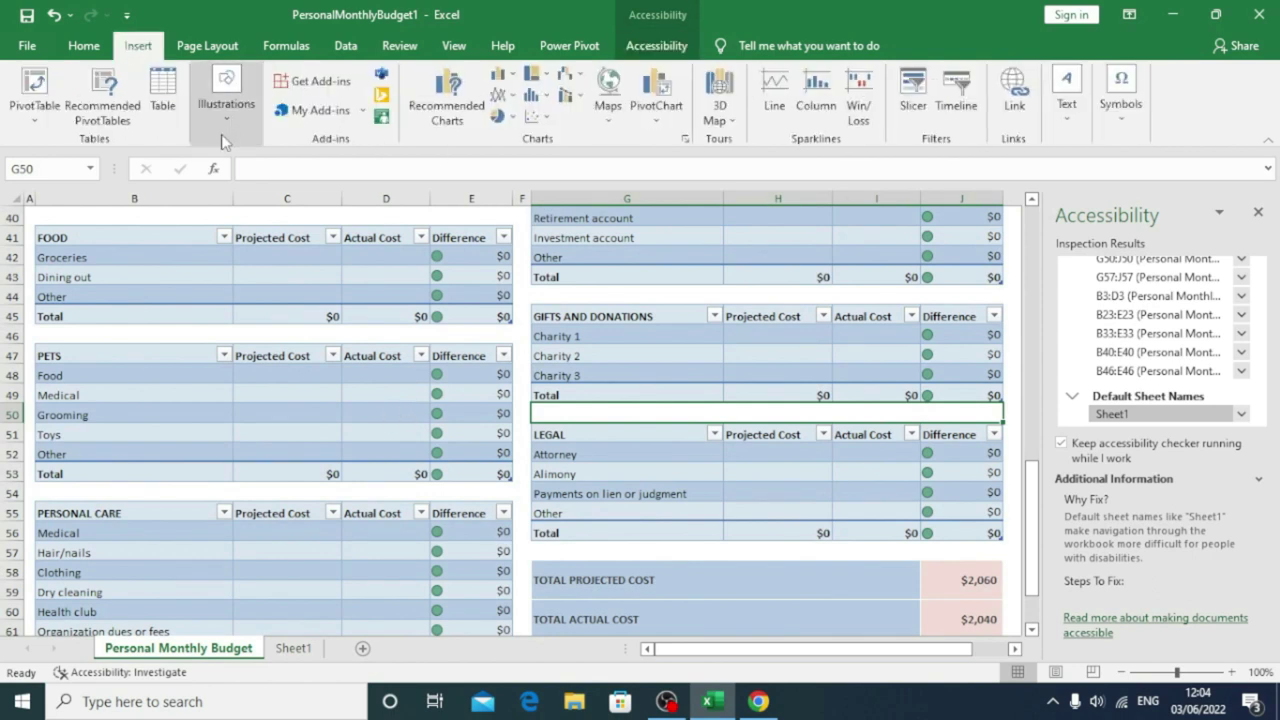
- On Sheet1, select the photo and open its Alt Text pane for the description 'my sweet baby'
left_click(399, 46)
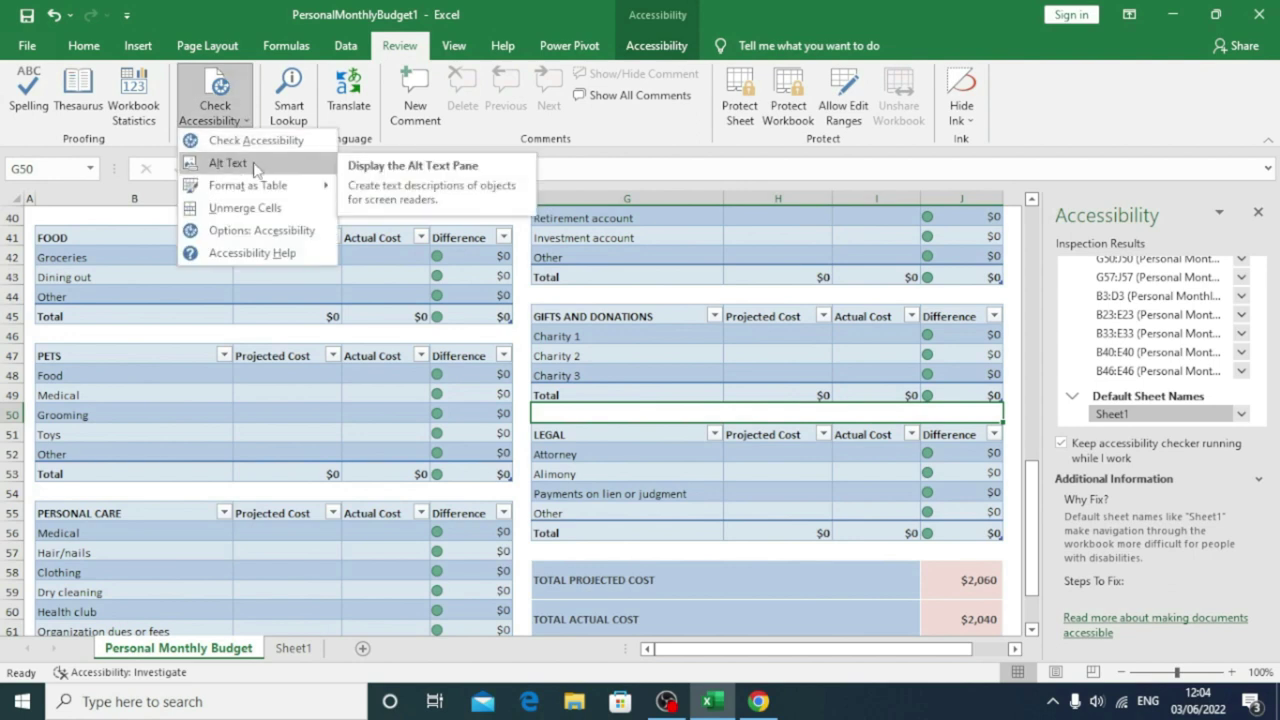
left_click(293, 652)
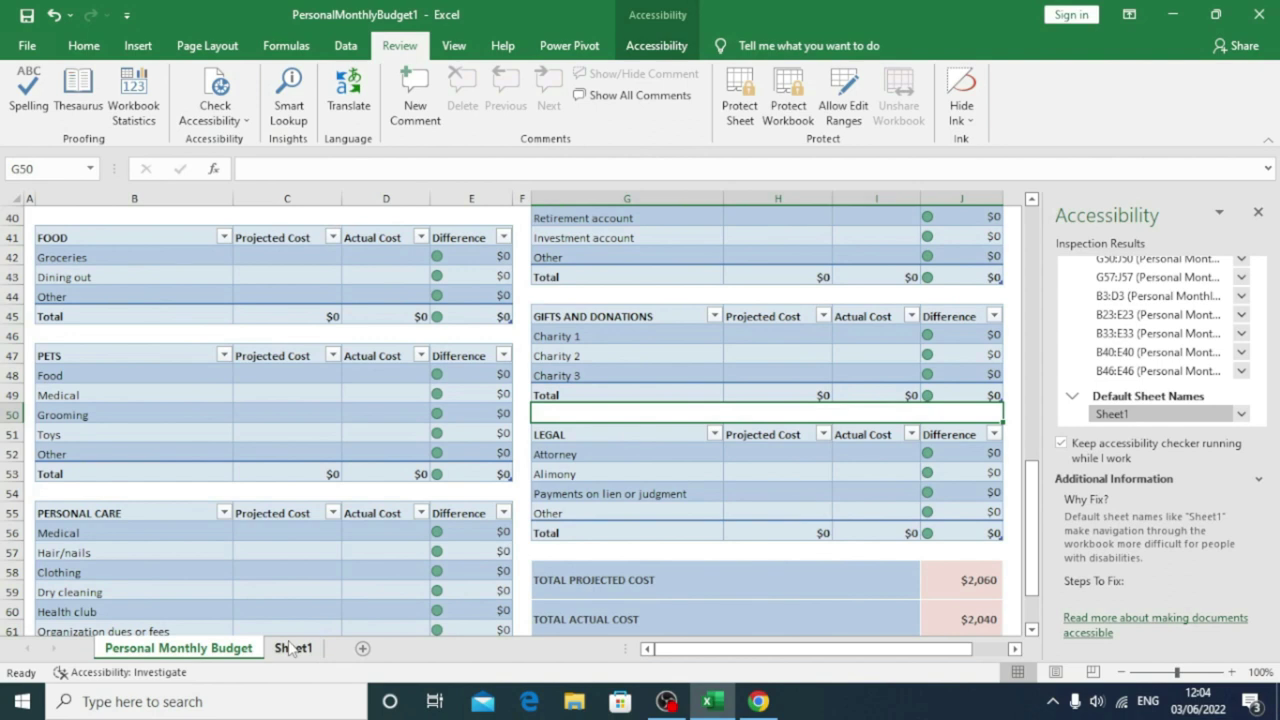
left_click(293, 652)
left_click(268, 326)
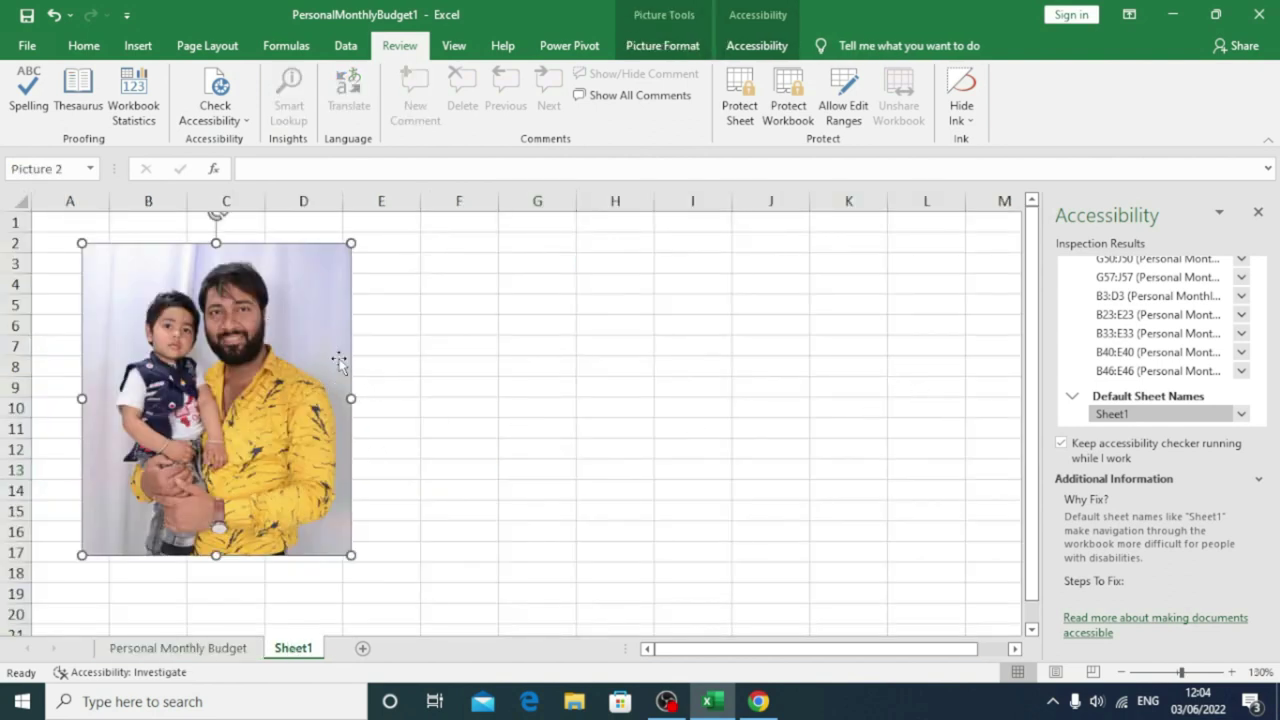
left_click(1258, 212)
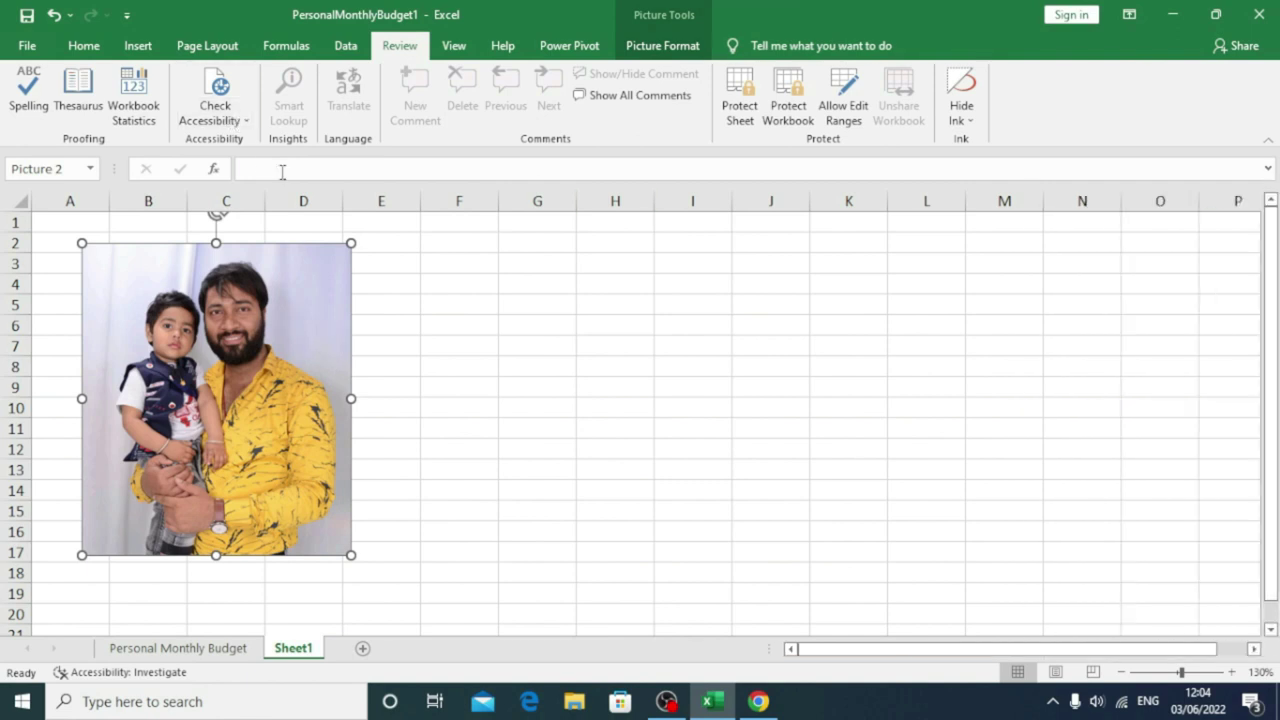
left_click(238, 122)
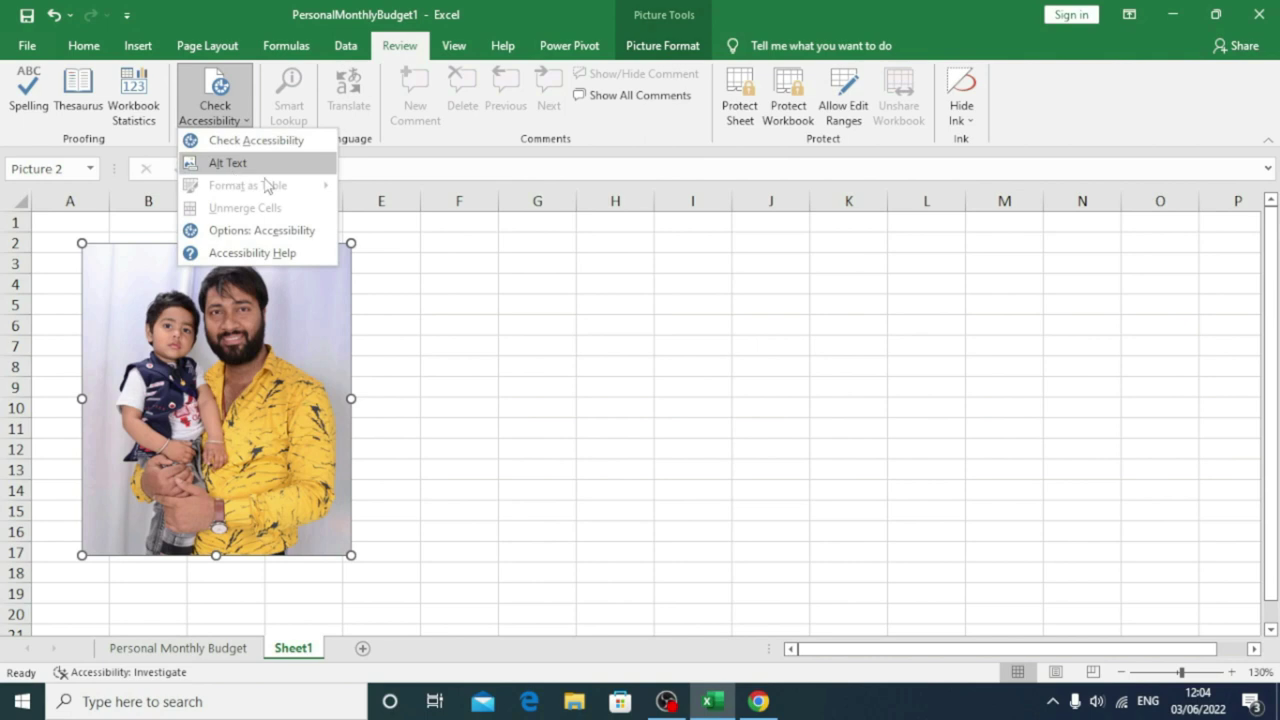
left_click(253, 167)
type("my sweet baby")
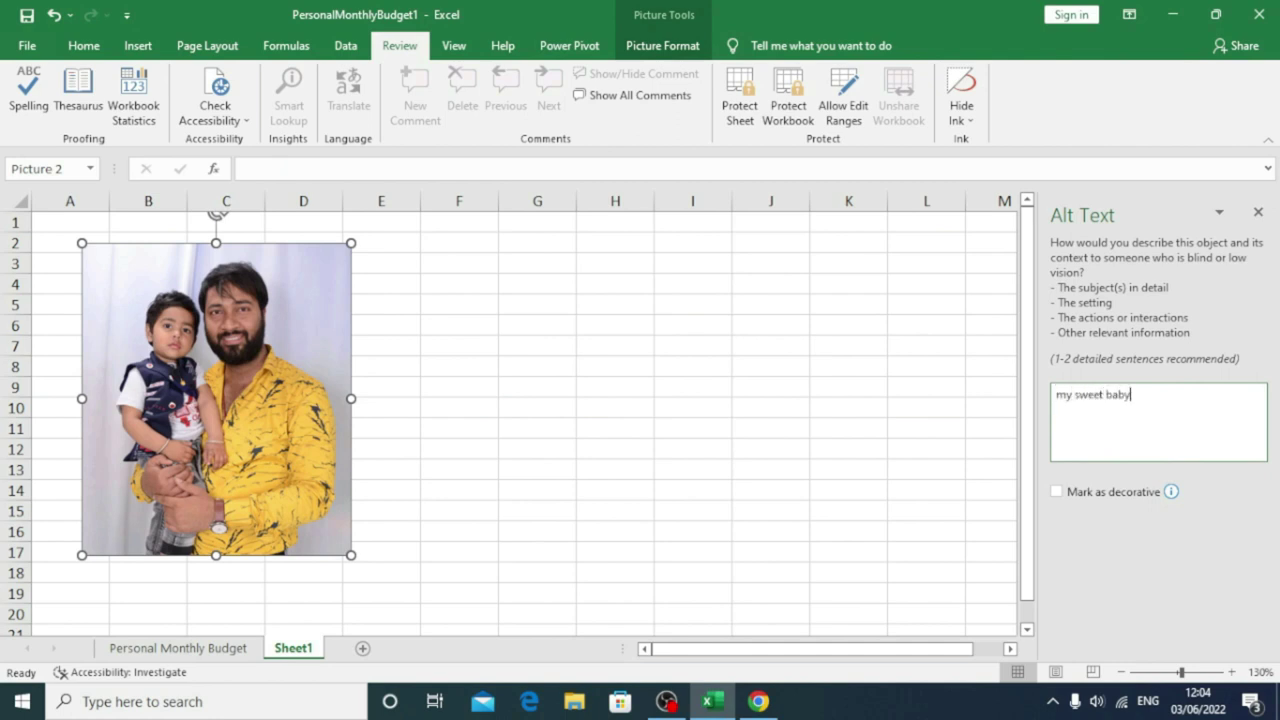
- Reopen the Sheet1 photo's Alt Text pane to check its 'my sweet baby' description
left_click(1258, 212)
left_click(661, 421)
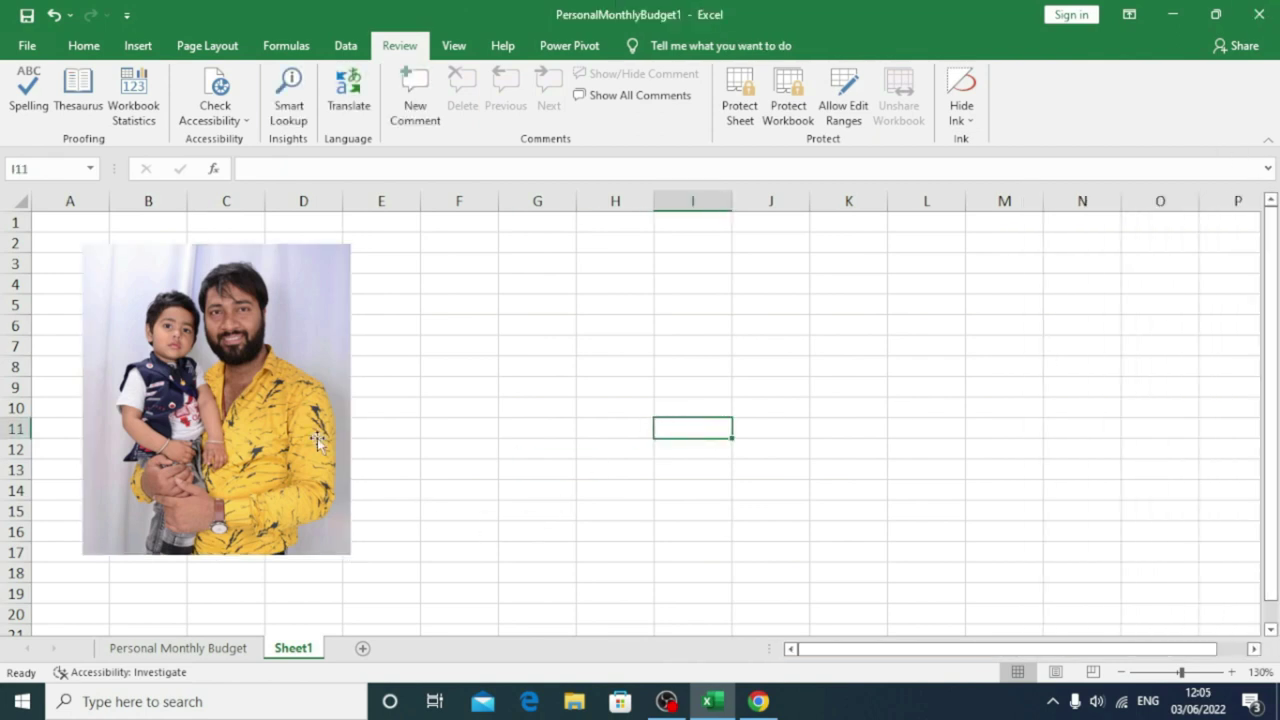
left_click(229, 119)
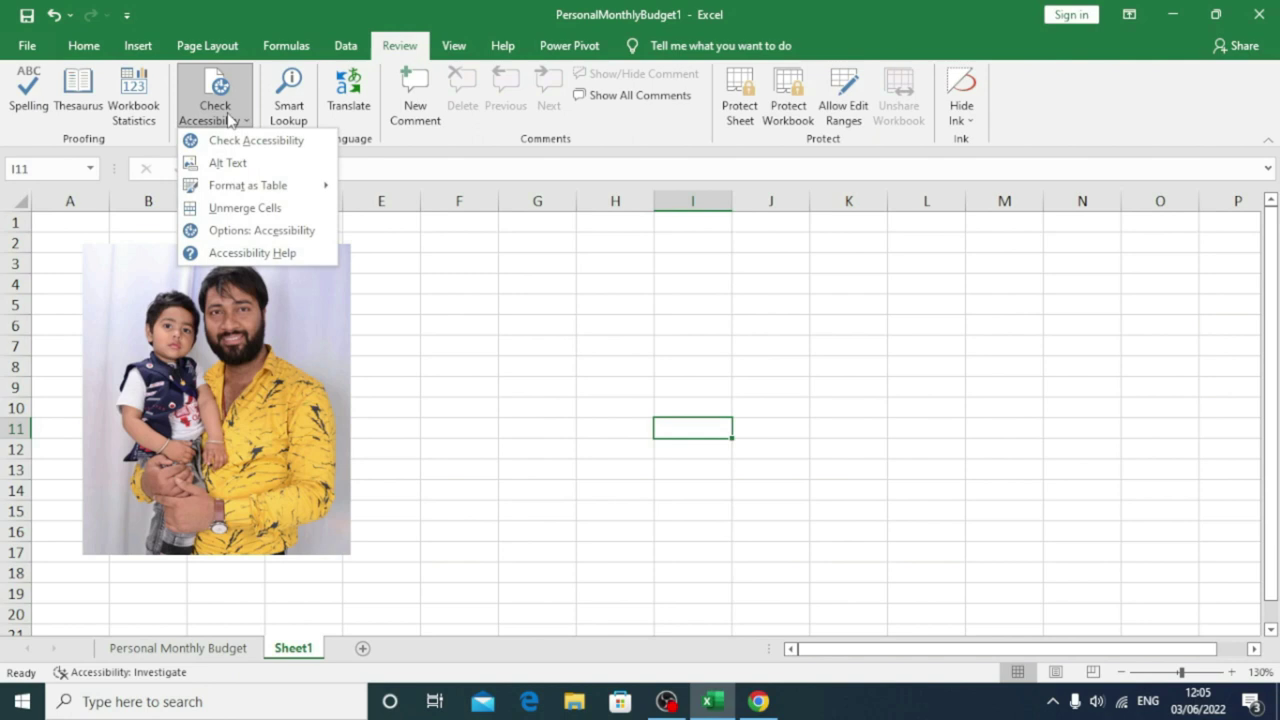
left_click(255, 165)
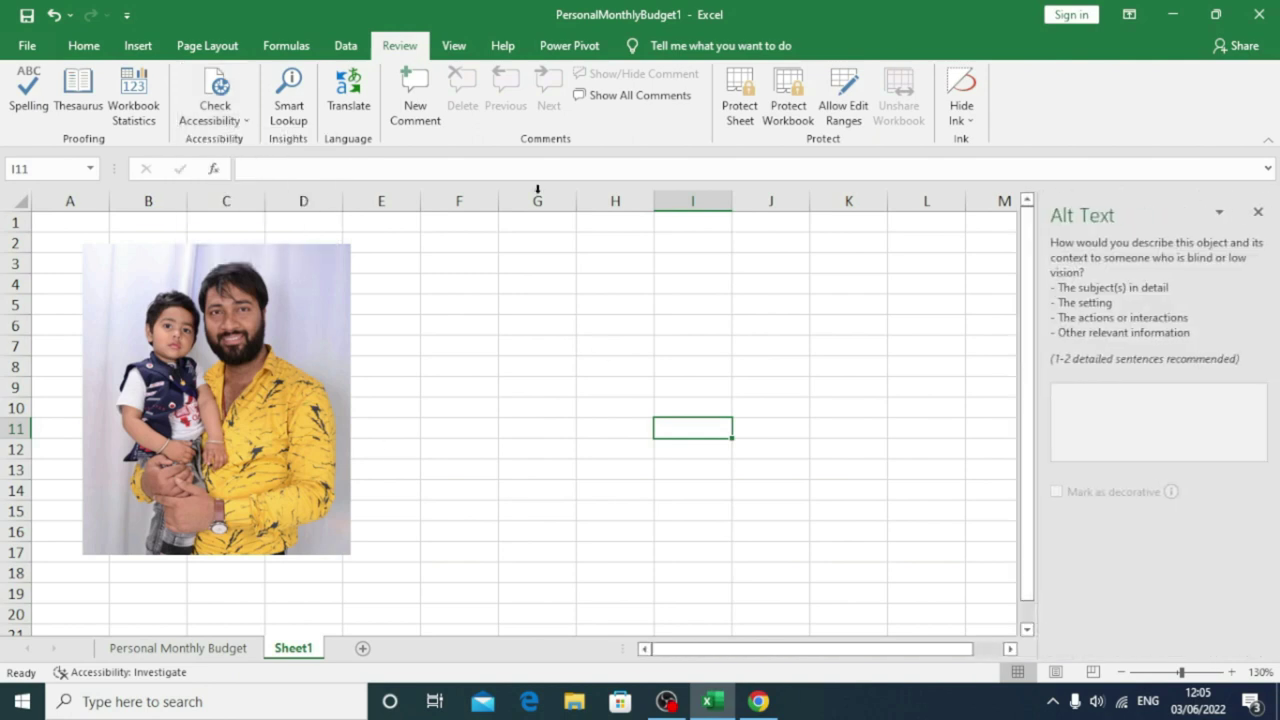
left_click(262, 330)
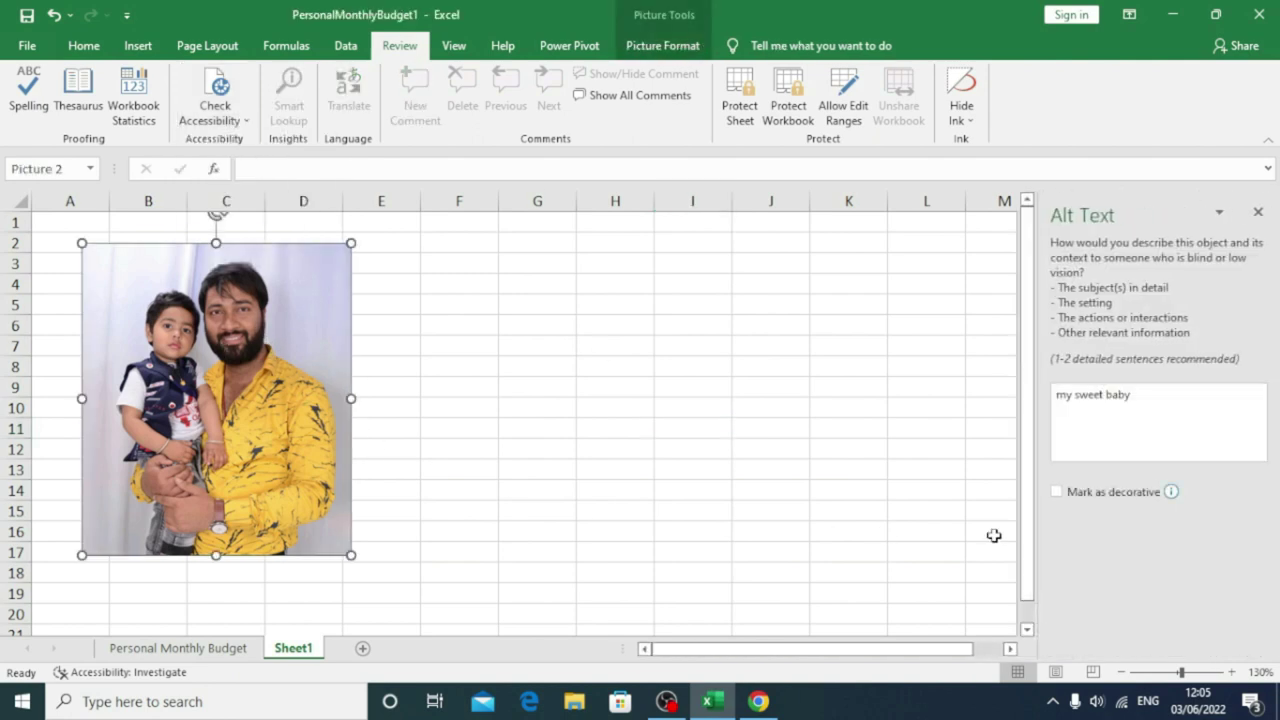
left_click_drag(1166, 400, 1045, 402)
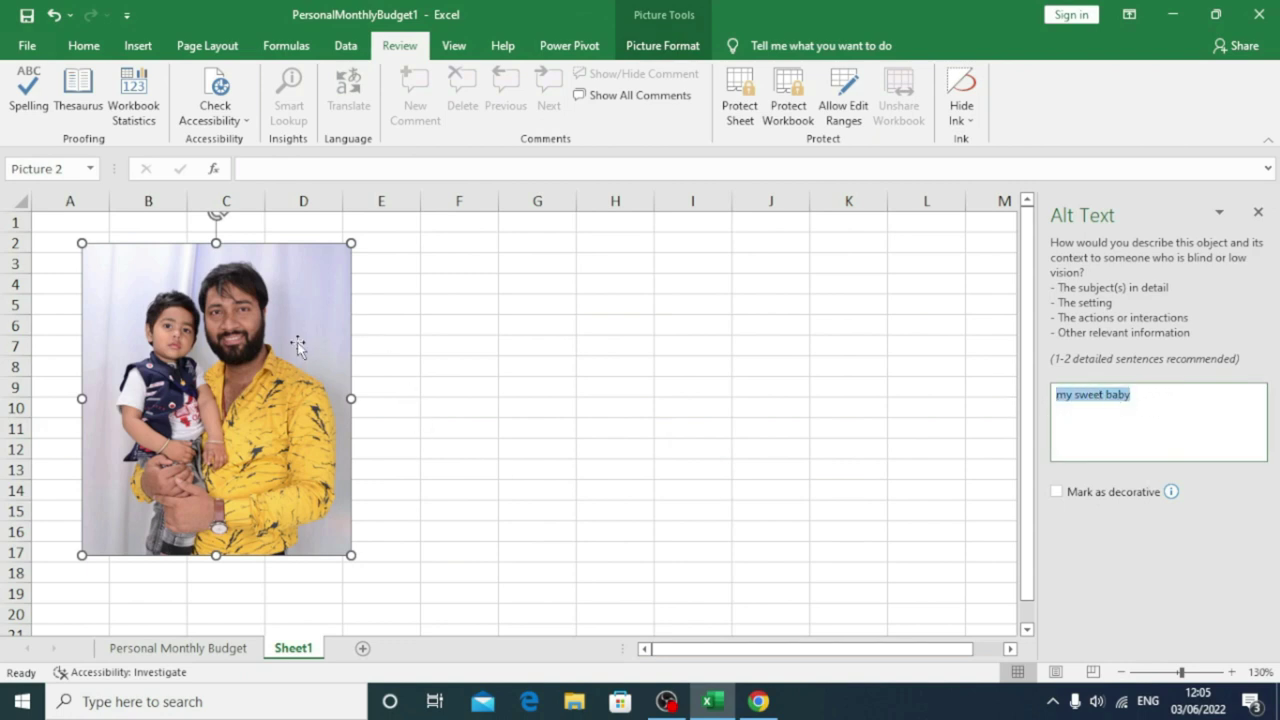
left_click(1156, 400)
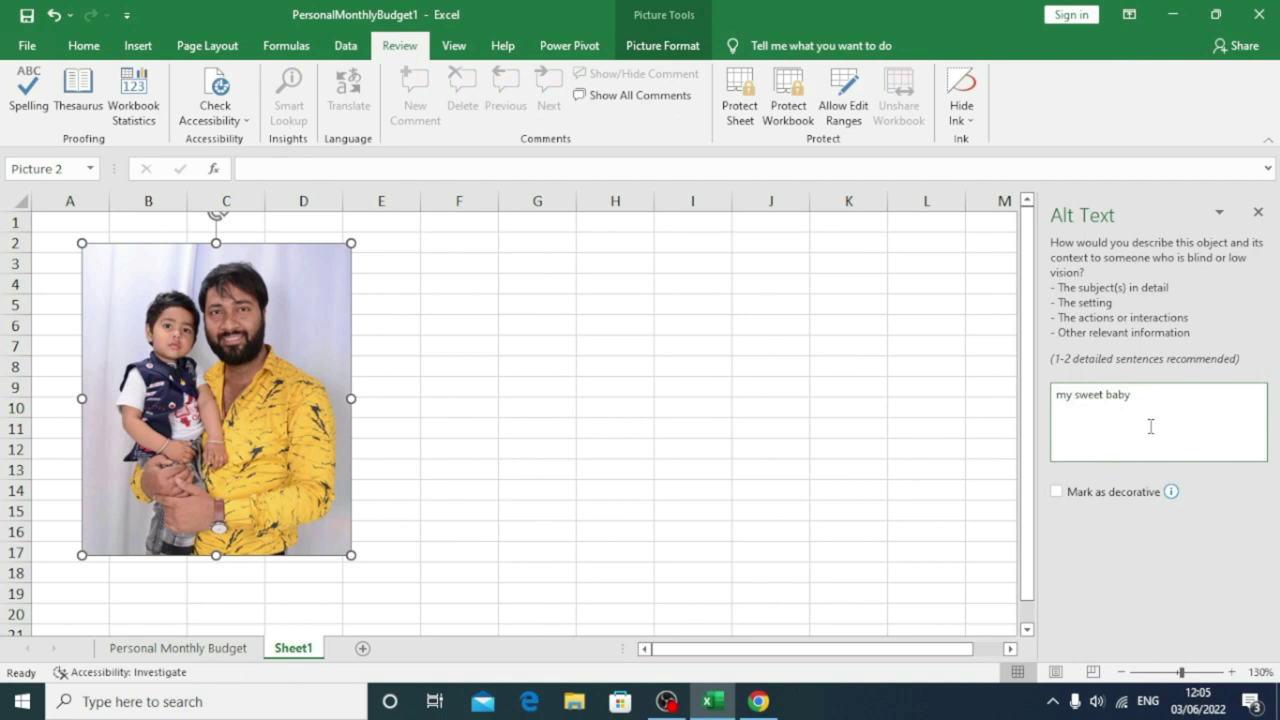
- Return to the Personal Monthly Budget sheet, scroll to the top, and close the Alt Text pane
left_click(226, 118)
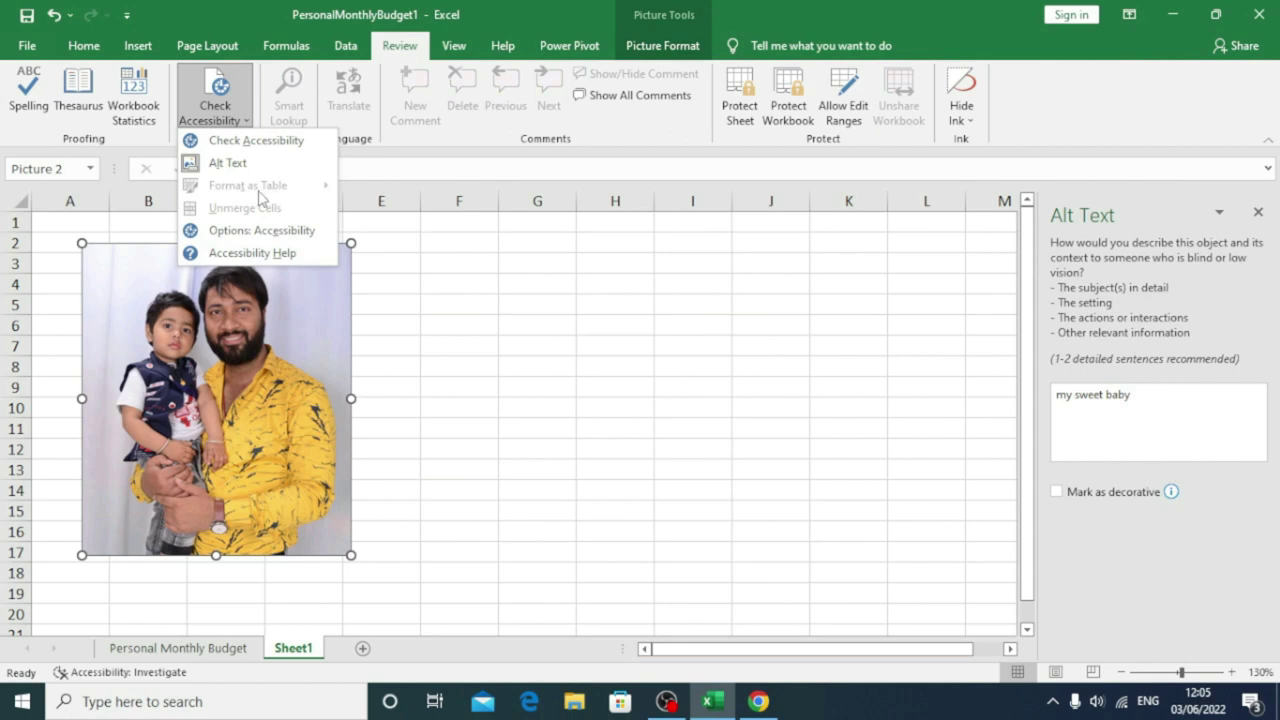
key("Escape")
left_click(245, 646)
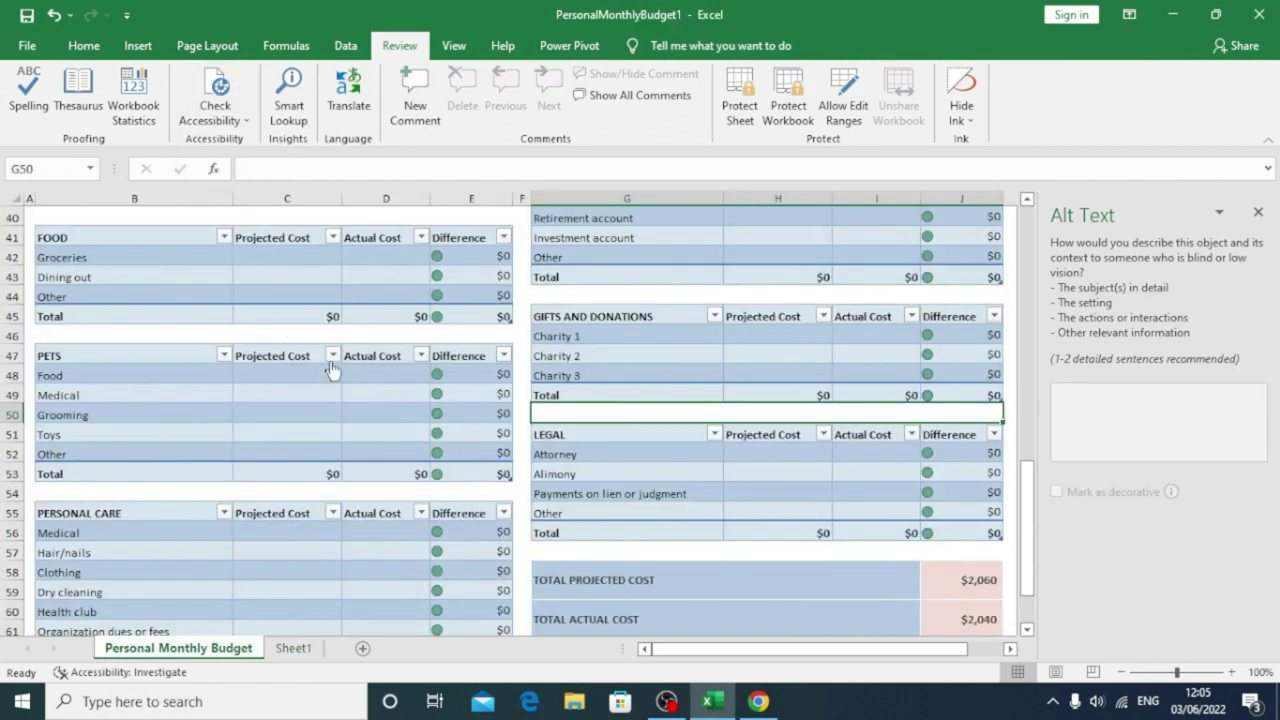
left_click(278, 368)
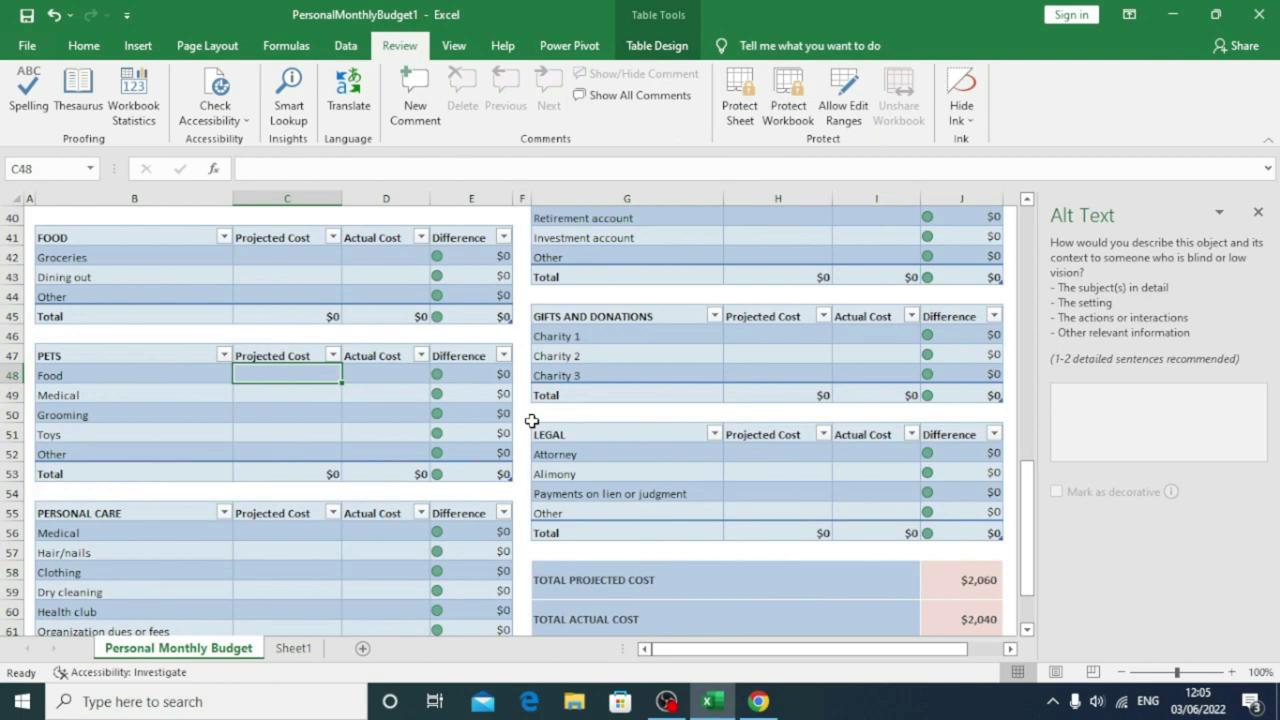
scroll(532, 420, "up", 5)
scroll(532, 420, "up", 4)
scroll(532, 420, "up", 4)
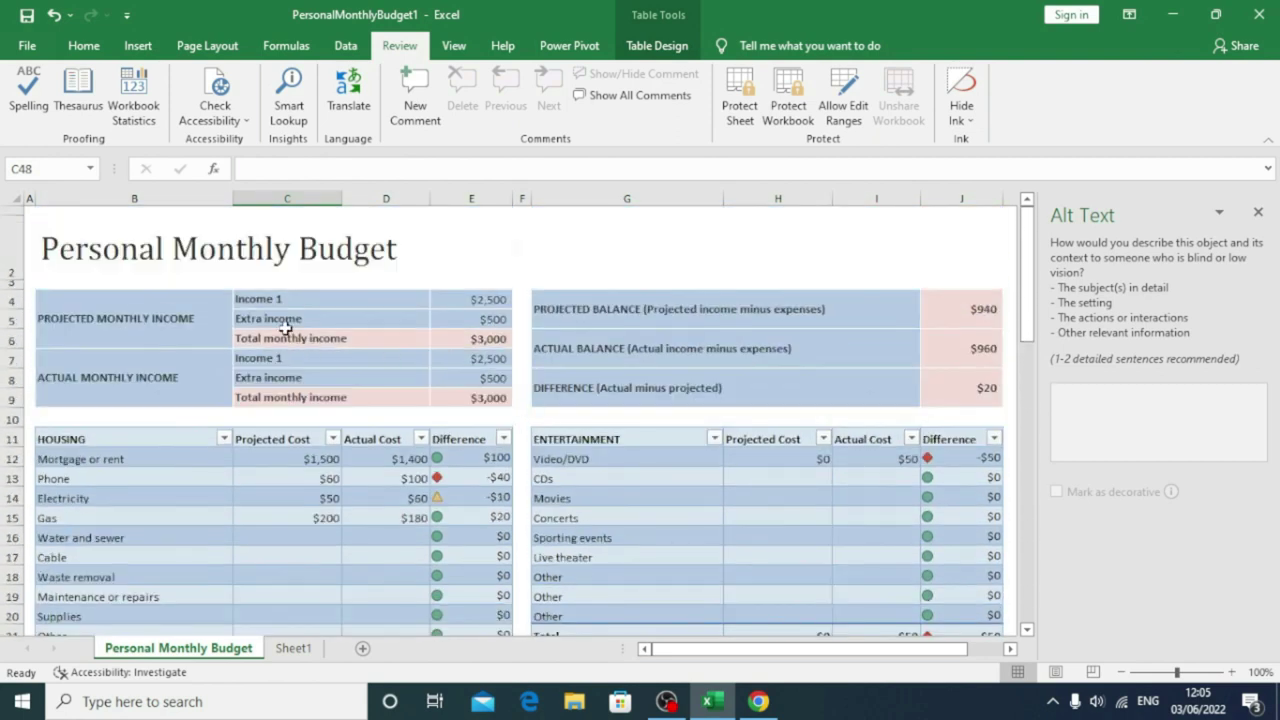
left_click(1258, 211)
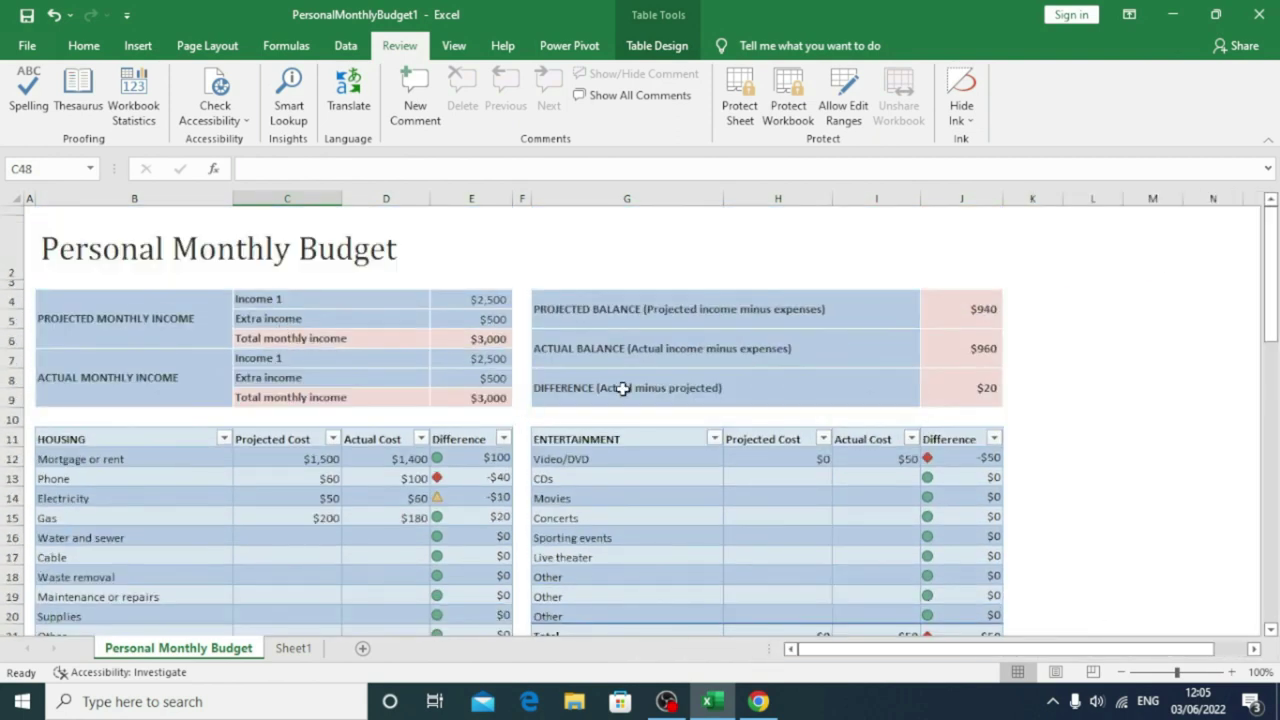
left_click(94, 338)
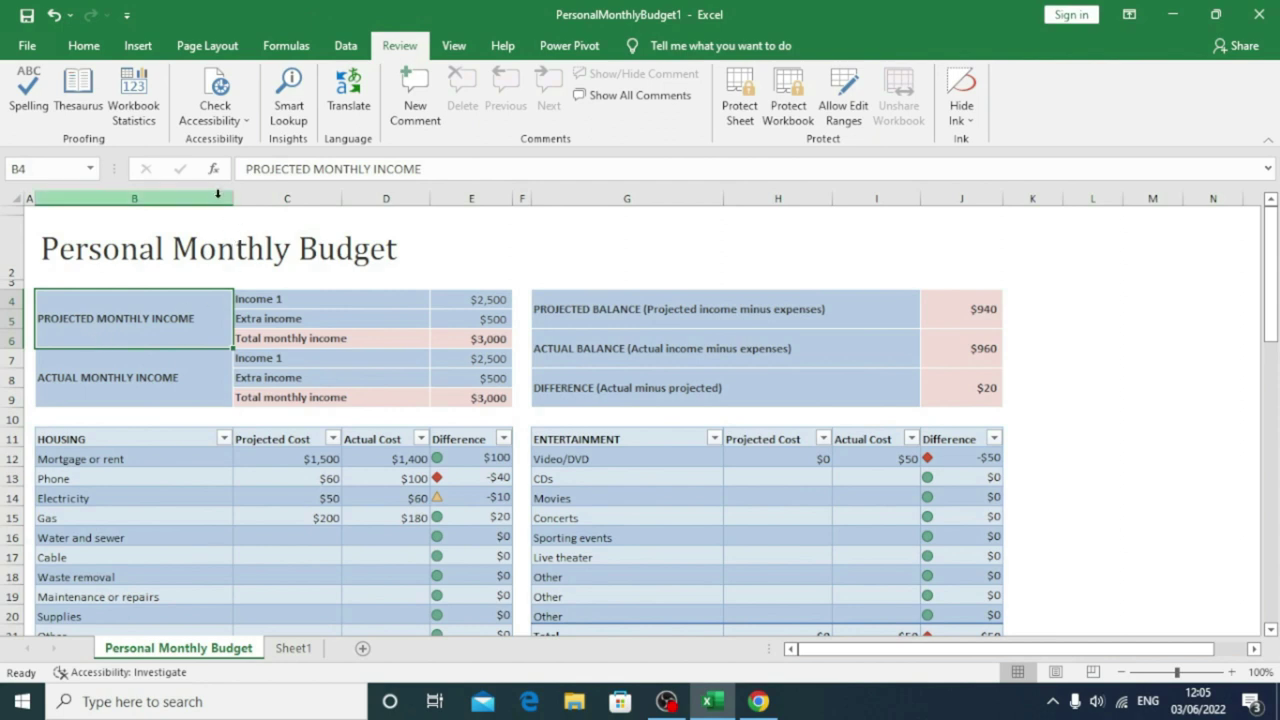
left_click(230, 120)
mouse_move(250, 188)
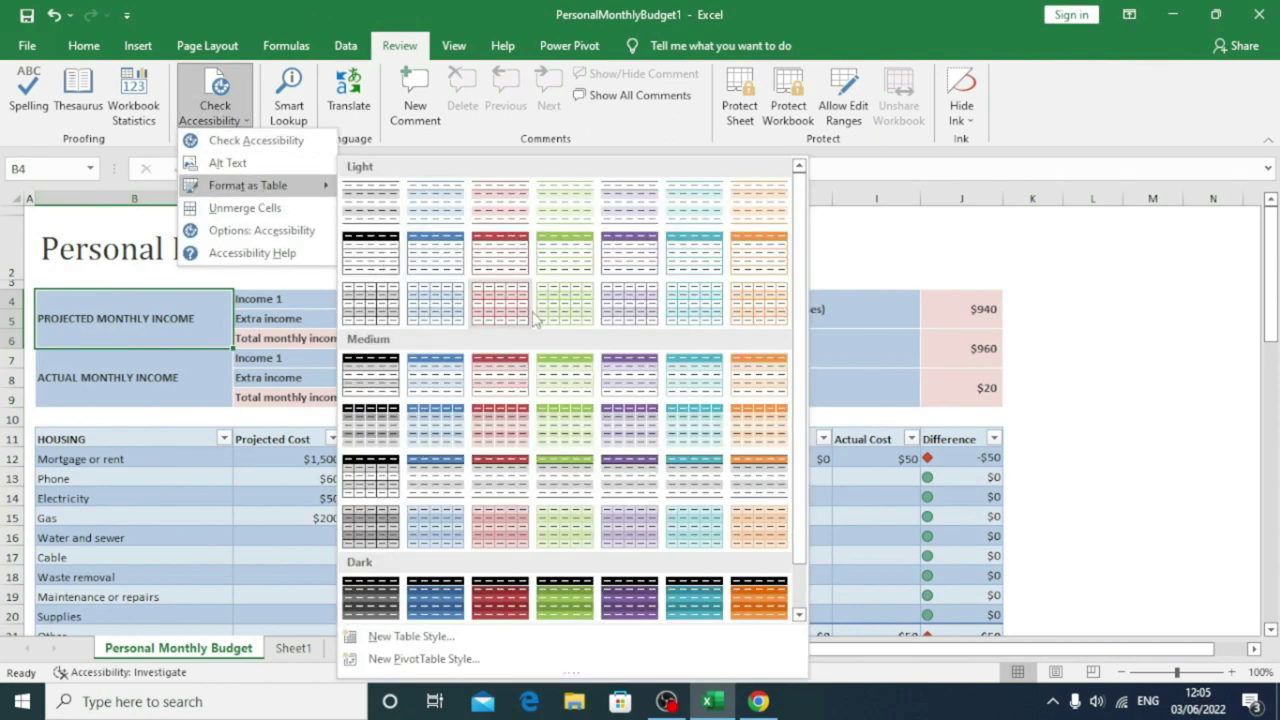
left_click(251, 480)
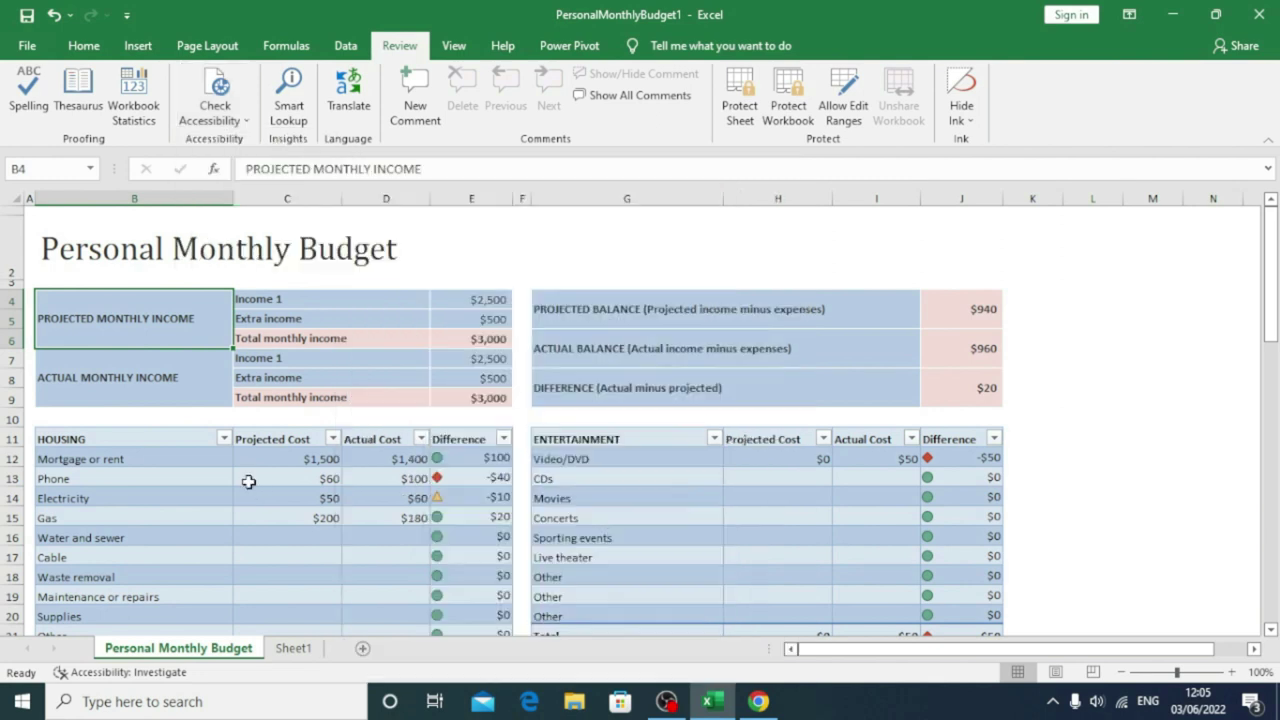
left_click_drag(143, 437, 518, 597)
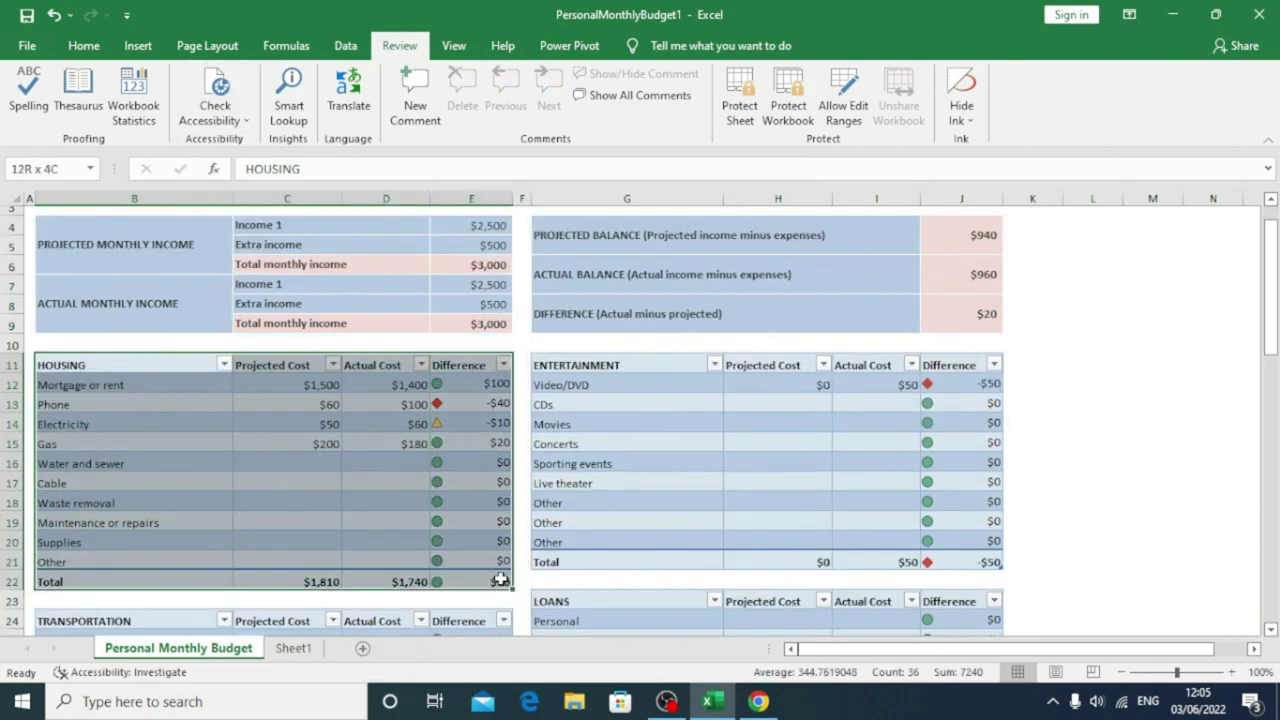
key("Return")
left_click(211, 131)
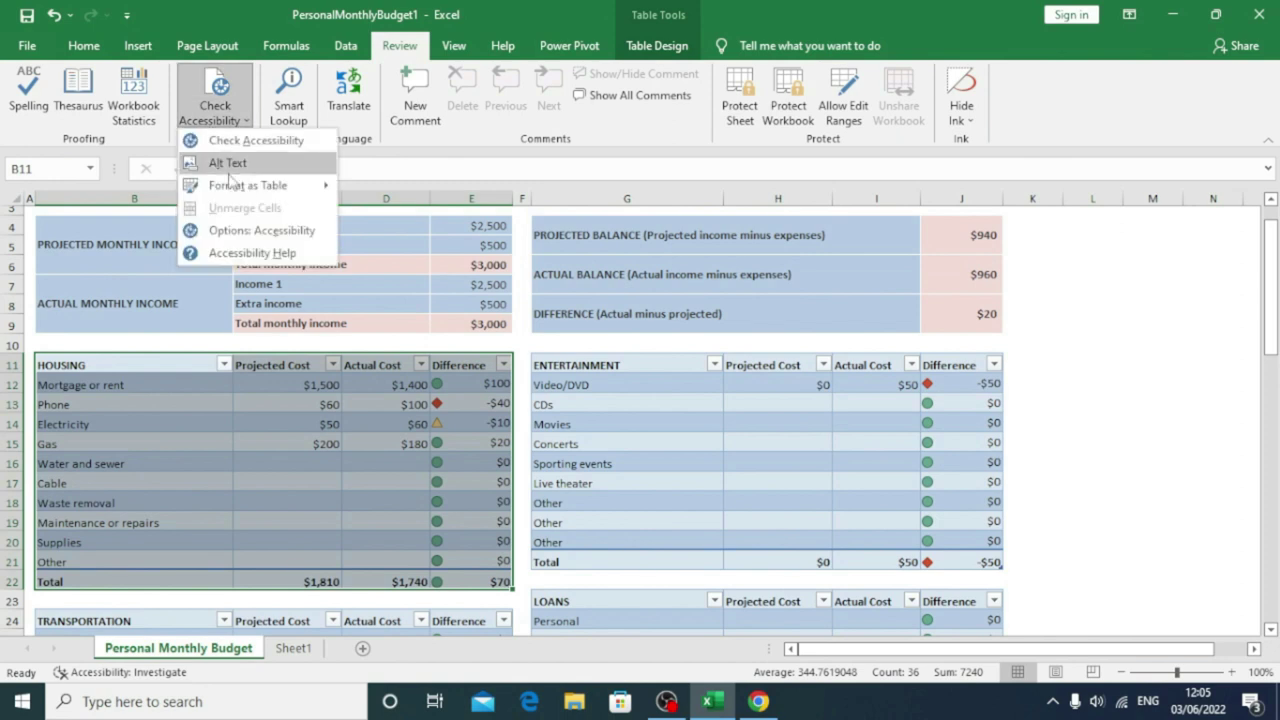
mouse_move(248, 186)
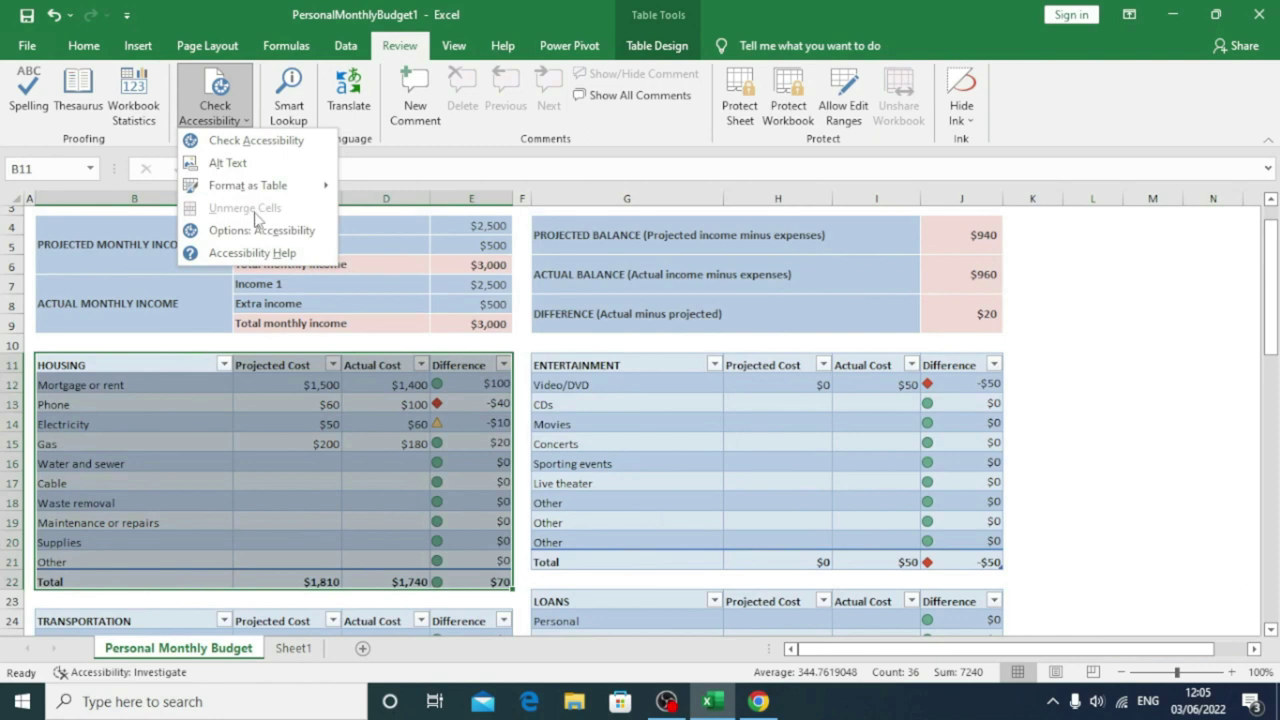
left_click(1150, 348)
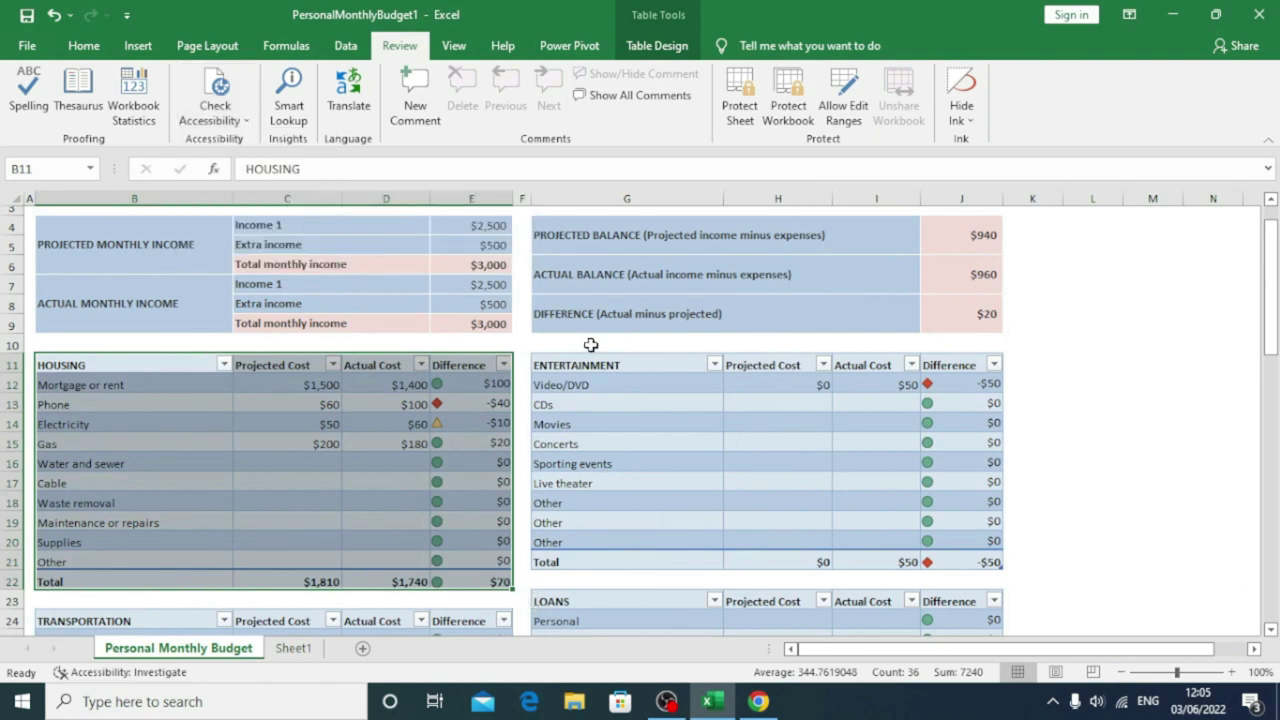
- On Sheet1, merge cells G6:J11 into one centred cell
left_click(297, 648)
left_click(569, 371)
mouse_move(540, 325)
left_mouse_down()
mouse_move(620, 391)
mouse_move(794, 429)
left_mouse_up()
left_click(84, 48)
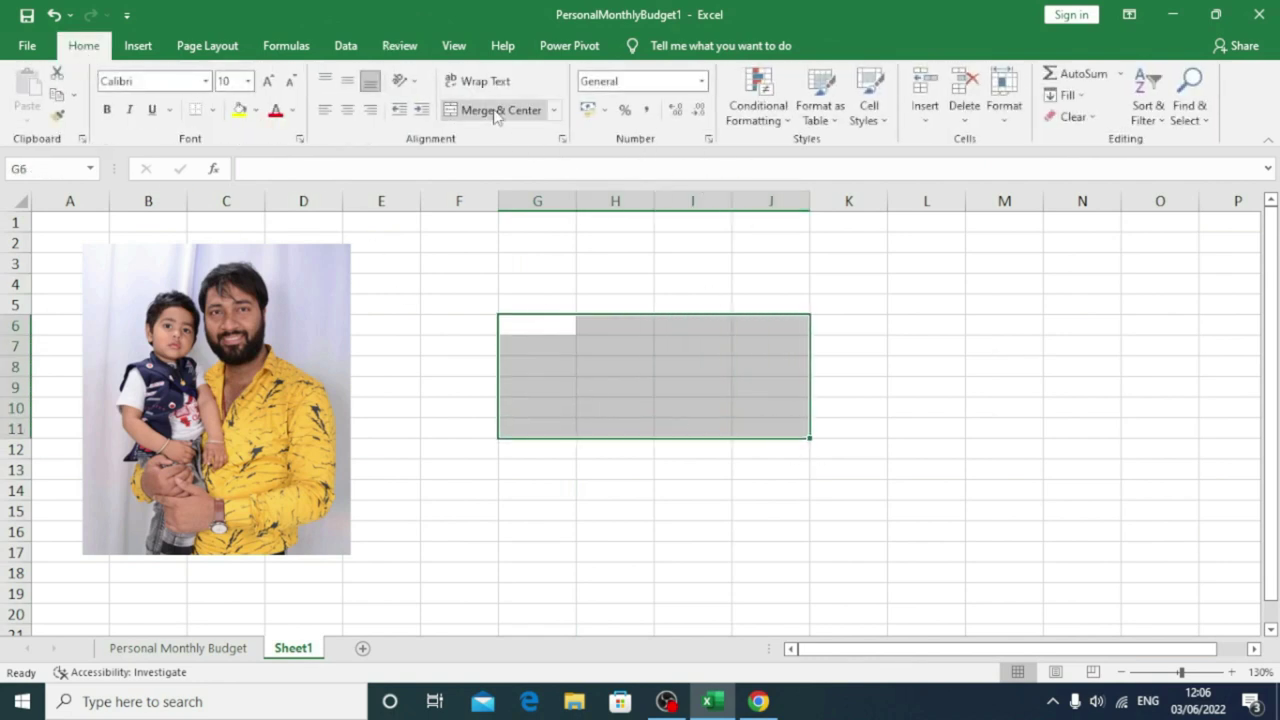
left_click(490, 110)
- Unmerge the G6:J11 block back into separate cells from the Check Accessibility menu
left_click(755, 504)
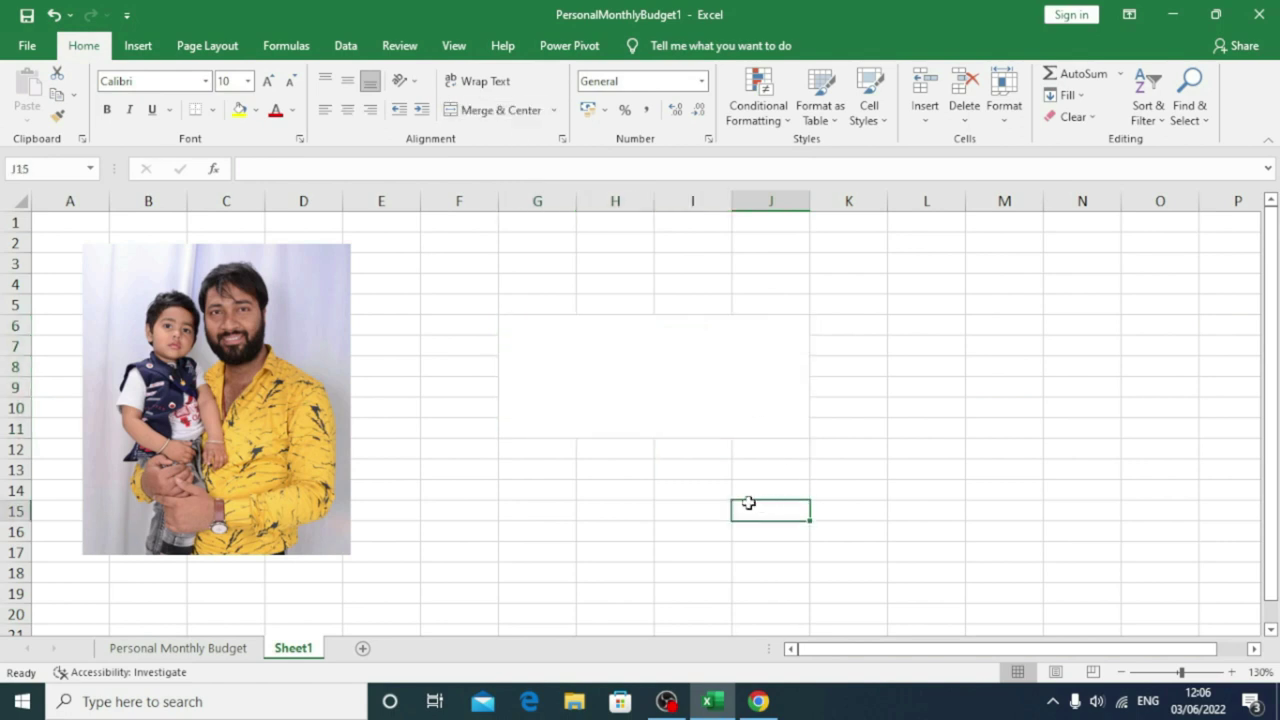
left_click(621, 370)
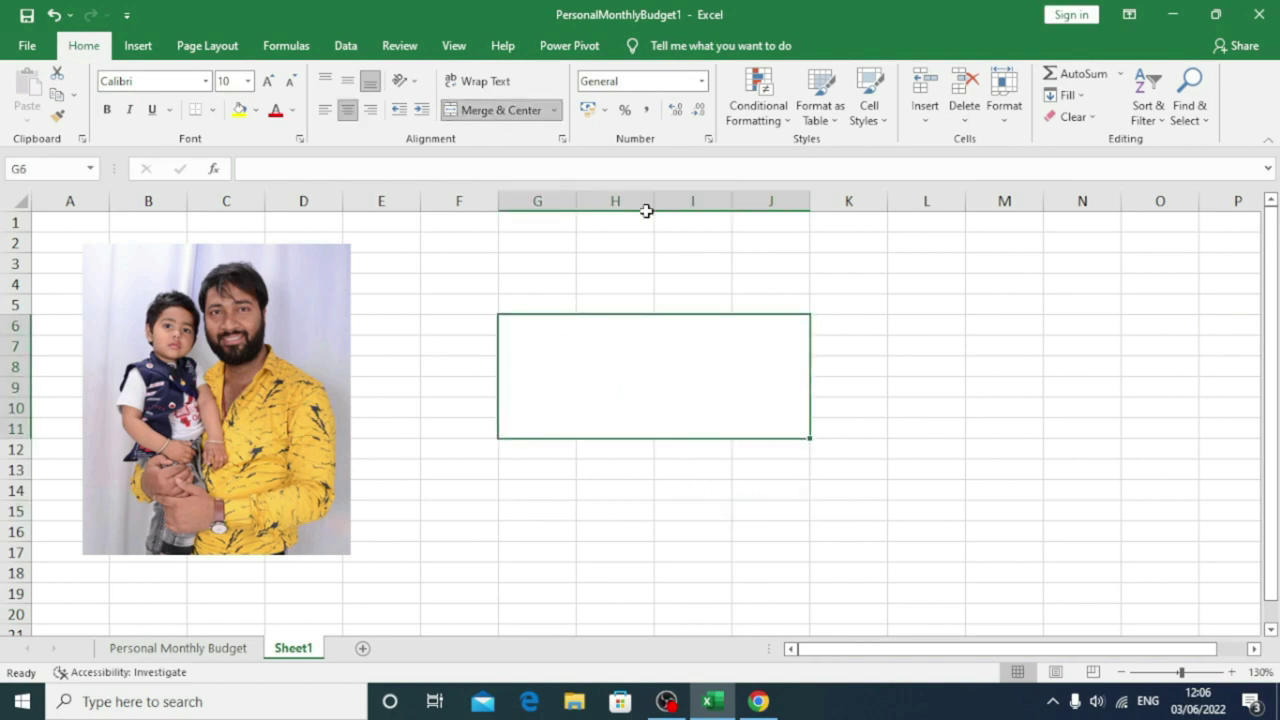
left_click(555, 110)
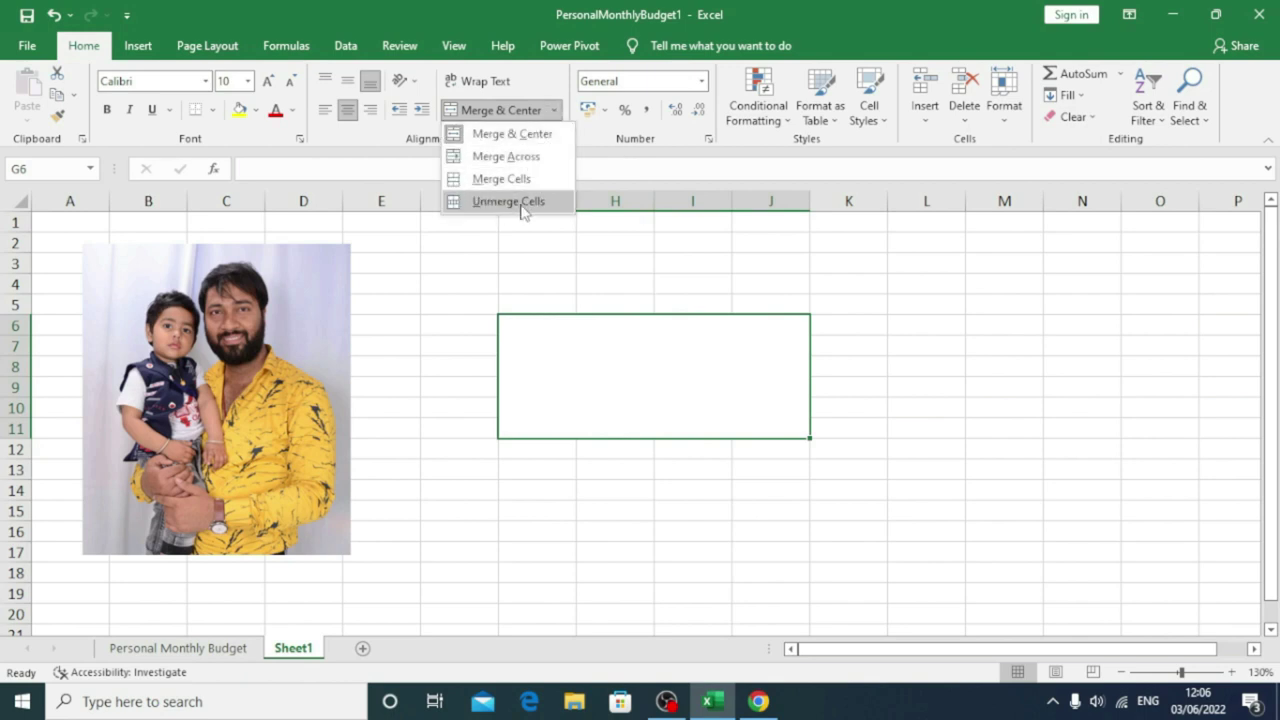
left_click(588, 372)
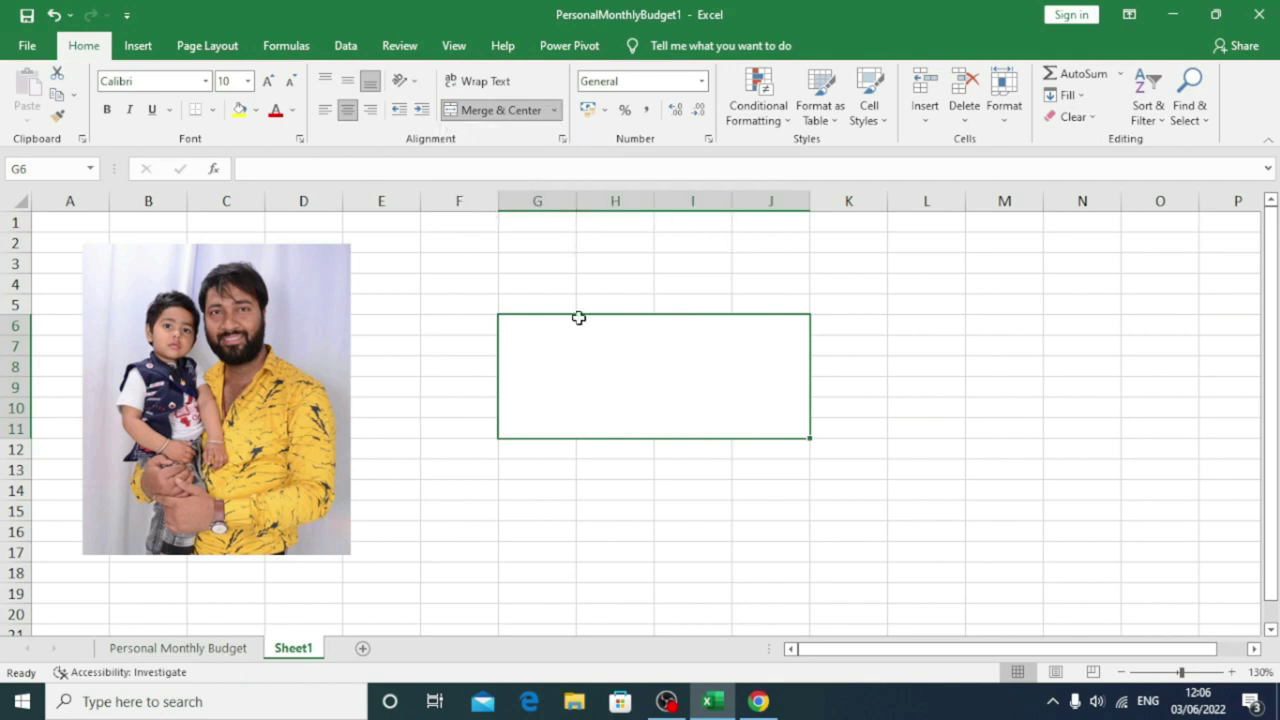
left_click(405, 47)
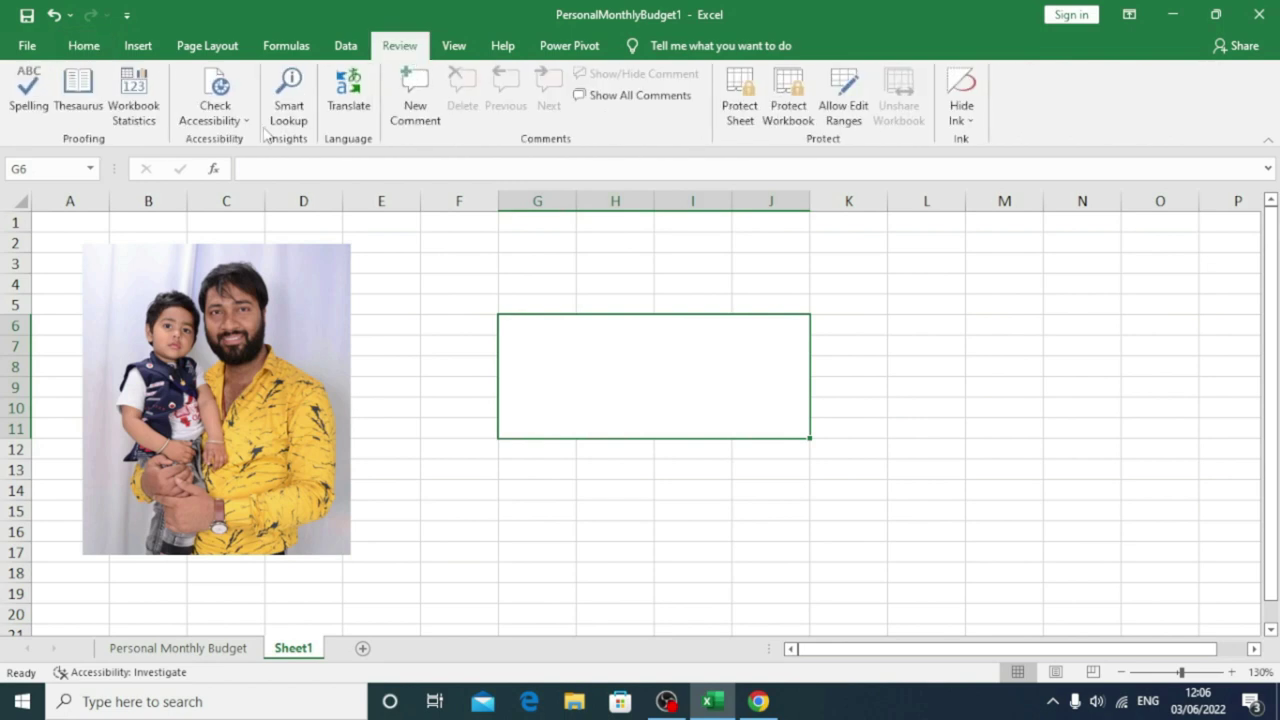
left_click(242, 121)
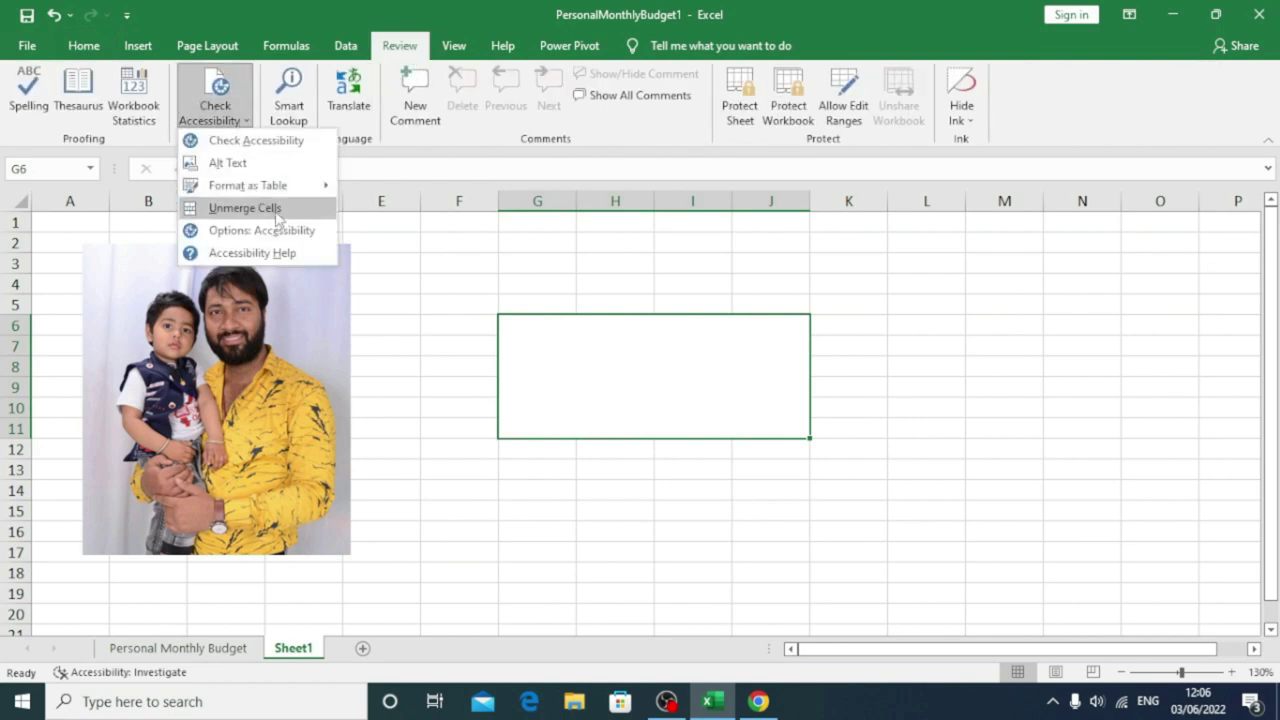
left_click(245, 208)
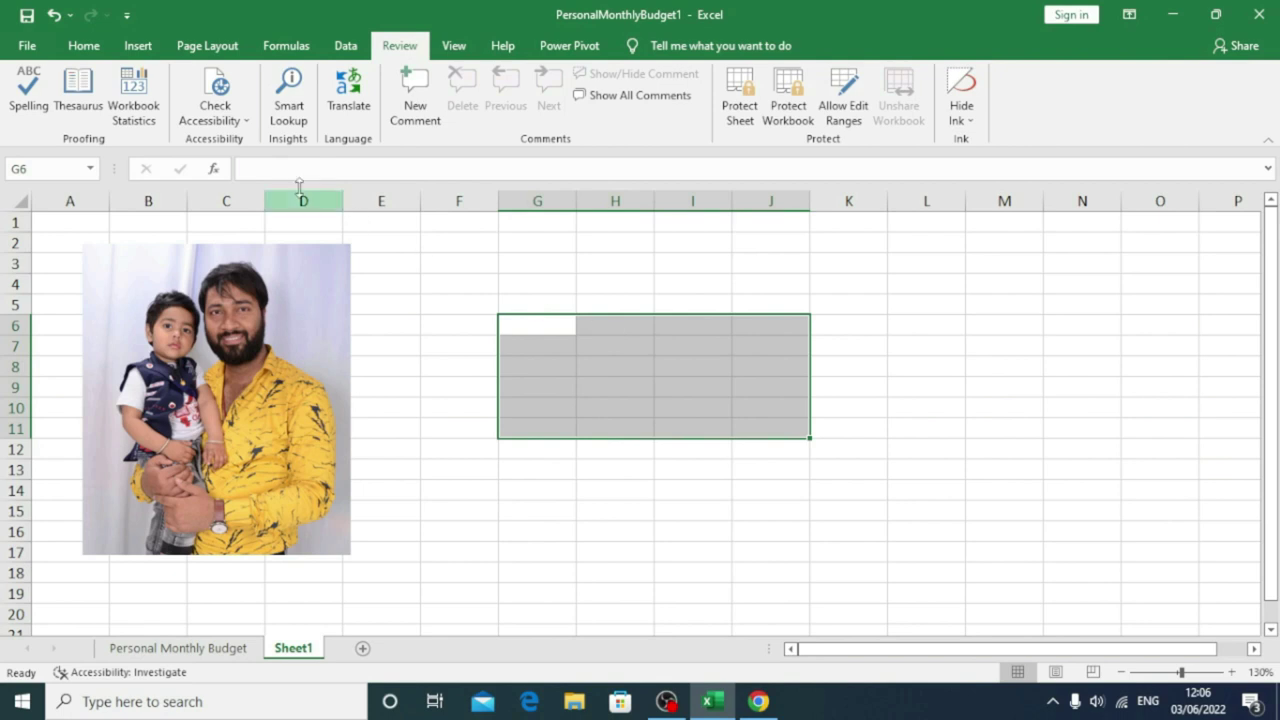
- View the Accessibility options and cancel, then open the Accessibility Help support article
left_click(214, 110)
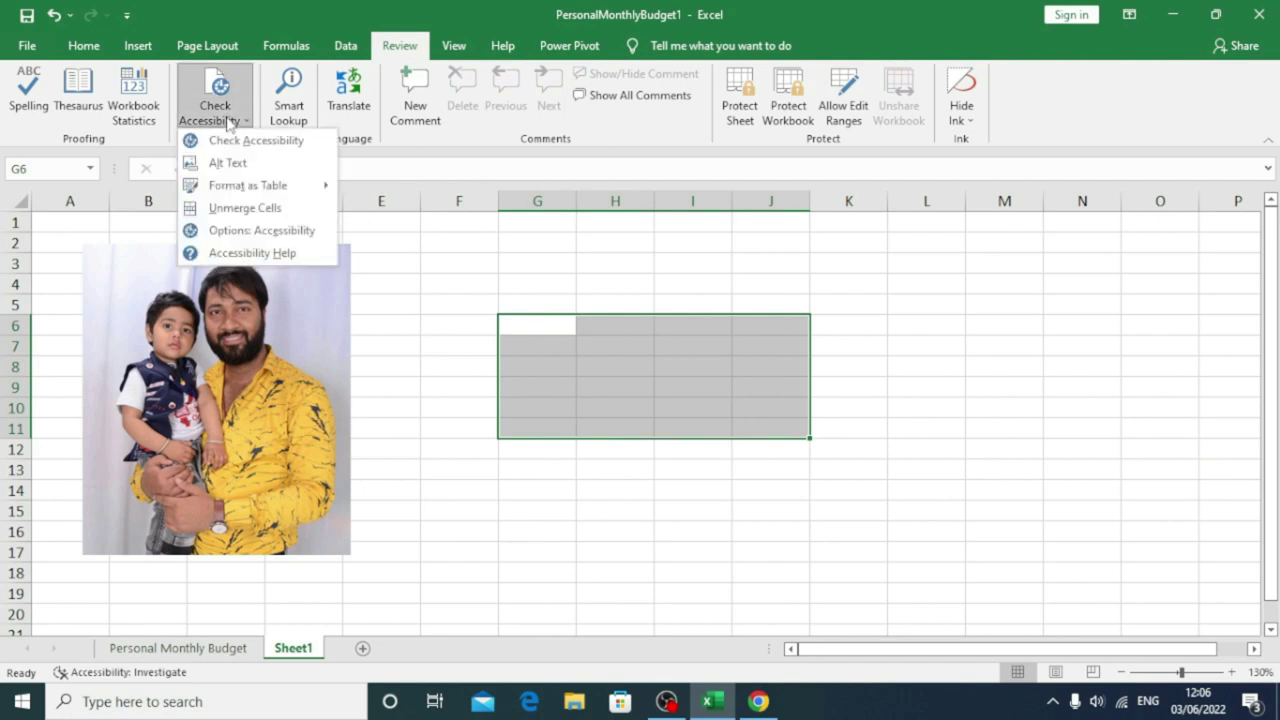
left_click(290, 231)
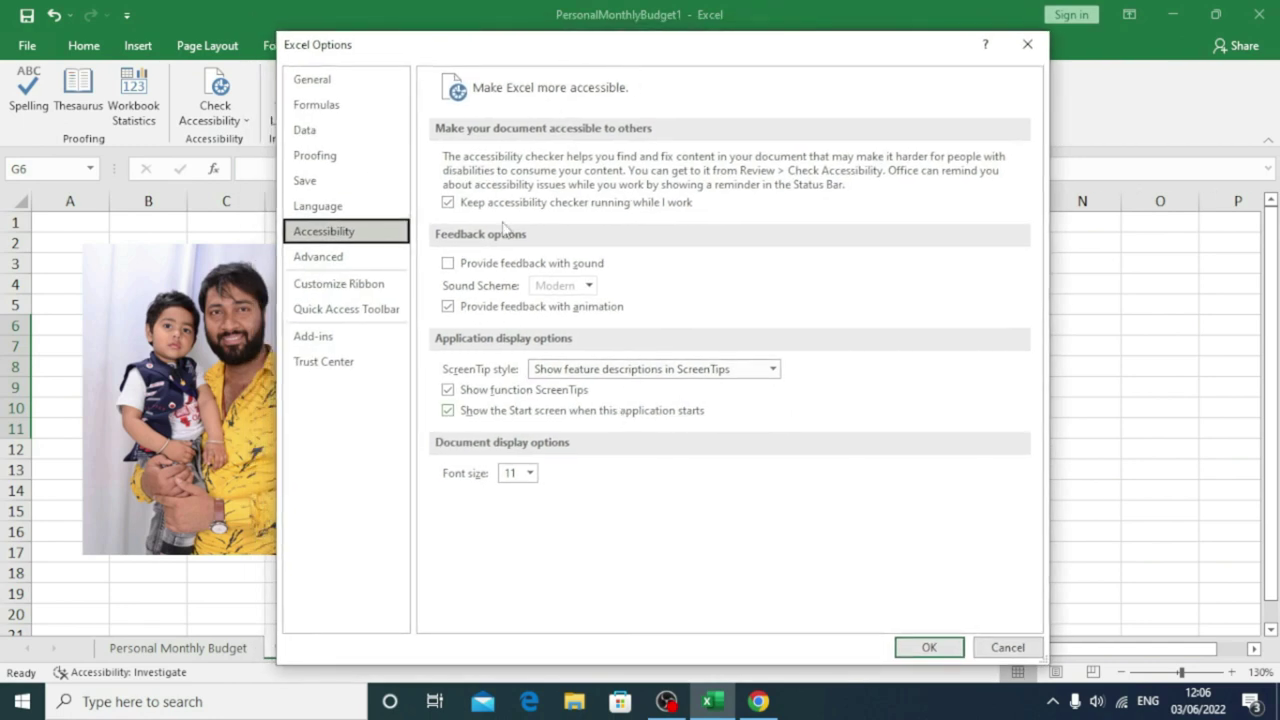
left_click(1007, 647)
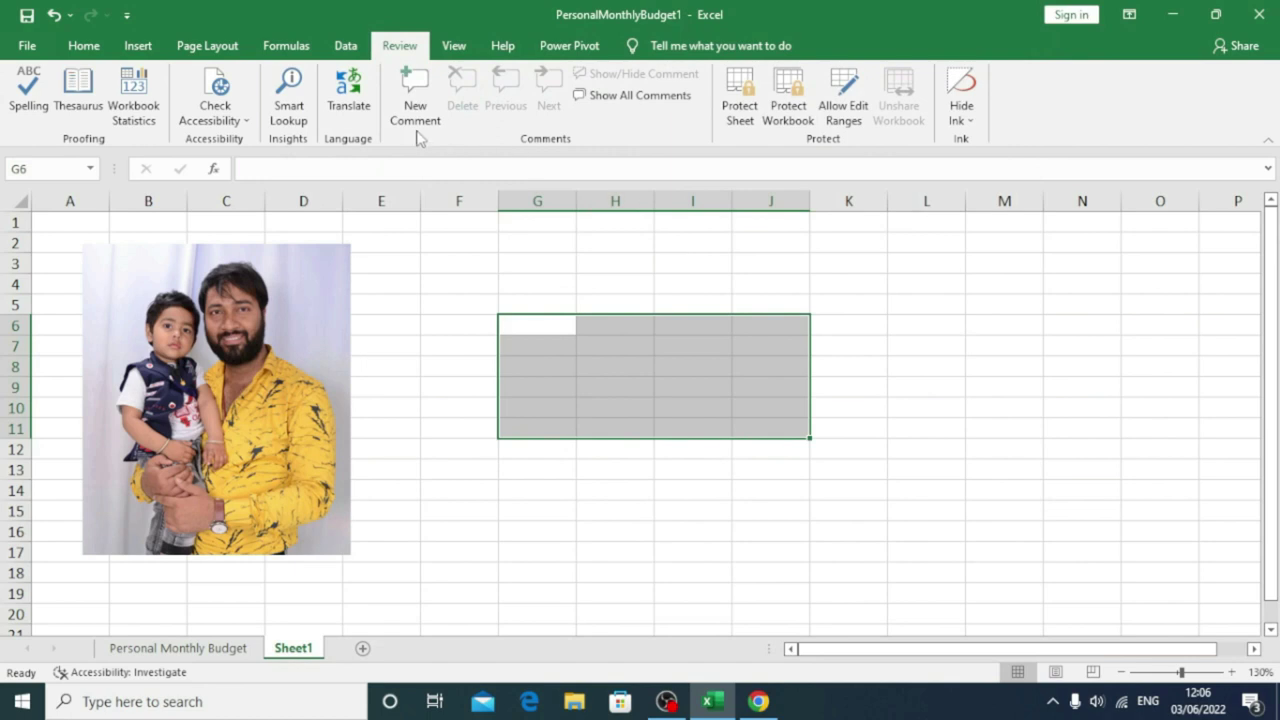
left_click(214, 112)
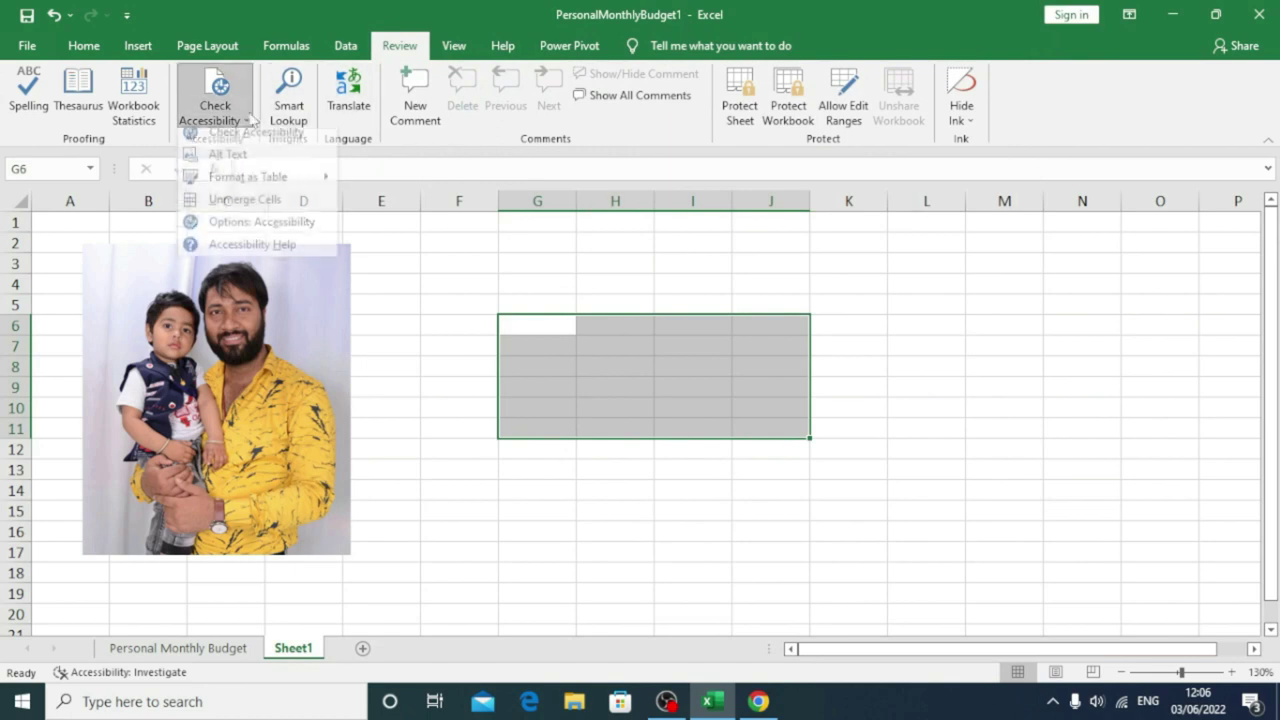
left_click(297, 253)
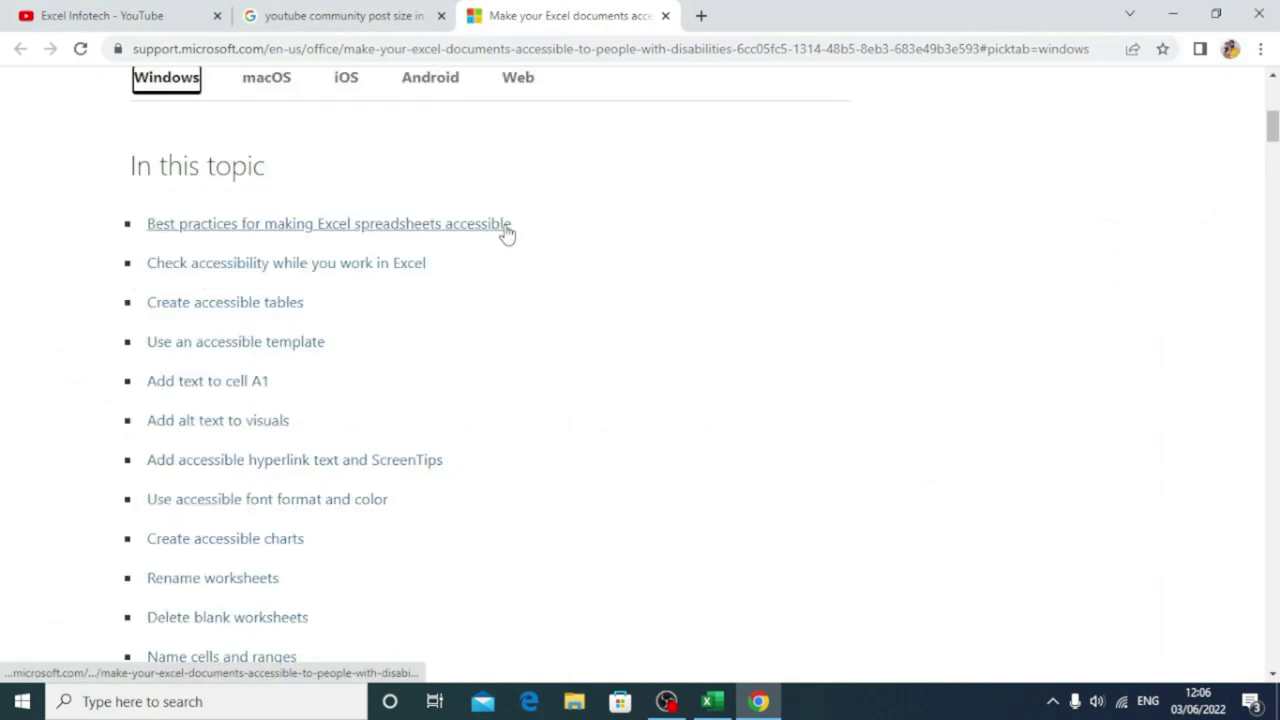
- Close the Chrome tab showing the accessibility help article and switch back to Excel
scroll(507, 232, "up", 5)
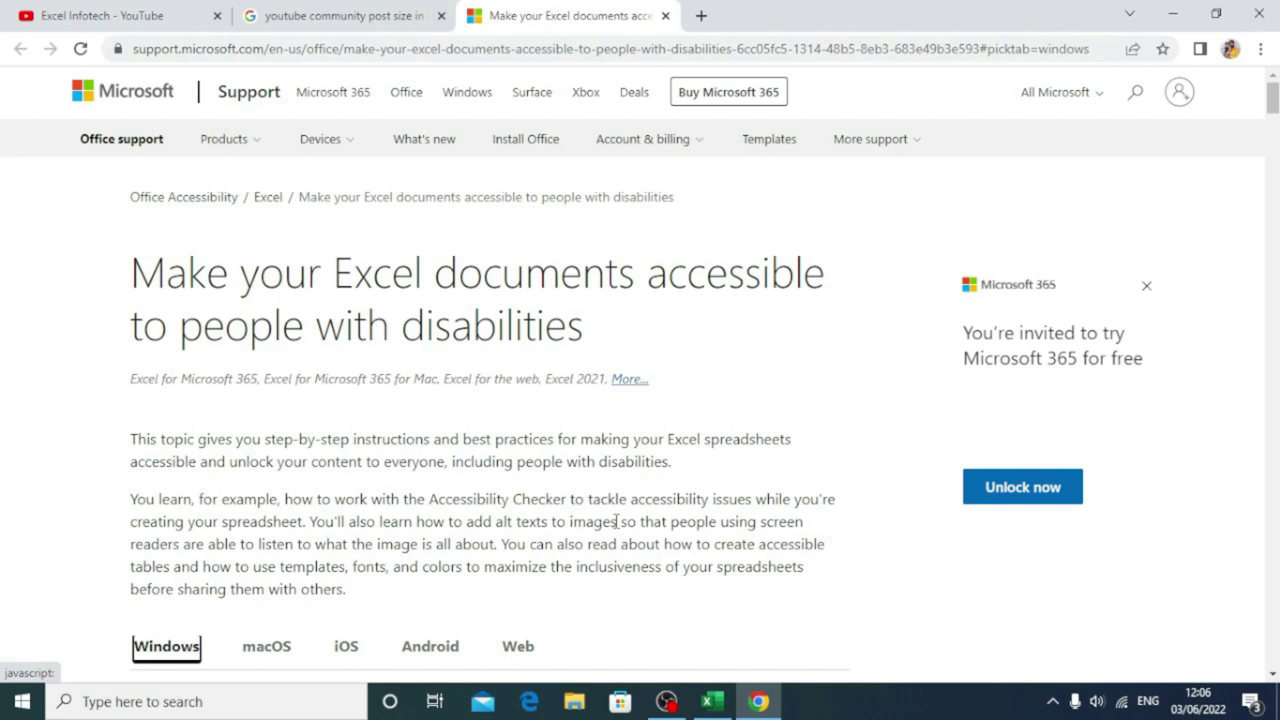
left_click(665, 15)
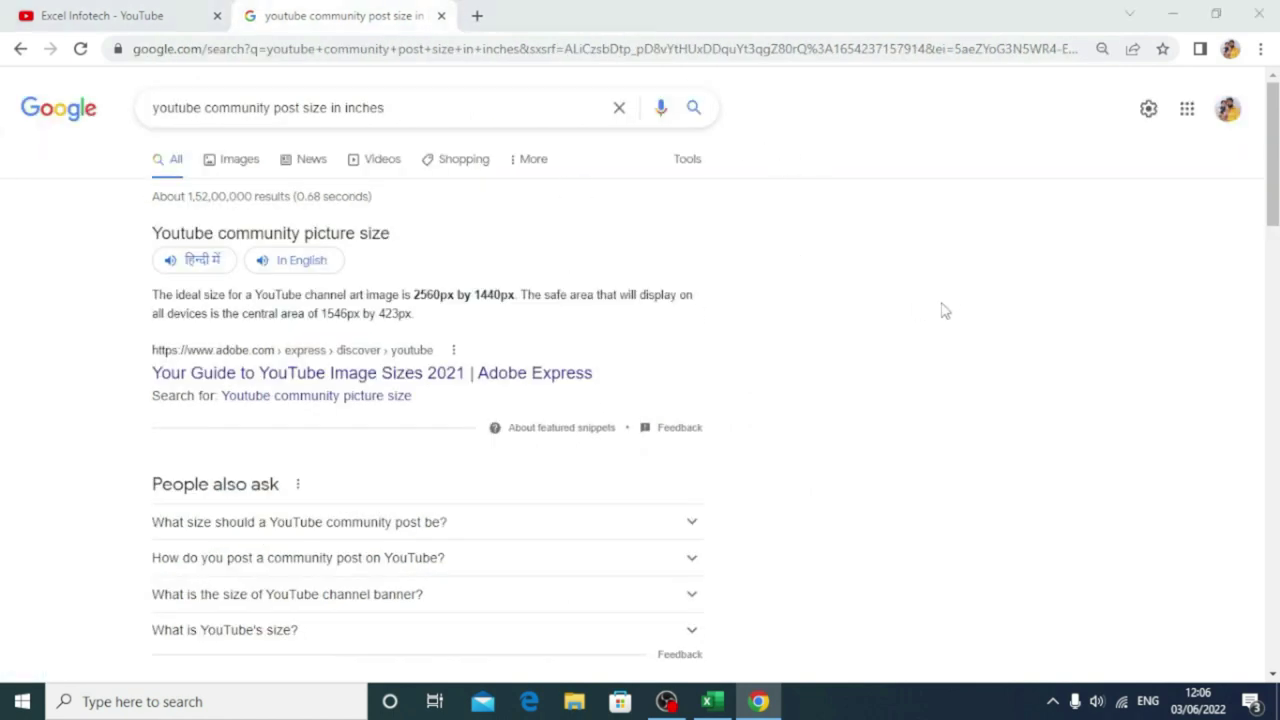
key("alt+Tab")
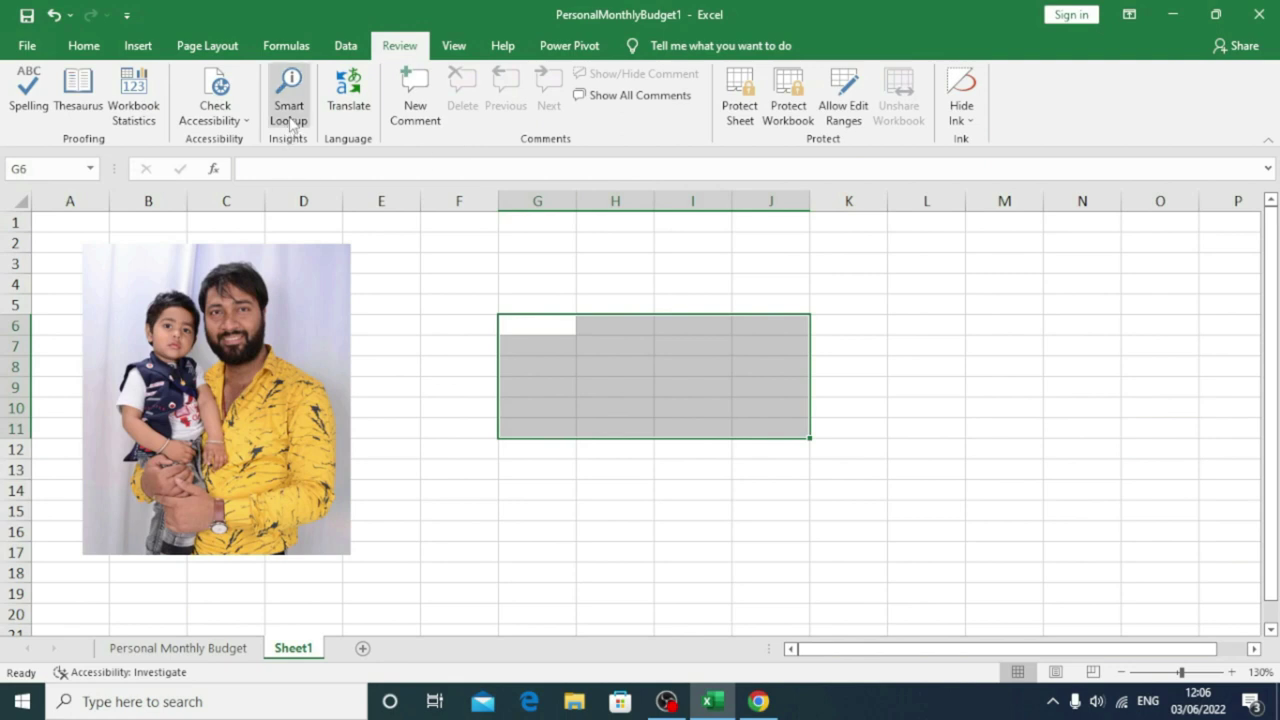
- Run a Smart Lookup search for 'india' and dismiss the security warning
left_click(295, 108)
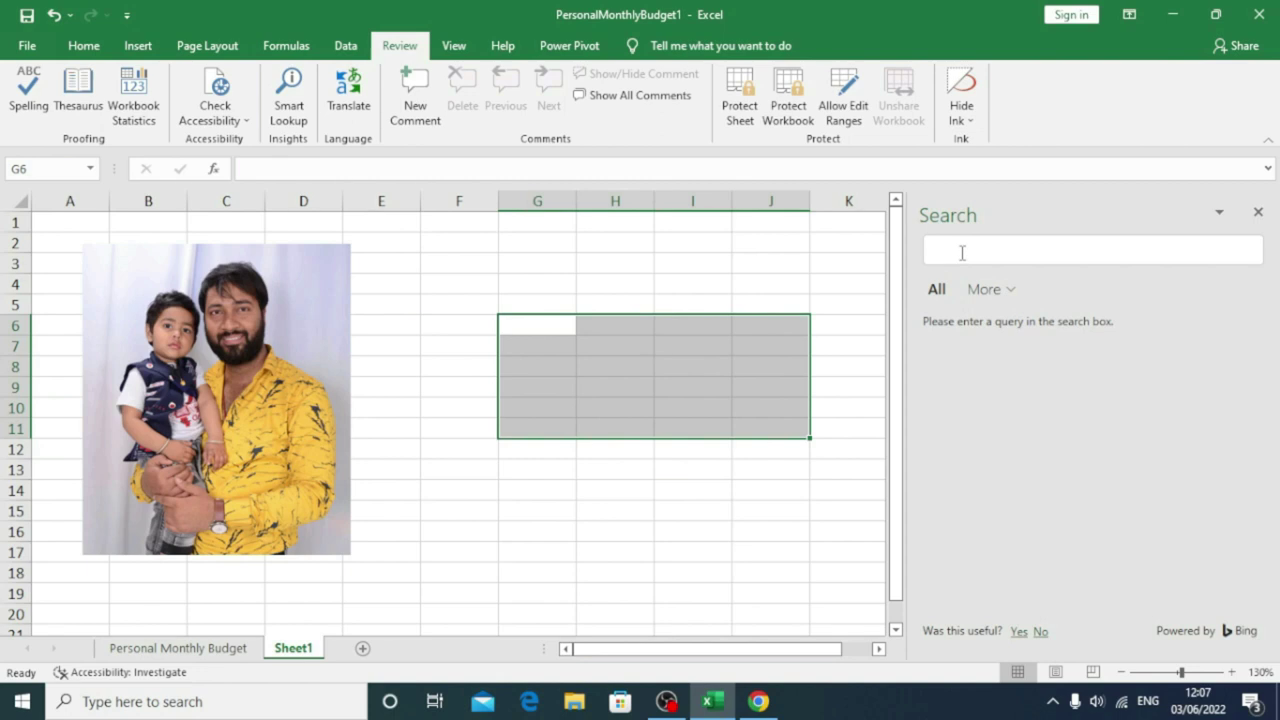
type("india")
key("Return")
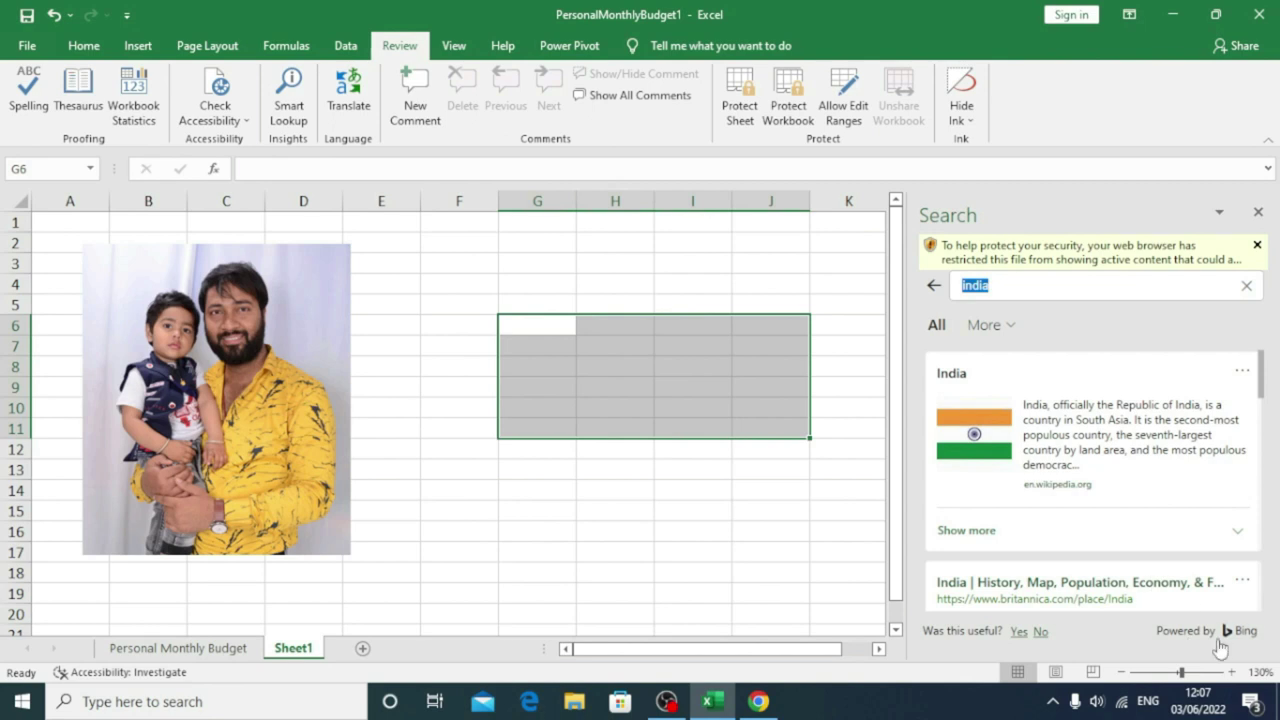
left_click_drag(1266, 373, 1251, 497)
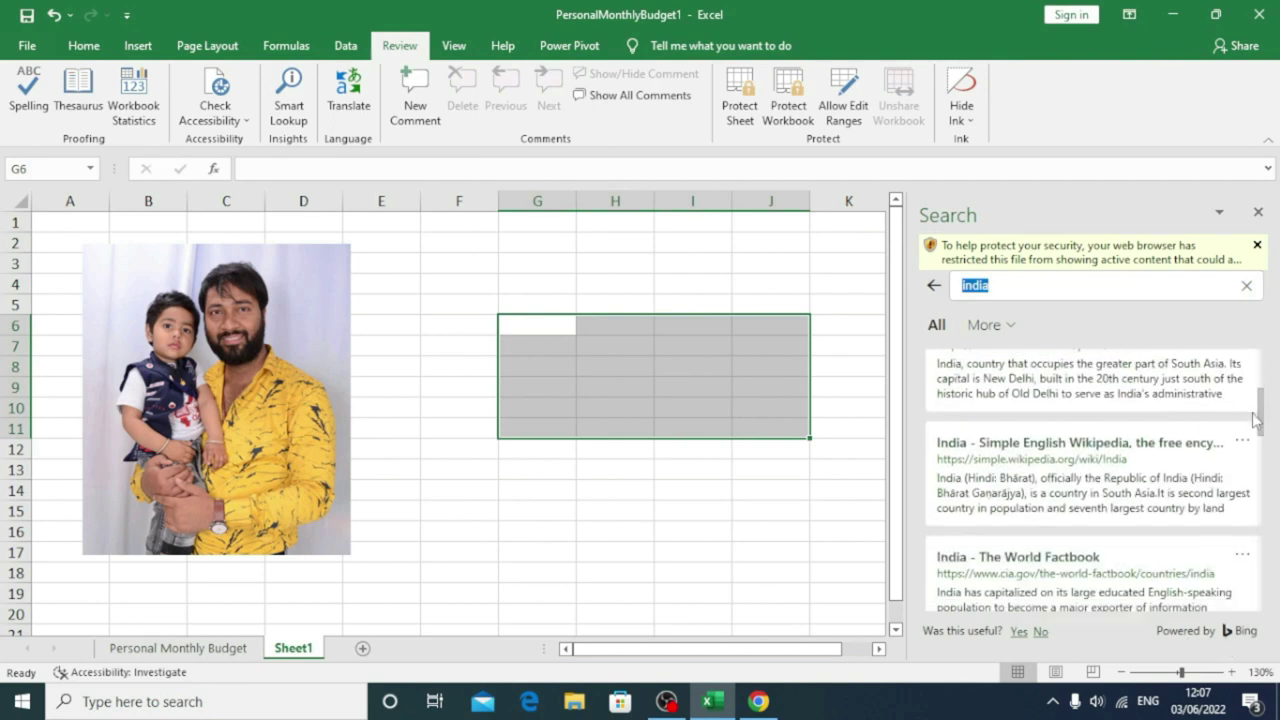
scroll(1251, 497, "down", 1)
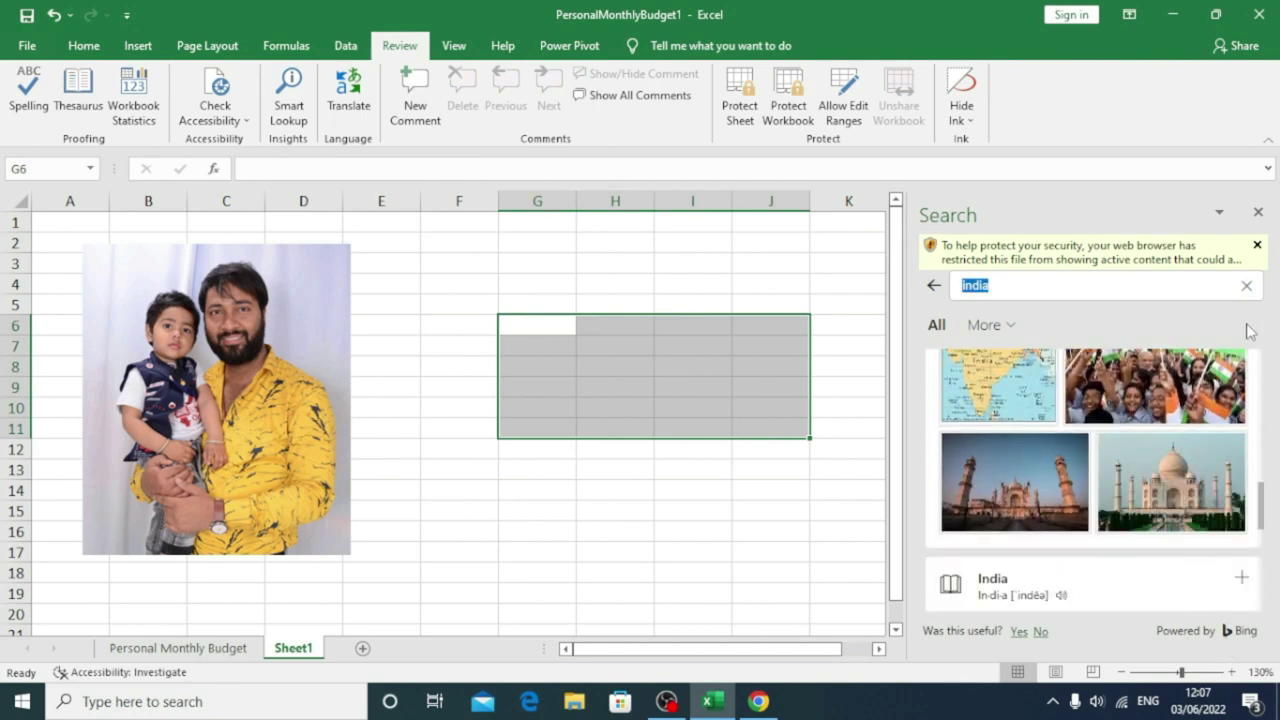
left_click(1257, 246)
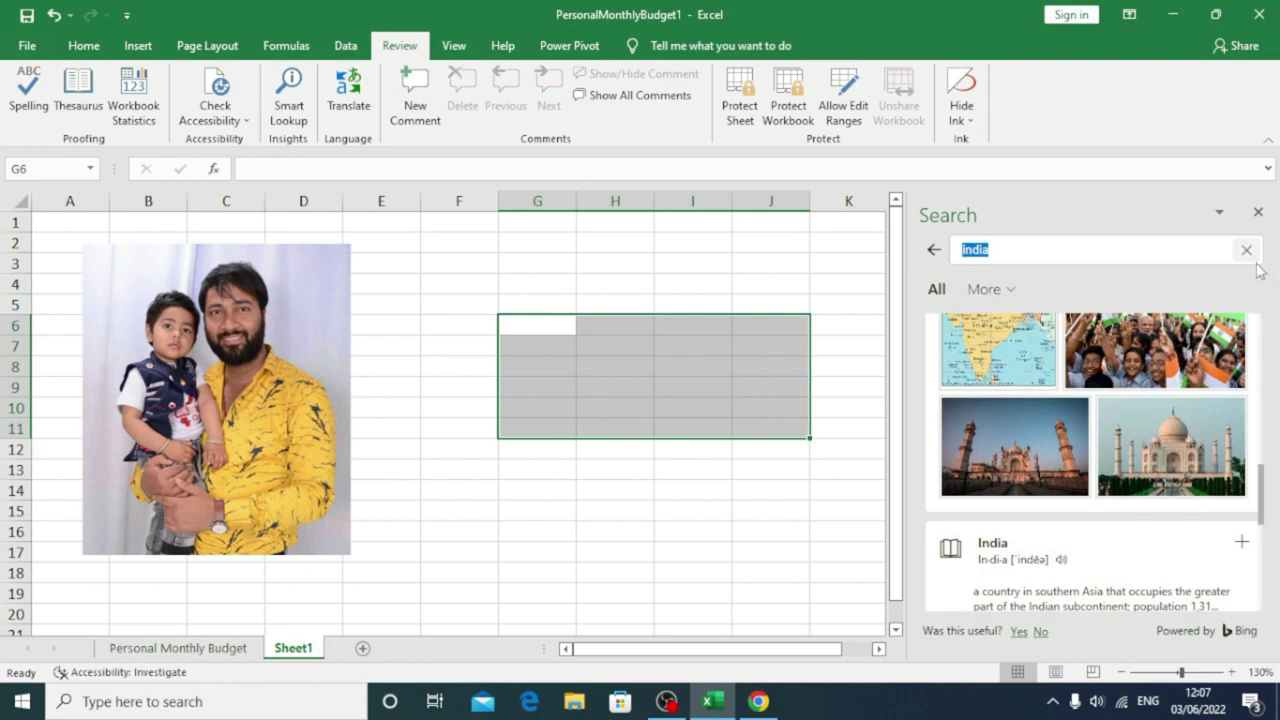
- Filter the lookup to Web results, close the pane, and return to Personal Monthly Budget
left_click(995, 290)
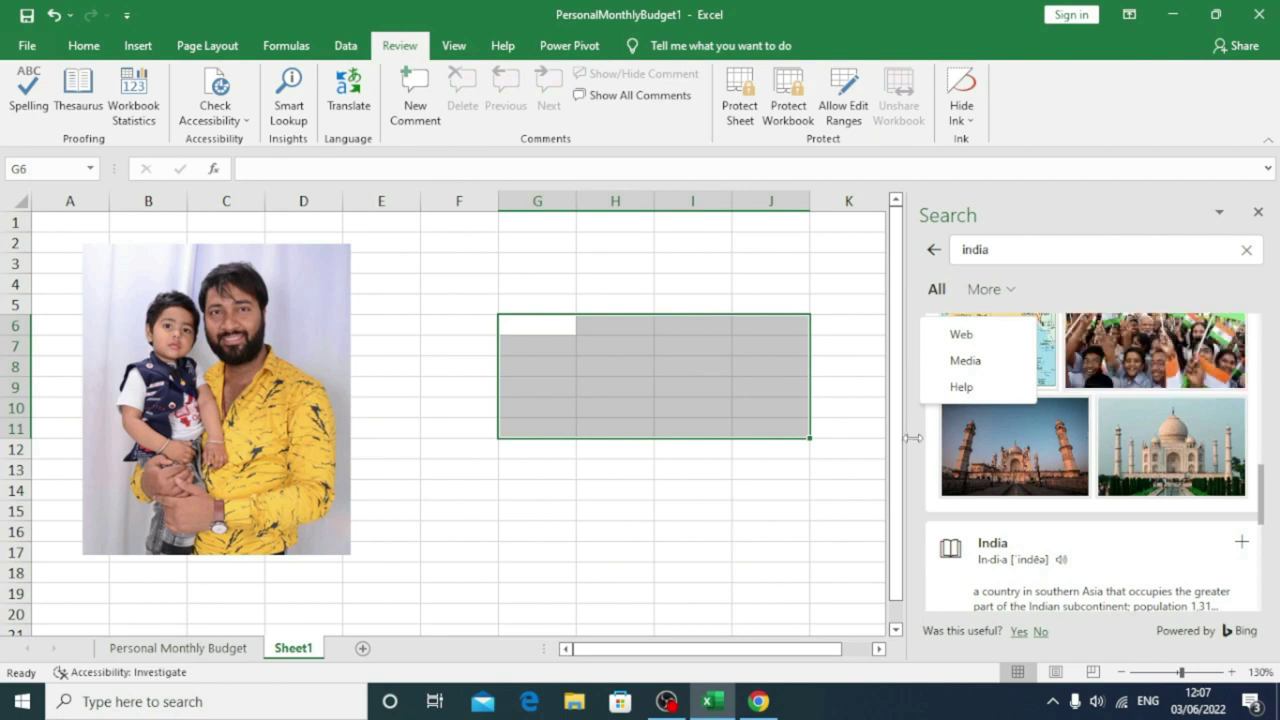
left_click(962, 335)
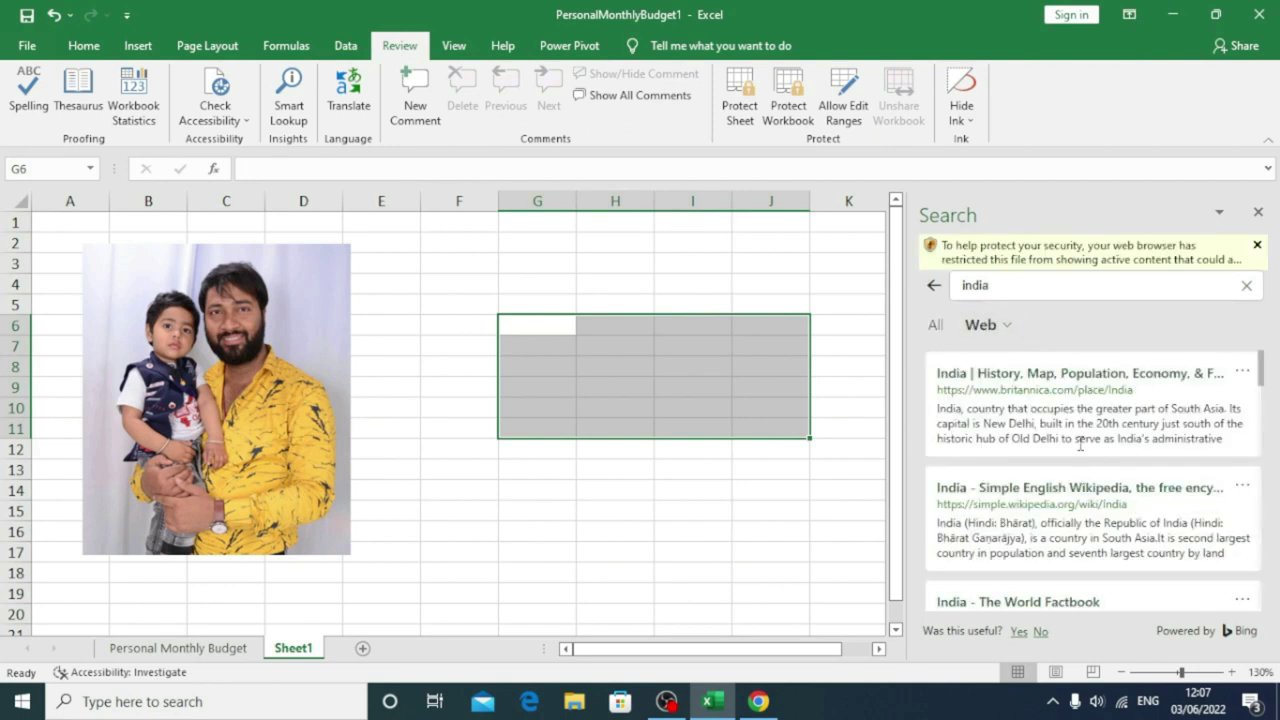
left_click_drag(1260, 365, 1260, 496)
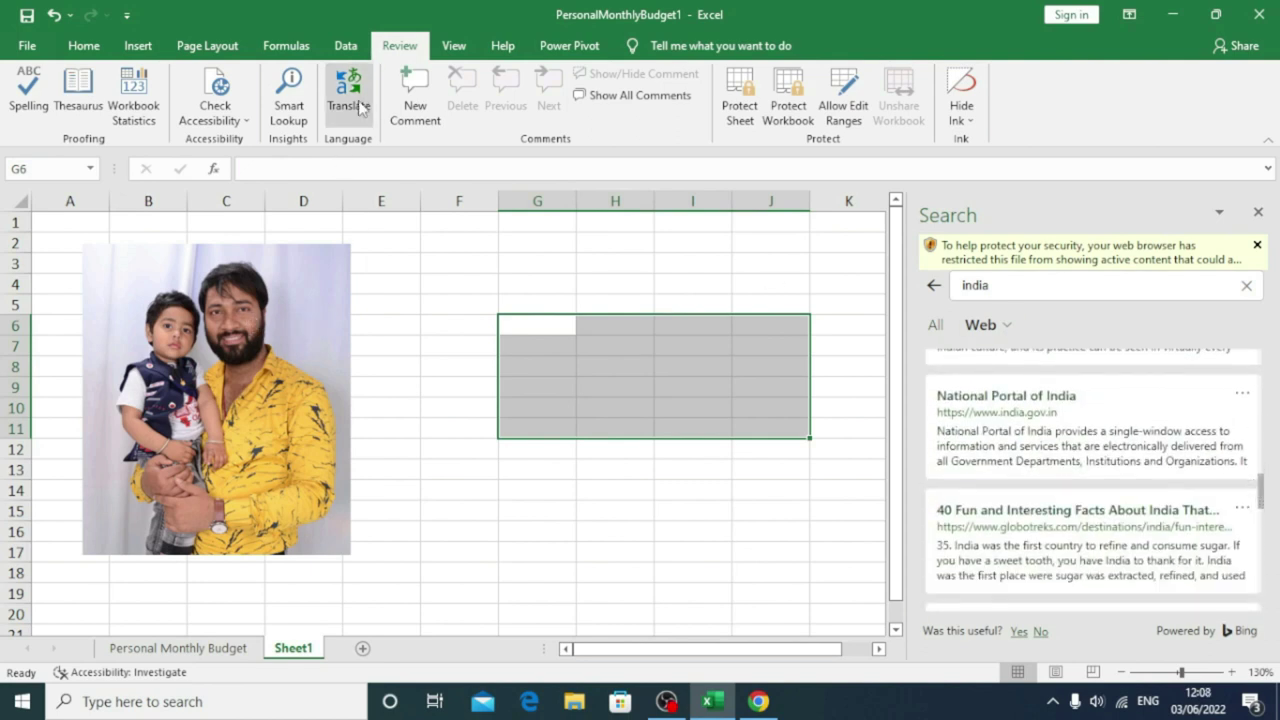
left_click(1258, 212)
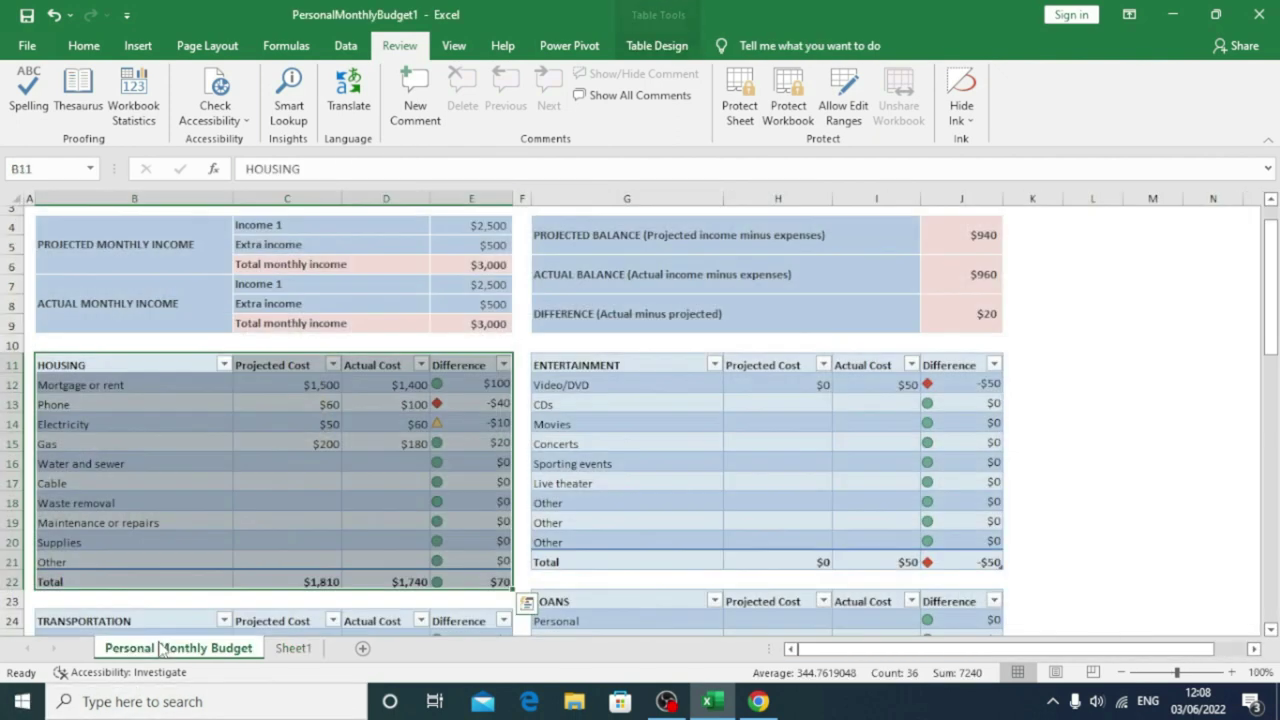
left_click(177, 648)
left_click(624, 440)
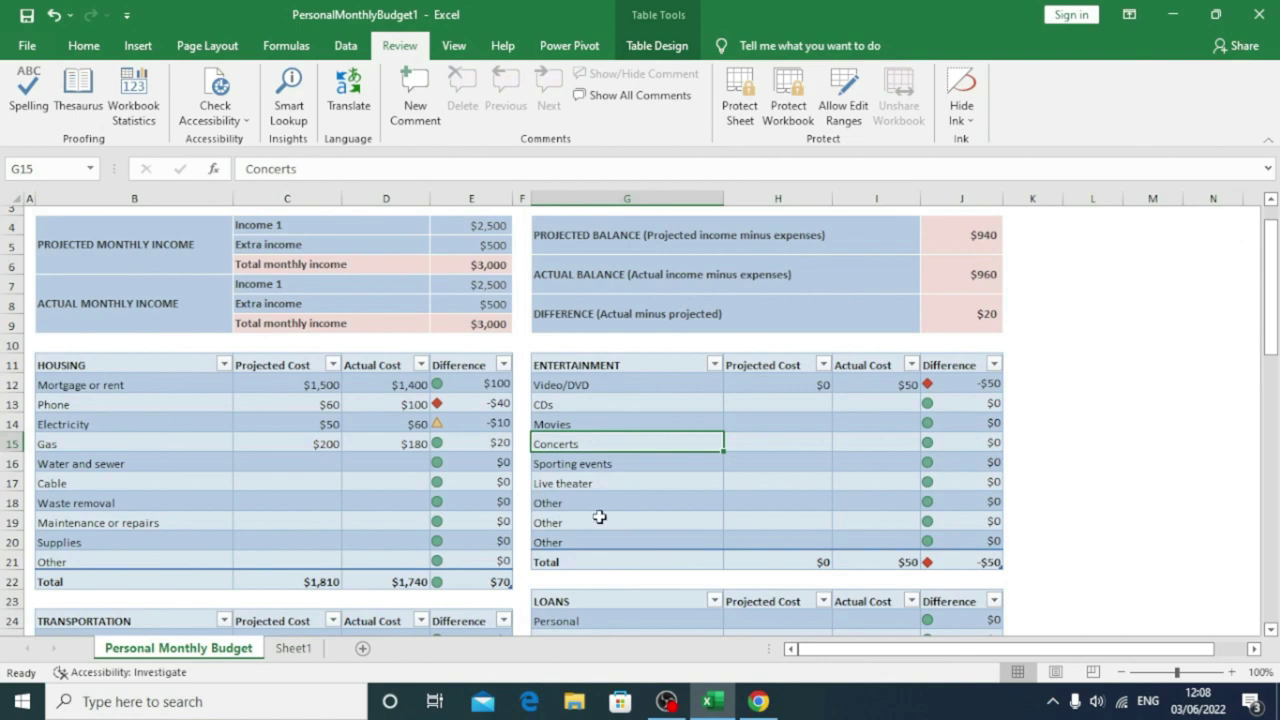
left_click(588, 465)
left_click(349, 92)
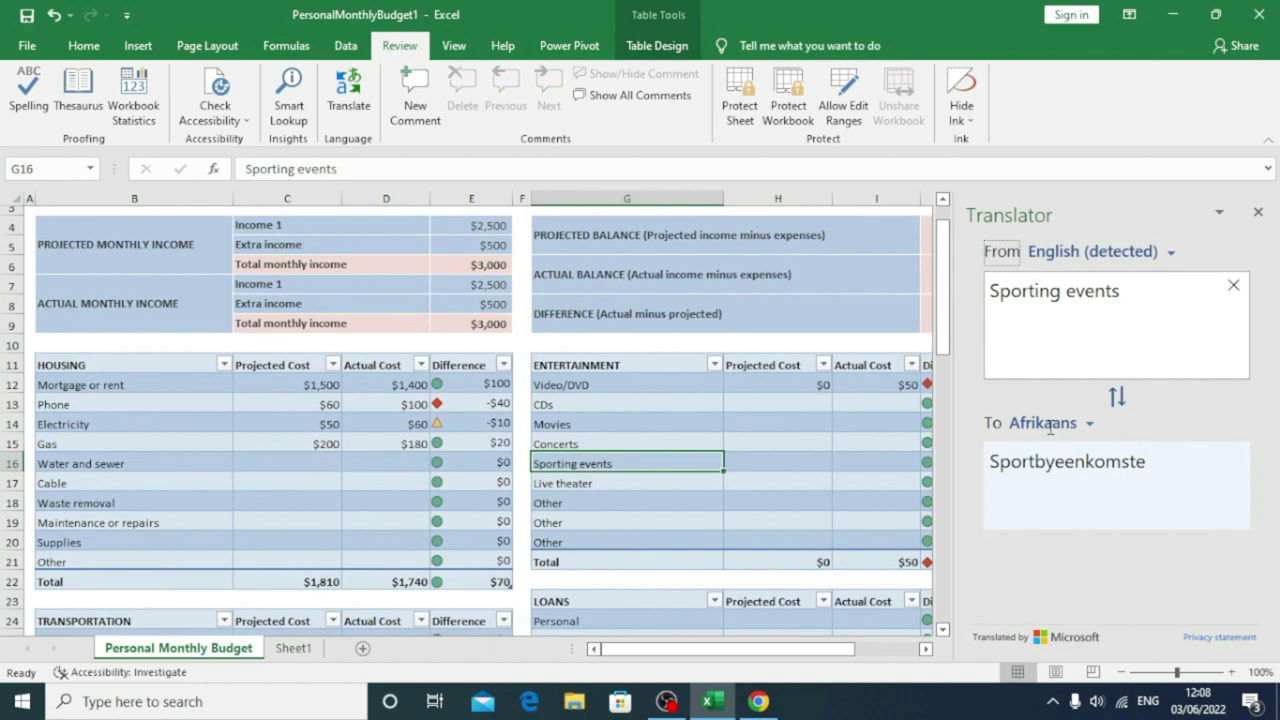
left_click(1080, 428)
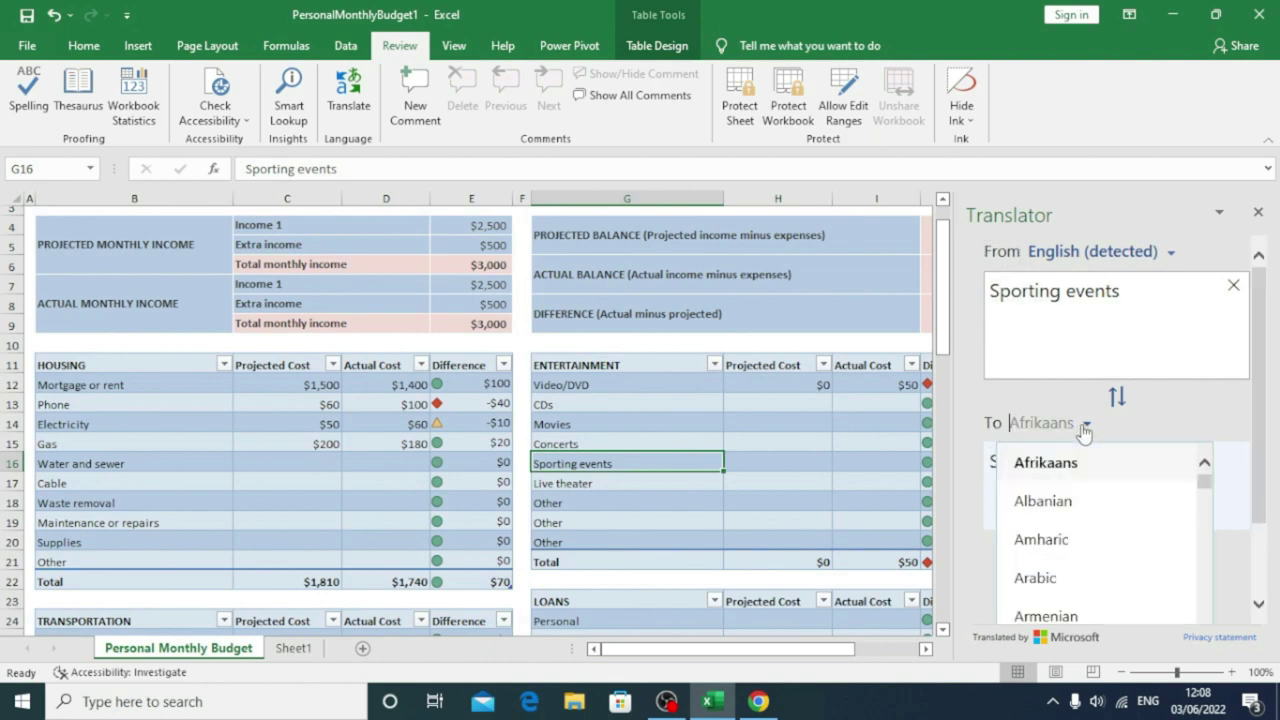
scroll(1210, 495, "down", 2)
scroll(1210, 495, "down", 2)
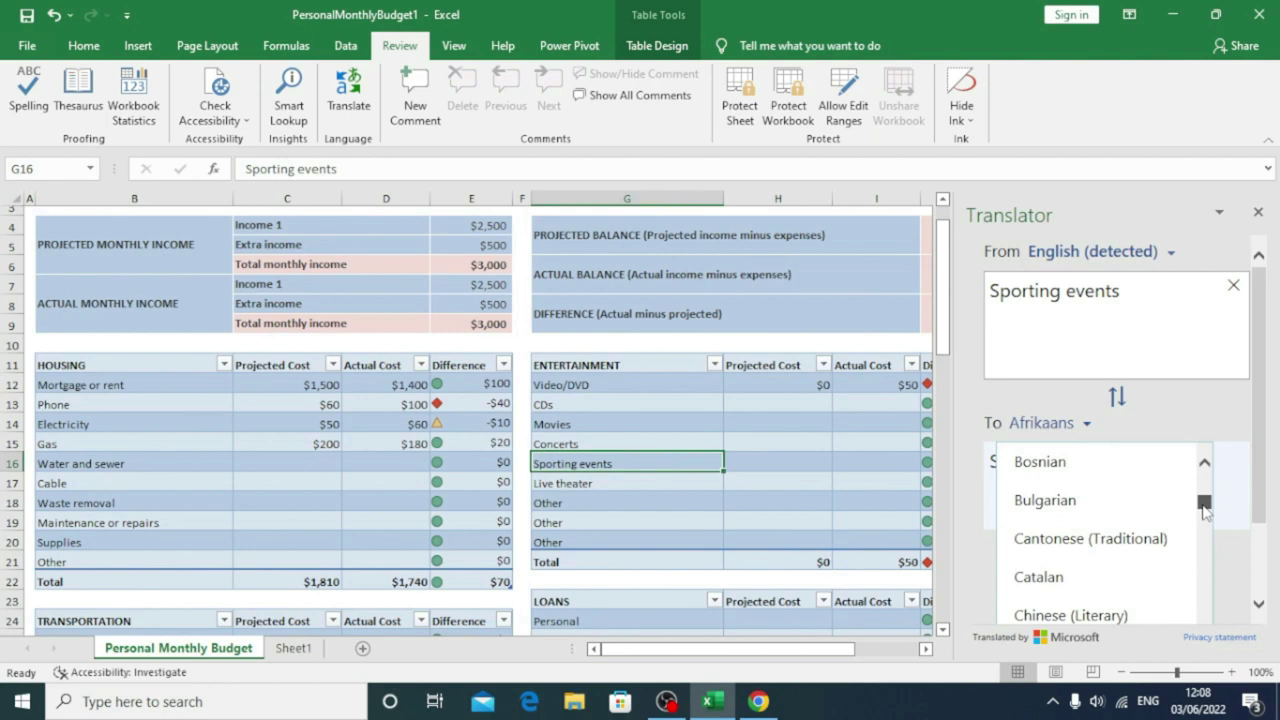
left_click(1042, 500)
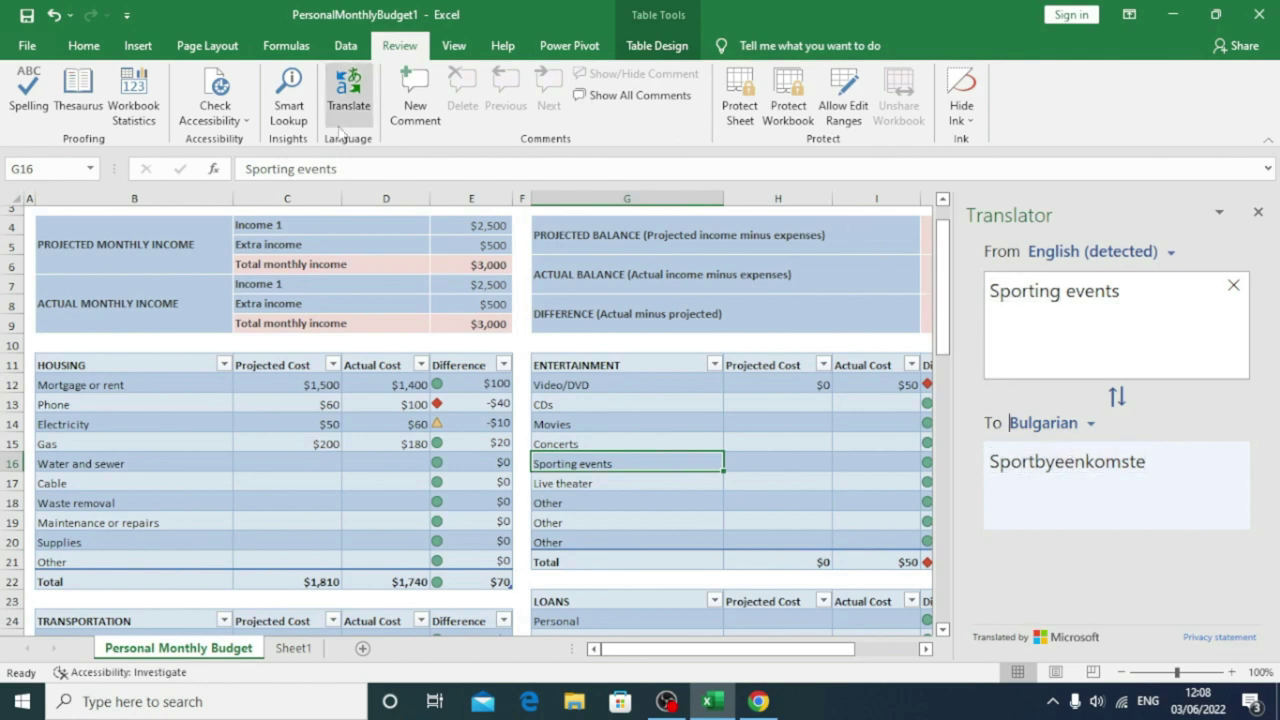
scroll(558, 427, "up", 1)
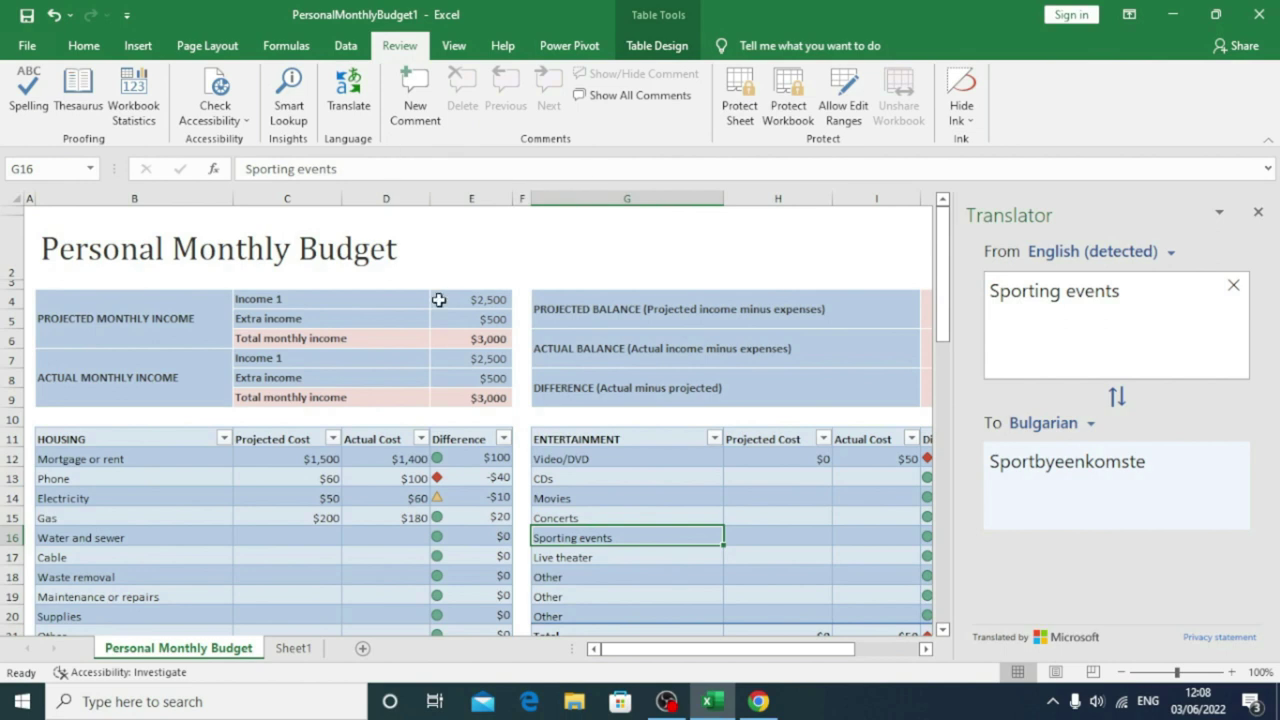
left_click(300, 320)
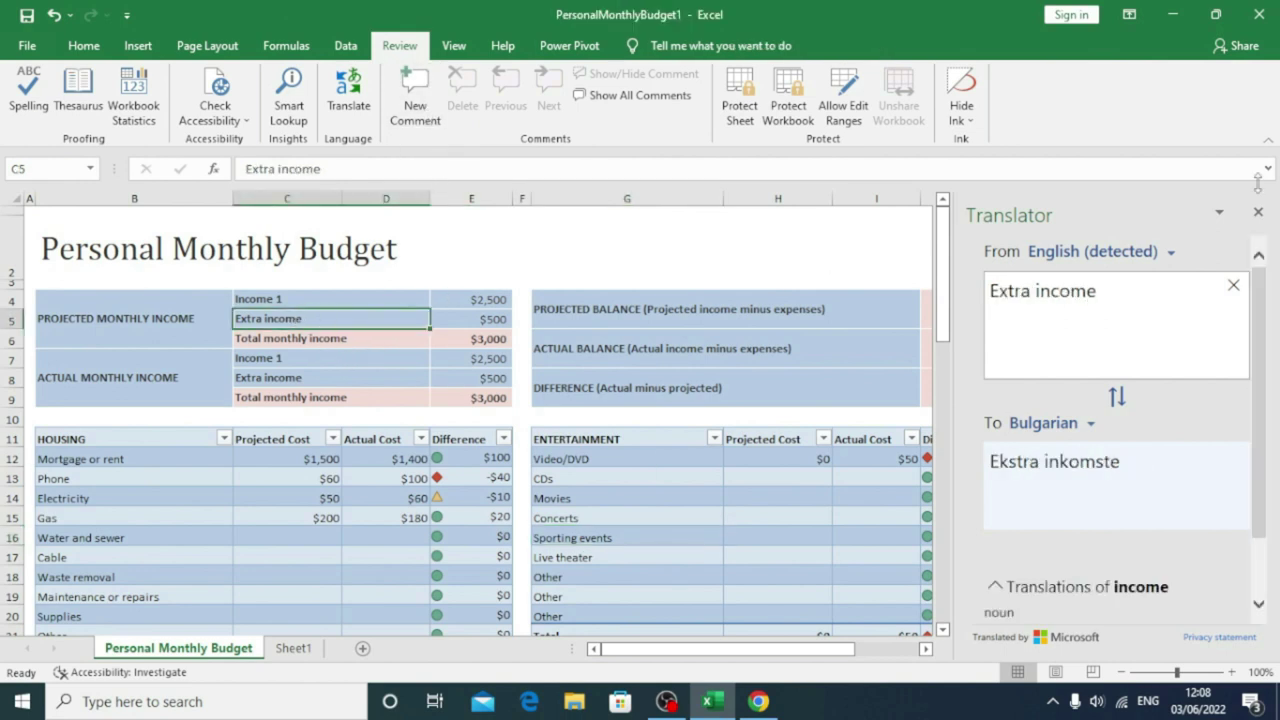
left_click(1258, 212)
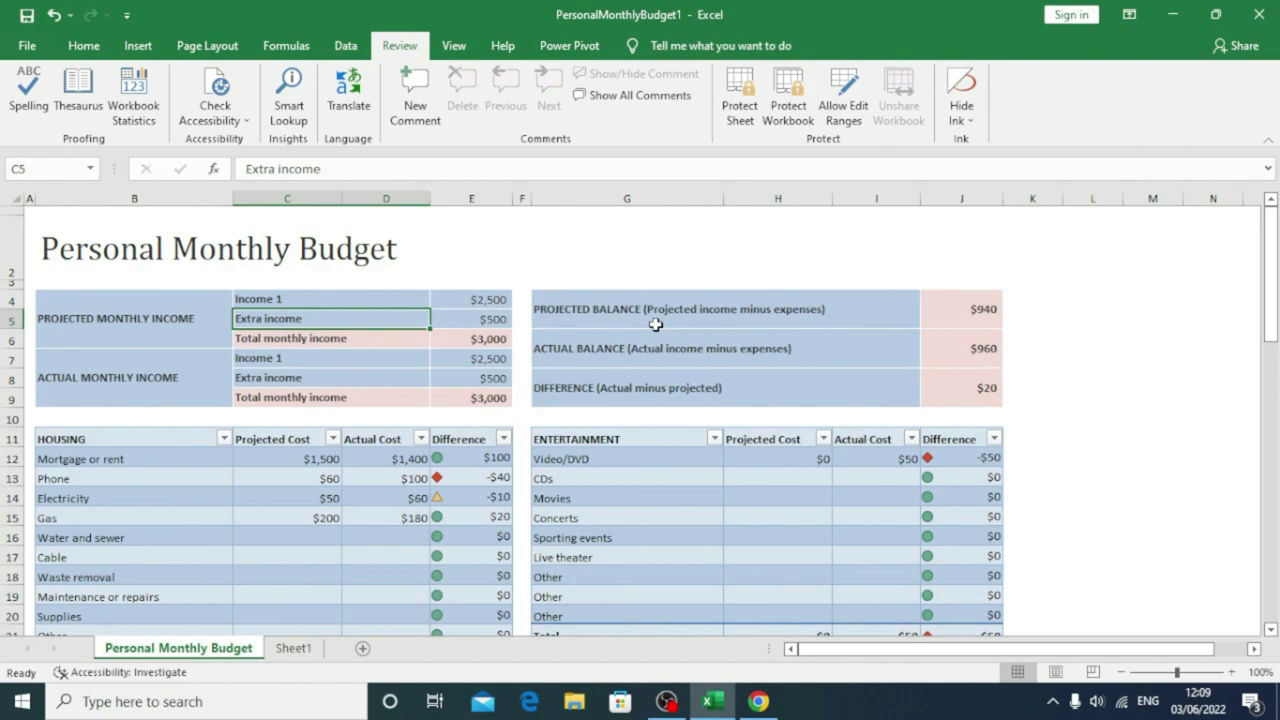
- Add comments 'sdfgvdgdfg dfgdfg' on C5 and 'vcvdcxvxcv sdfsdf' on C8, then show all comments
left_click(415, 97)
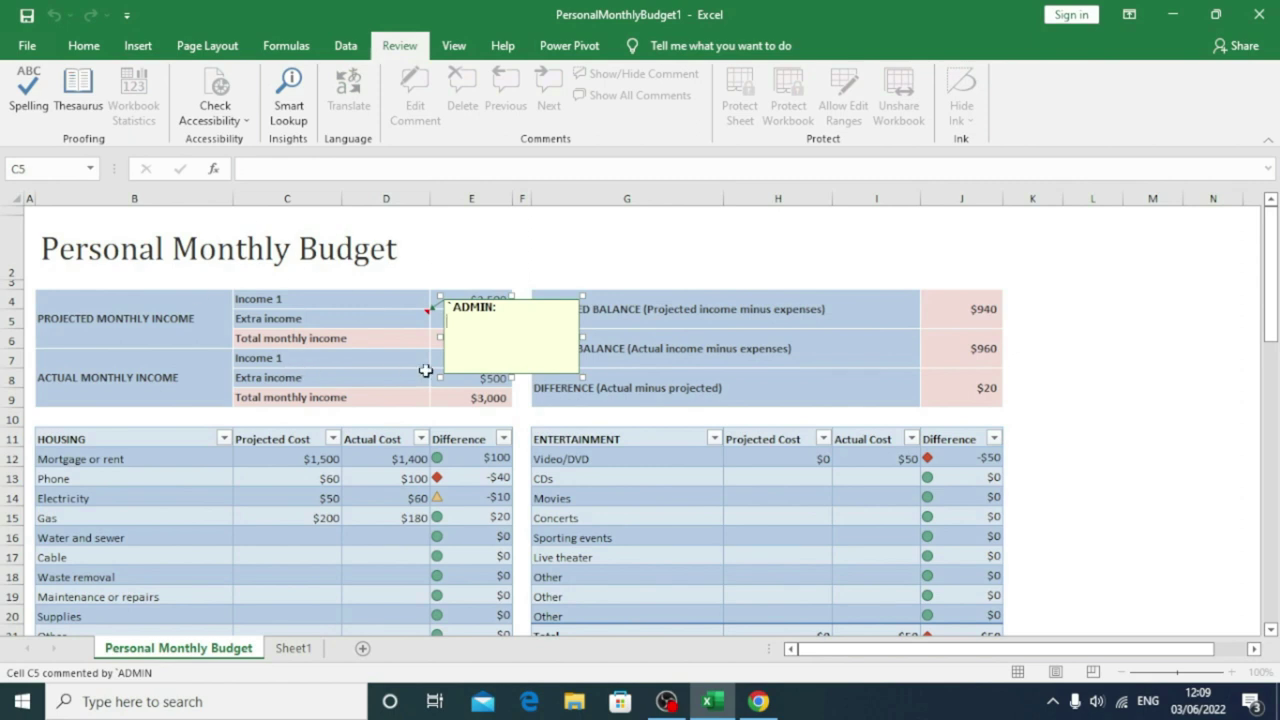
type("sdfgvdgdfg dfgdfg")
key("Return")
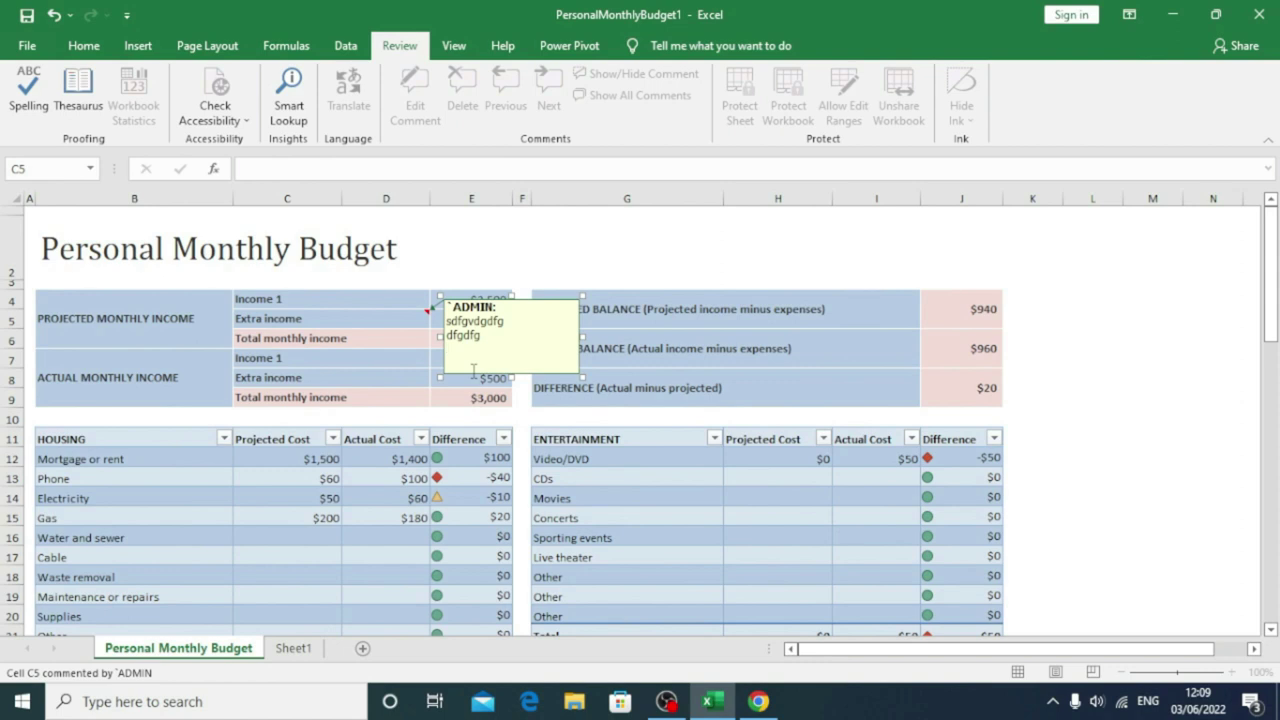
left_click(284, 384)
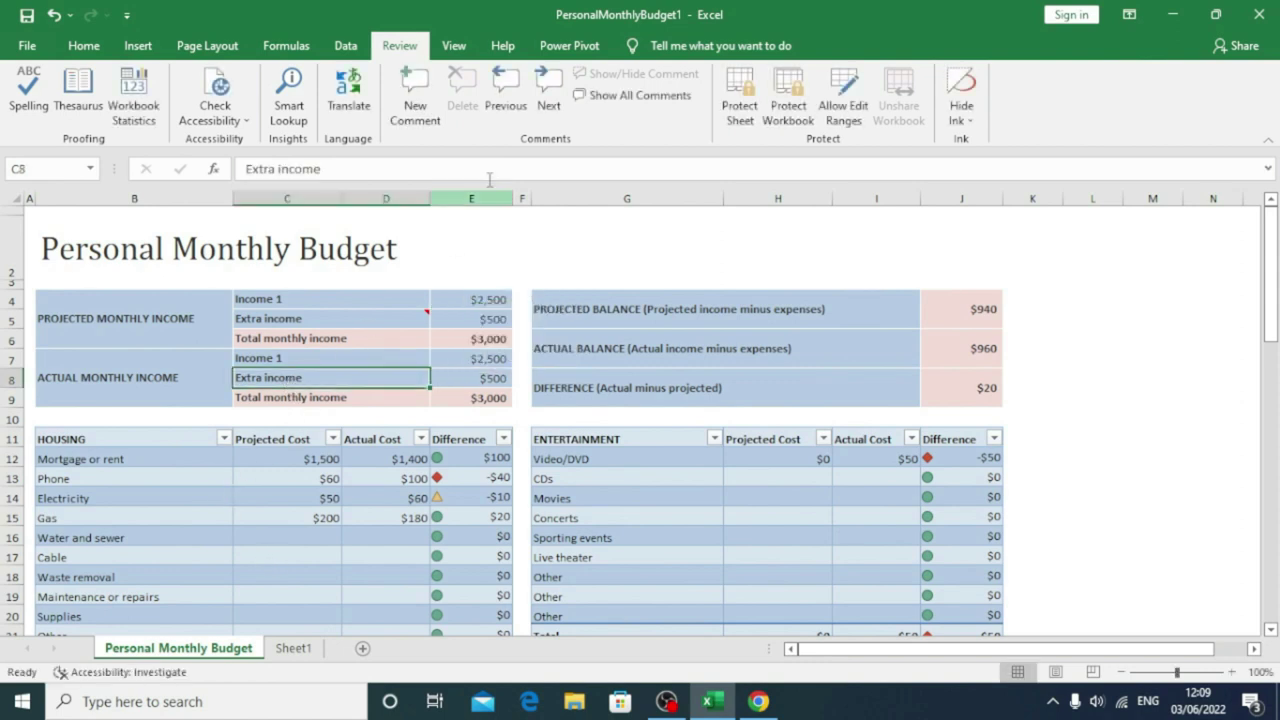
left_click(418, 107)
type("vcvdcxvxcv s")
type("dfsdf")
key("Return")
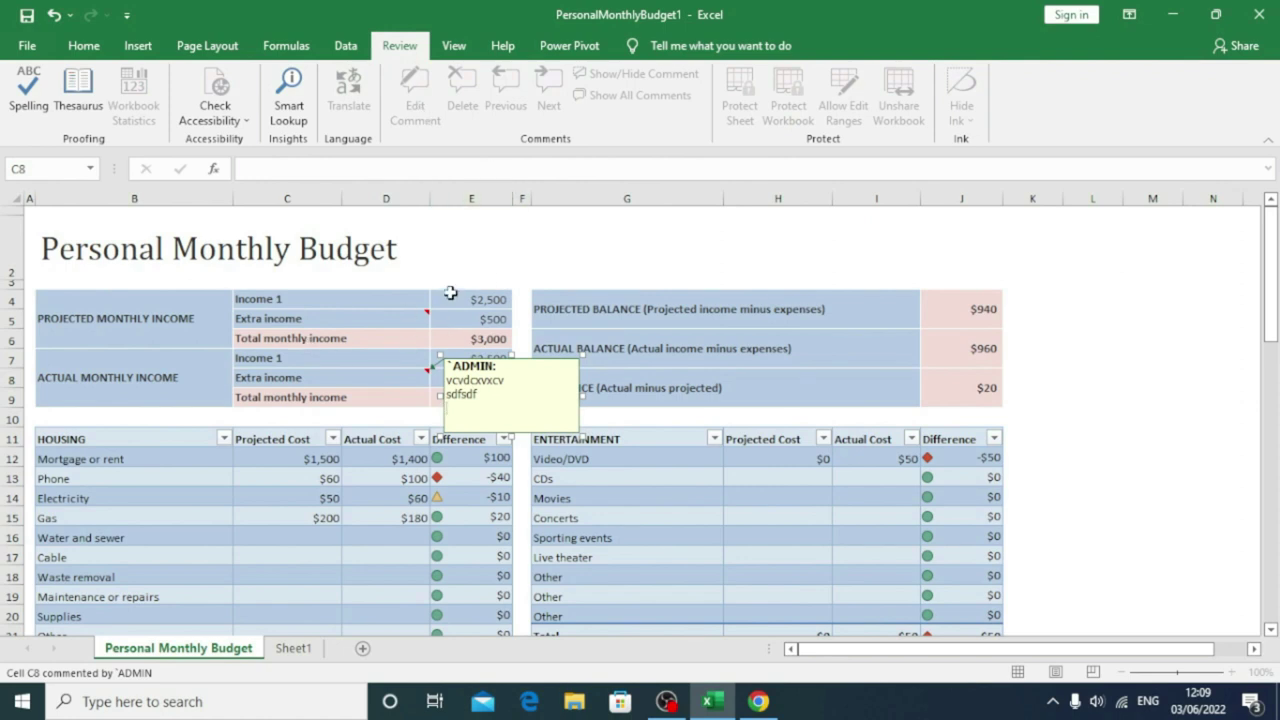
left_click(452, 259)
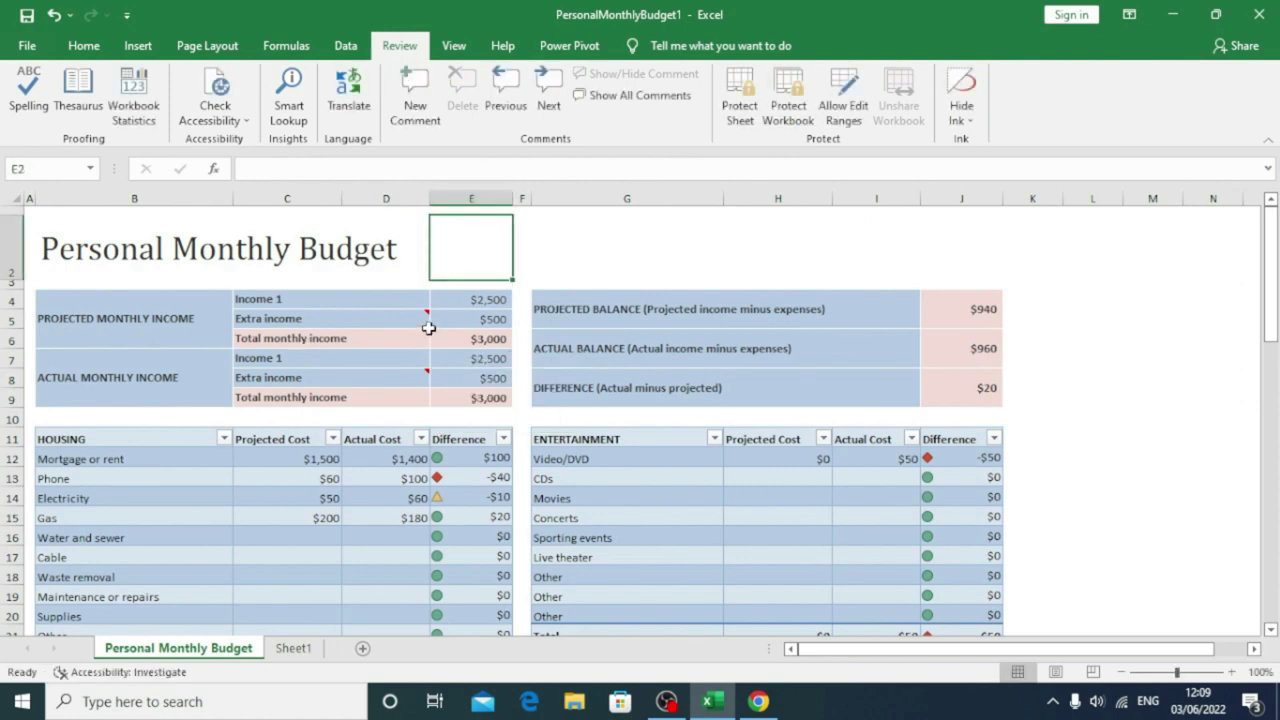
left_click(640, 97)
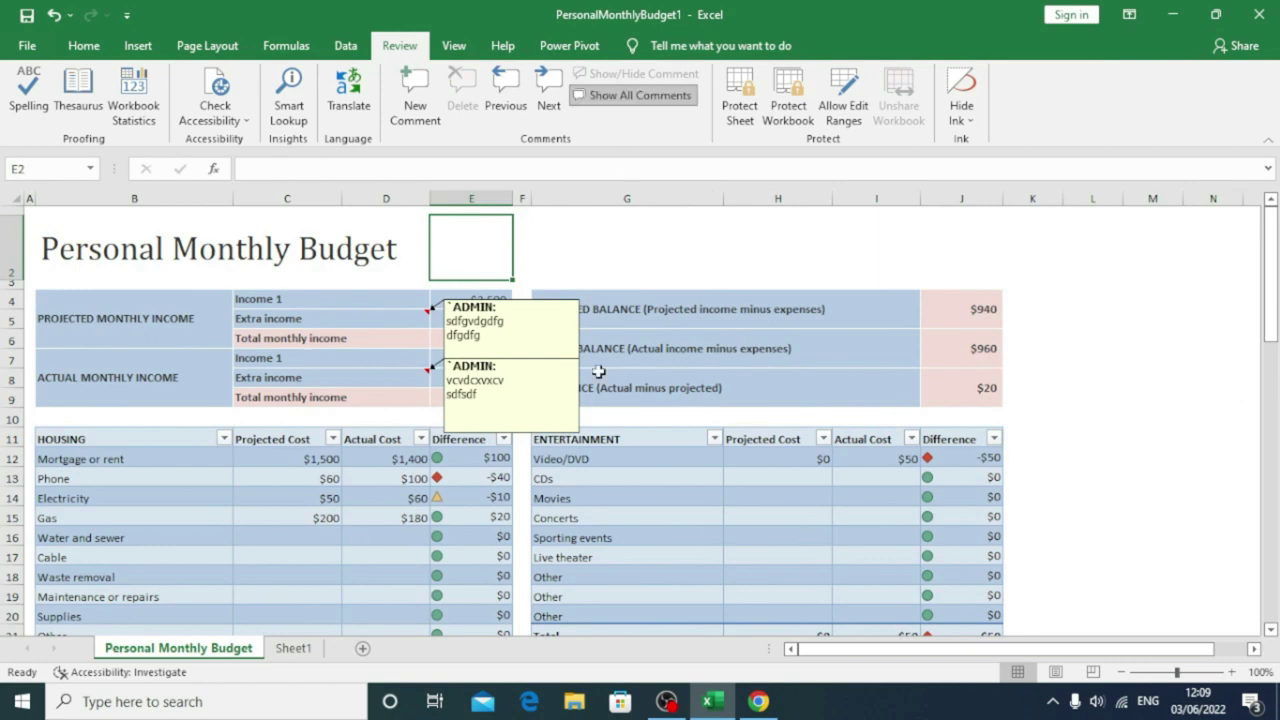
- Hide all comments and step through the C5 and C8 comments with Previous and Next
left_click(612, 98)
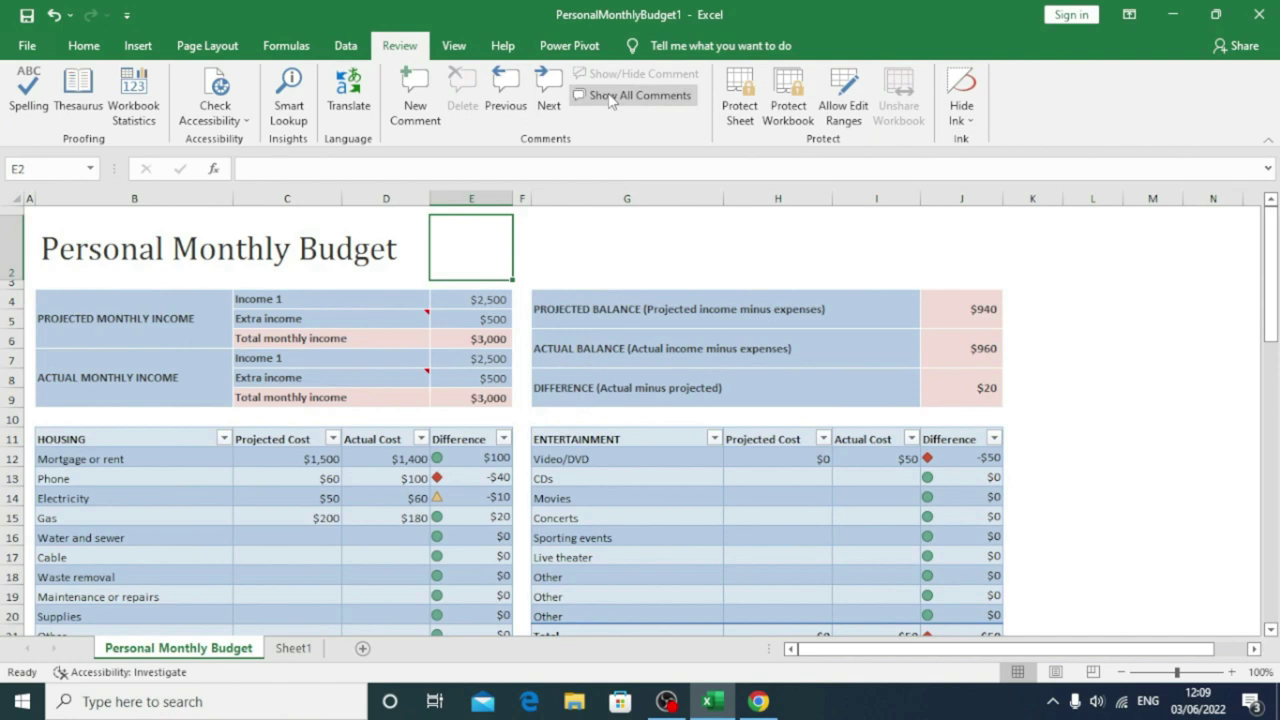
left_click(505, 98)
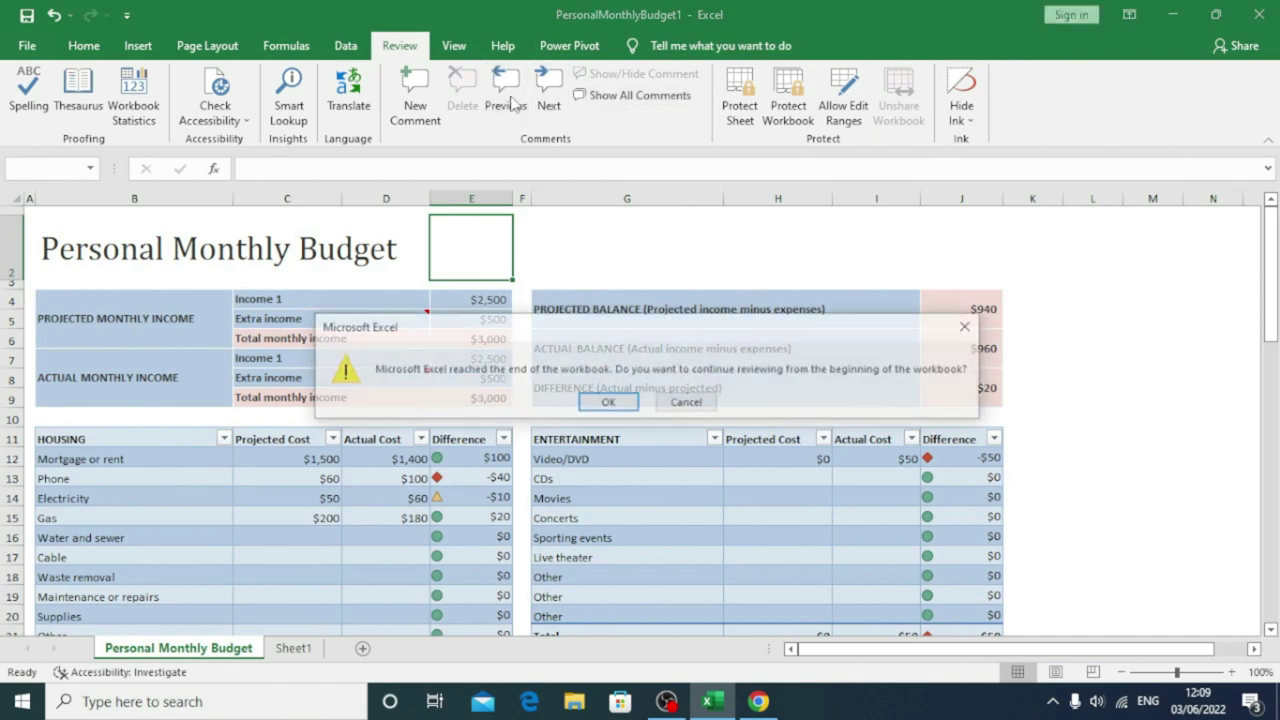
left_click(607, 403)
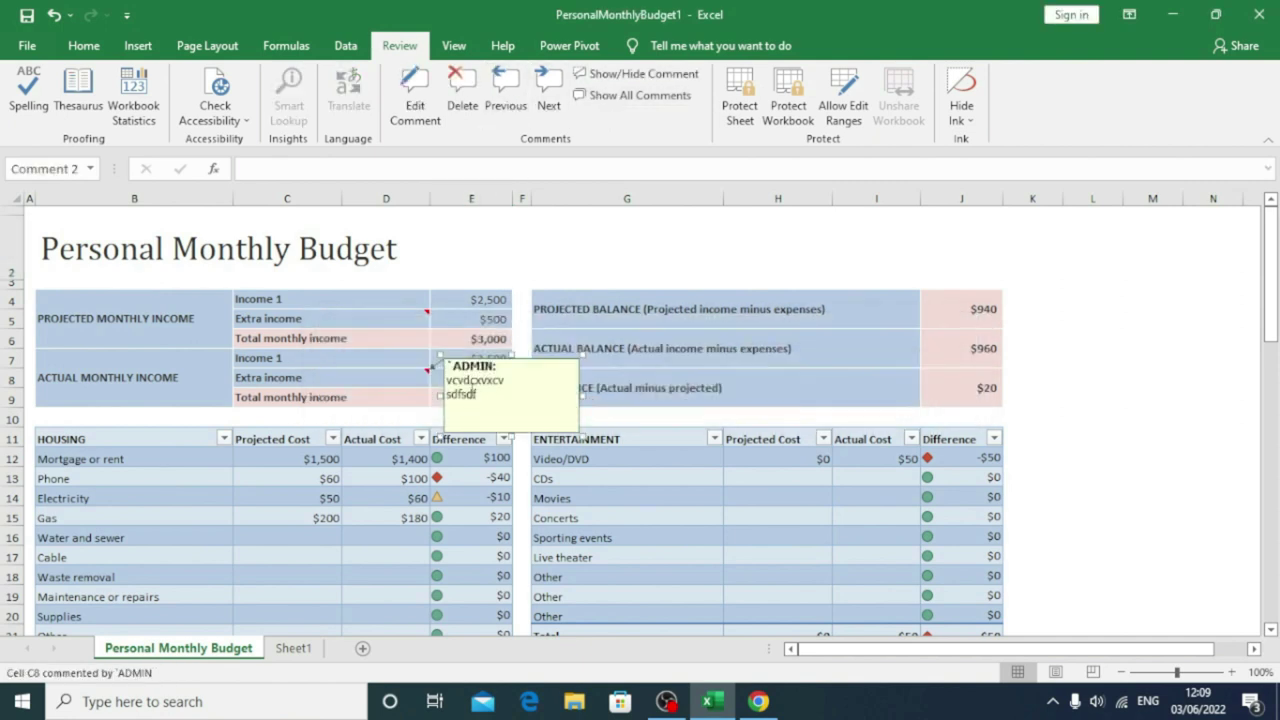
left_click(503, 100)
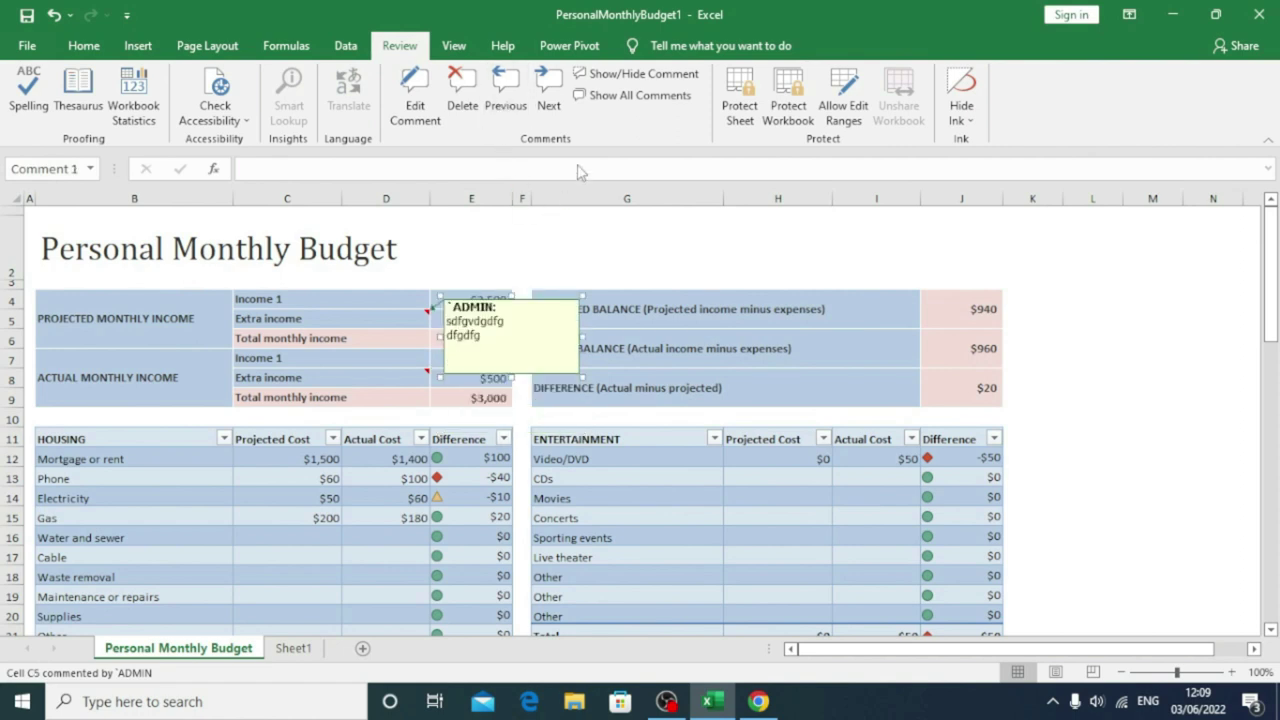
left_click(553, 95)
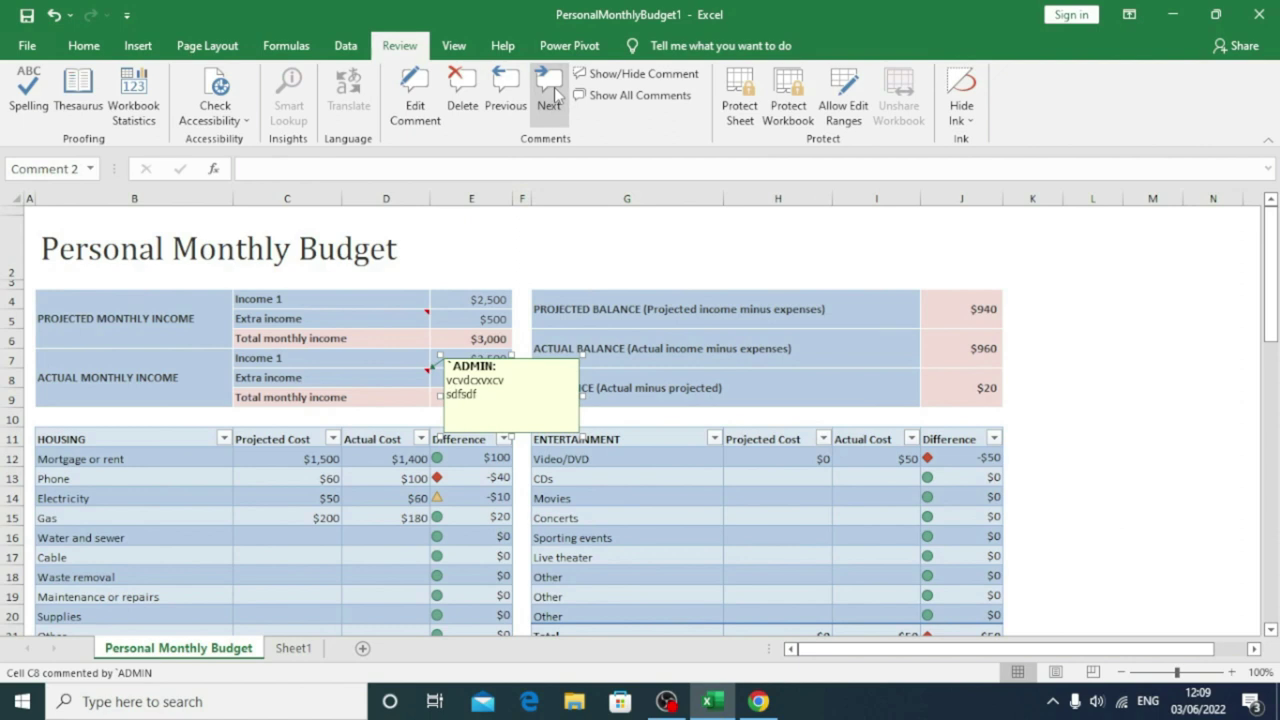
left_click(646, 80)
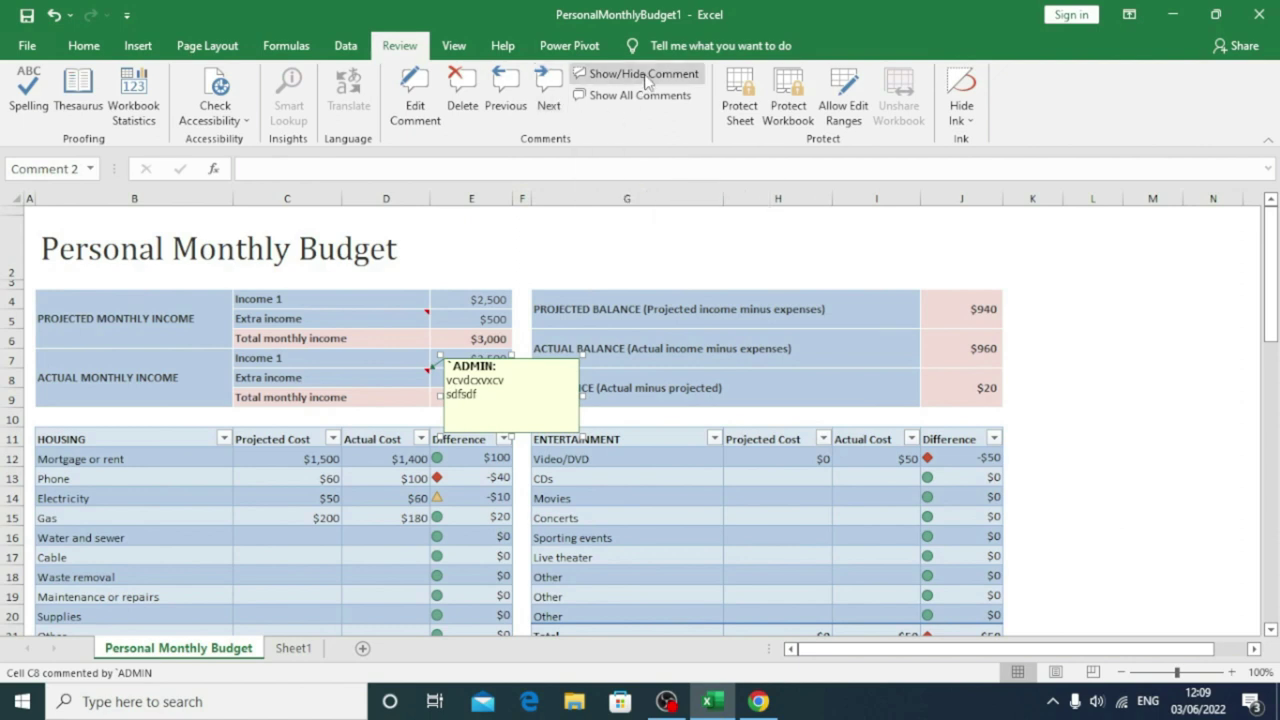
left_click(646, 80)
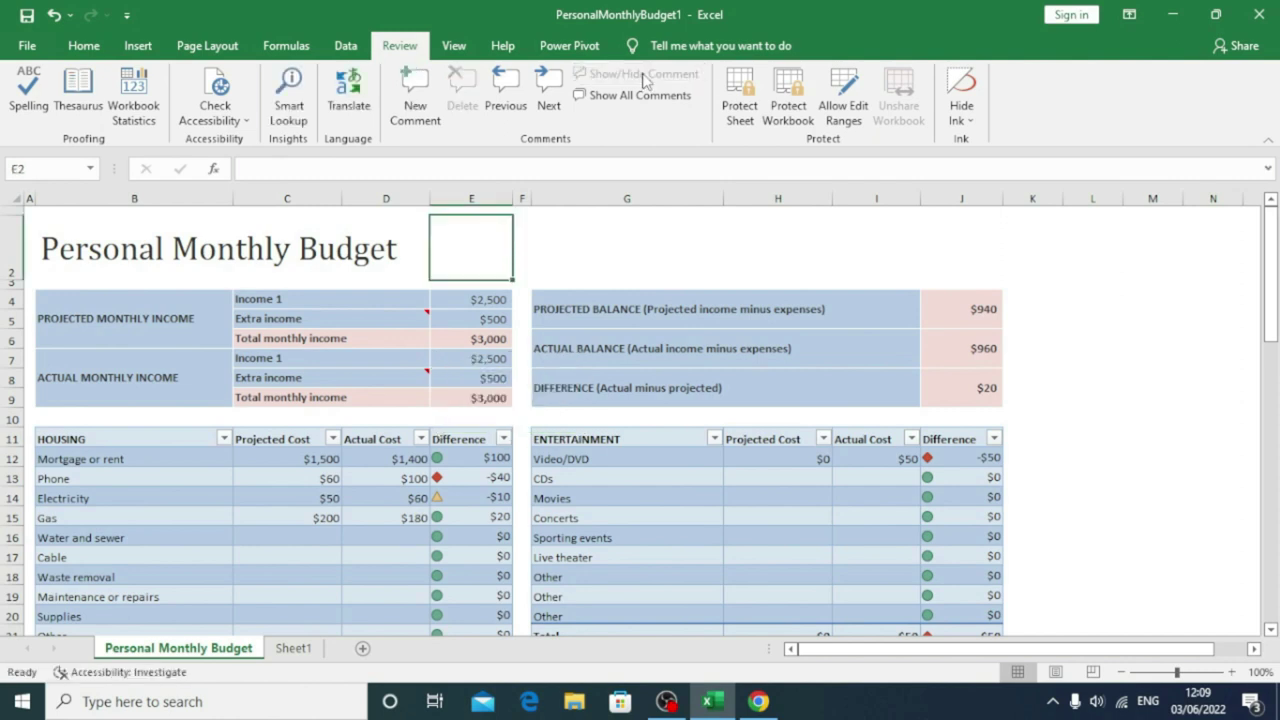
- Delete the comments on the Extra income cells C5 and C8
left_click(447, 317)
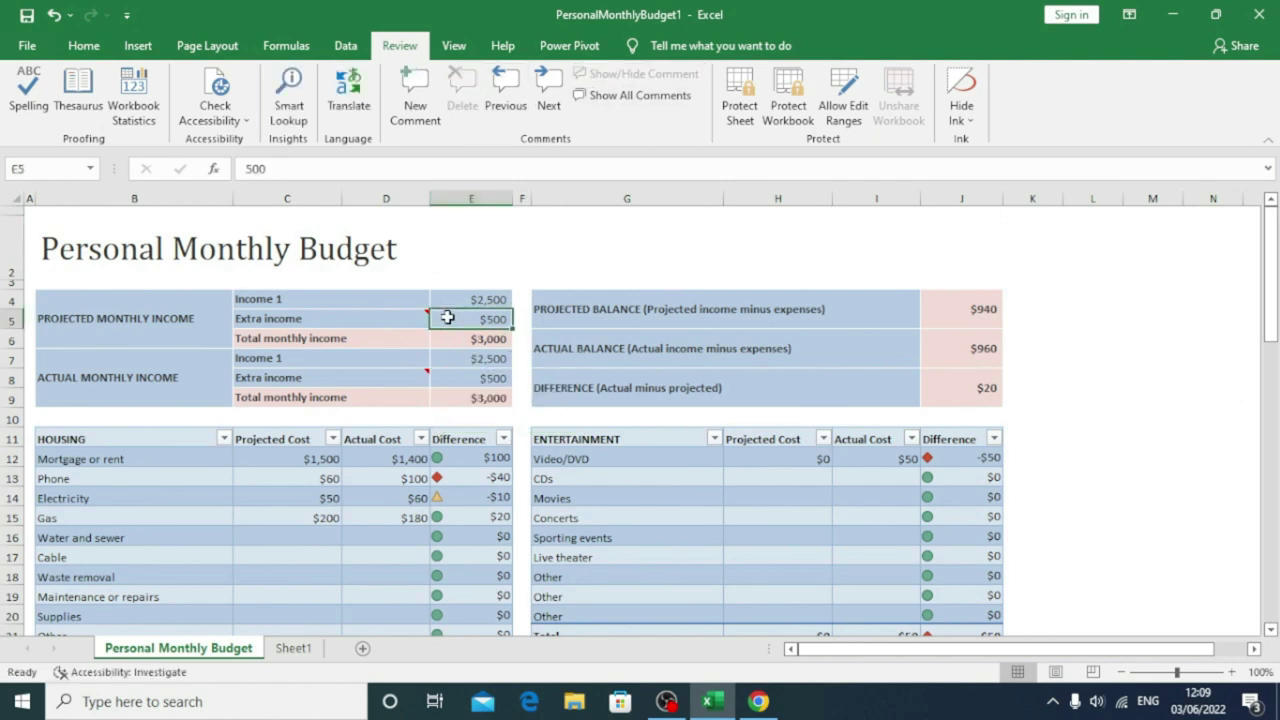
left_click(421, 318)
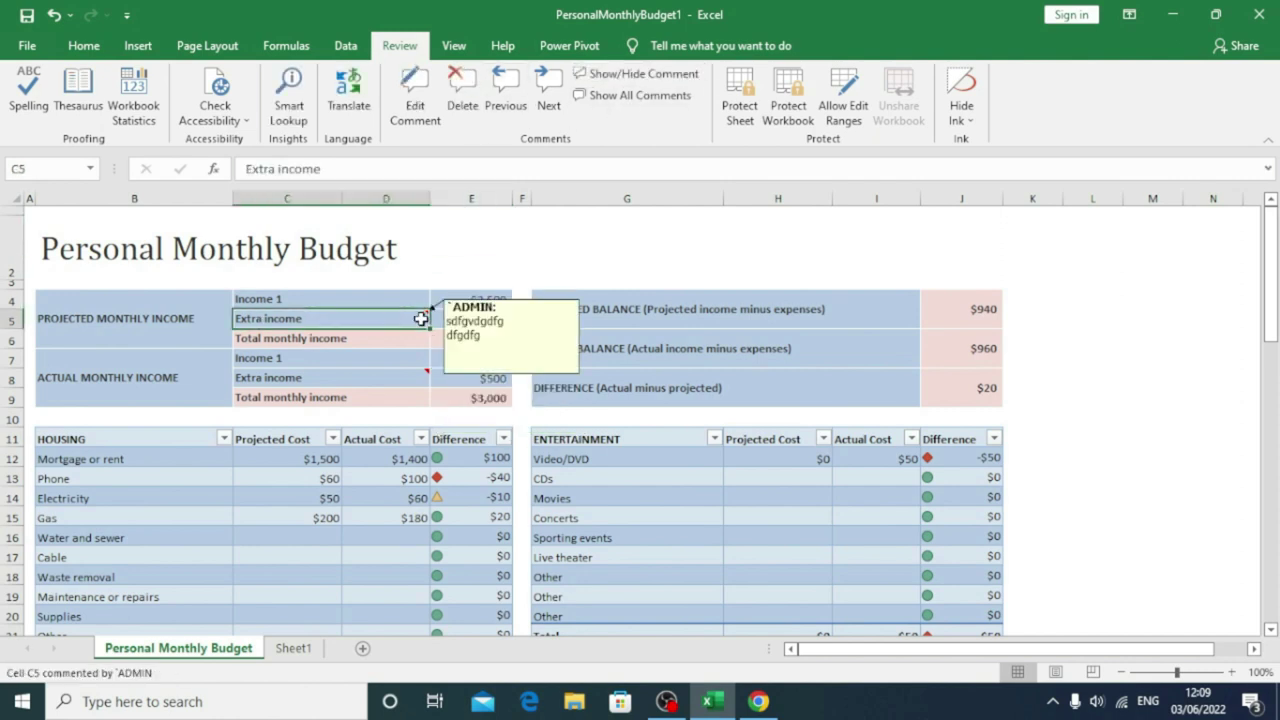
left_click(463, 94)
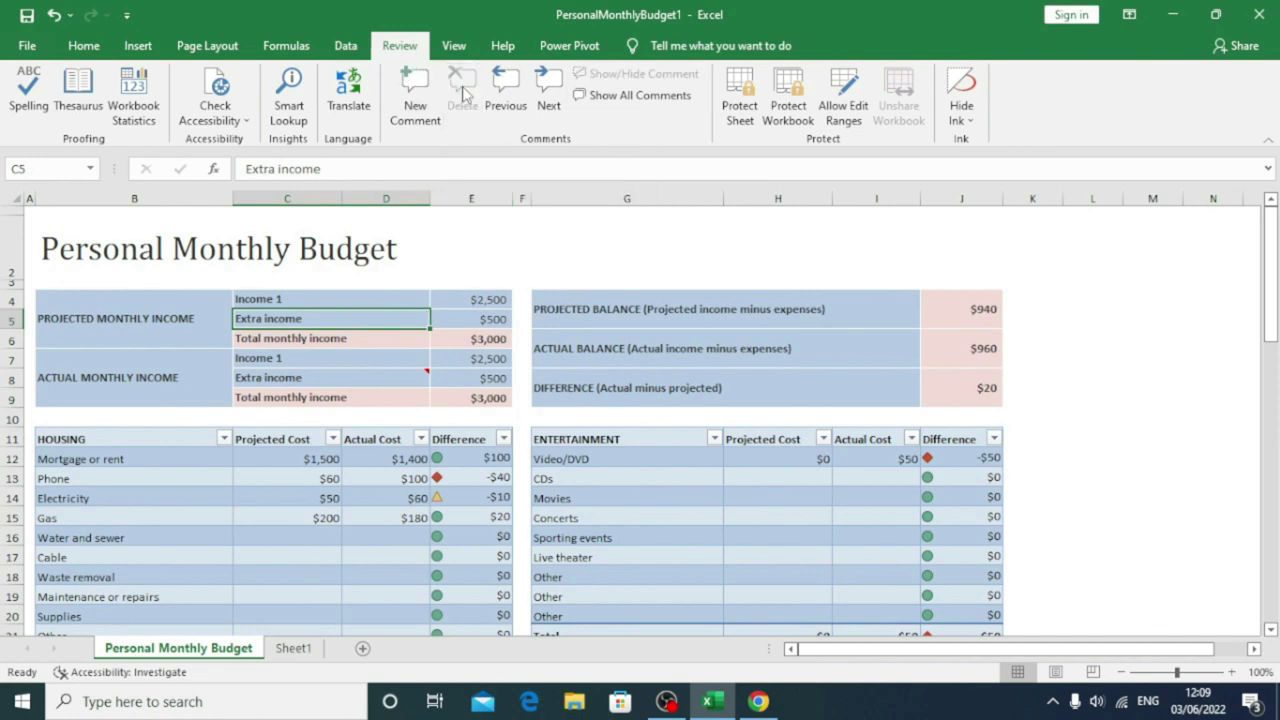
left_click(420, 376)
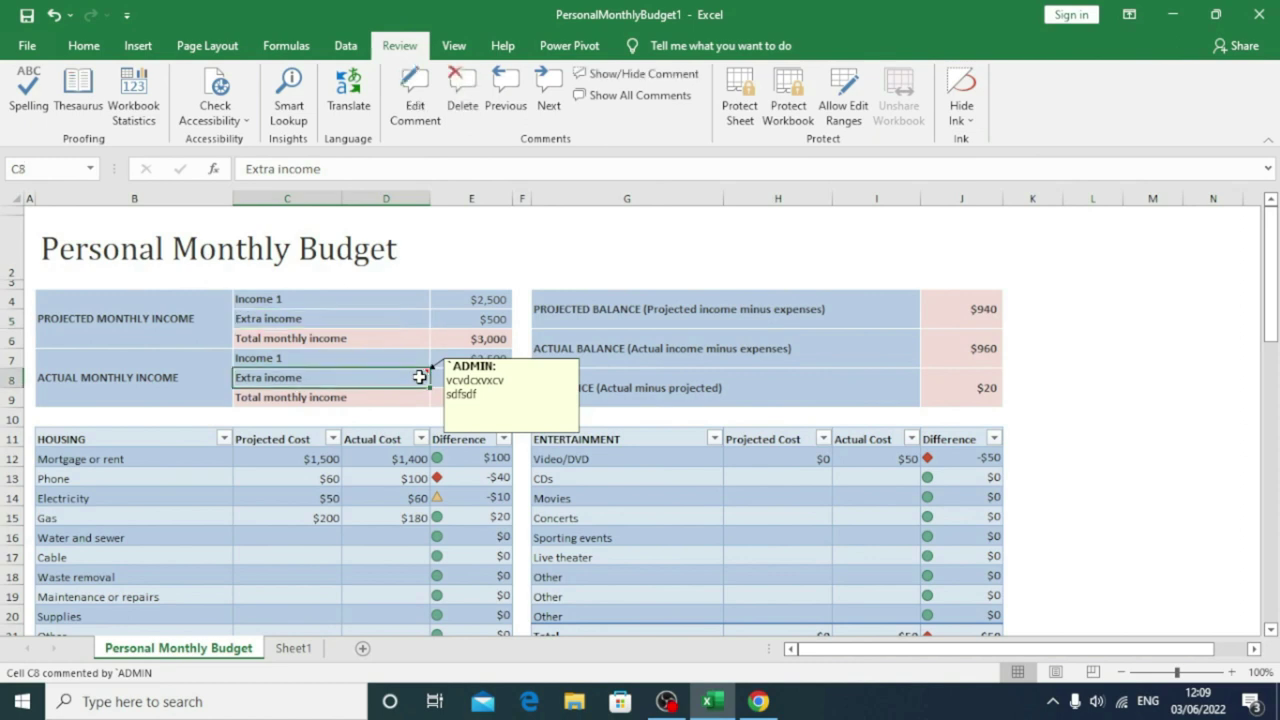
left_click(465, 92)
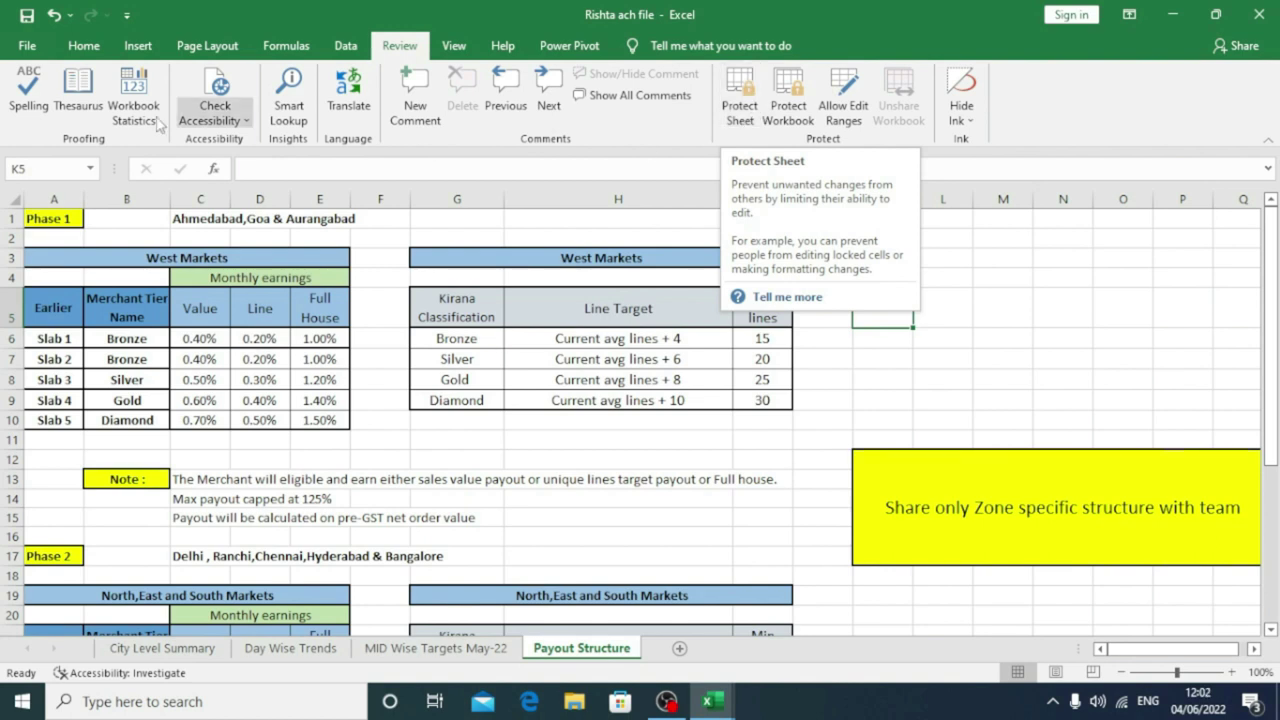
- Open Protect Sheet from Home > Format and cancel without protecting
left_click(84, 45)
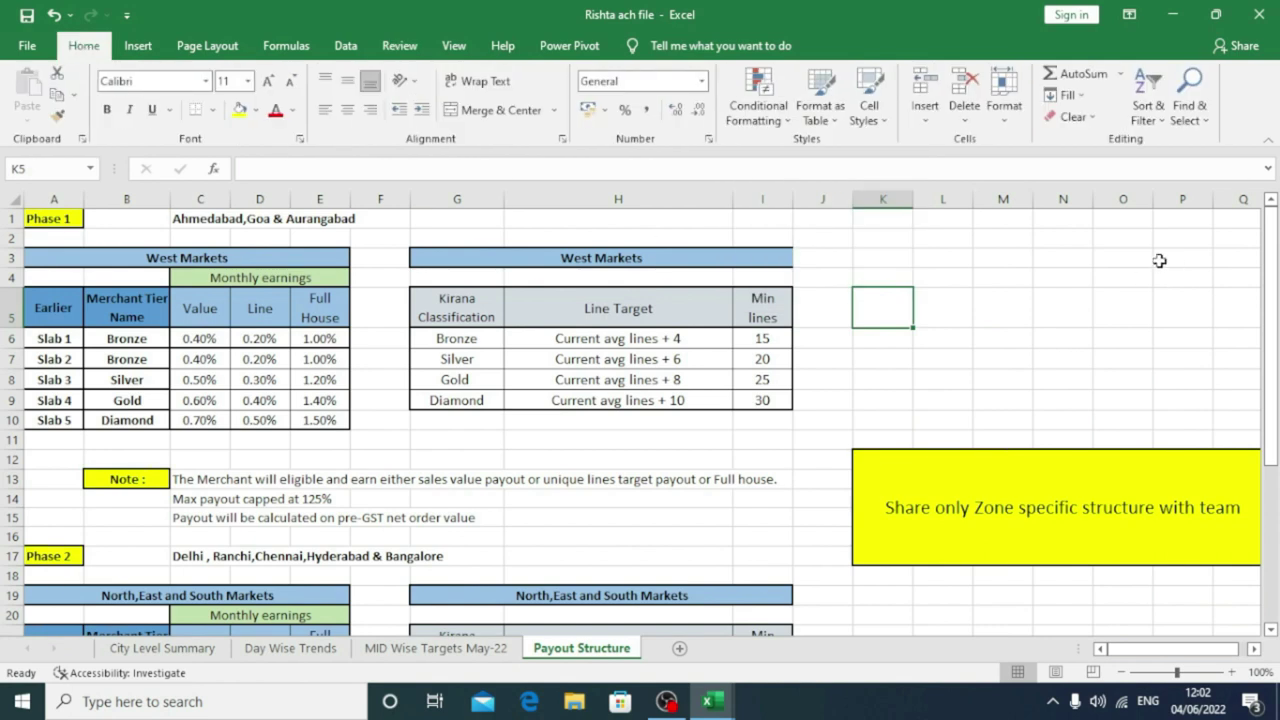
left_click(1006, 115)
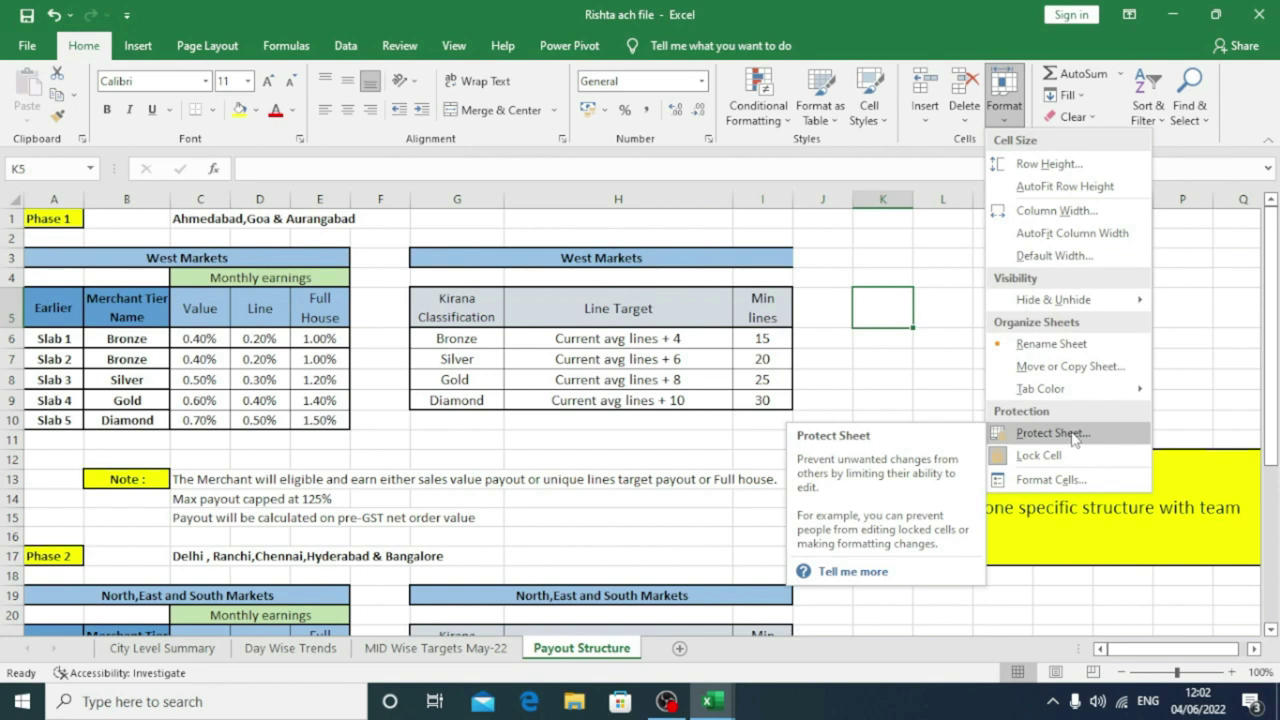
left_click(1078, 436)
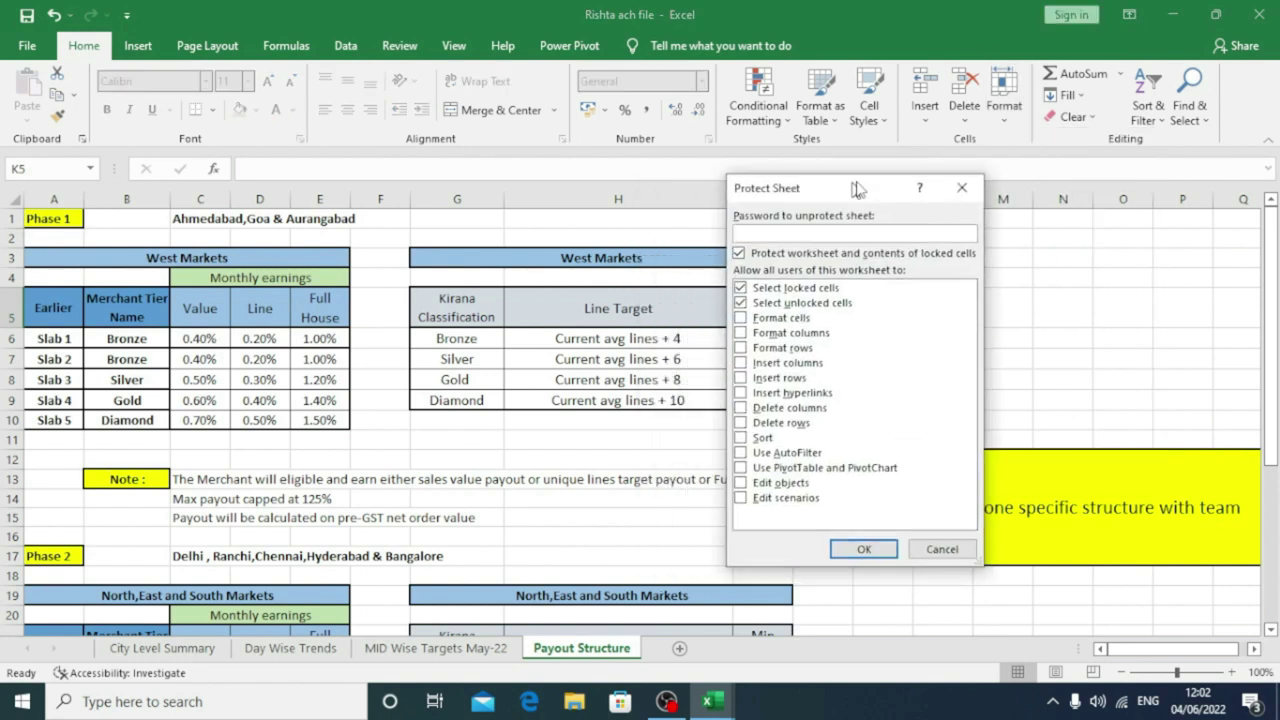
left_click_drag(772, 191, 870, 179)
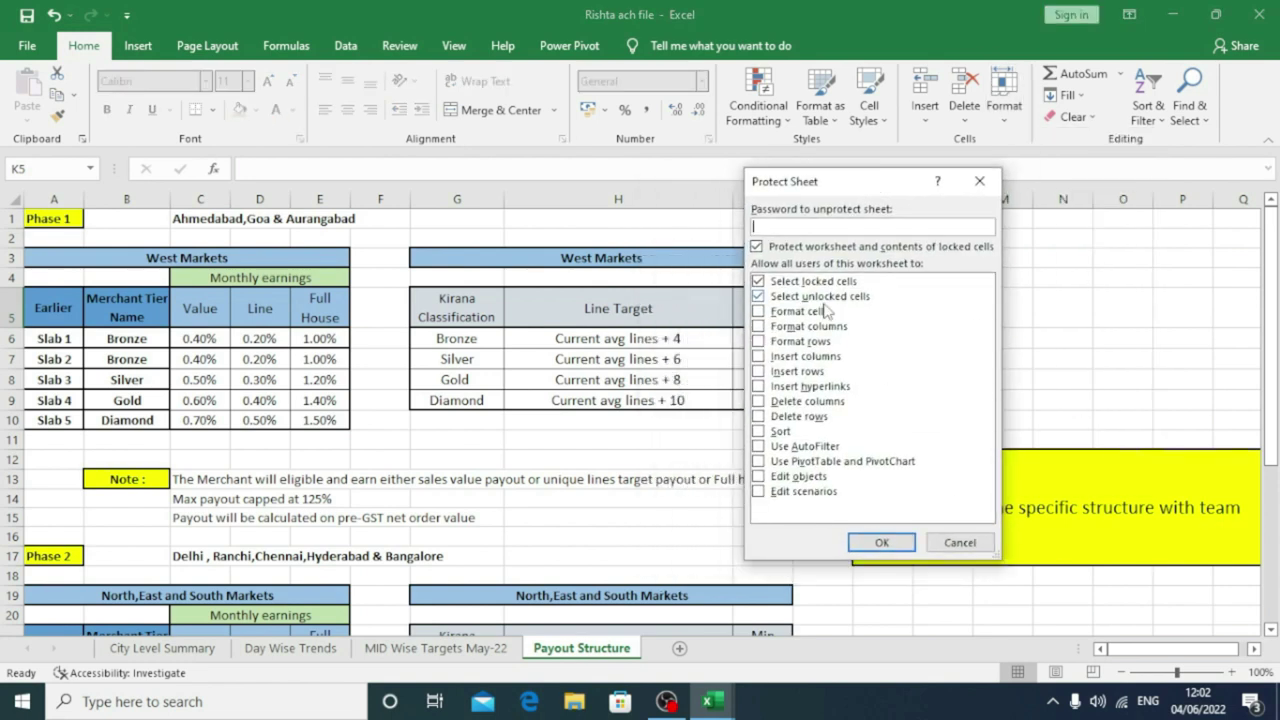
left_click(958, 542)
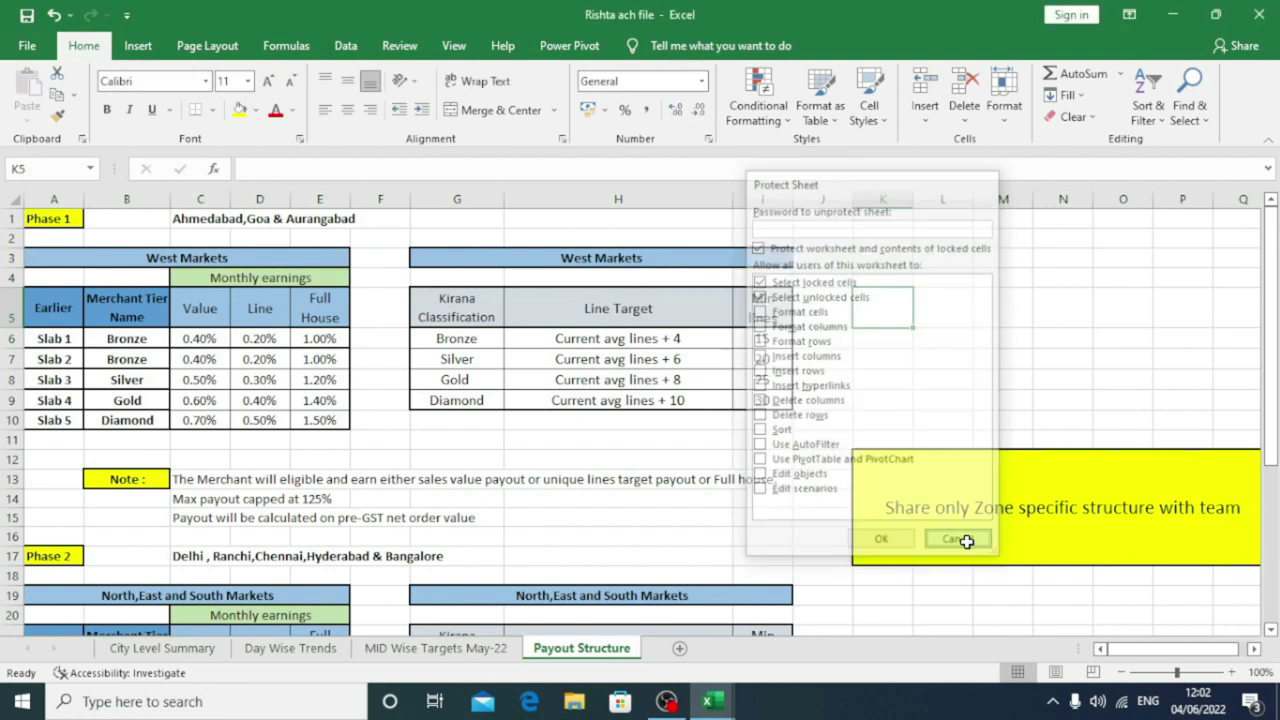
- Protect the sheet from the Review tab with a confirmed password, allowing Insert columns
left_click(412, 46)
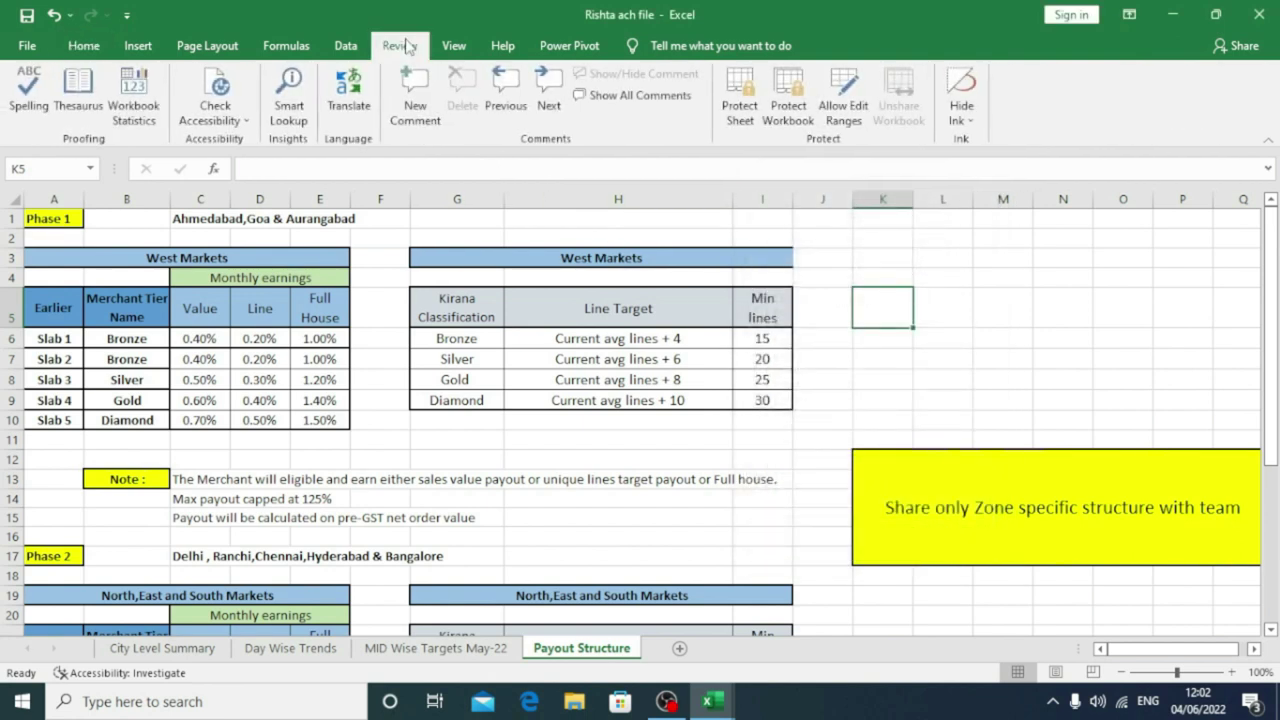
left_click(738, 93)
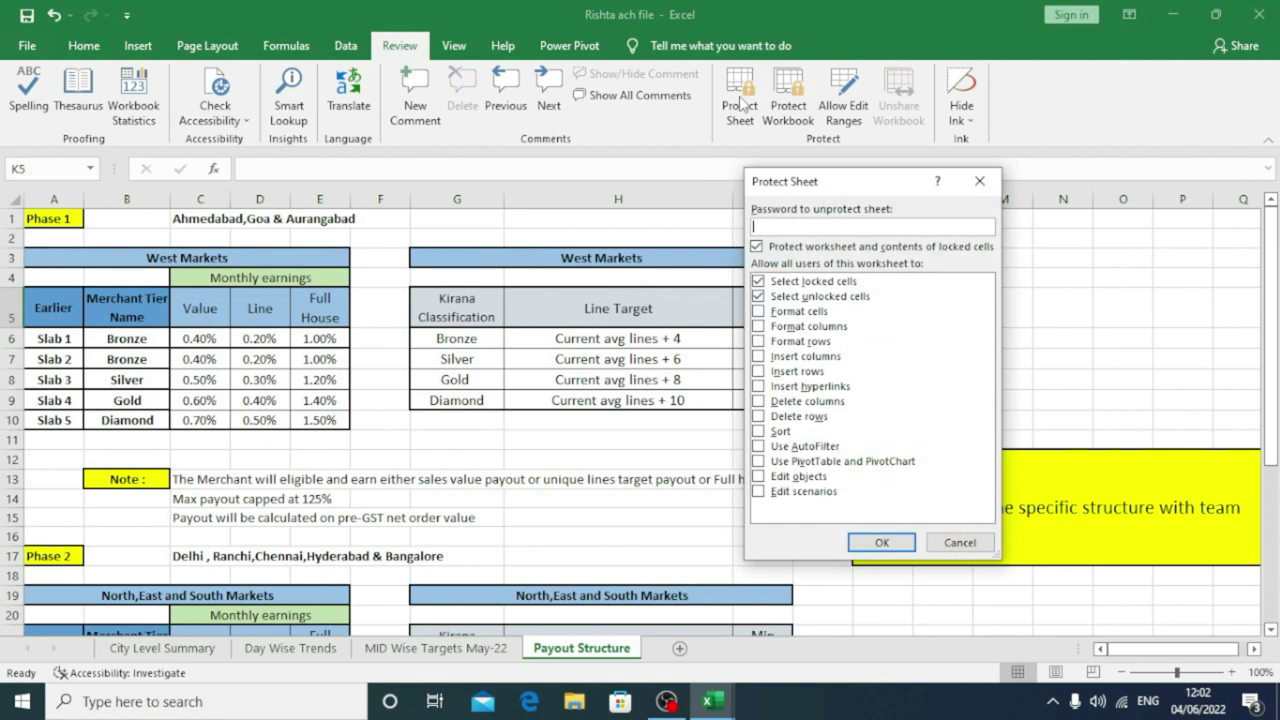
left_click_drag(804, 185, 950, 192)
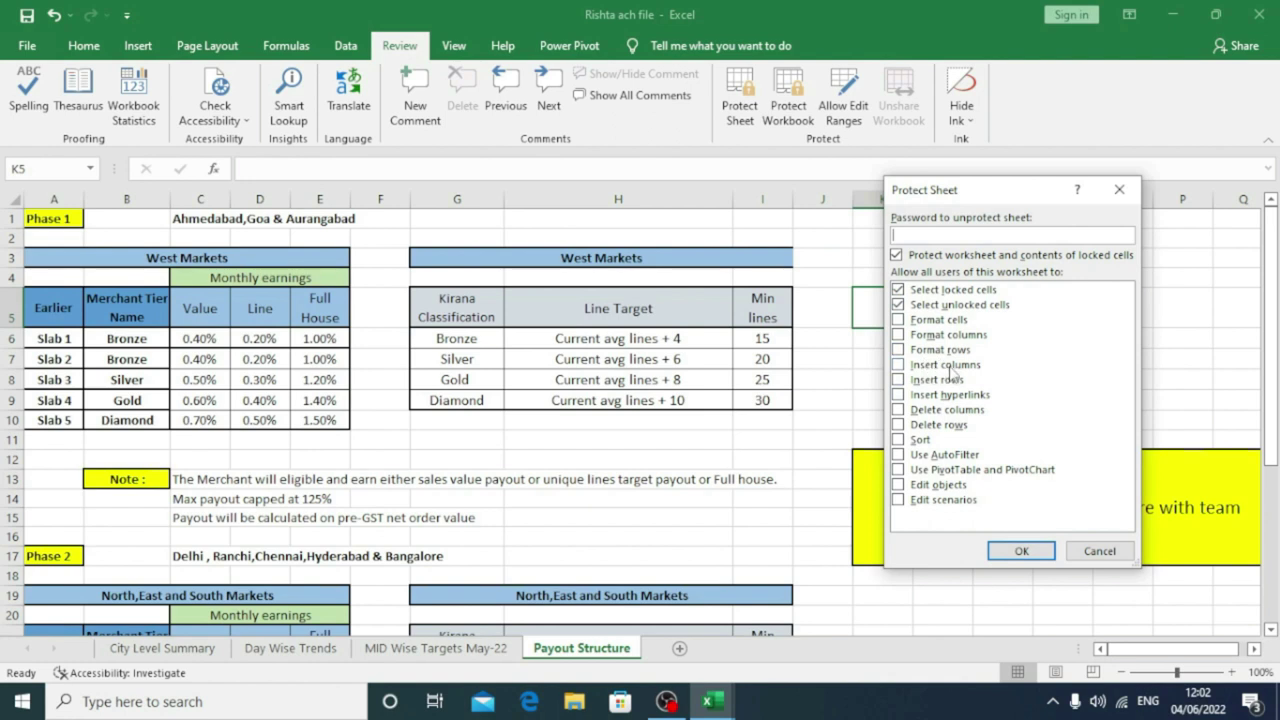
left_click(907, 367)
left_click(918, 234)
left_click_drag(915, 192, 841, 202)
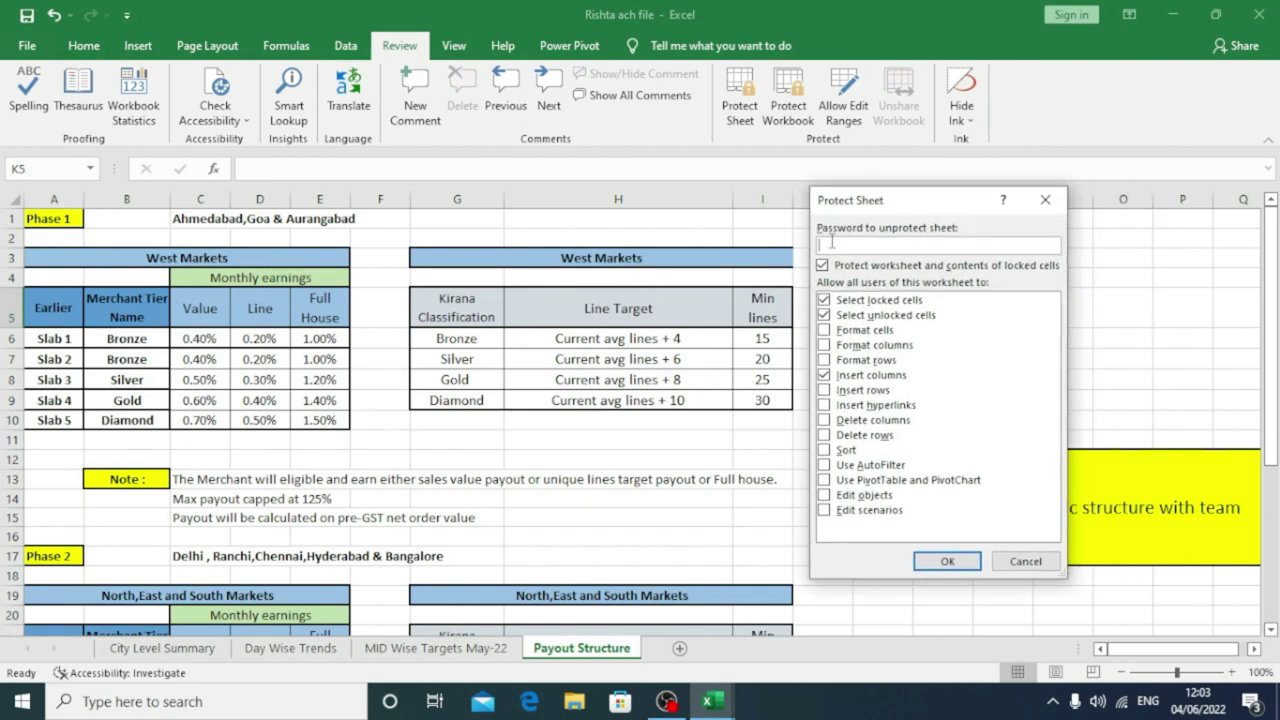
key("Return")
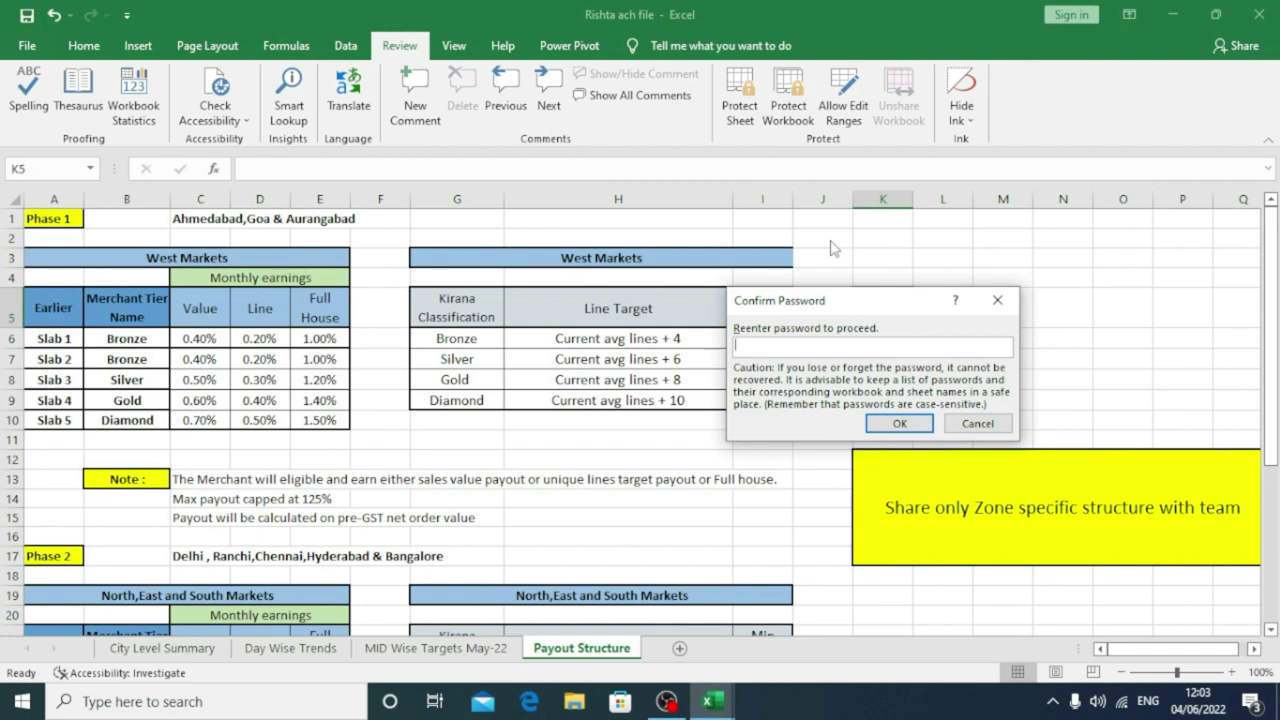
key("Return")
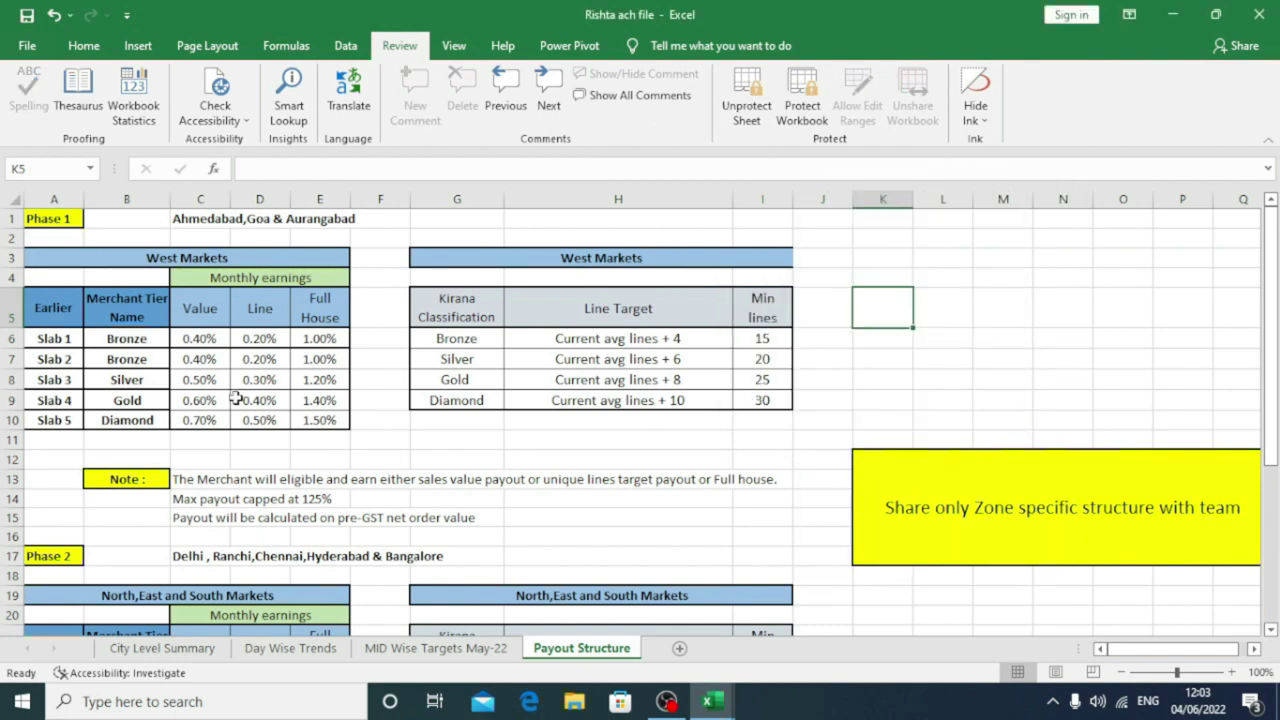
- Try deleting the Gold cell G8 and dismiss the protected-sheet warning
left_click(457, 379)
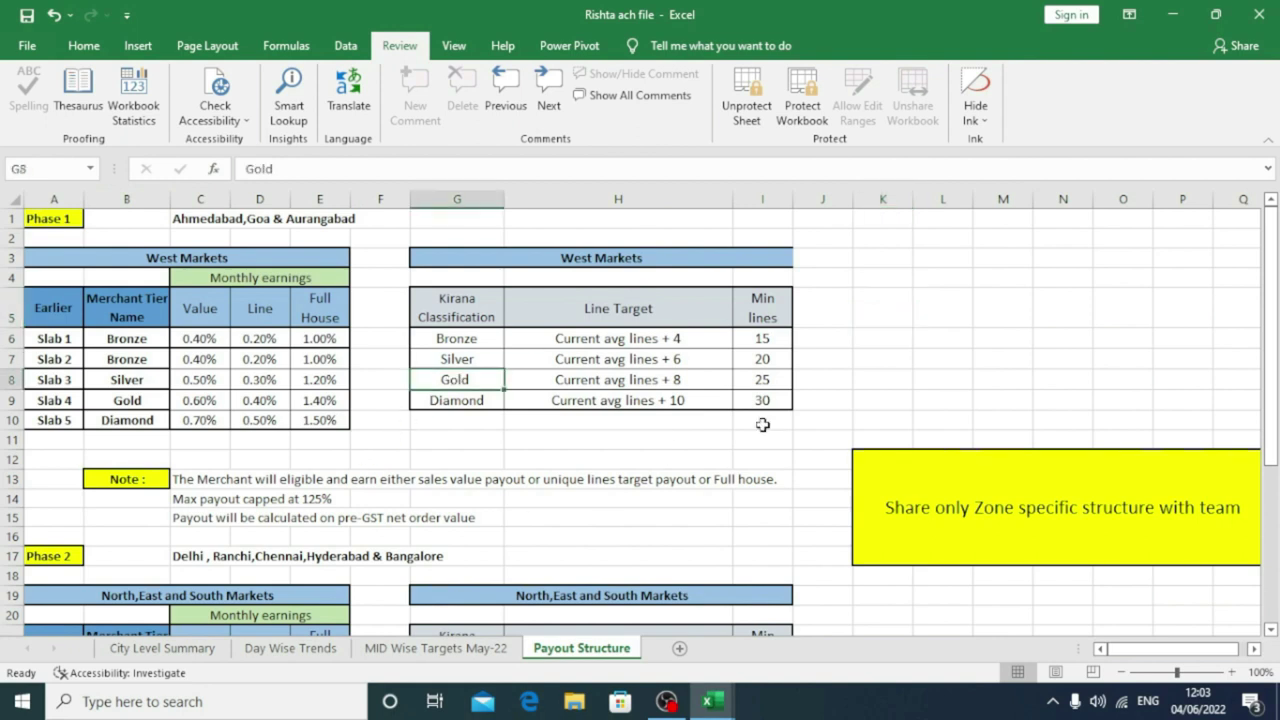
key("Delete")
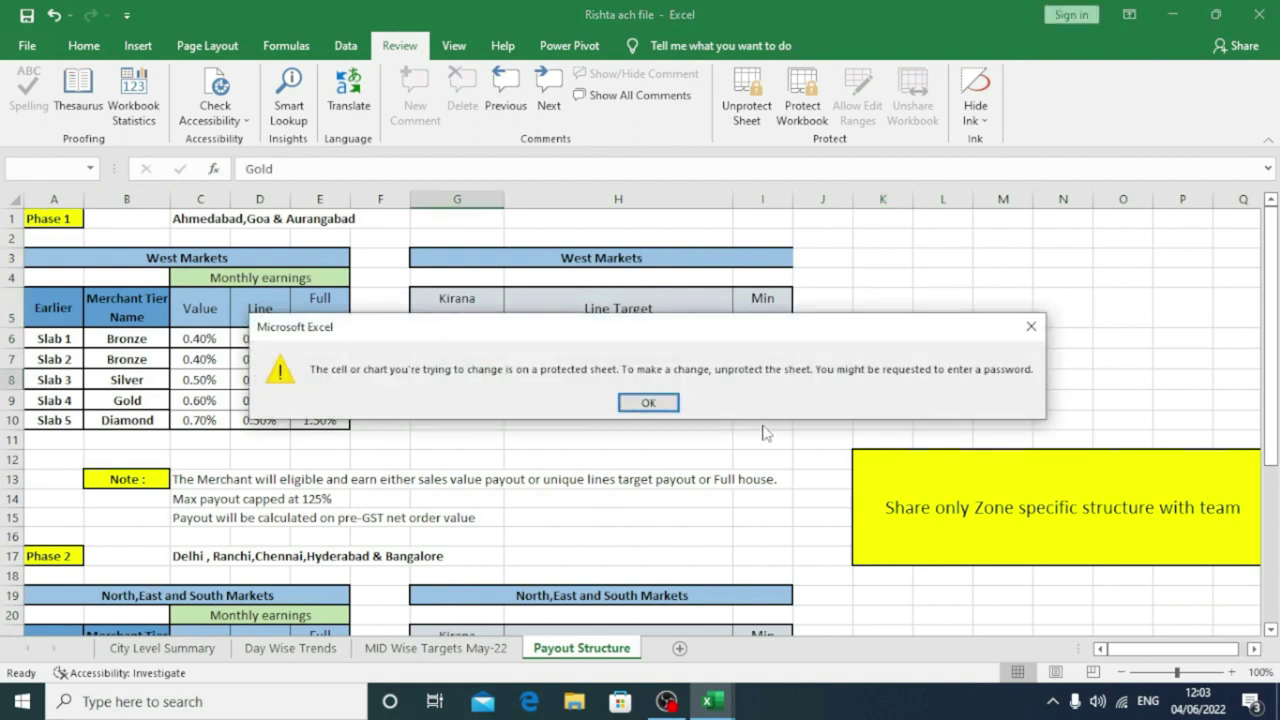
left_click(648, 403)
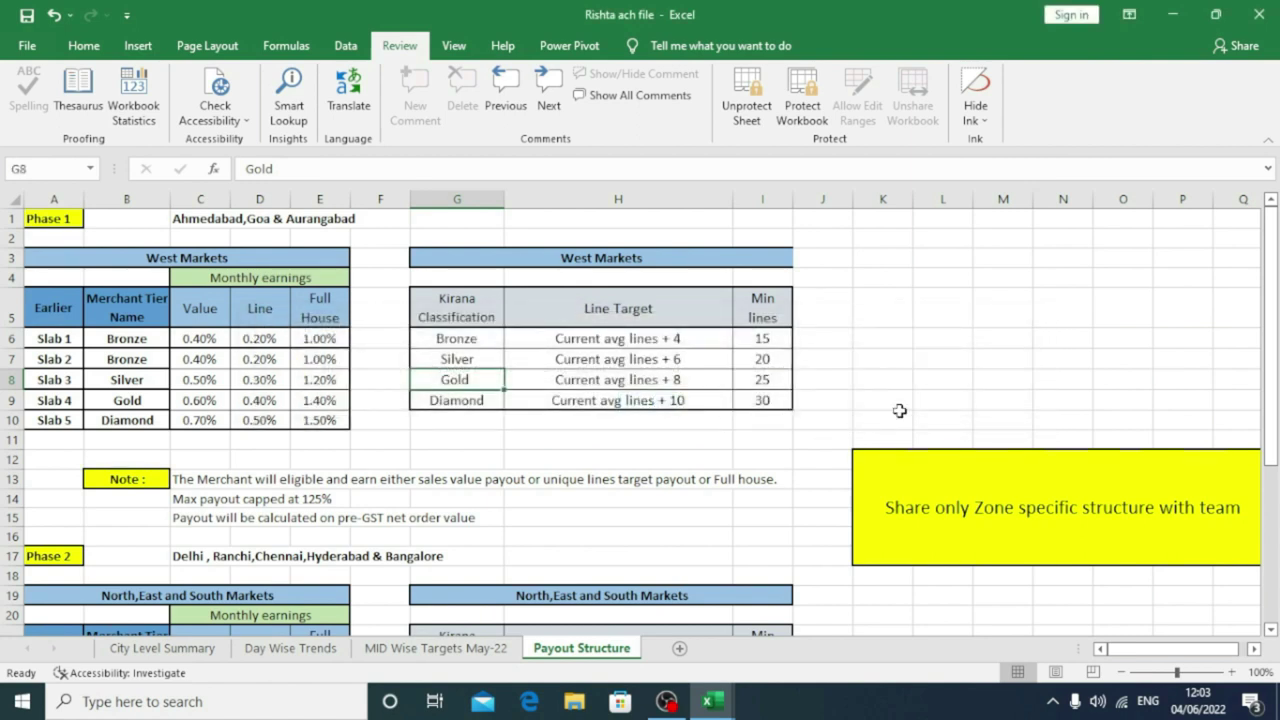
- Select column K and insert a new sheet column there
left_click(886, 188)
left_click(883, 192)
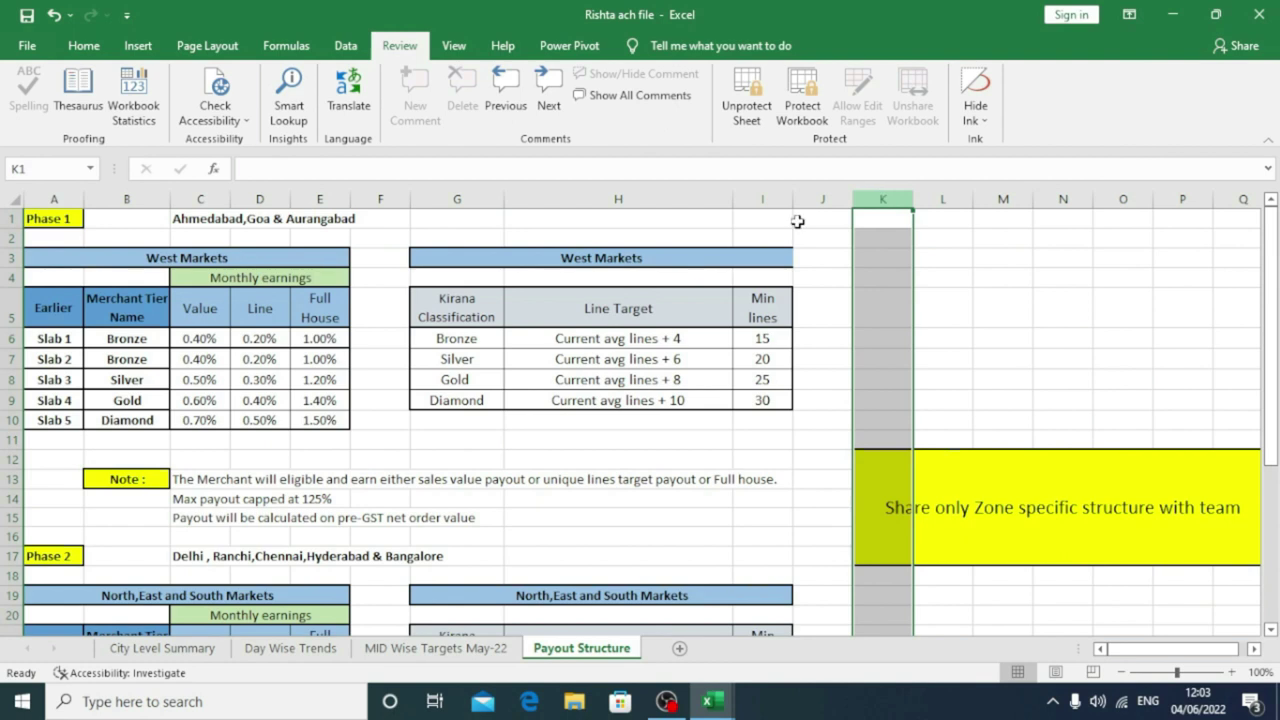
left_click(84, 46)
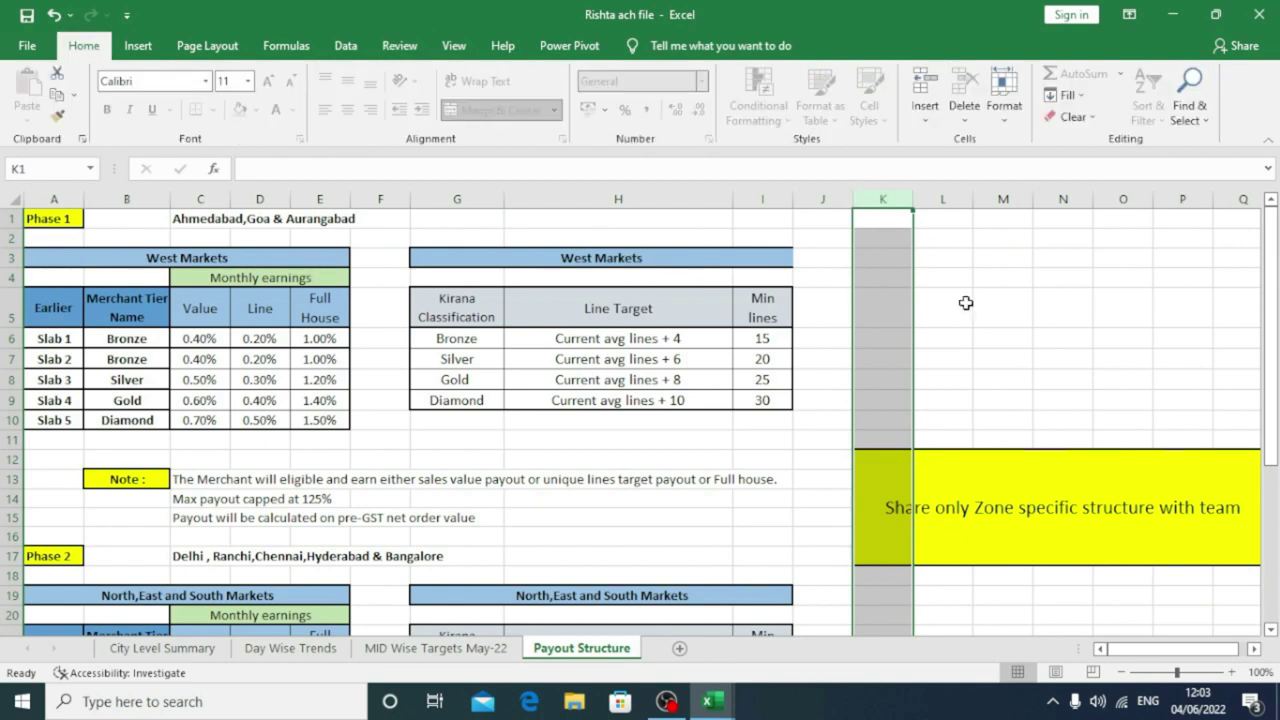
left_click(925, 122)
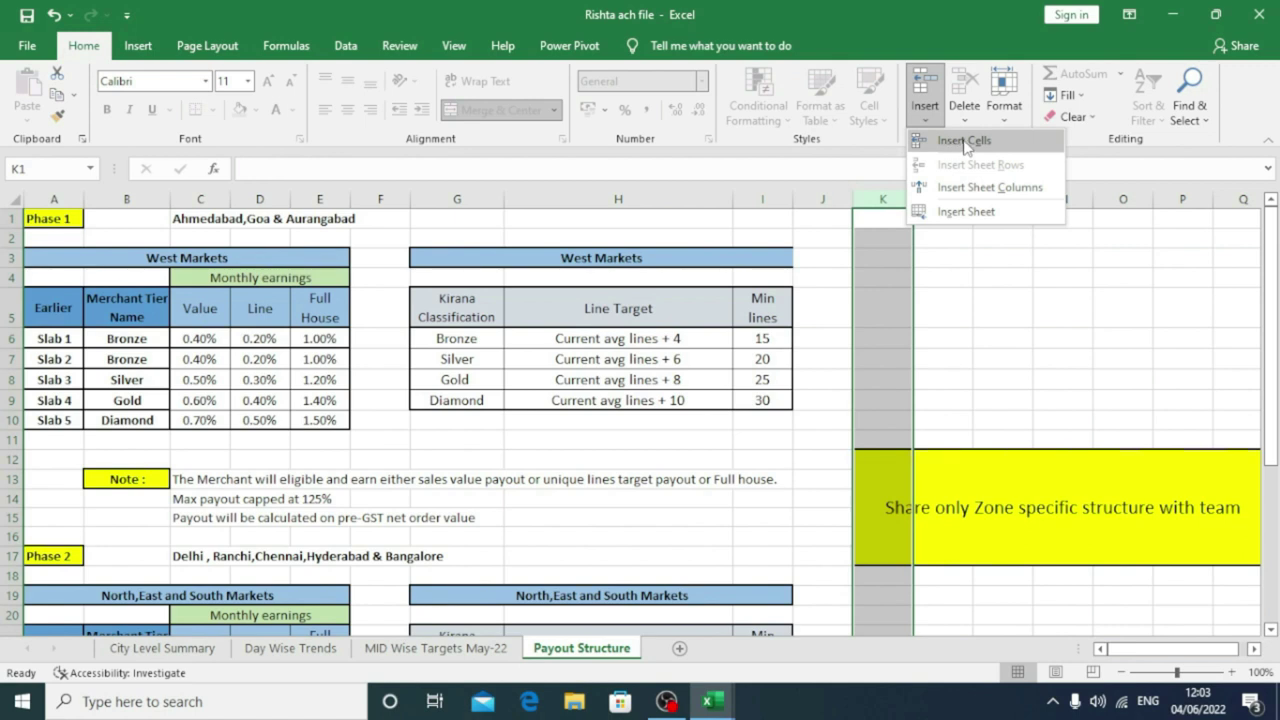
left_click(964, 142)
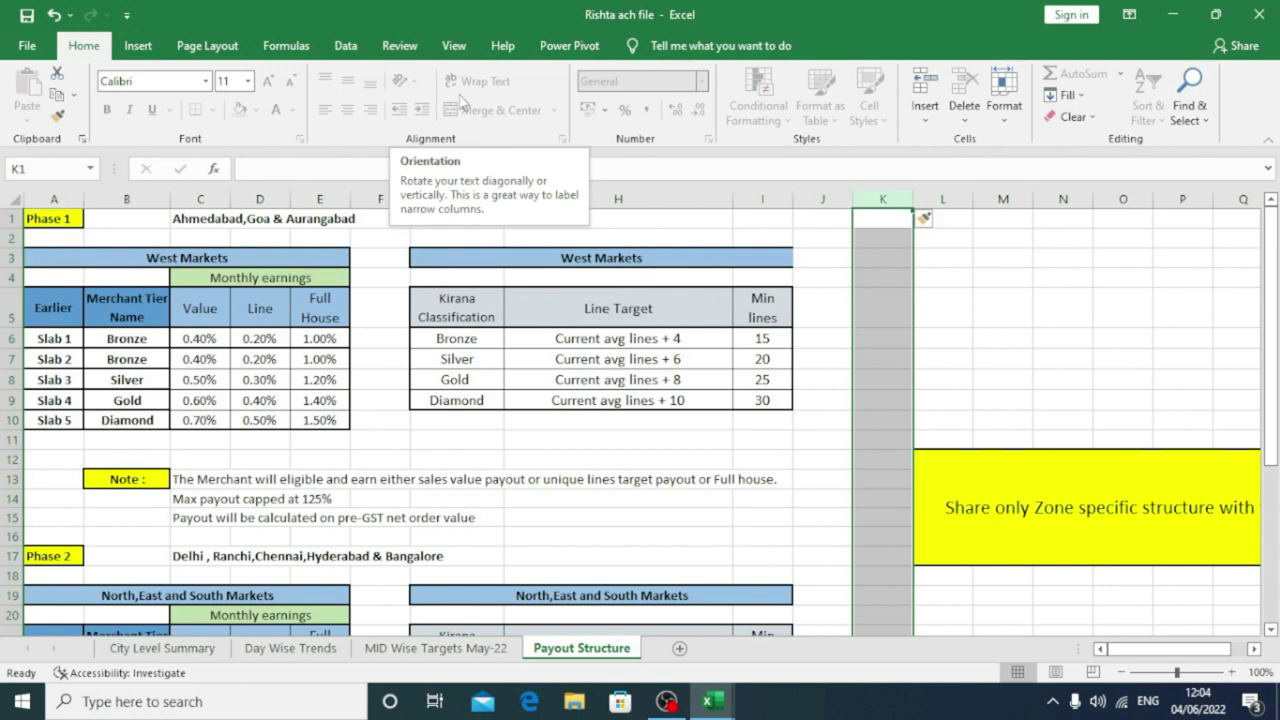
- Unprotect the Payout Structure sheet by entering its sheet password
left_click(408, 48)
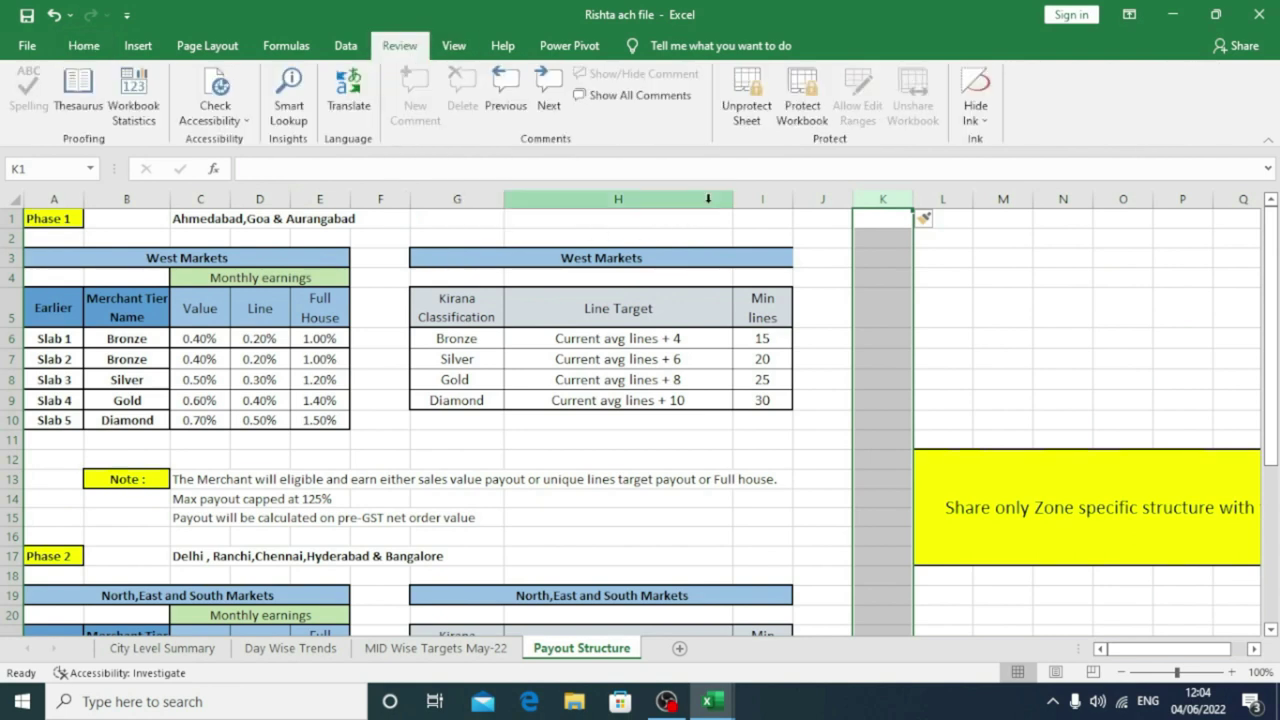
left_click(751, 110)
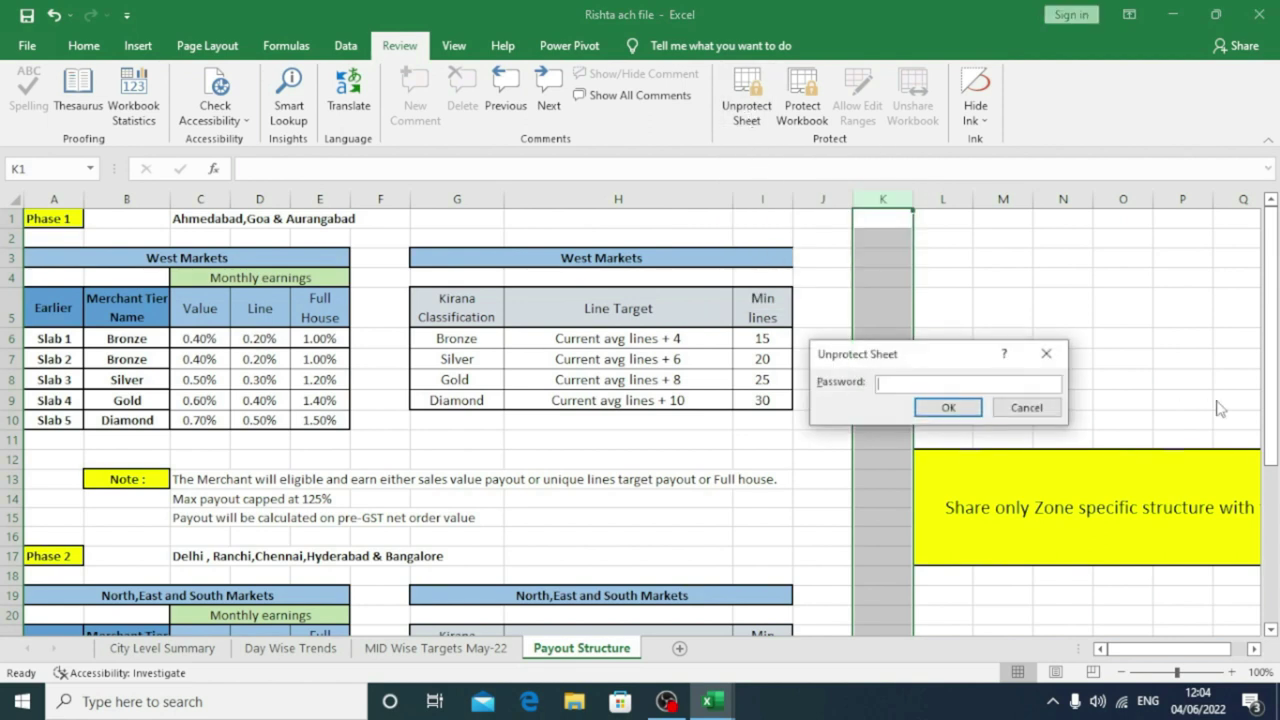
key("Return")
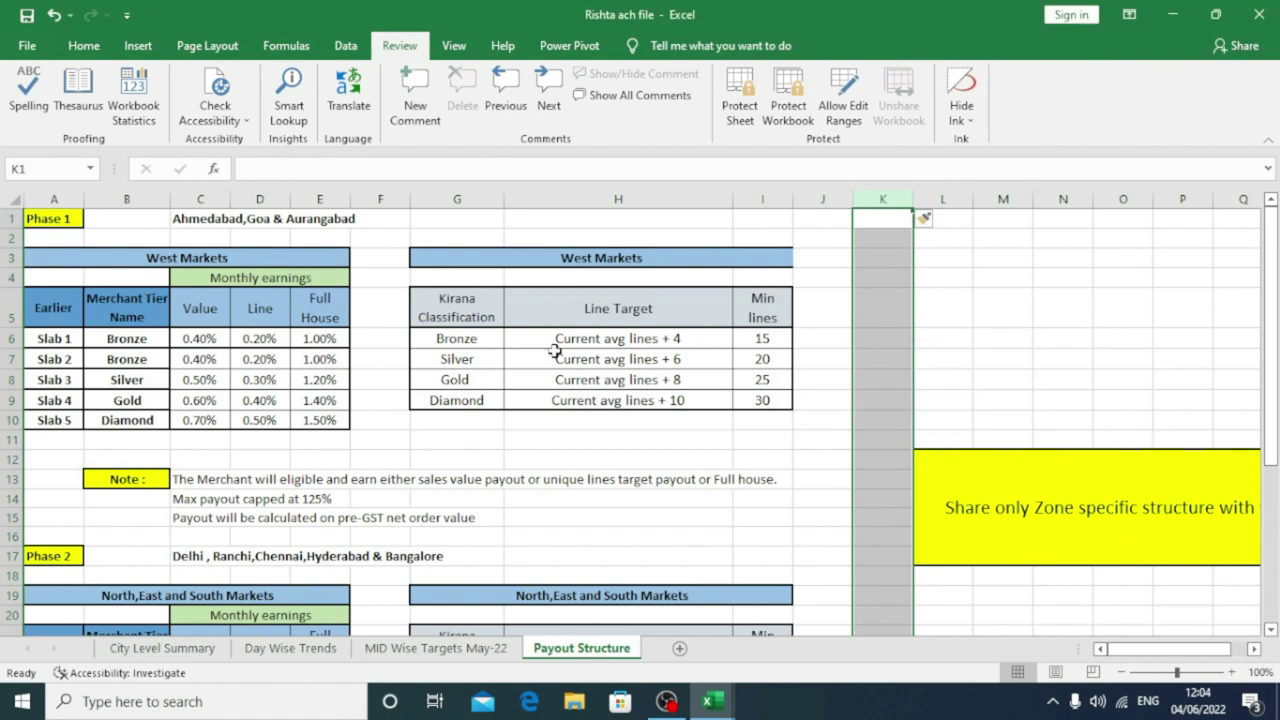
- Test editing by typing in cell K9, then discard the entry
left_click(903, 395)
type("rfwer")
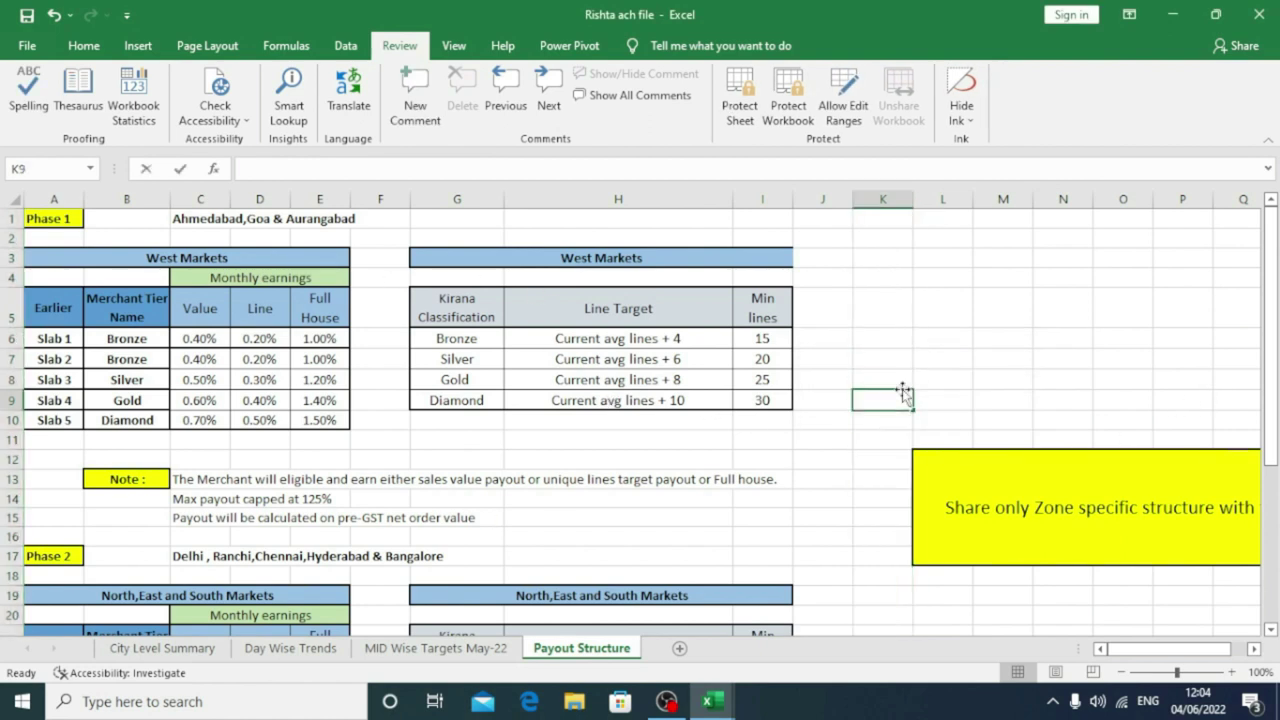
key("Escape")
- Look through the City Level Summary, Day Wise Trends and MID Wise Targets May-22 sheets, then return to Payout Structure
left_click(159, 653)
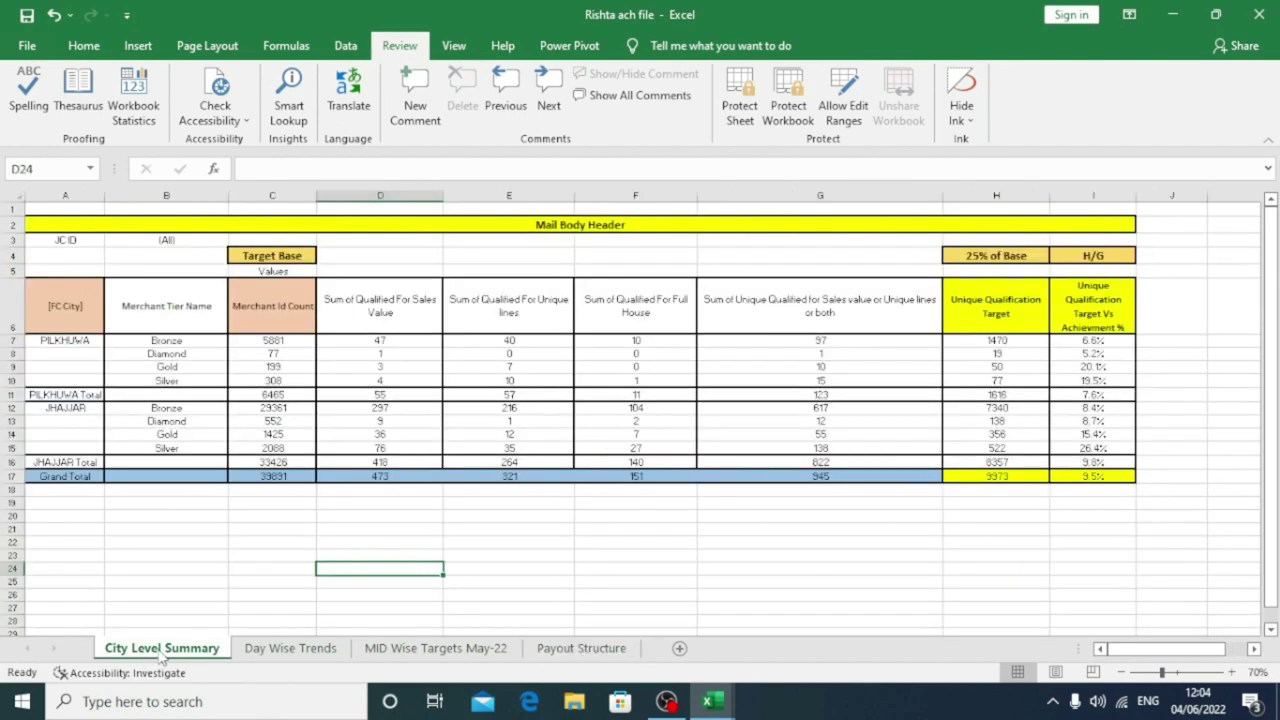
left_click(324, 655)
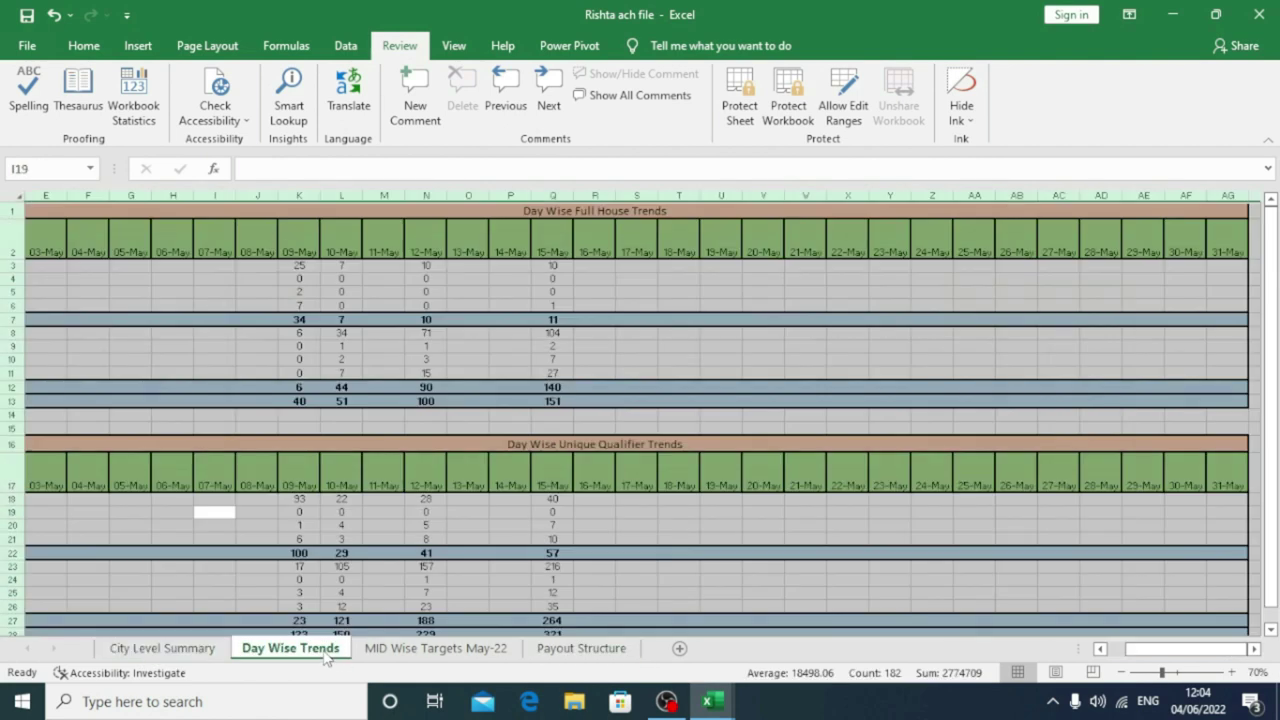
left_click(445, 654)
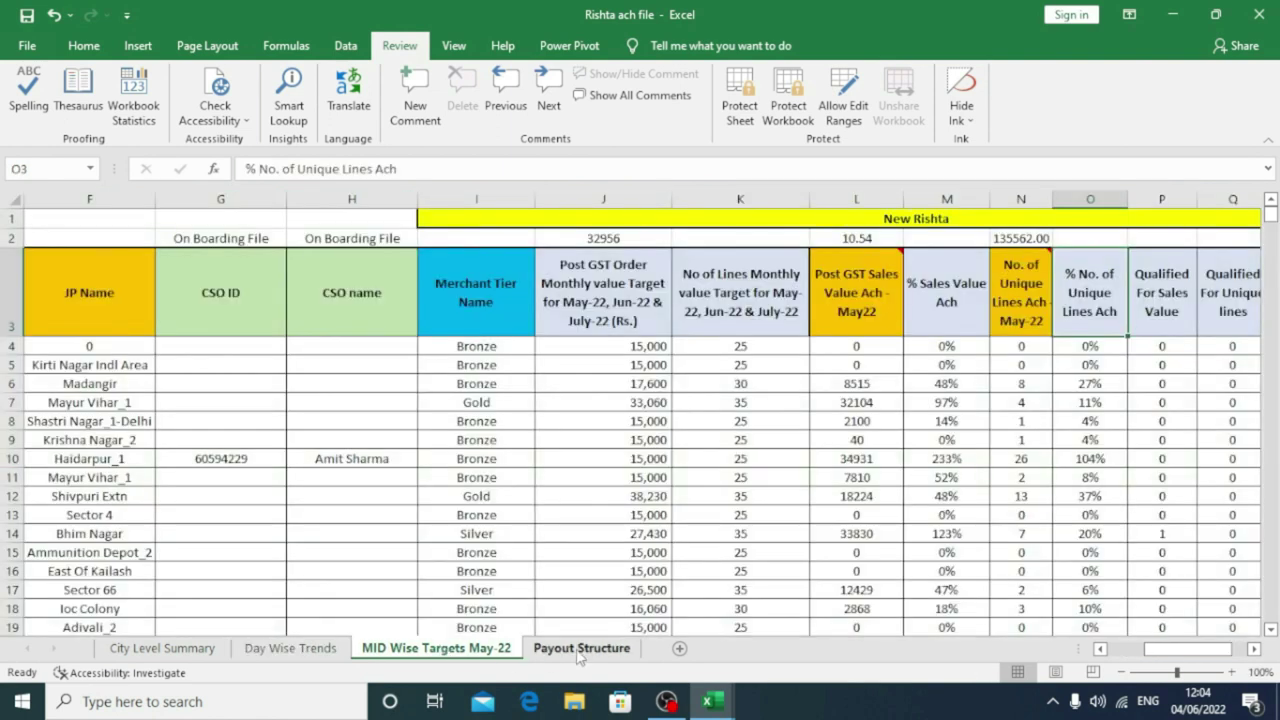
left_click(582, 654)
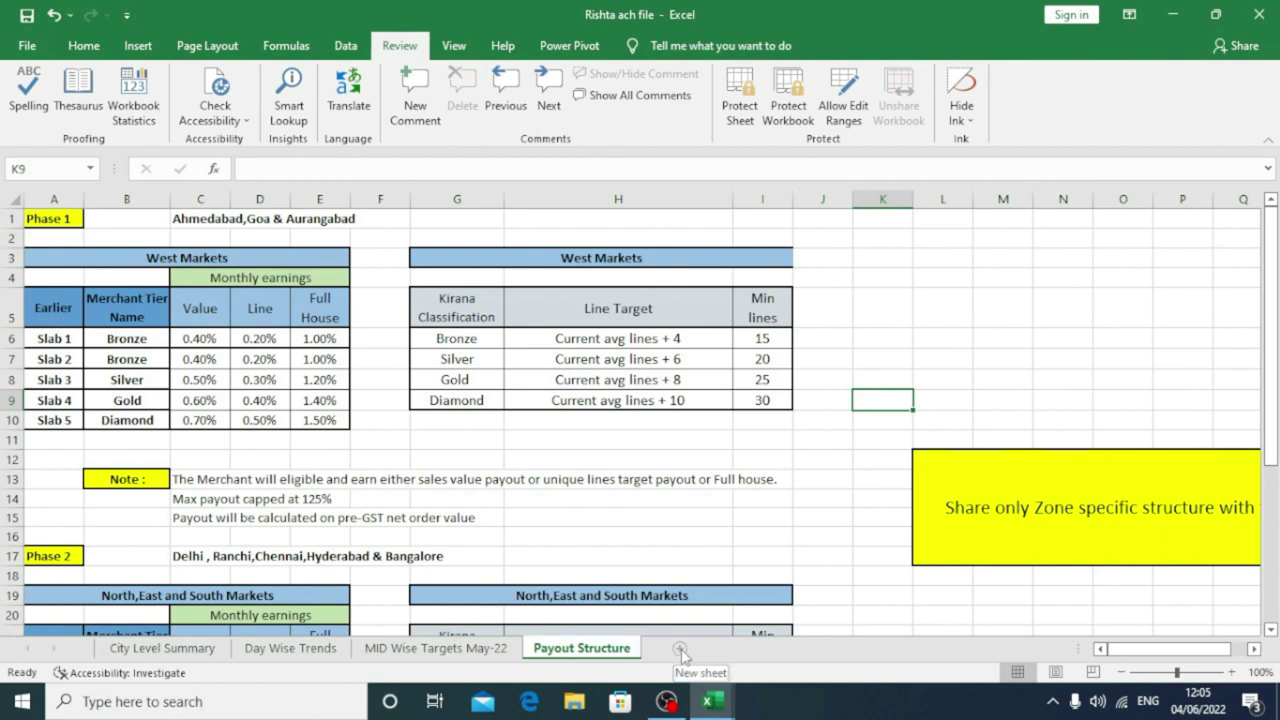
- Insert a blank Sheet1, then delete it from the workbook
left_click(680, 650)
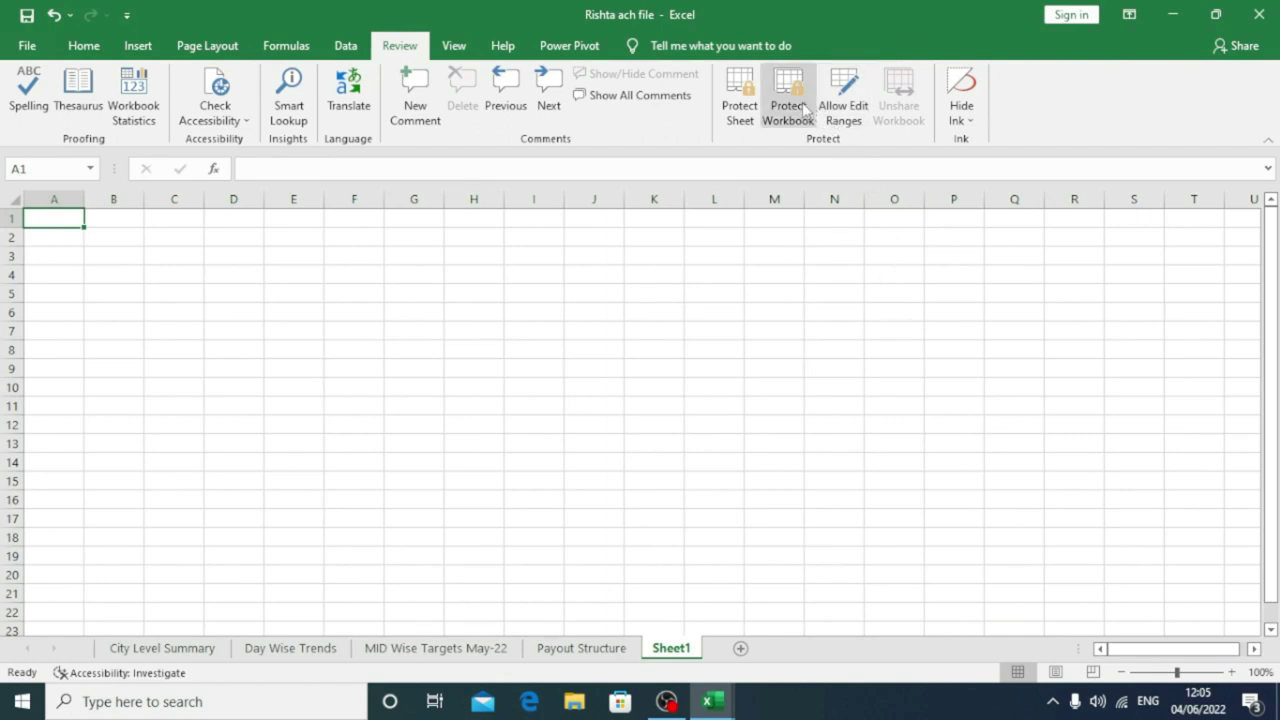
left_click(534, 350)
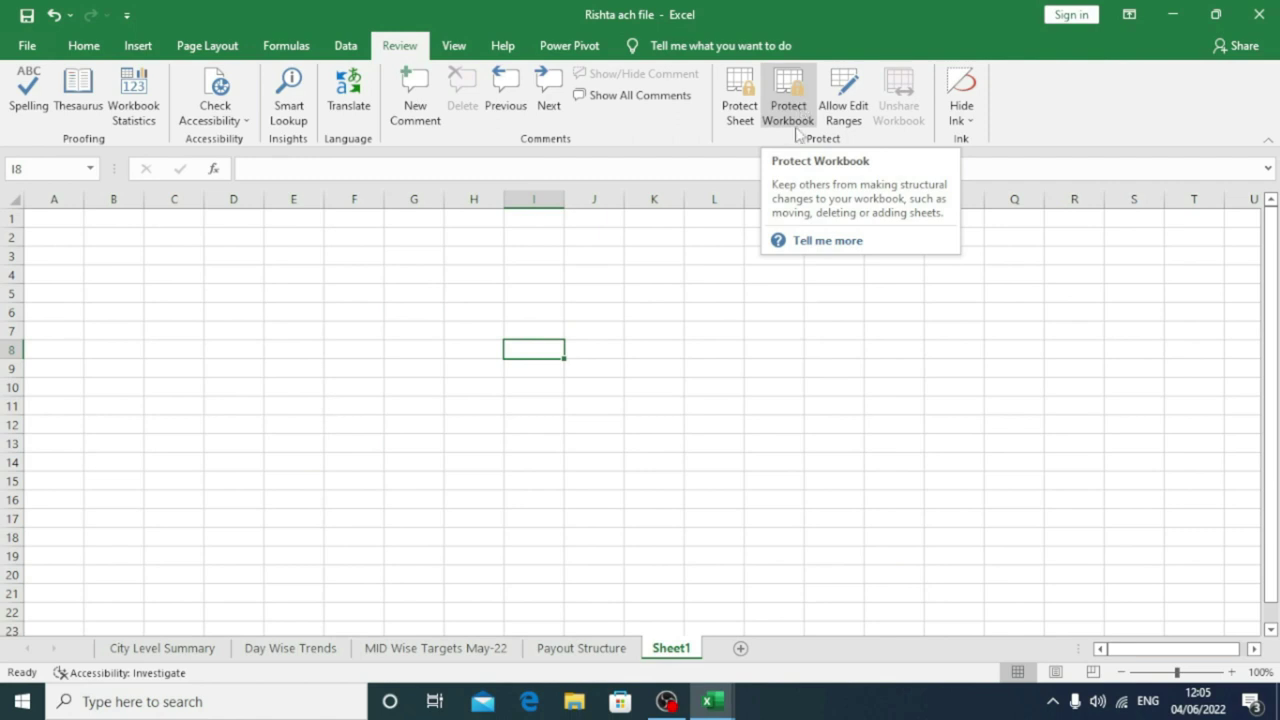
right_click(668, 652)
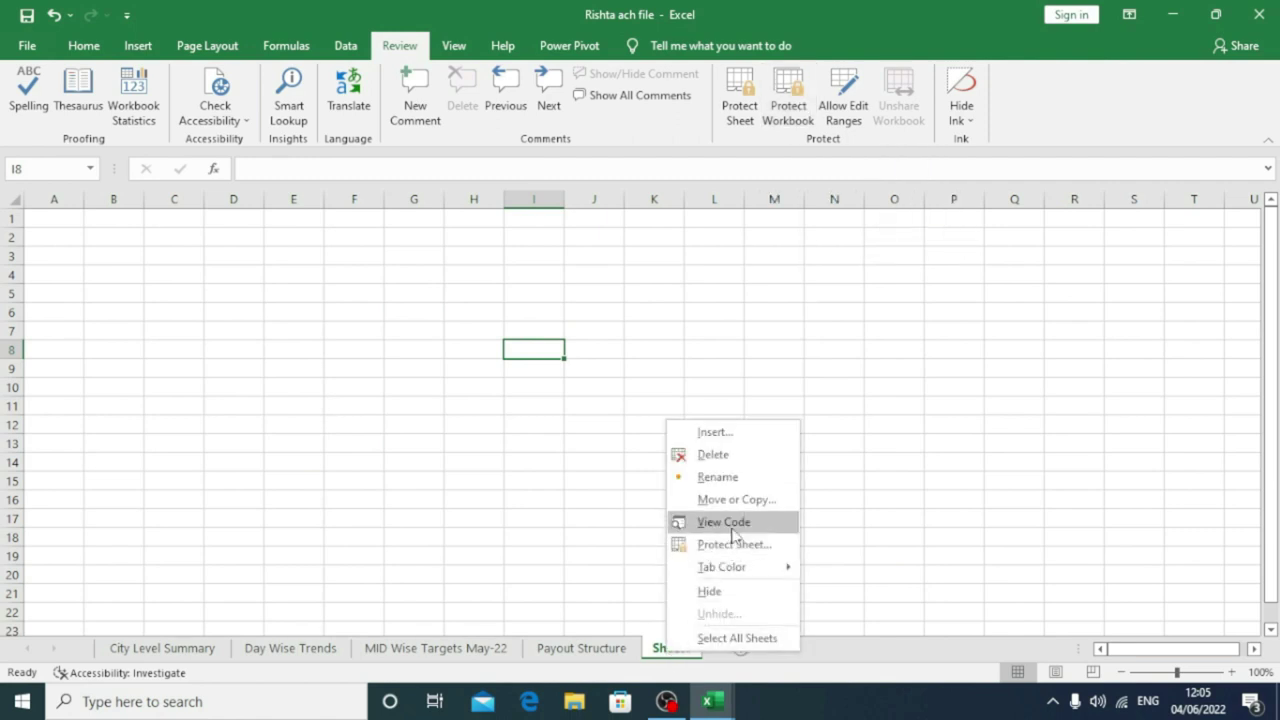
left_click(722, 452)
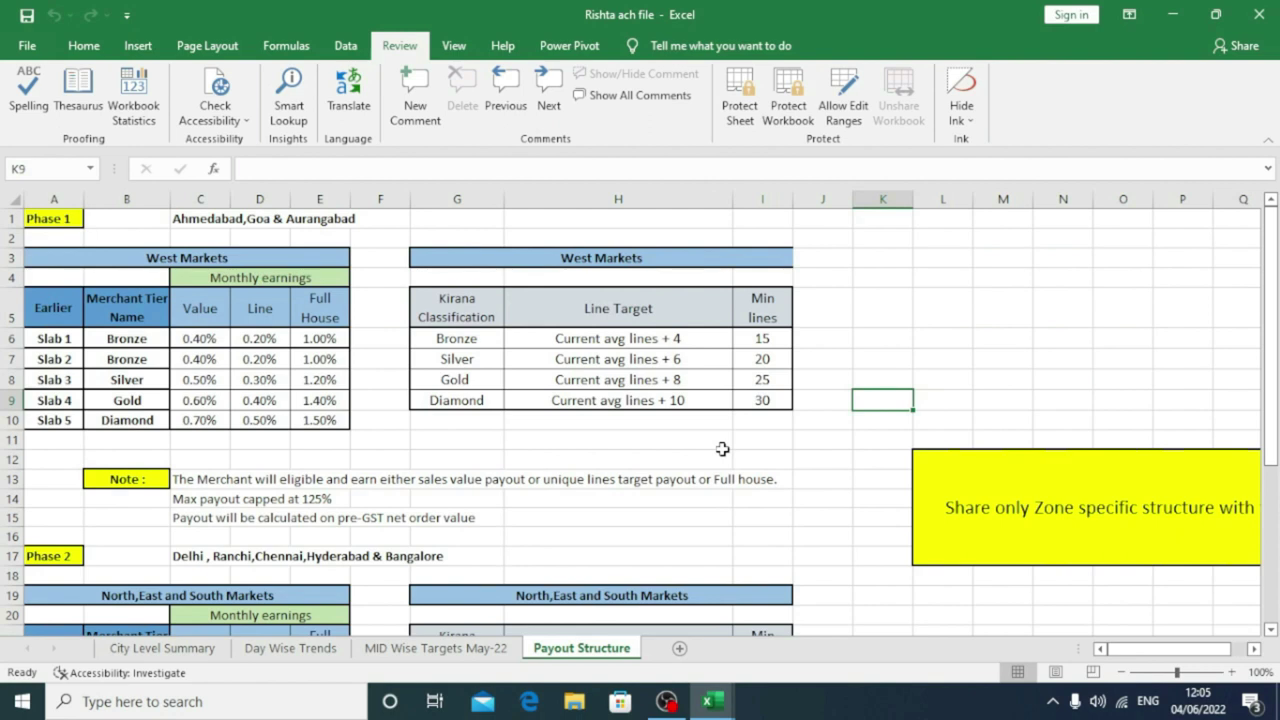
- Protect the workbook structure with a password, entered twice
left_click(797, 106)
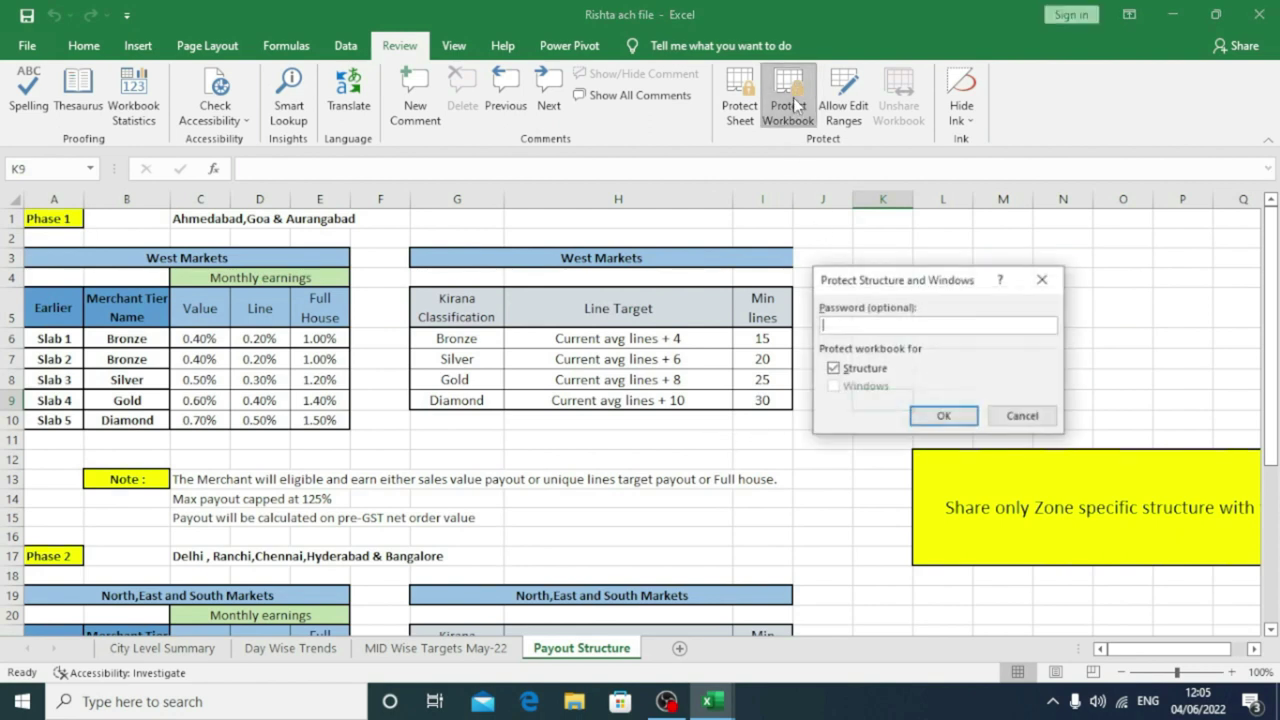
left_click_drag(872, 285, 833, 267)
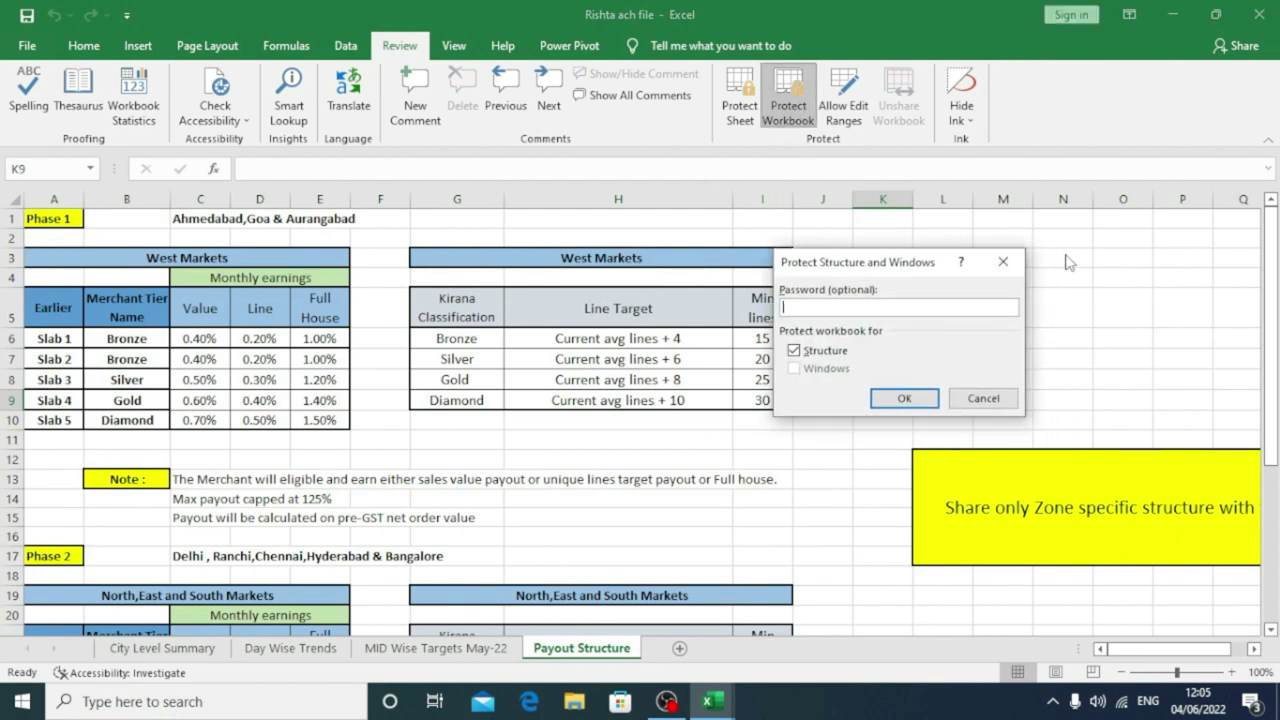
key("Return")
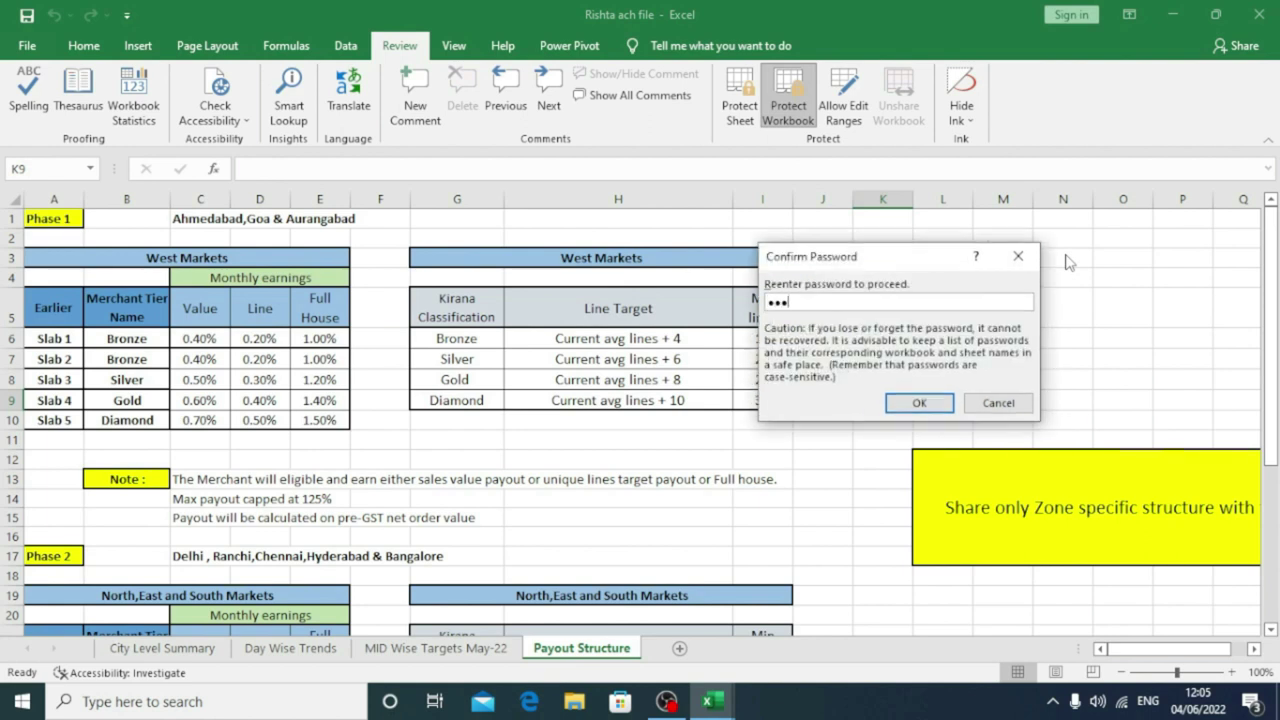
key("Return")
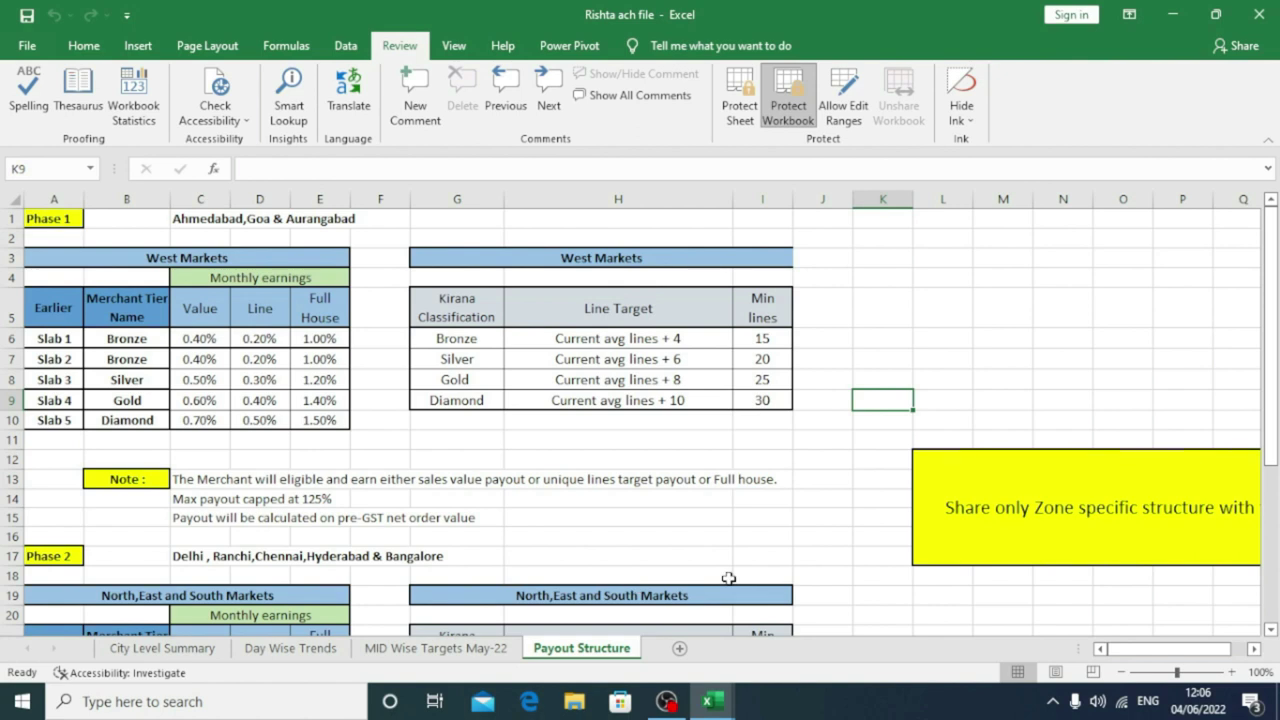
- Unprotect the workbook structure by entering its password
left_click(790, 100)
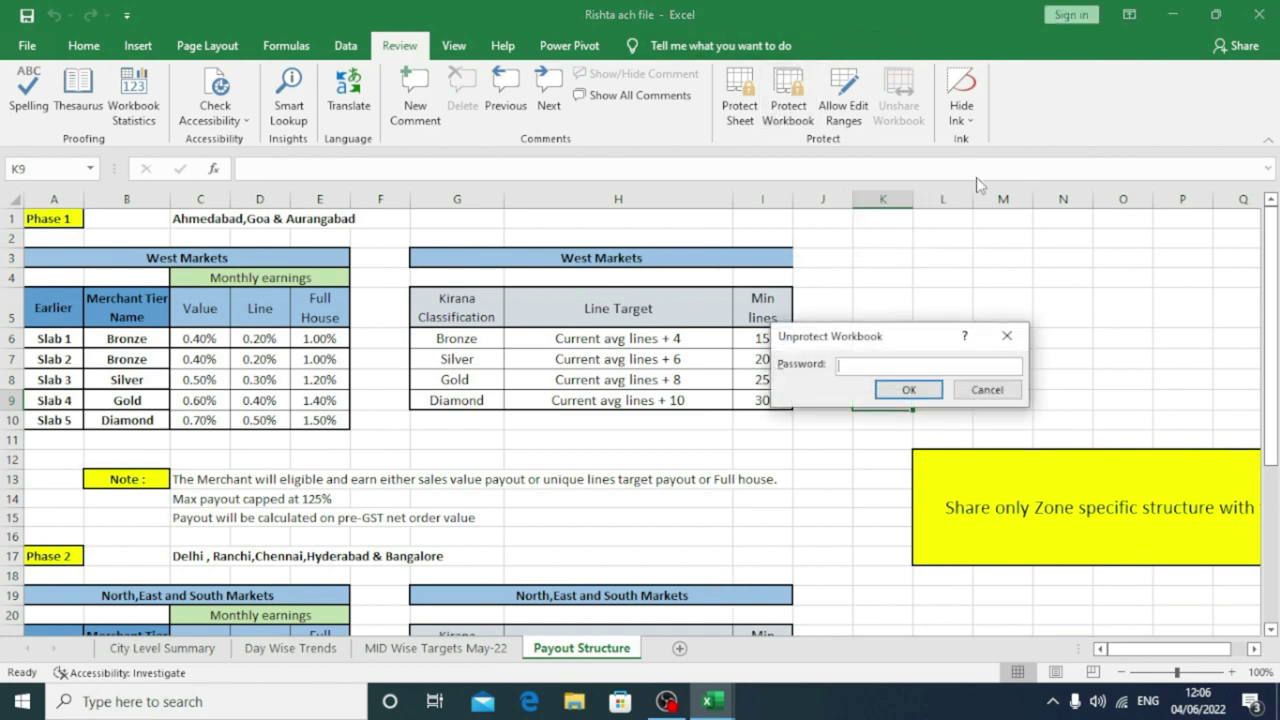
key("Return")
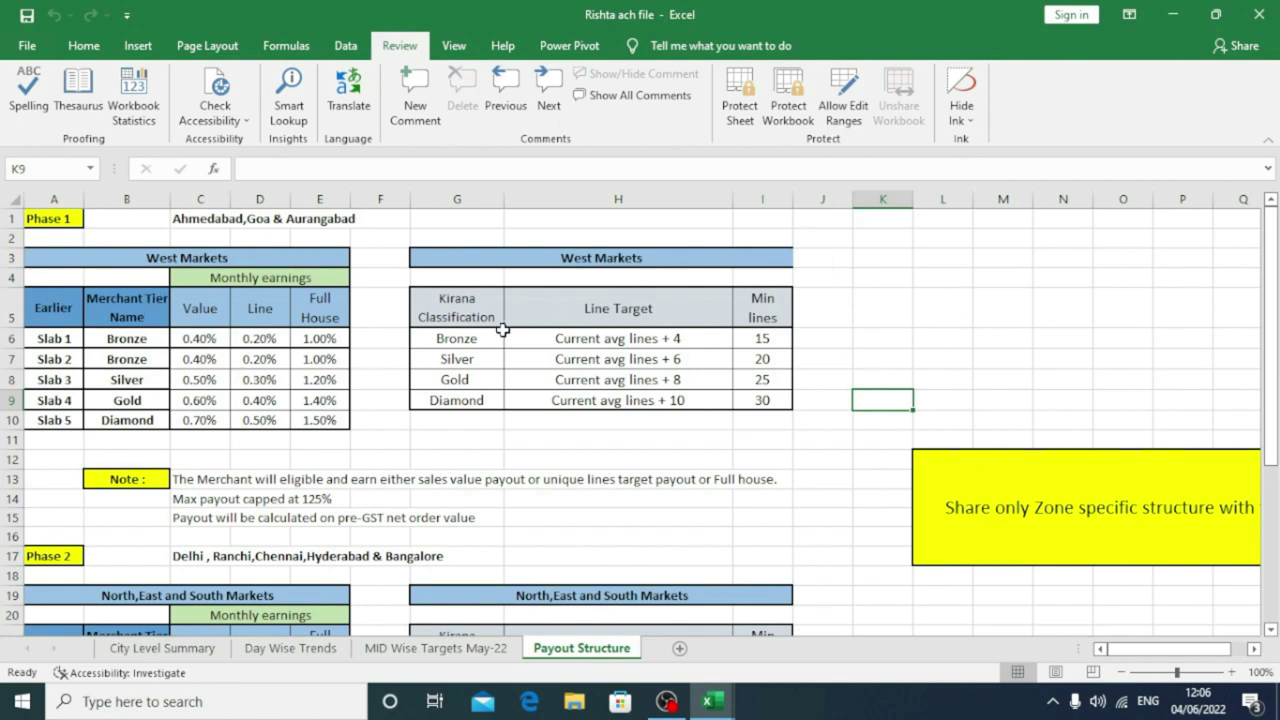
- Select the Kirana Classification table cells G5:I9
mouse_move(425, 296)
left_mouse_down()
mouse_move(586, 370)
mouse_move(762, 400)
left_mouse_up()
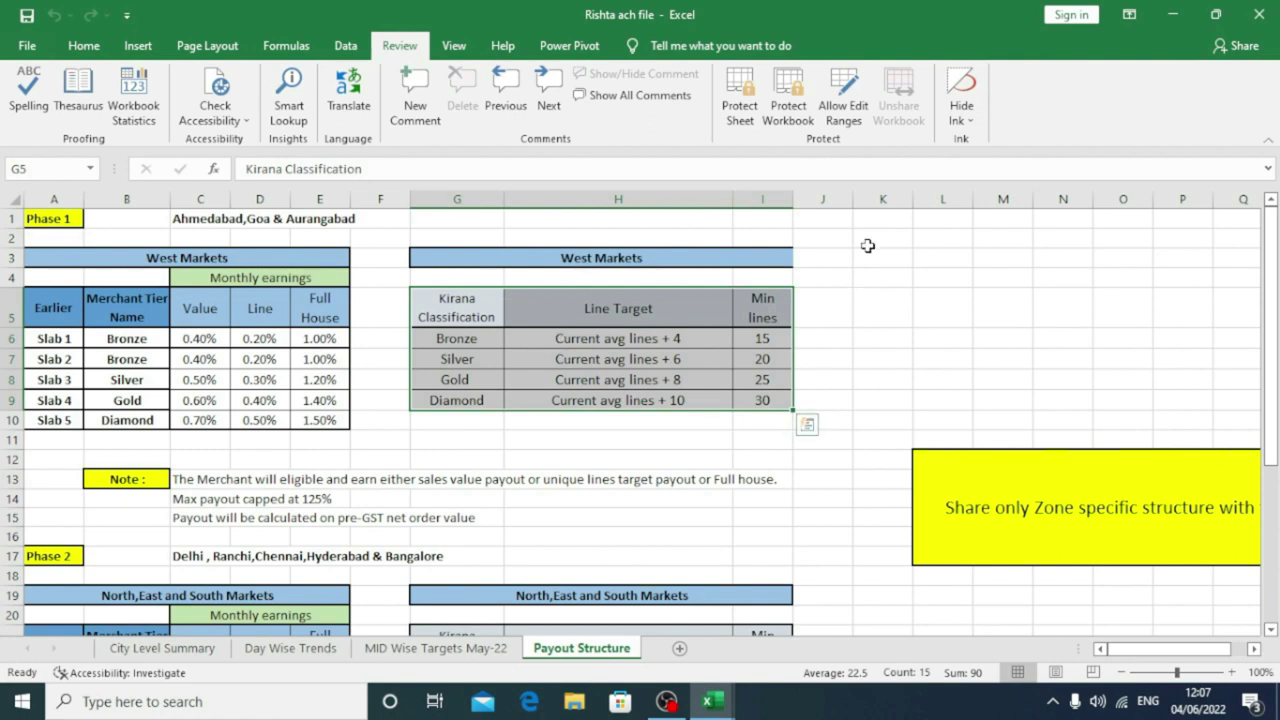
- In Allow Edit Ranges, create range 'Edit' referring to $G$5:$I$9 with a confirmed range password
left_click(845, 108)
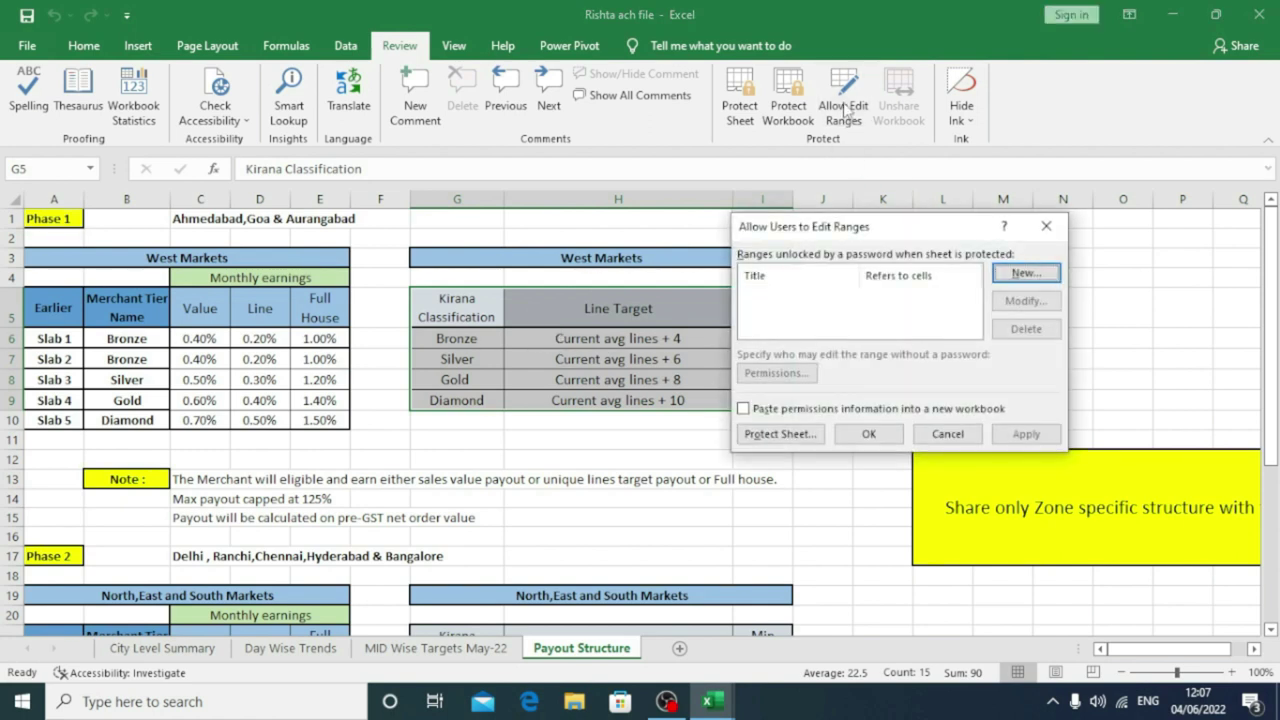
left_click_drag(800, 226, 796, 238)
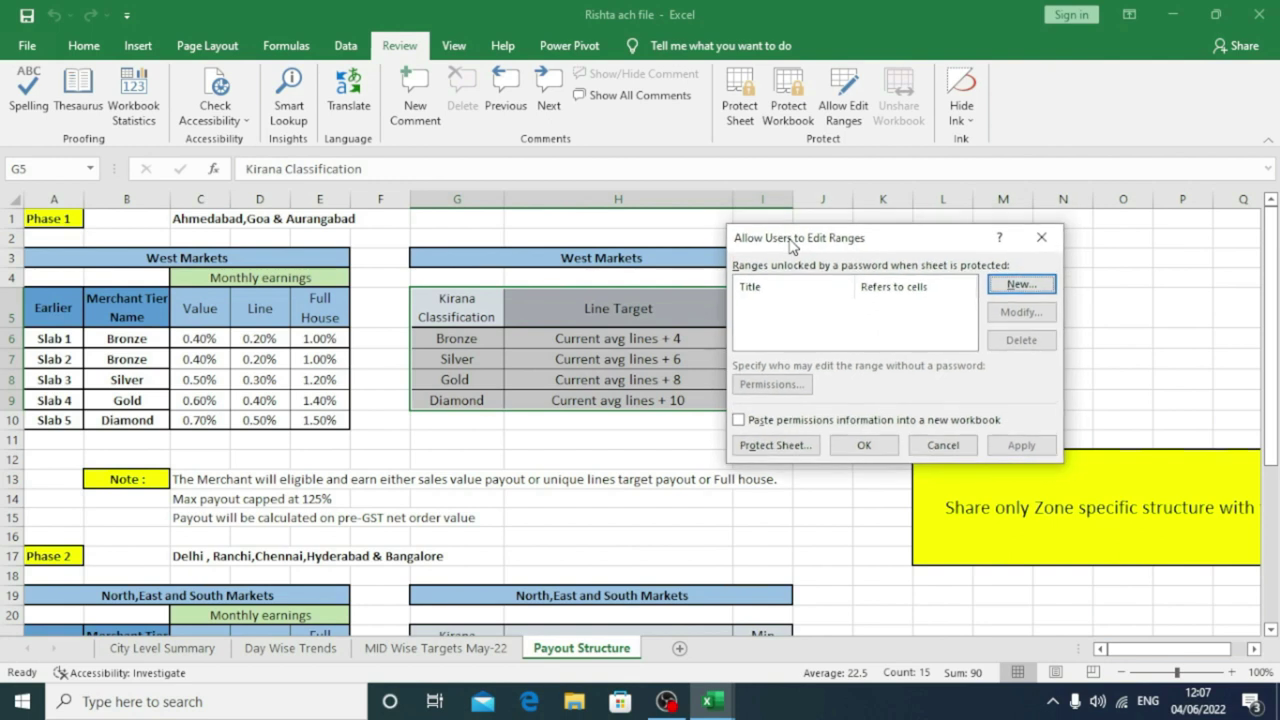
left_click(1018, 286)
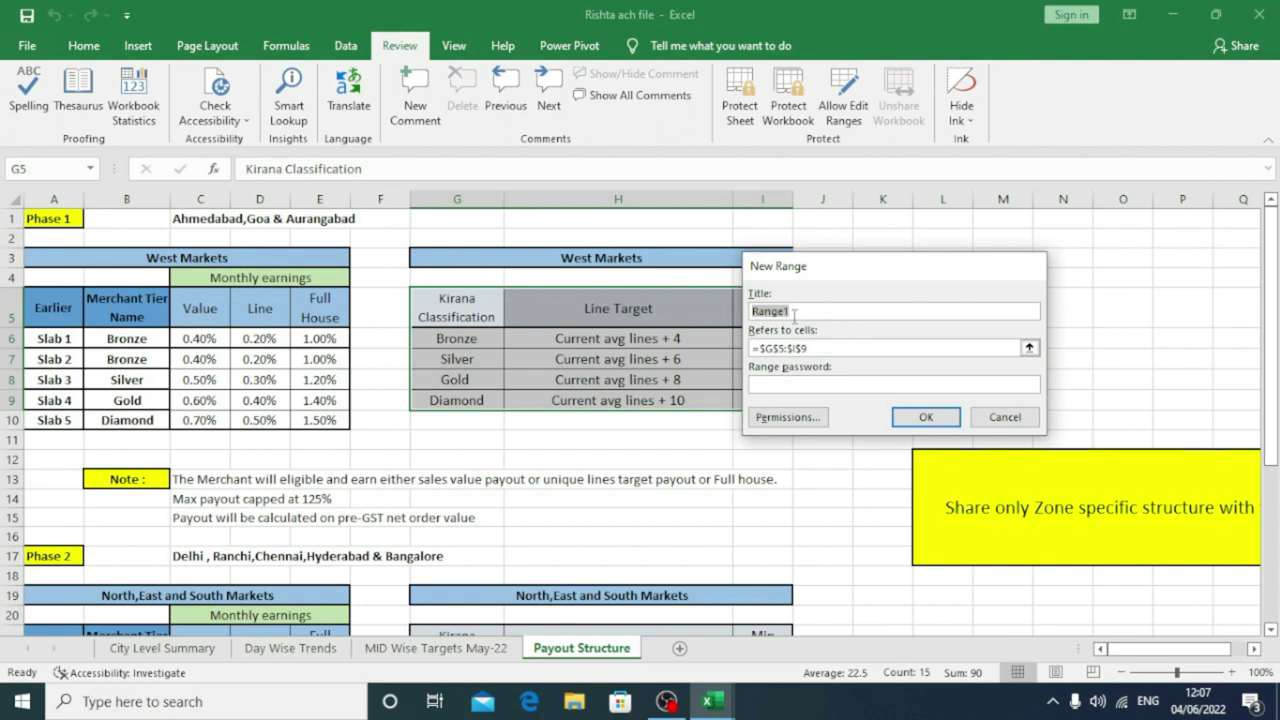
left_click_drag(850, 277, 944, 247)
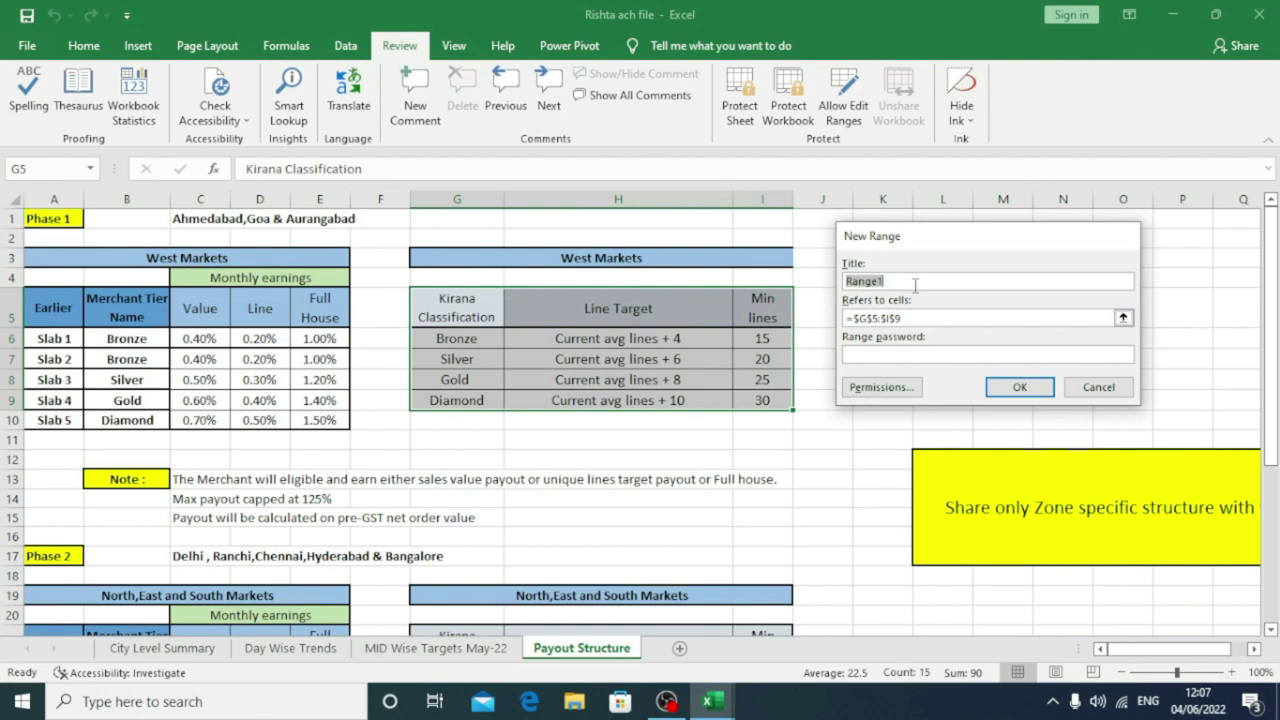
key("BackSpace")
type("Edit")
left_click(915, 318)
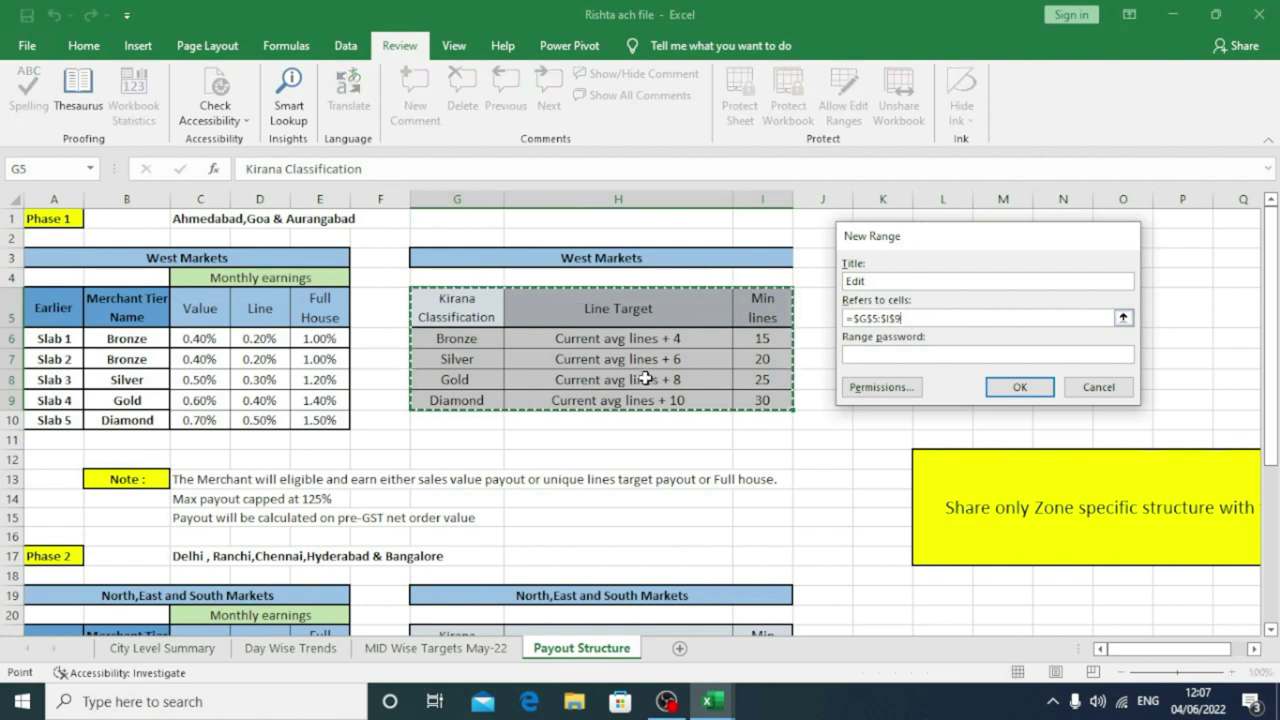
left_click(874, 355)
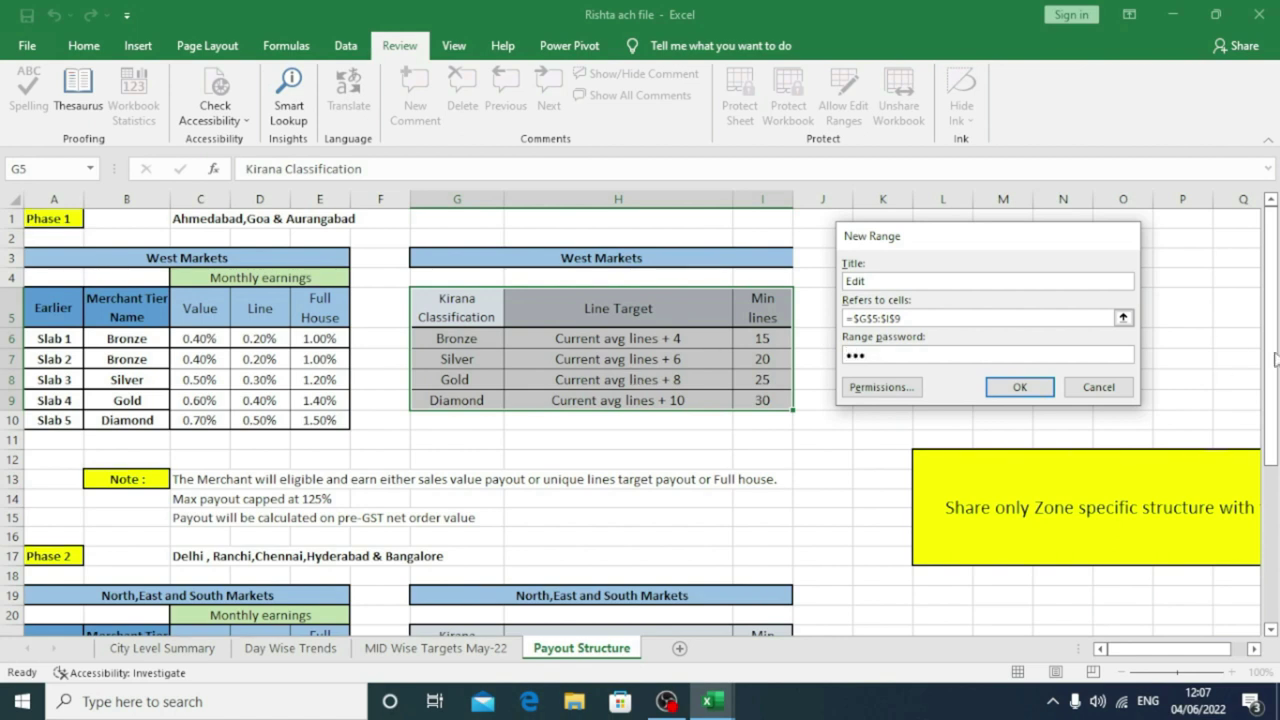
left_click(1024, 392)
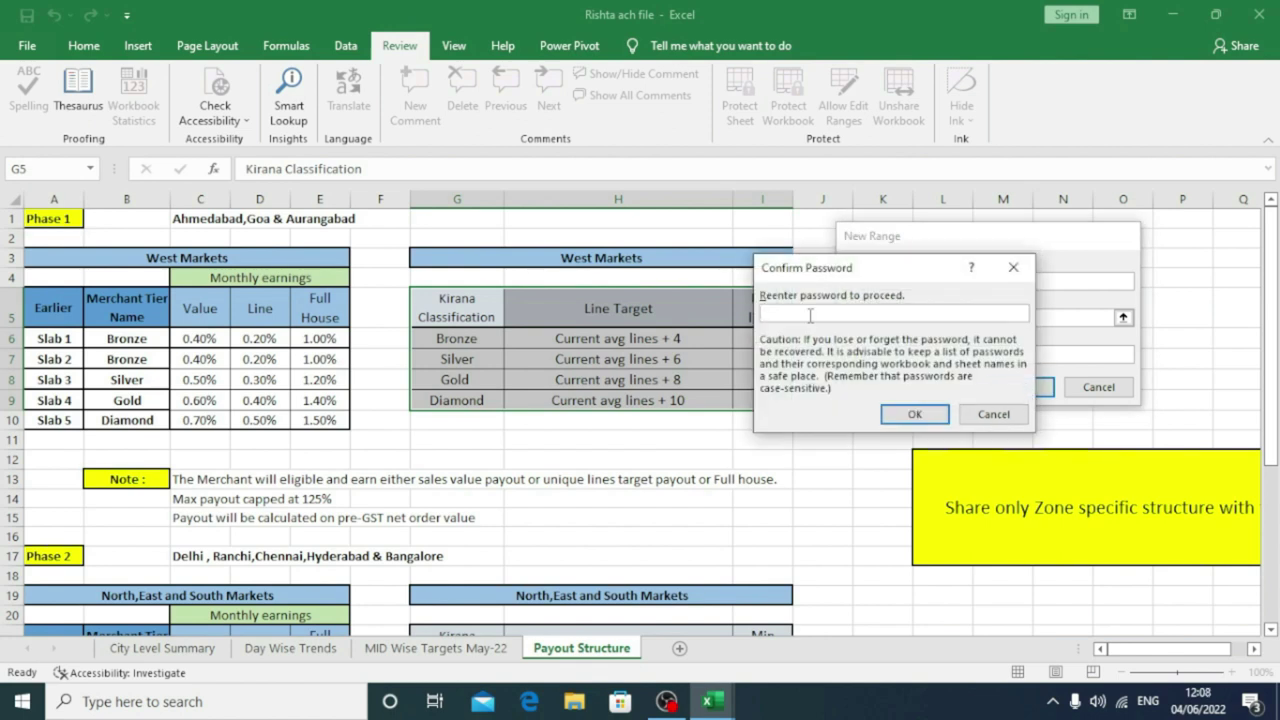
left_click(912, 413)
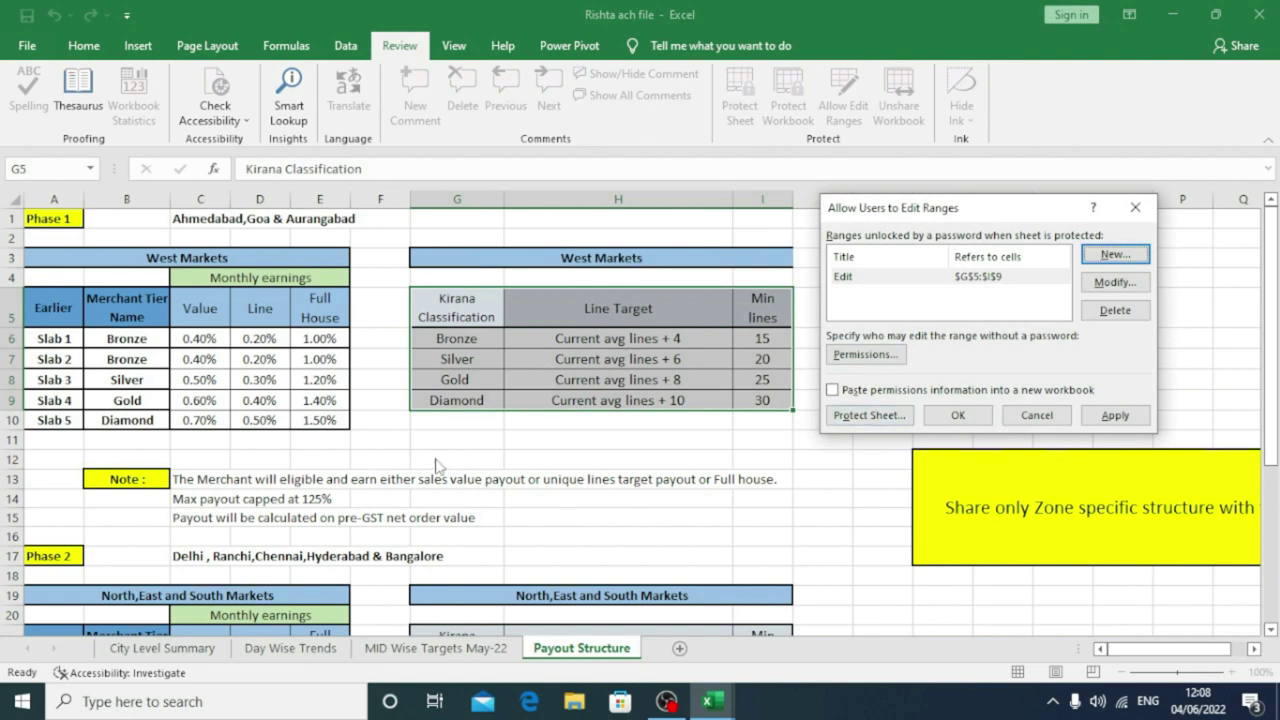
- Protect the Payout Structure sheet with a confirmed password, leaving the Edit range unlockable, then select K7
left_click(870, 416)
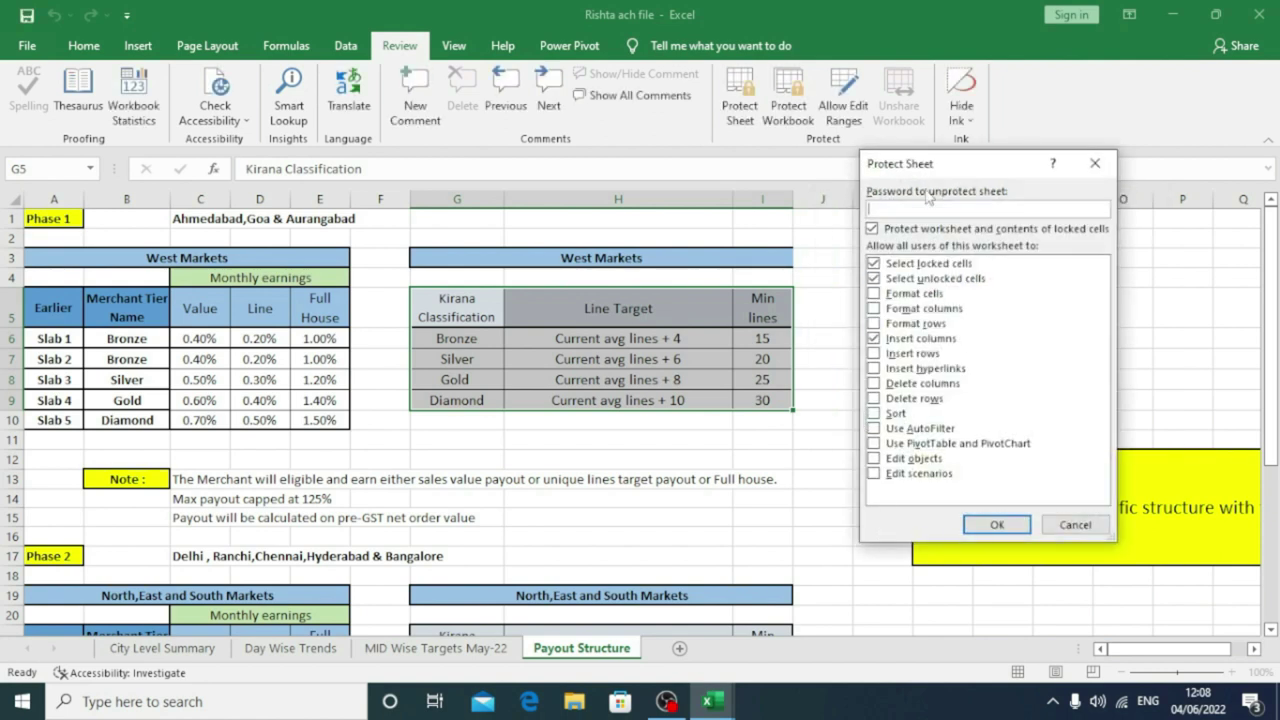
left_click_drag(930, 168, 878, 184)
type("1")
key("BackSpace")
key("BackSpace")
key("Return")
type("1")
key("Return")
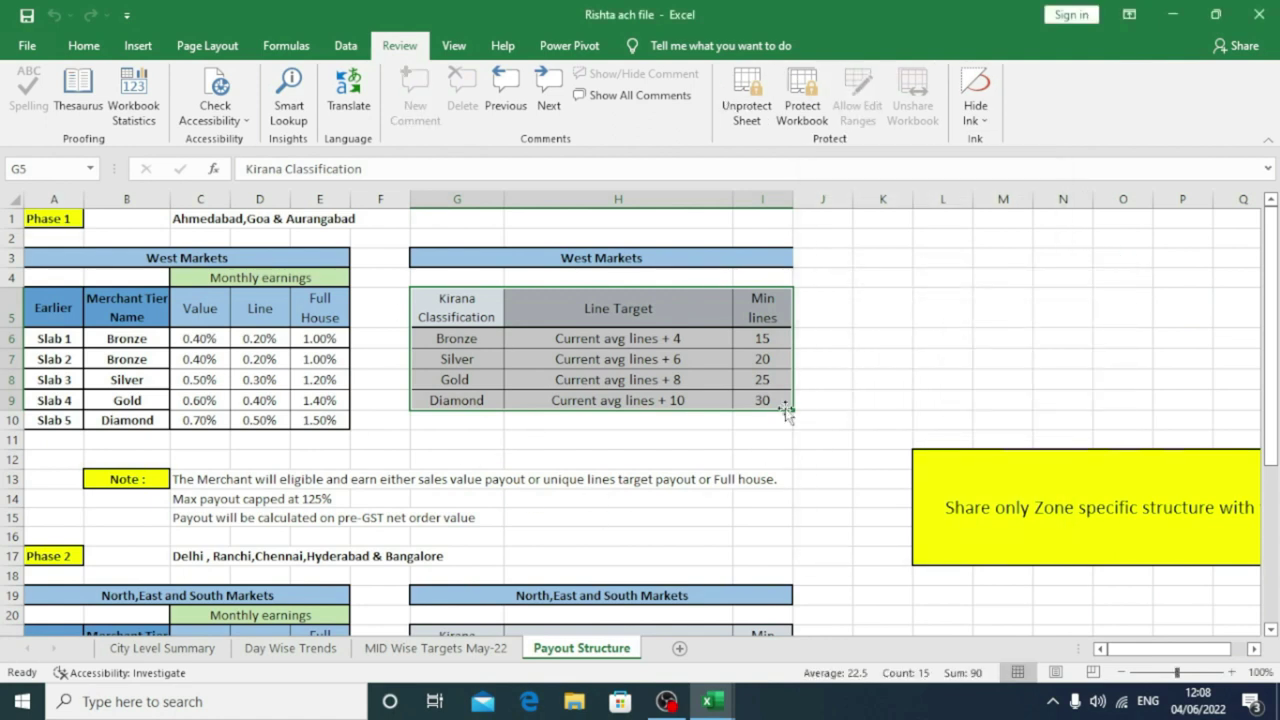
left_click(868, 356)
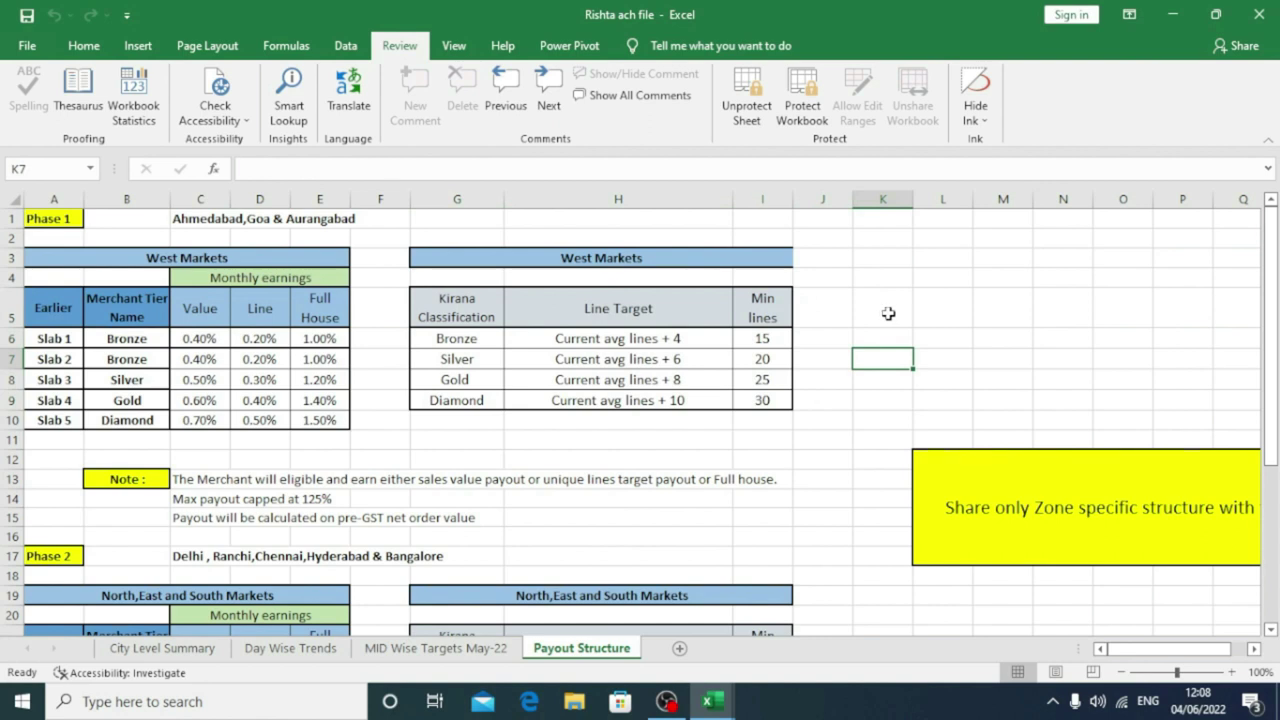
double_click(880, 318)
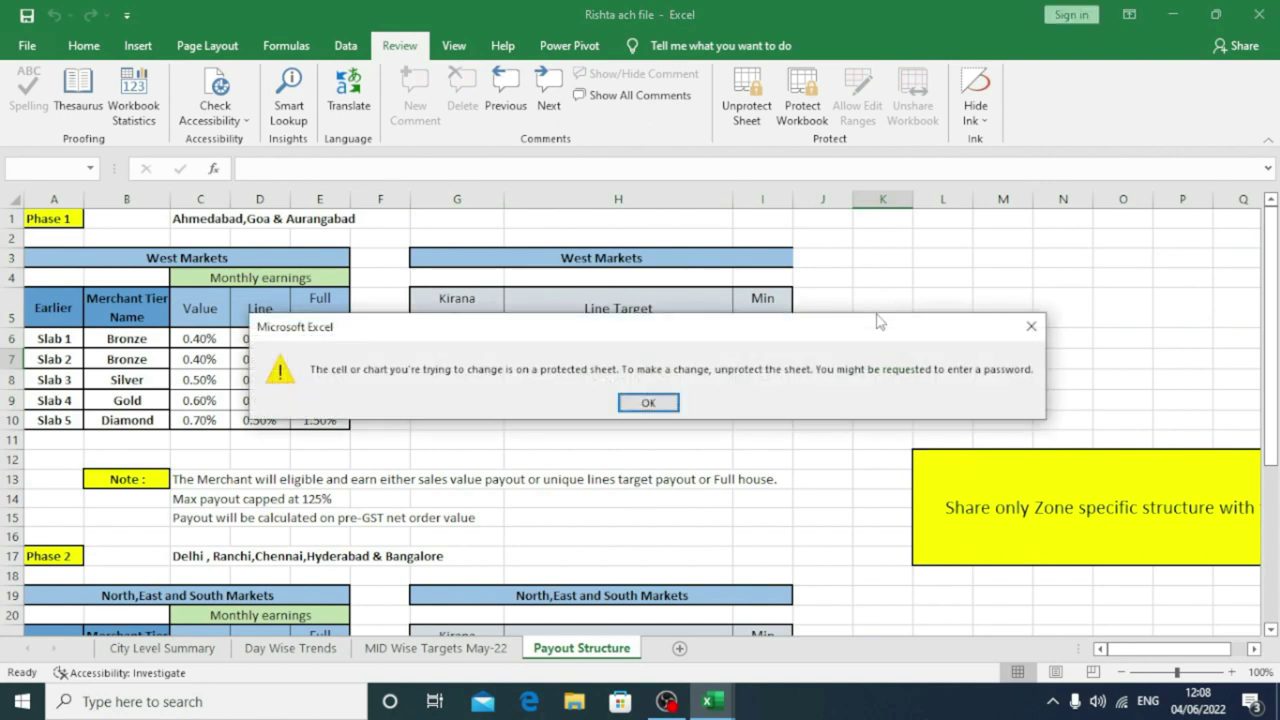
key("Return")
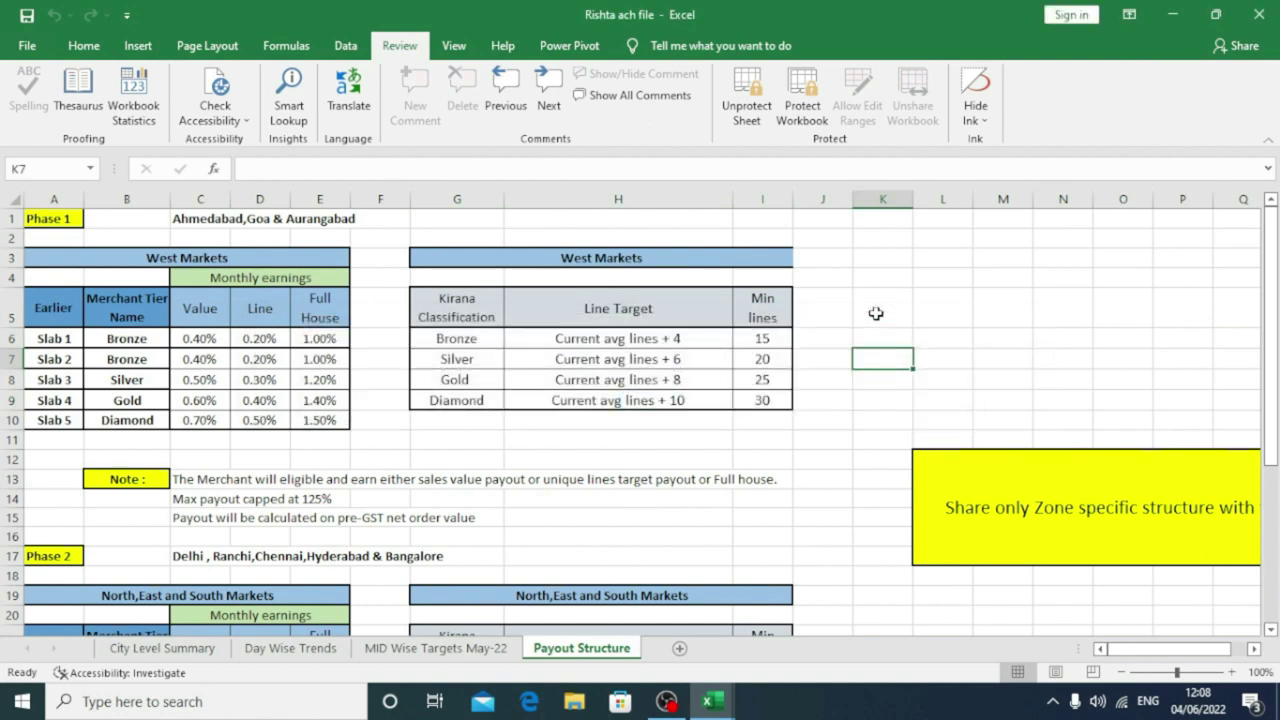
left_click(765, 341)
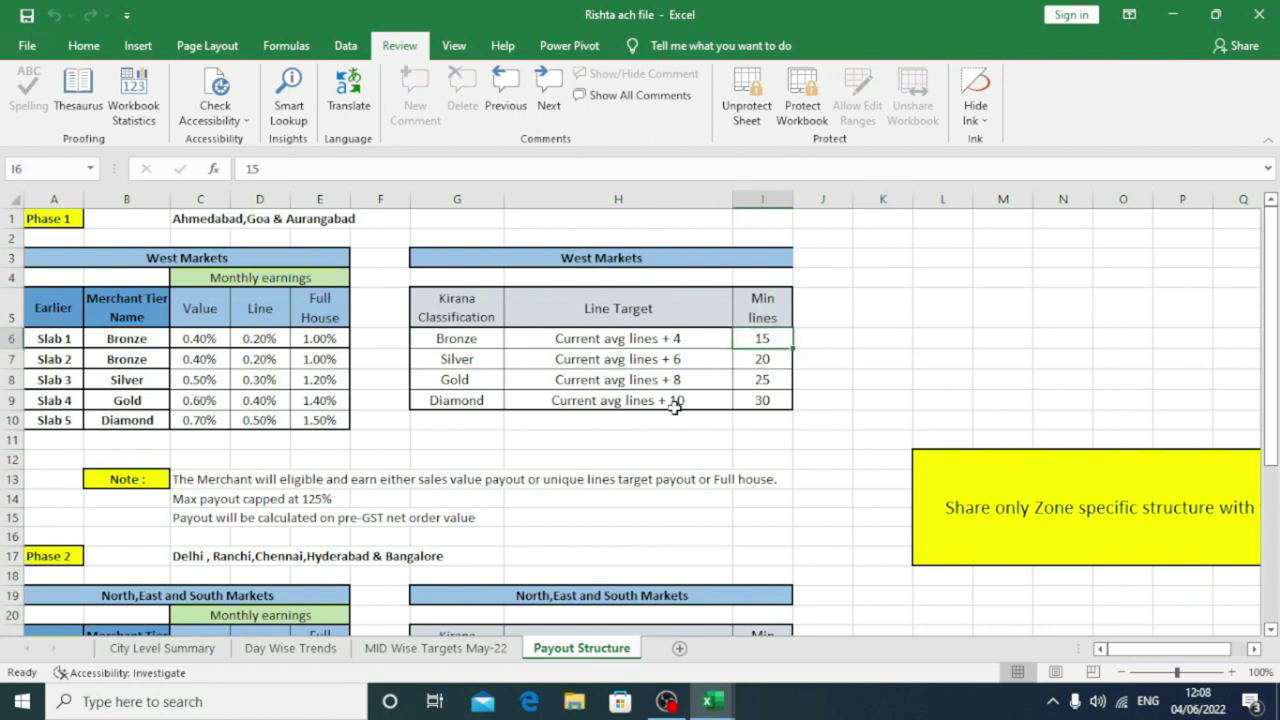
double_click(796, 346)
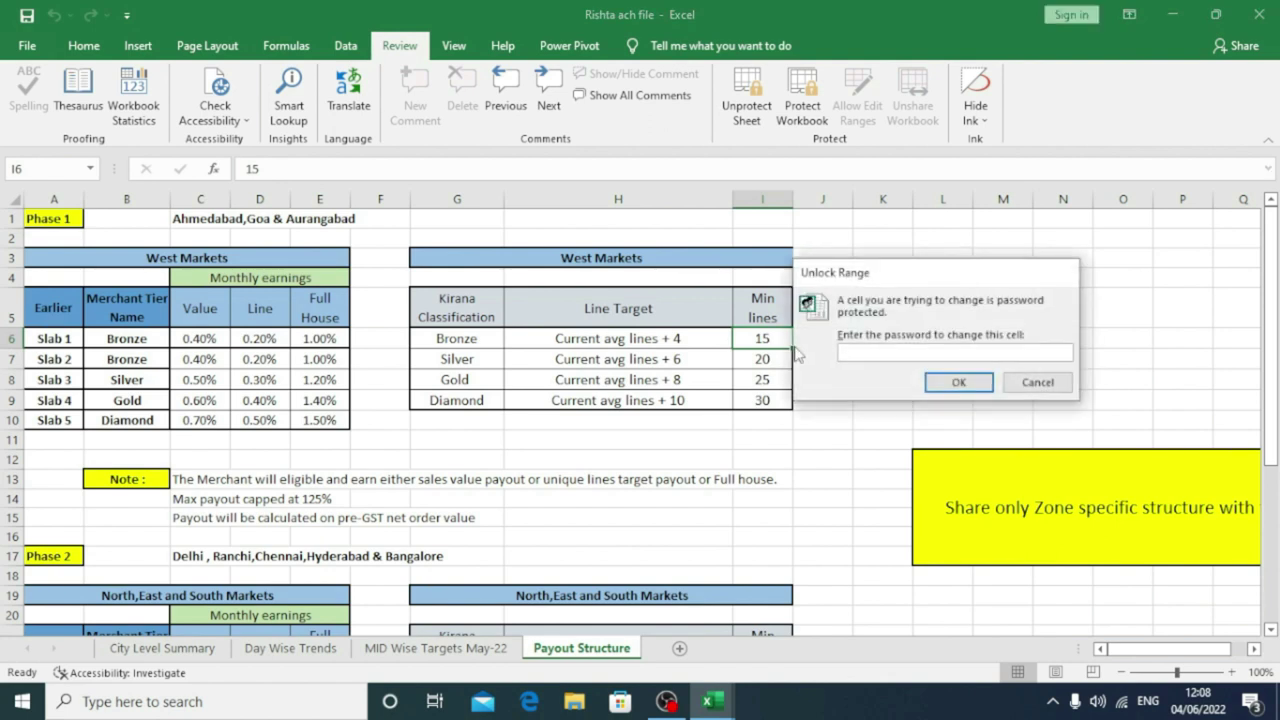
left_click_drag(859, 268, 850, 249)
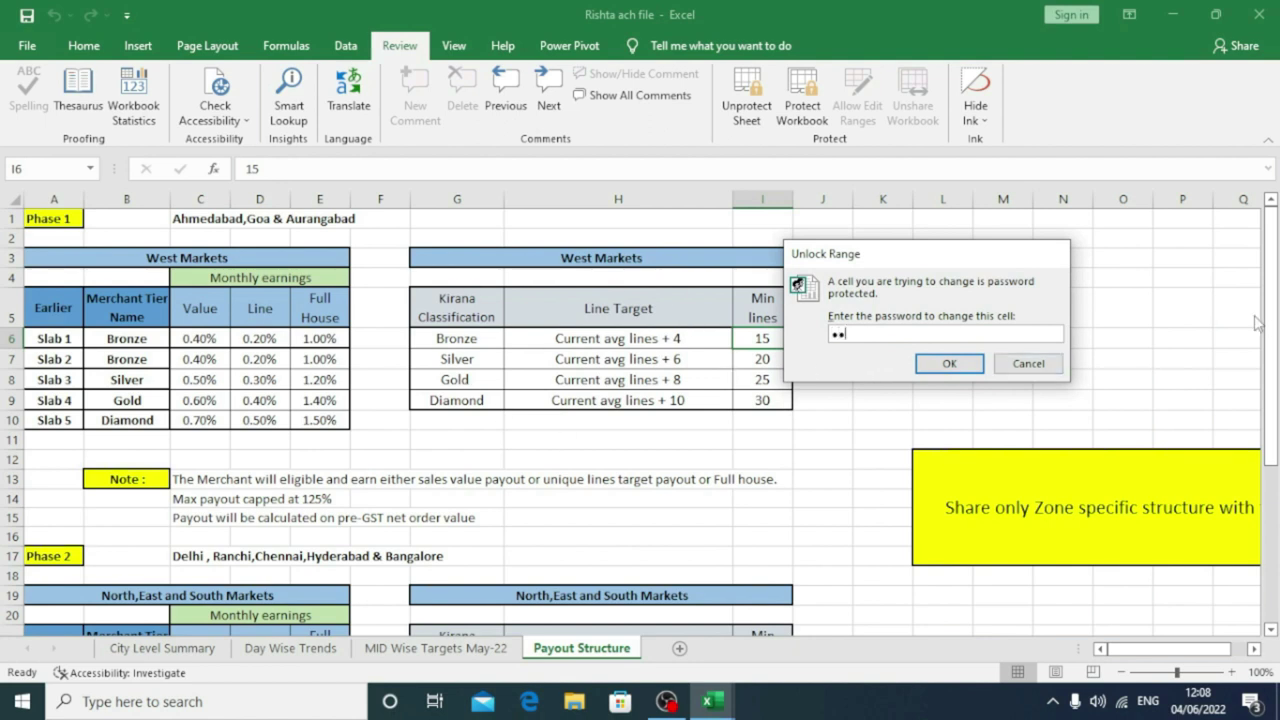
key("Return")
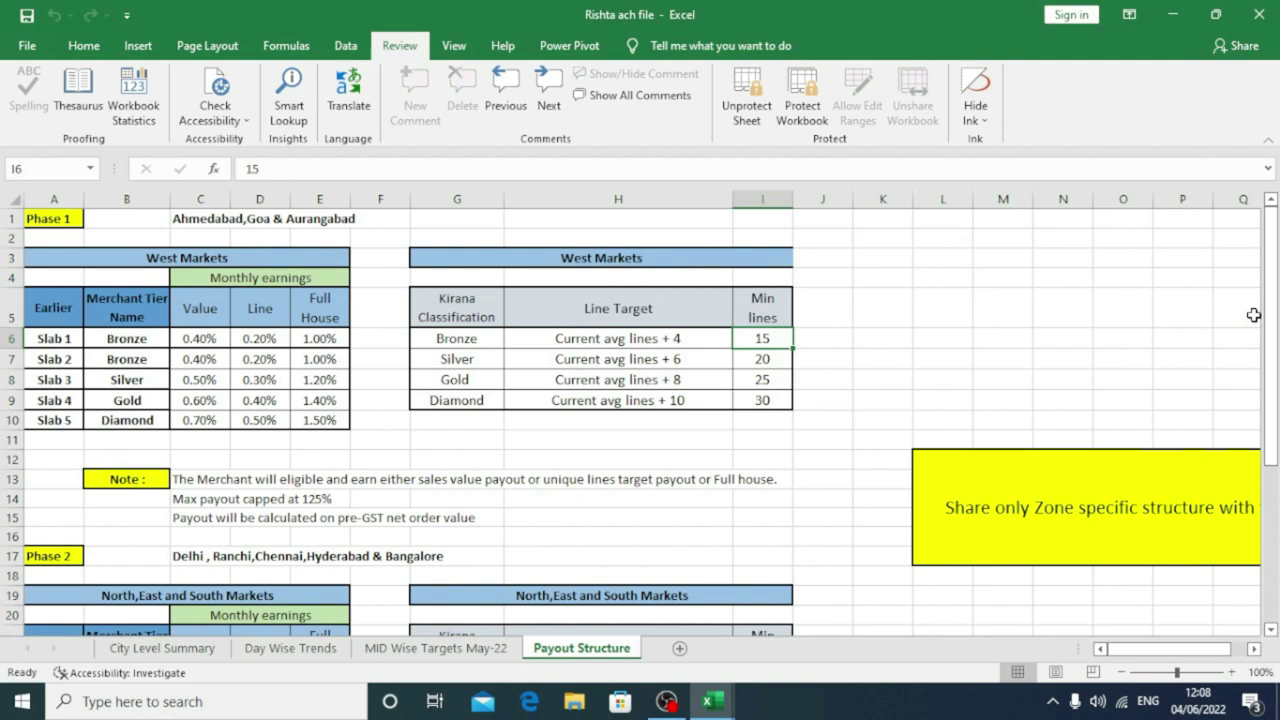
key("Return")
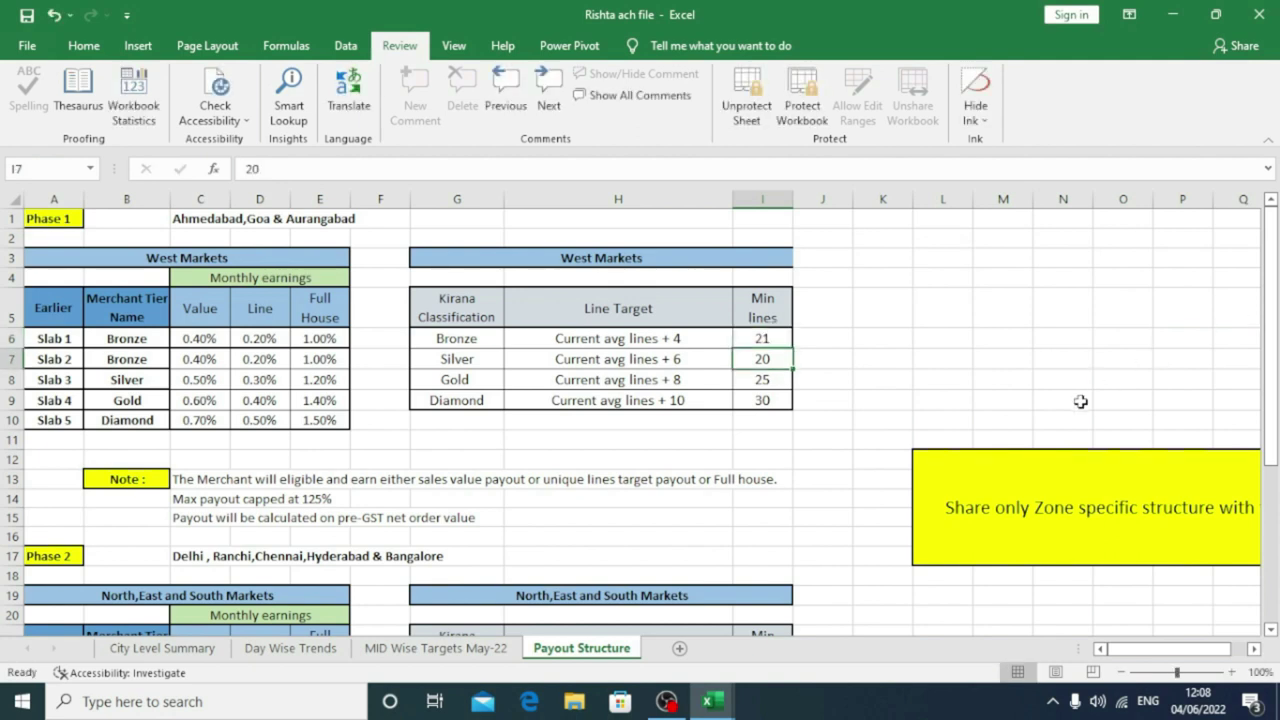
left_click(935, 375)
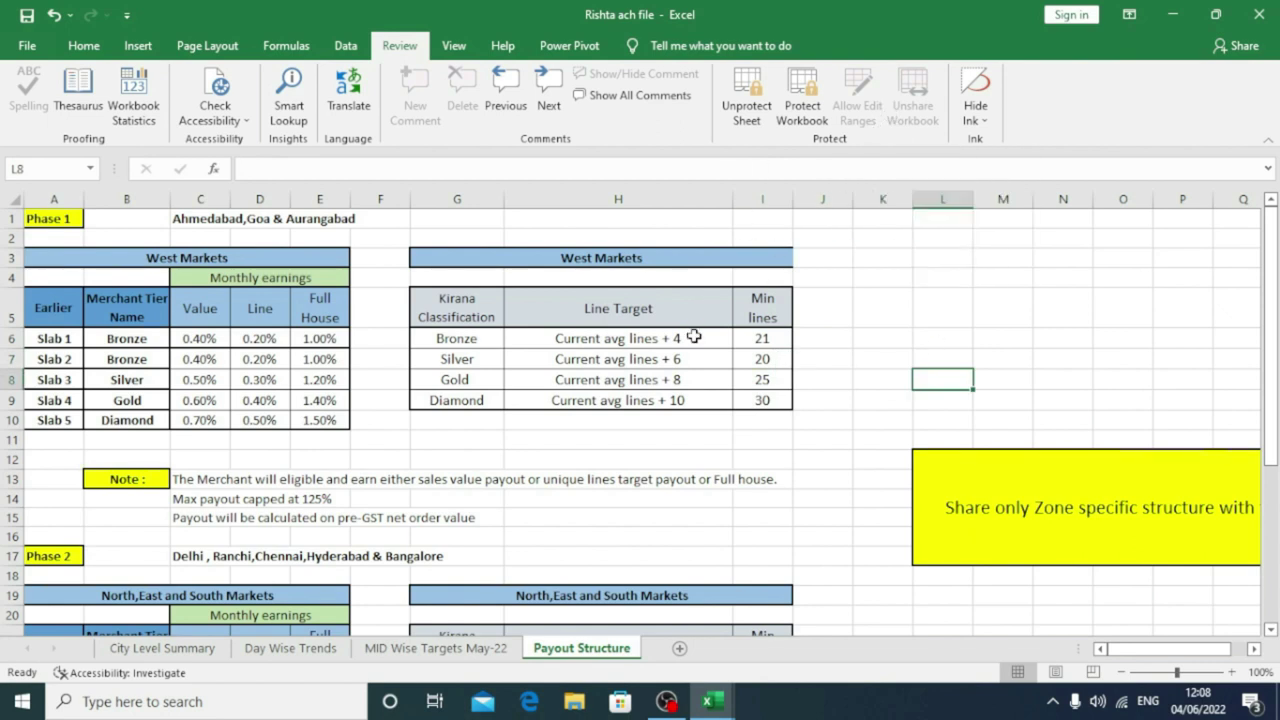
- Unprotect the Payout Structure sheet with its password, then select rows 4–19 and click K7
left_click(752, 113)
key("Return")
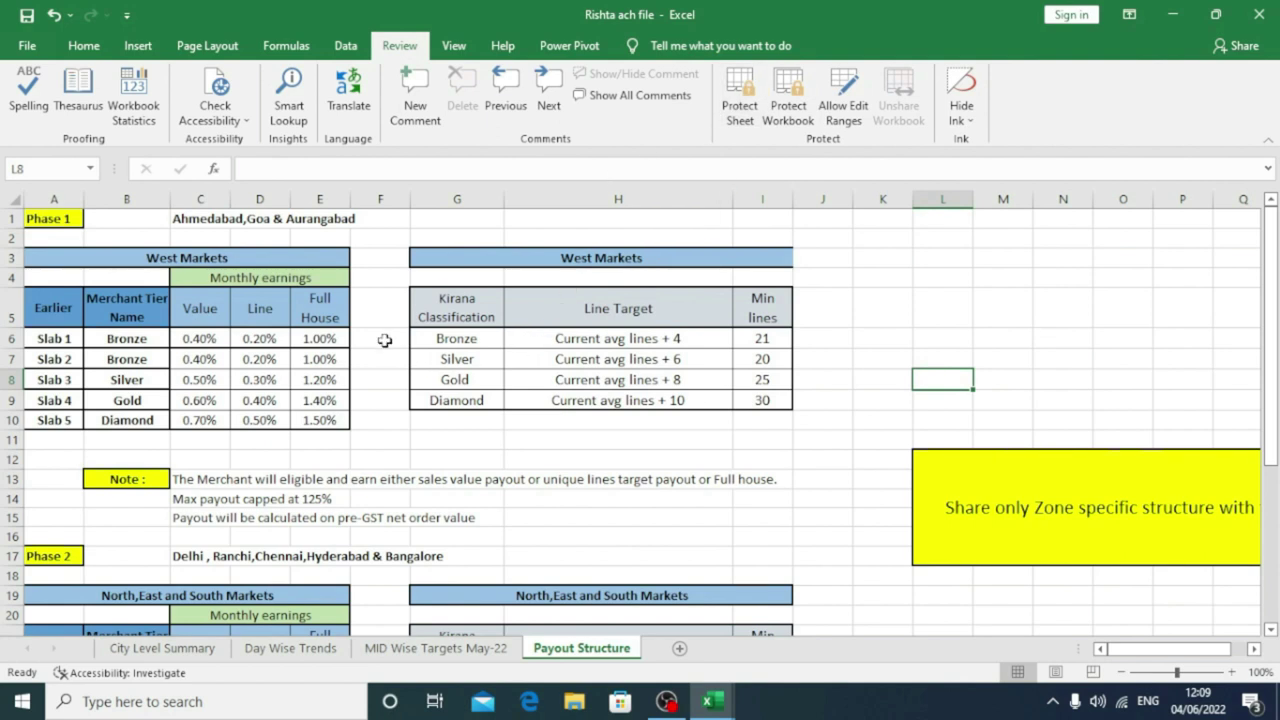
left_click_drag(945, 280, 236, 594)
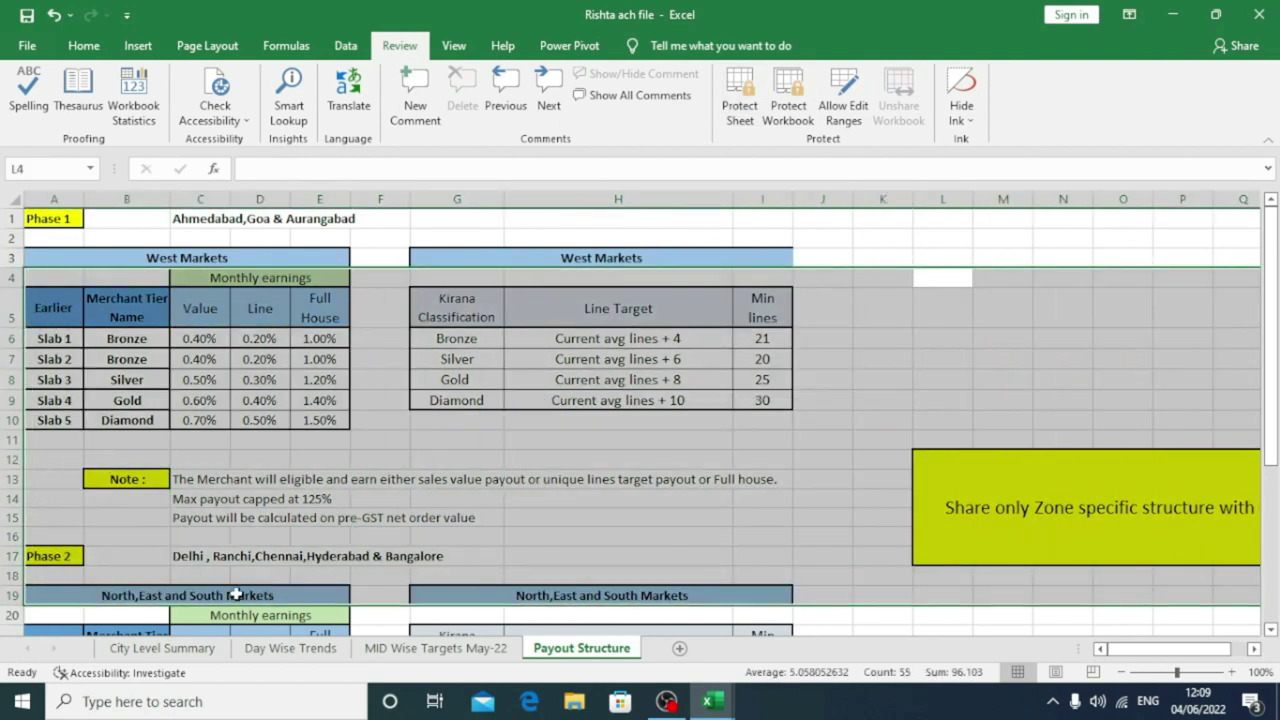
left_click(889, 361)
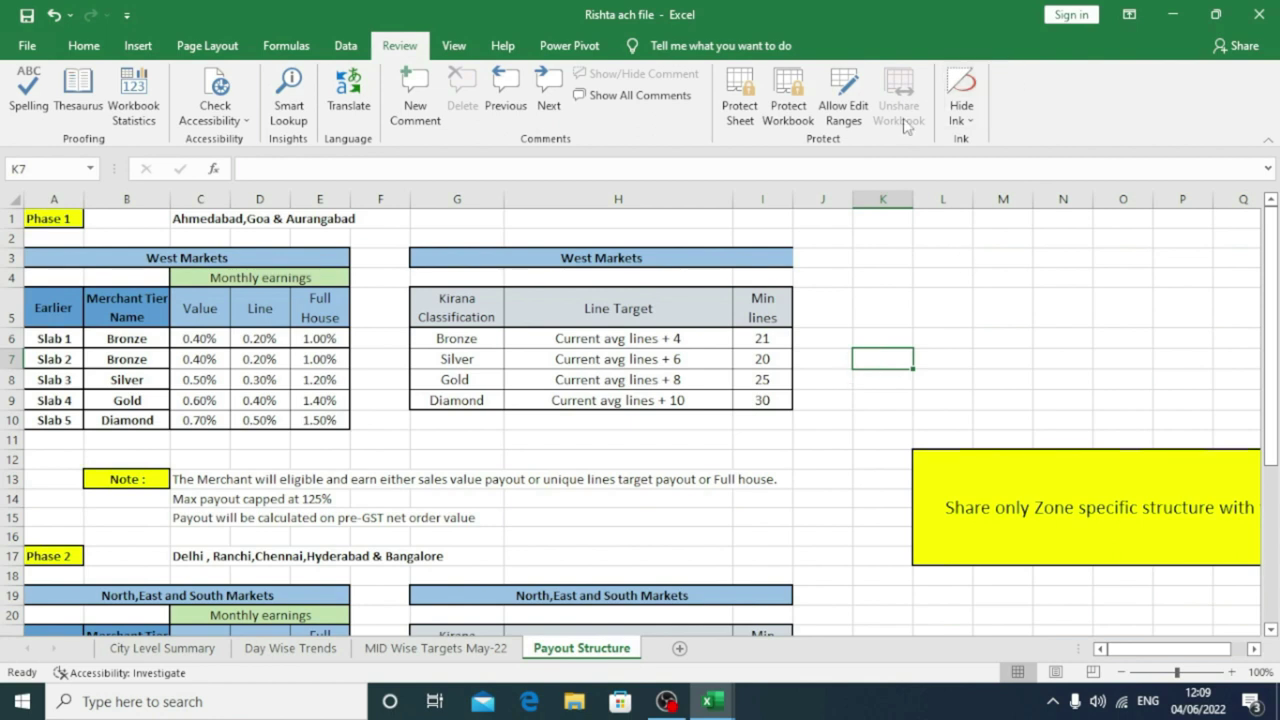
- Open Excel Options from the File menu's More items
left_click(27, 46)
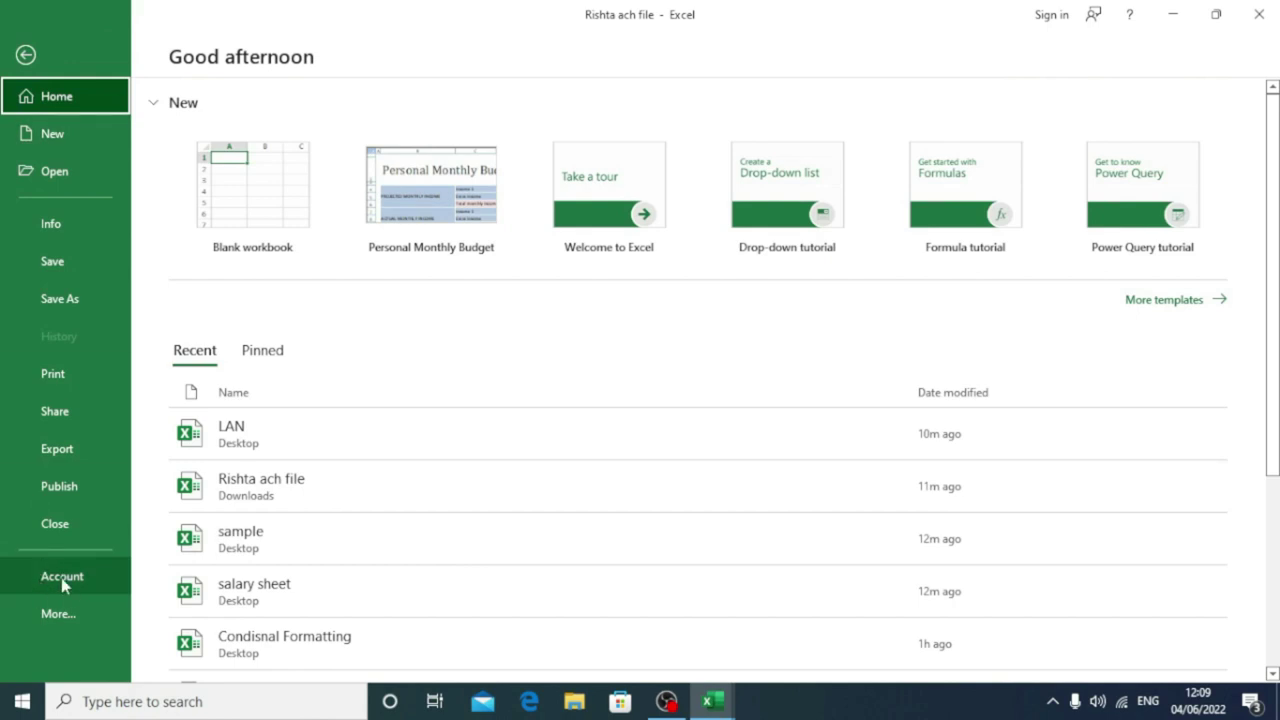
left_click(66, 618)
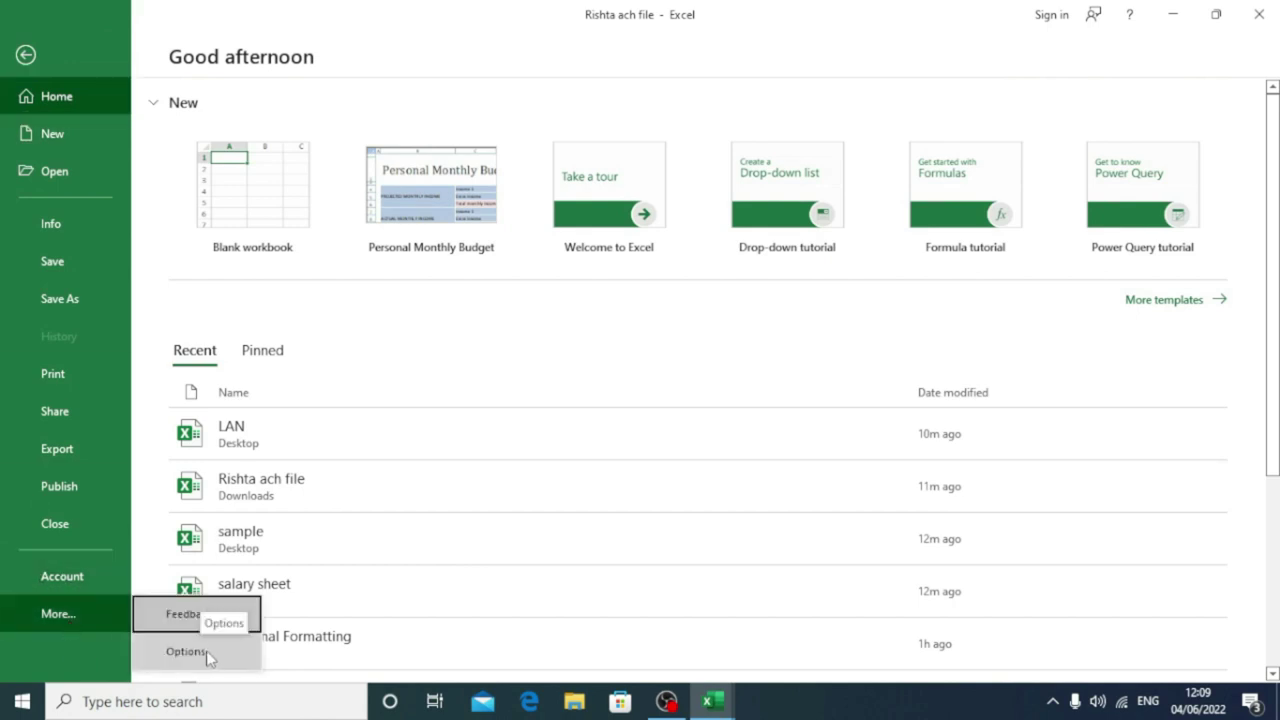
left_click(208, 658)
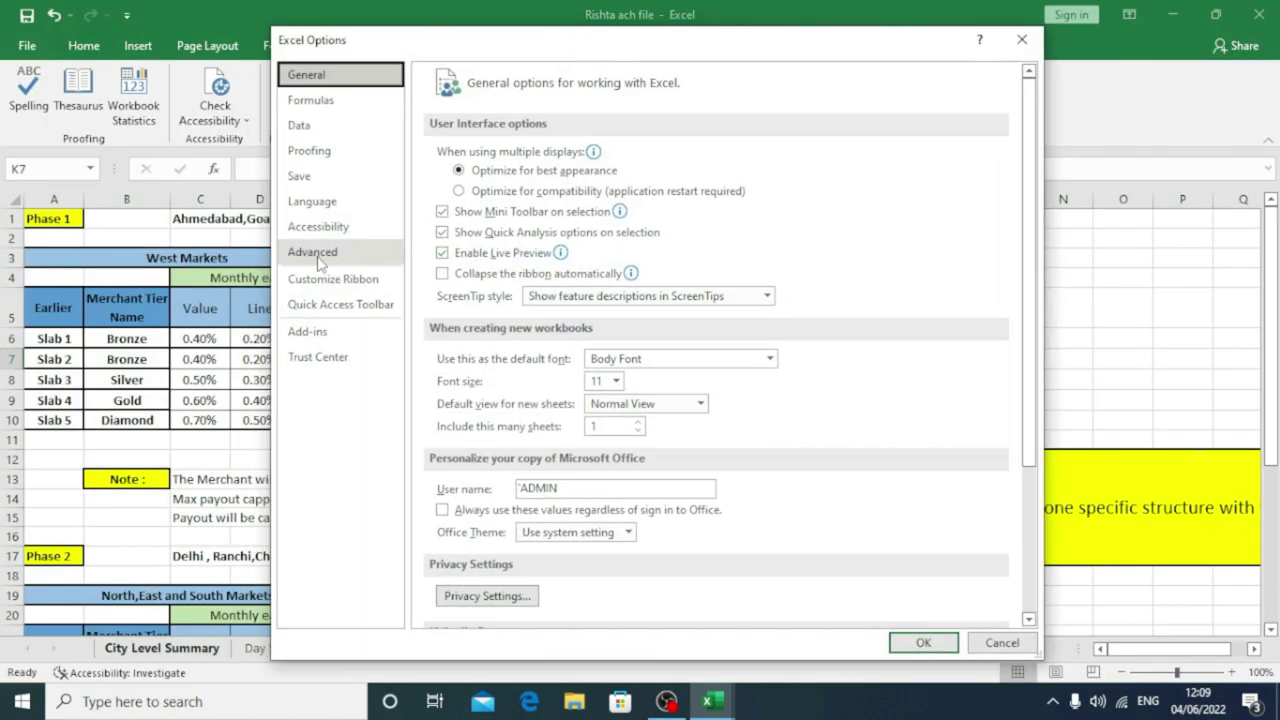
- In Customize Ribbon, list All Commands and try adding Share Workbook (Legacy)
left_click(355, 285)
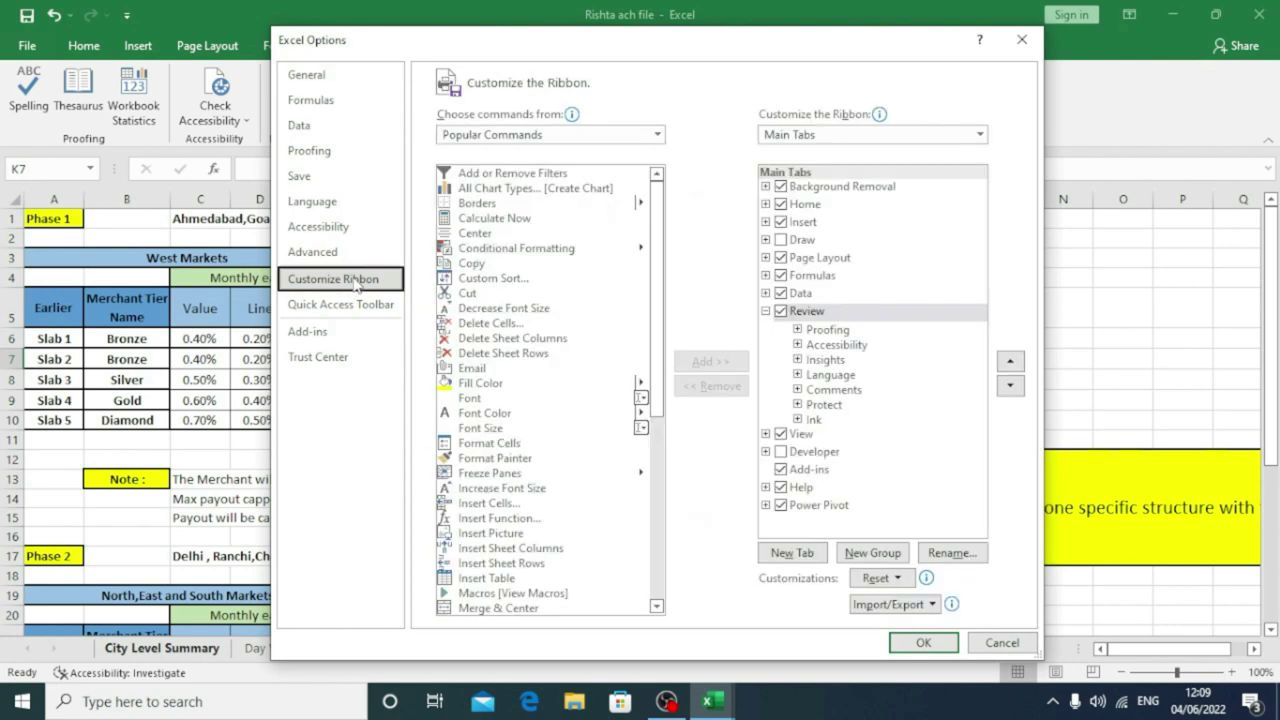
left_click(658, 136)
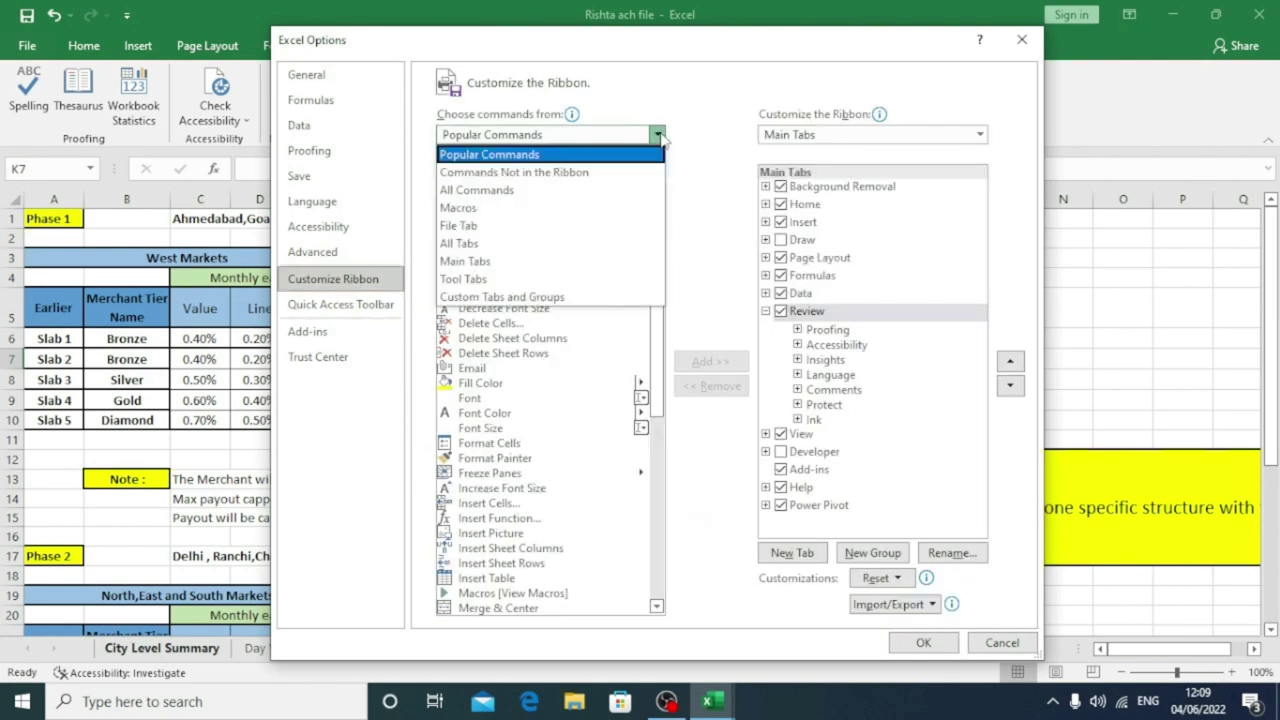
left_click(521, 190)
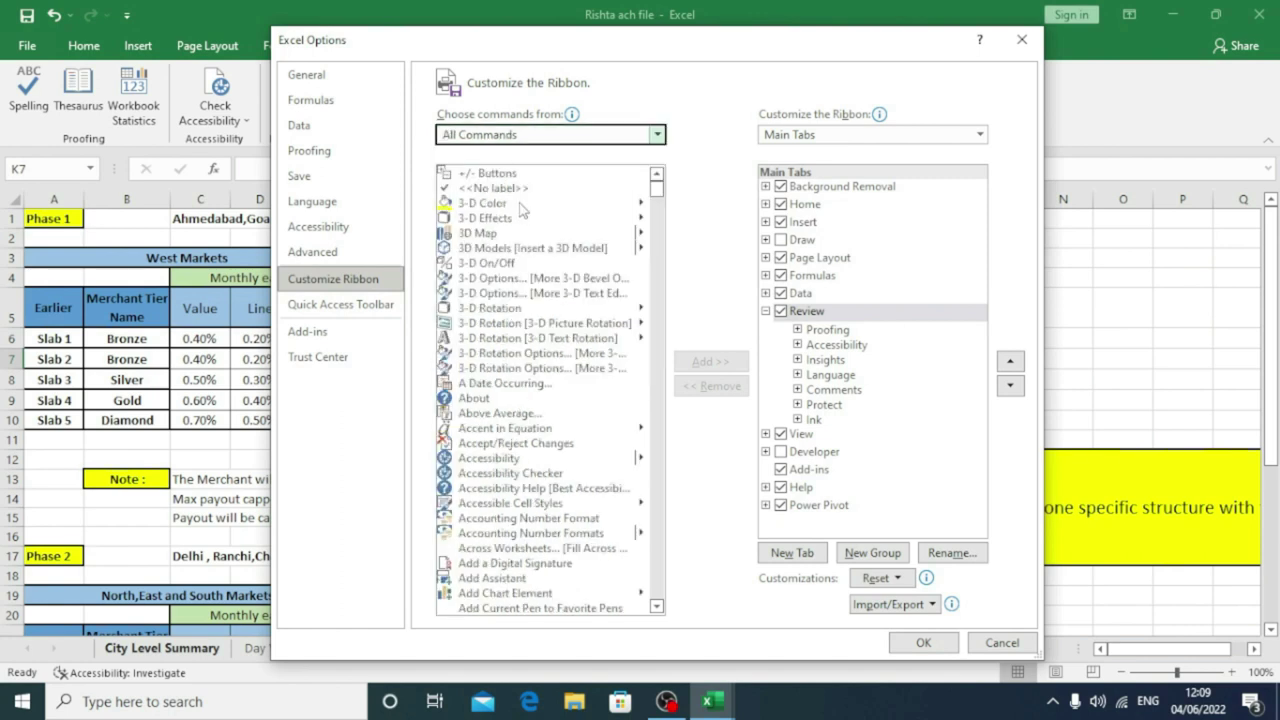
left_click_drag(657, 190, 659, 527)
left_click(535, 531)
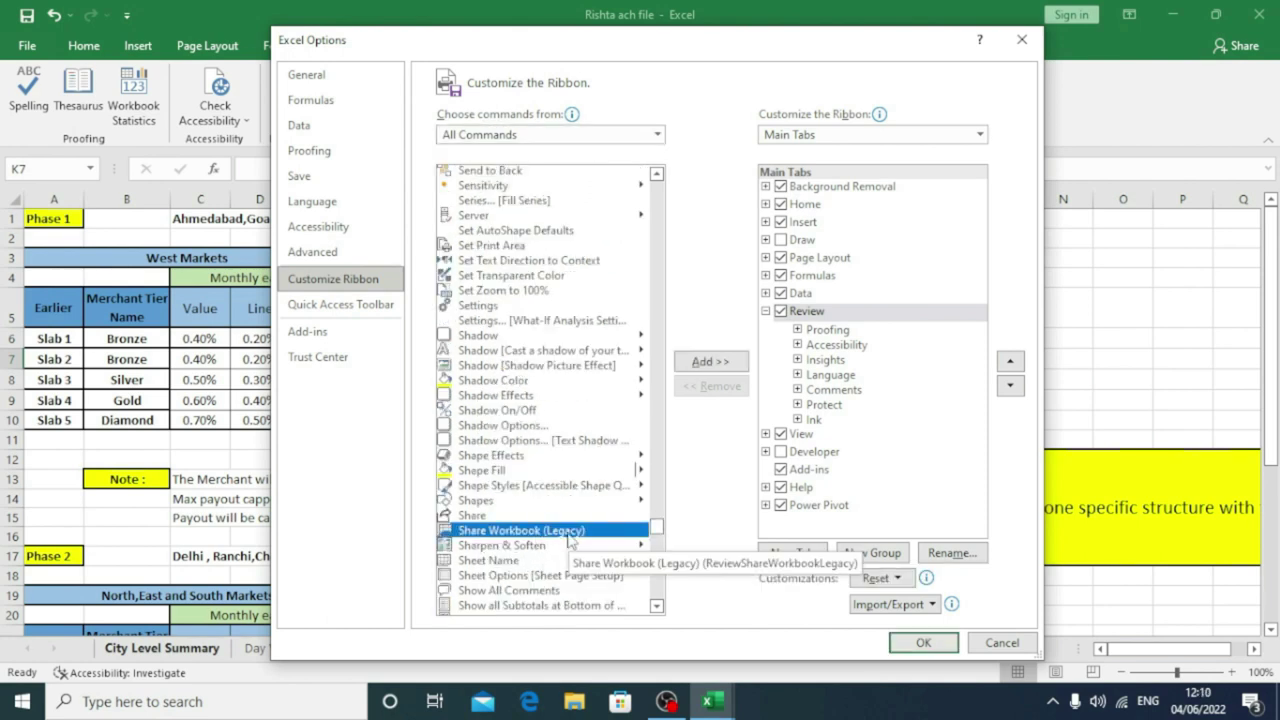
left_click(714, 362)
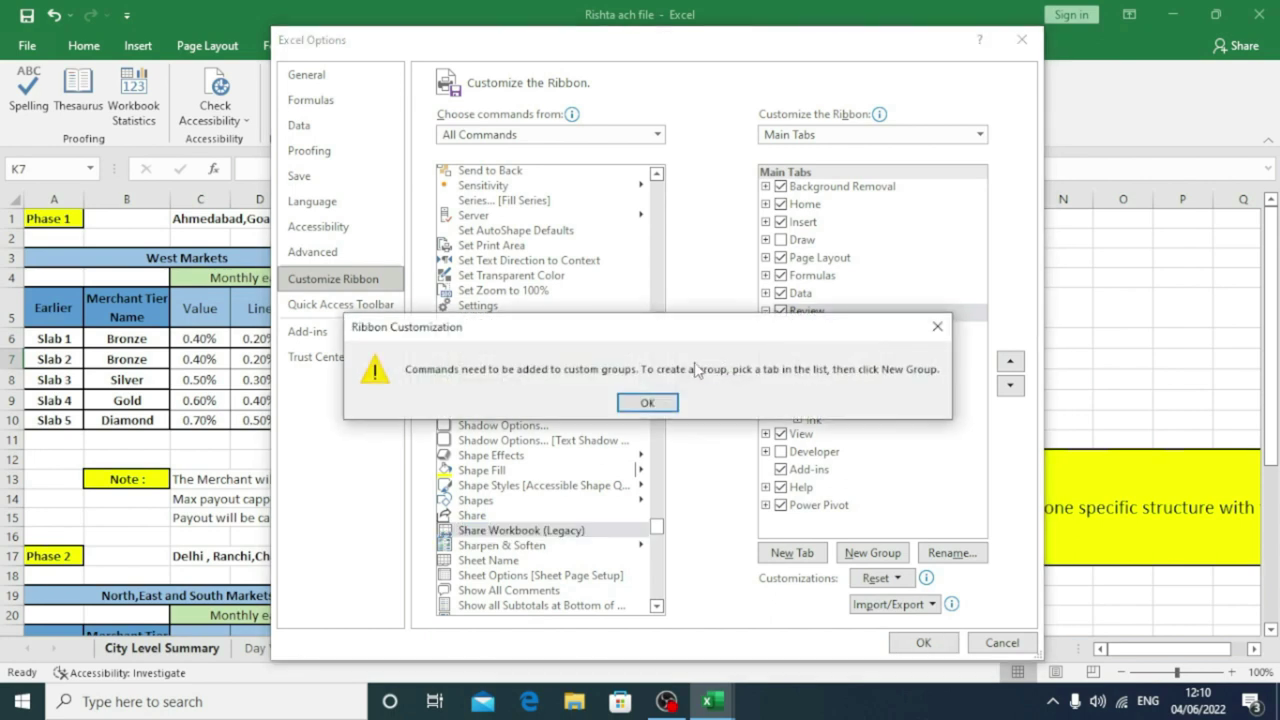
- Dismiss the warning, create a new custom tab, and add Share Workbook (Legacy) to its group
left_click(648, 402)
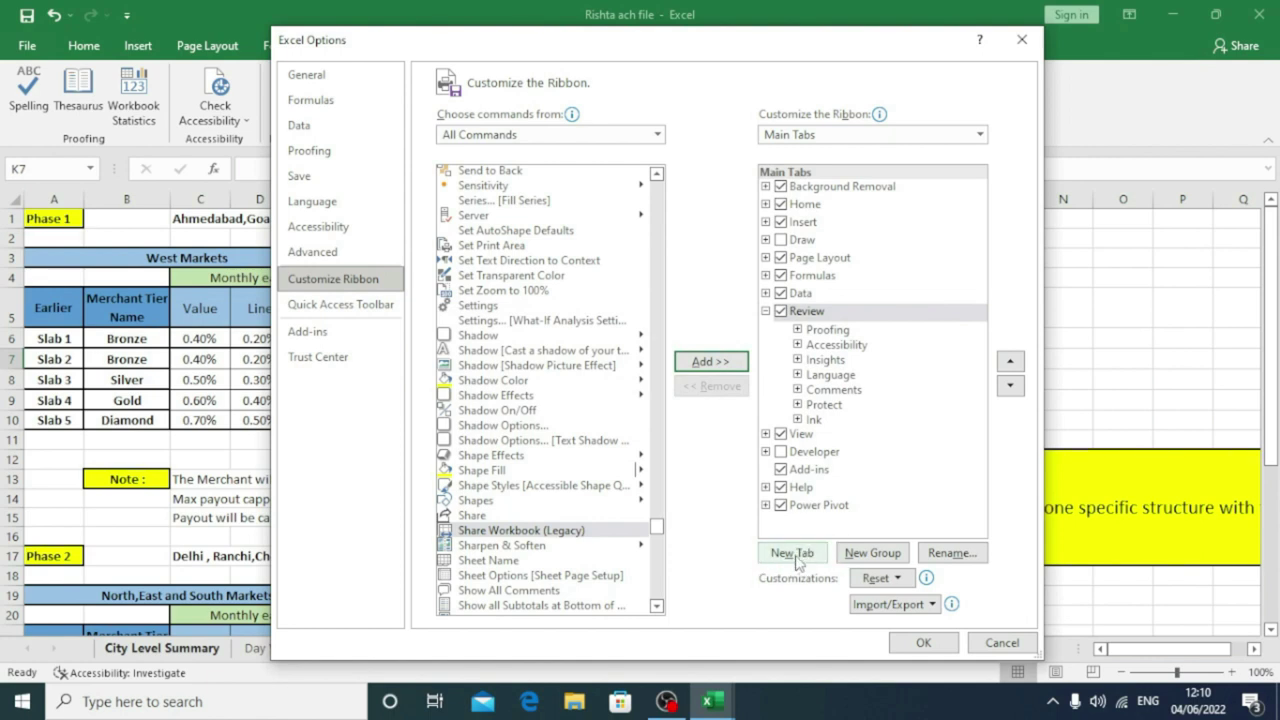
left_click(793, 555)
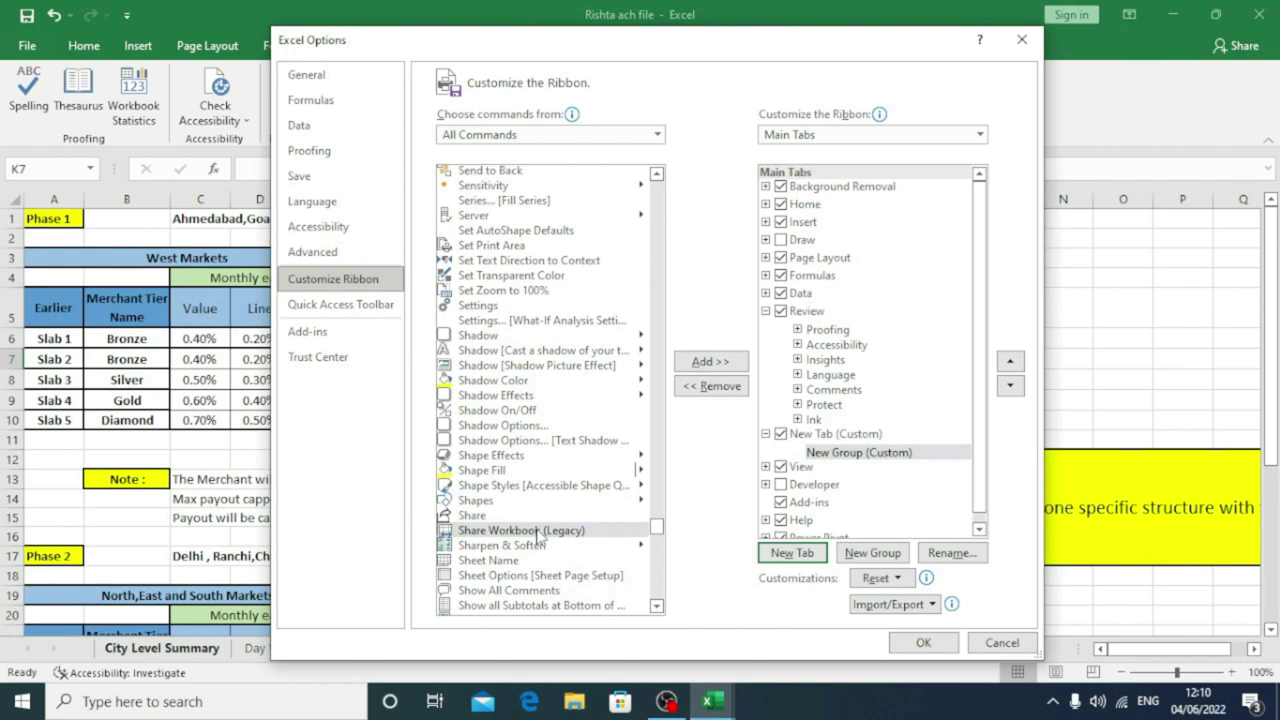
left_click(709, 362)
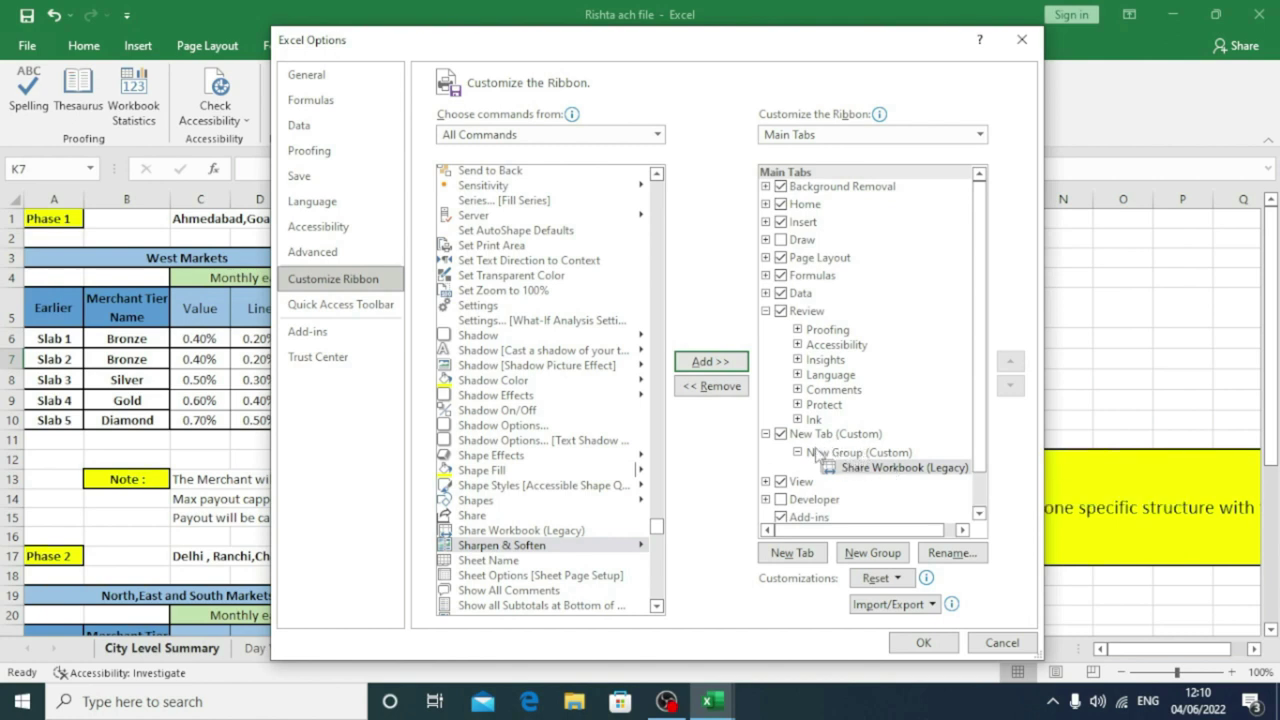
- Rename the custom tab to 'Share Workbook' and apply the ribbon changes
left_click(816, 436)
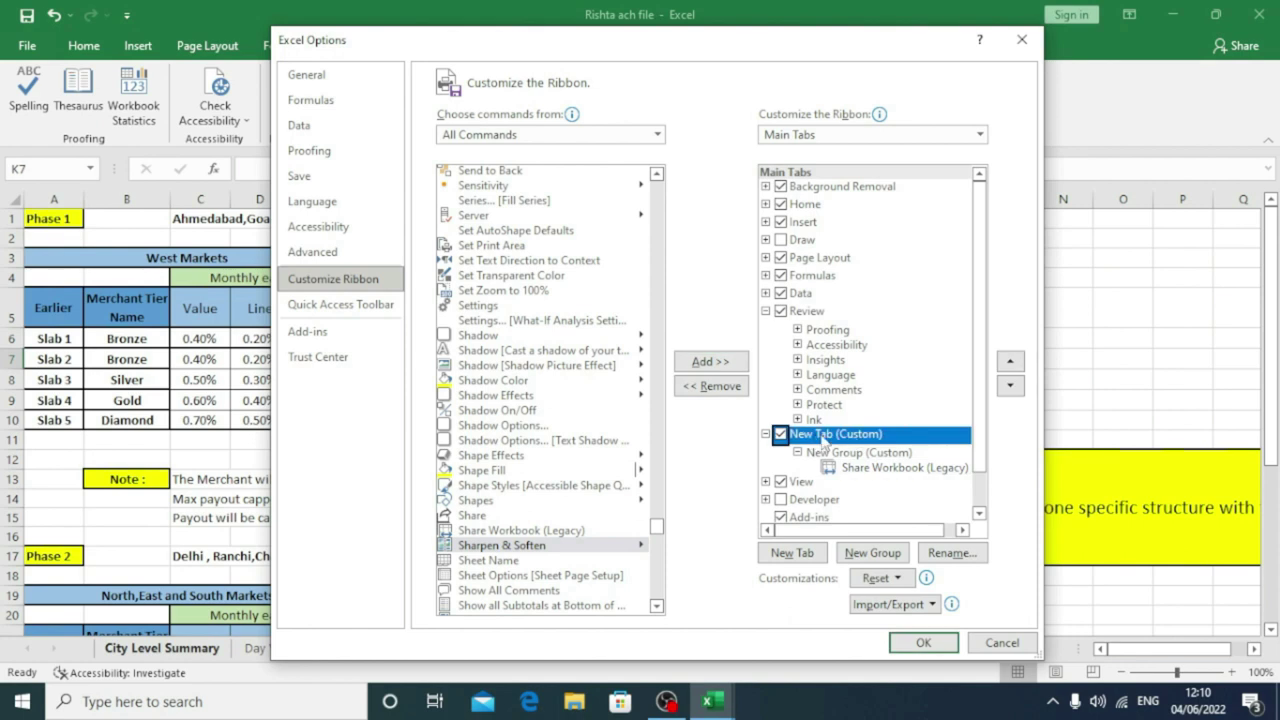
left_click(952, 553)
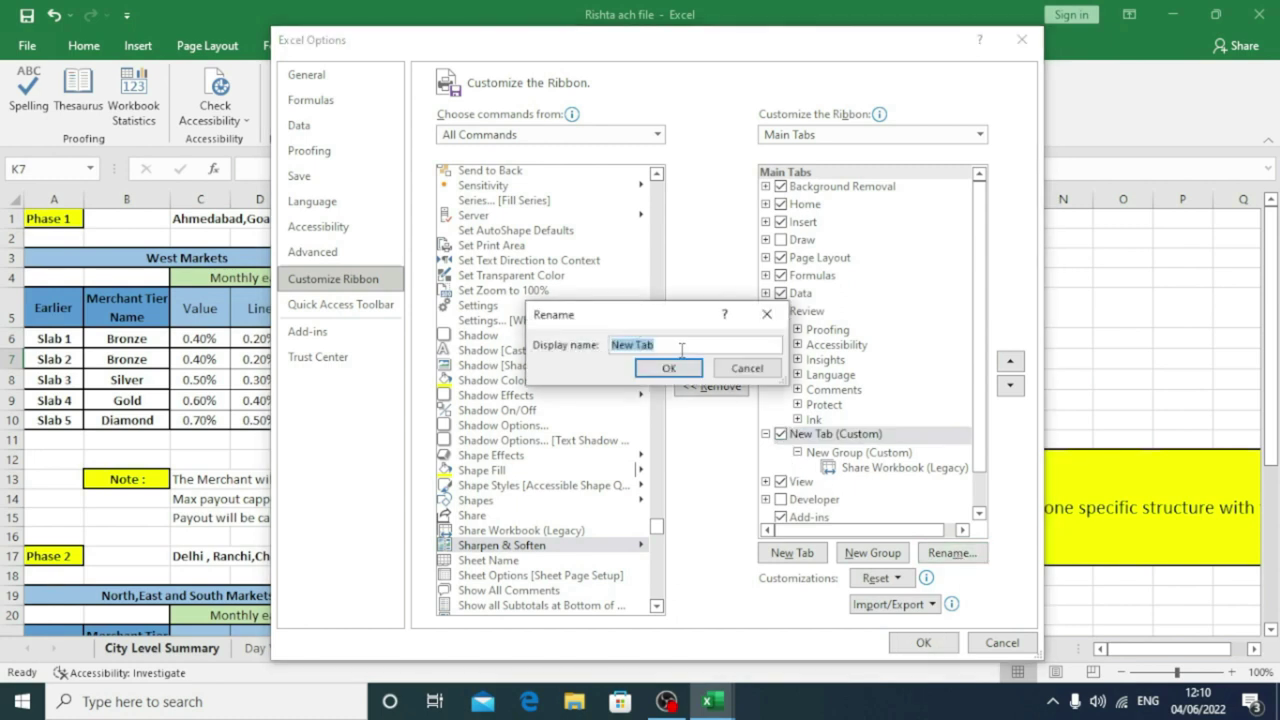
type("Share Workbook")
left_click(648, 370)
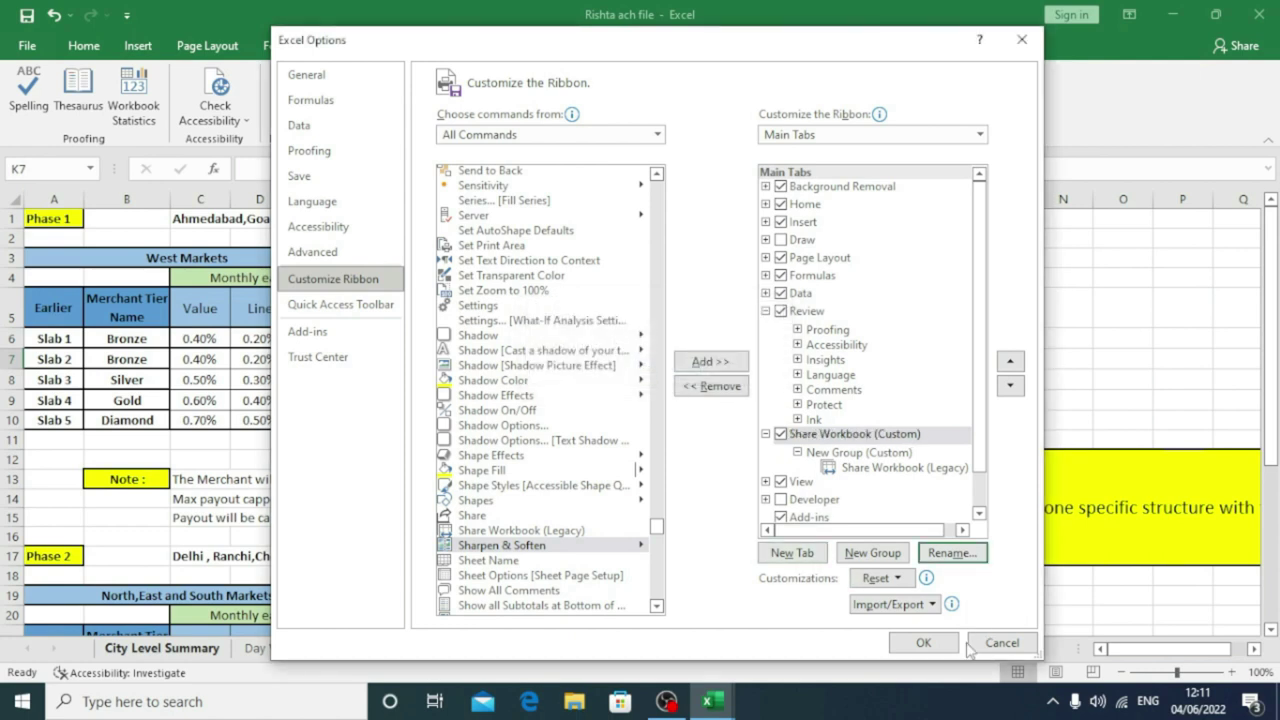
left_click(928, 645)
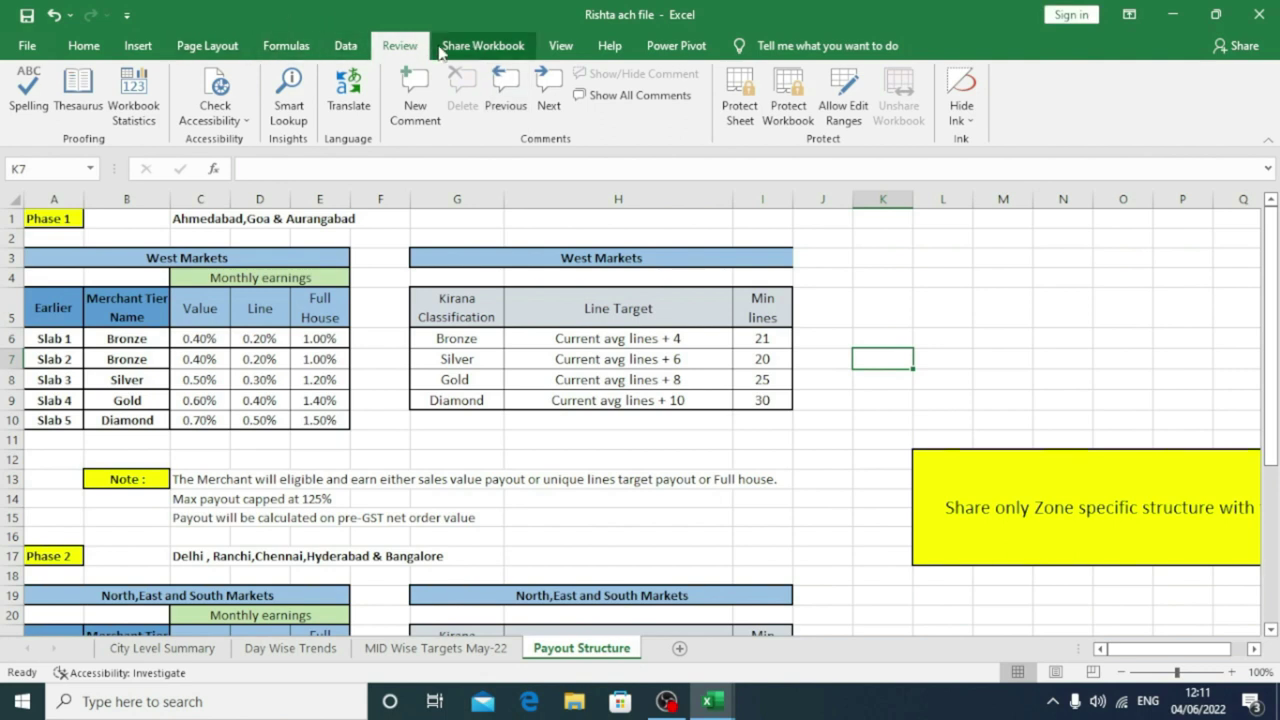
left_click(470, 50)
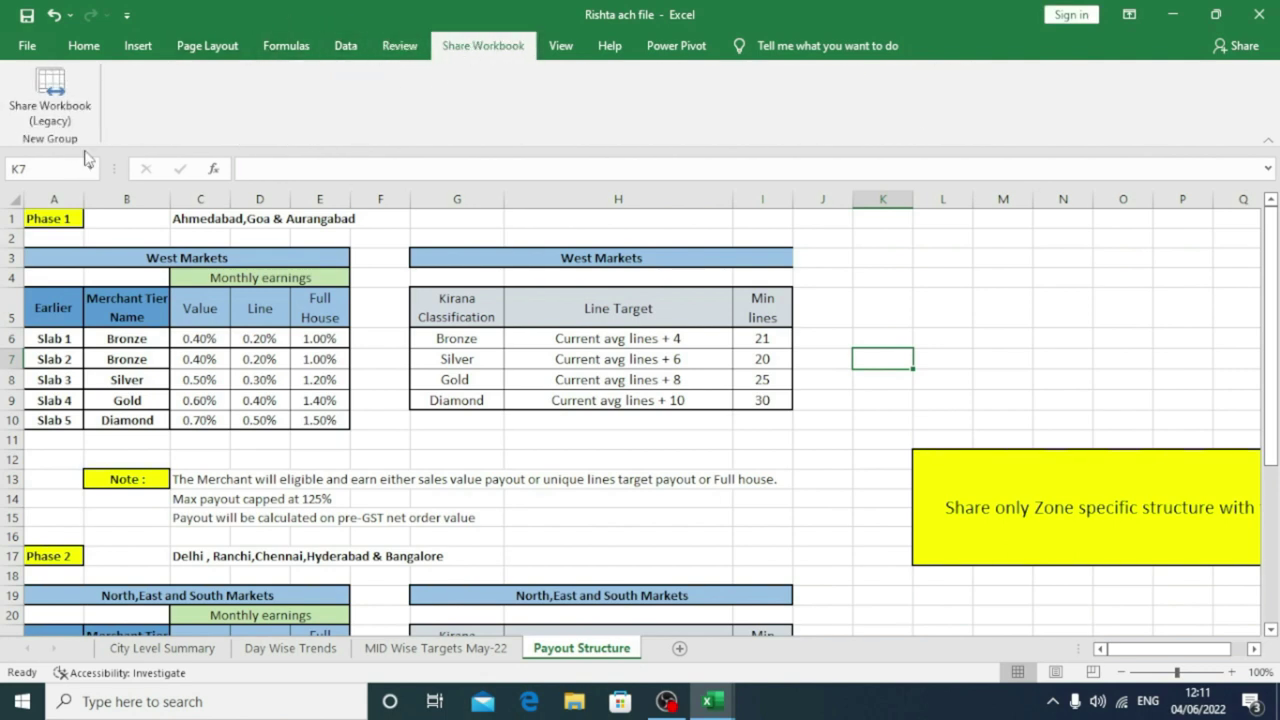
left_click(50, 98)
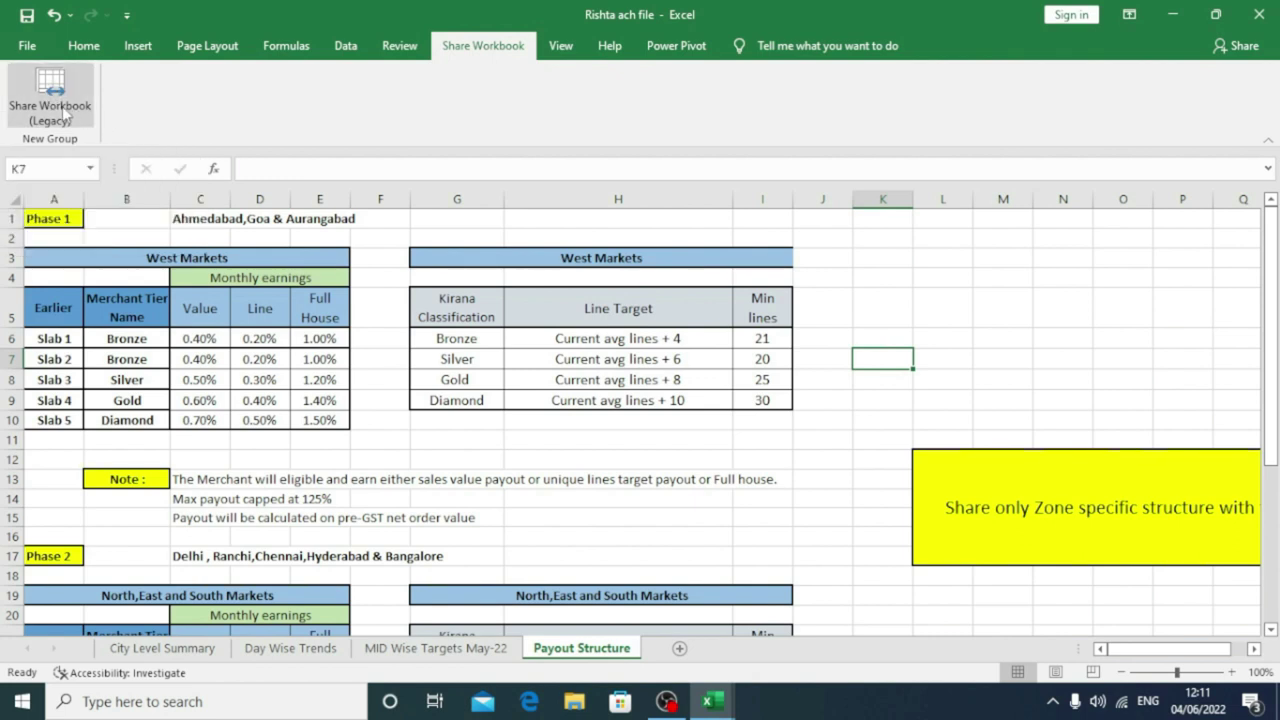
left_click(392, 45)
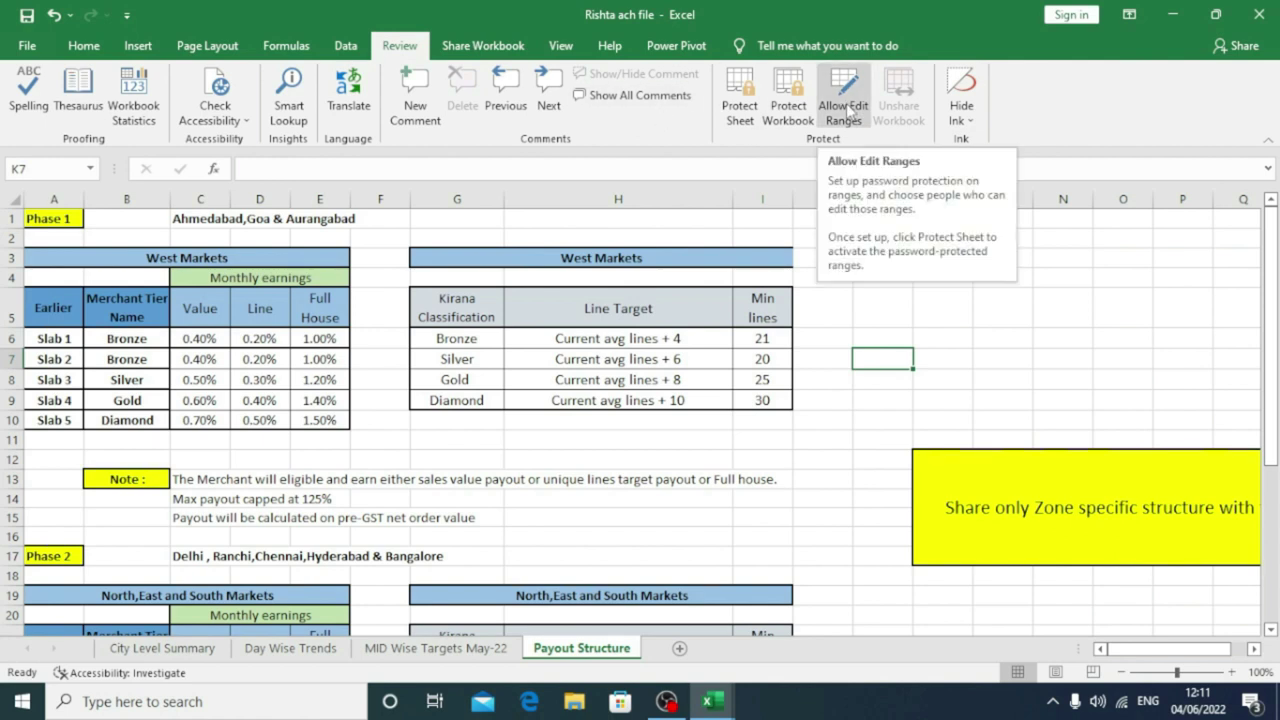
- Switch to the LAN workbook and show Sheet2's shared-folder network illustration
mouse_move(722, 708)
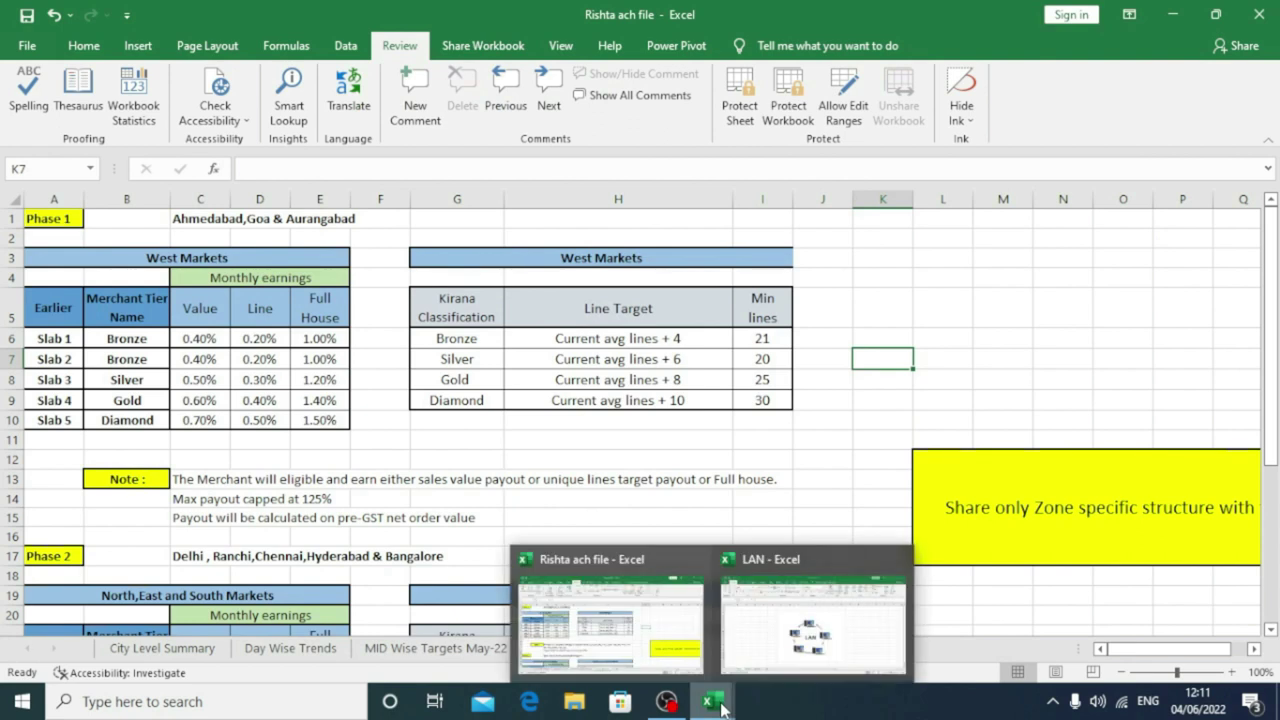
left_click(813, 620)
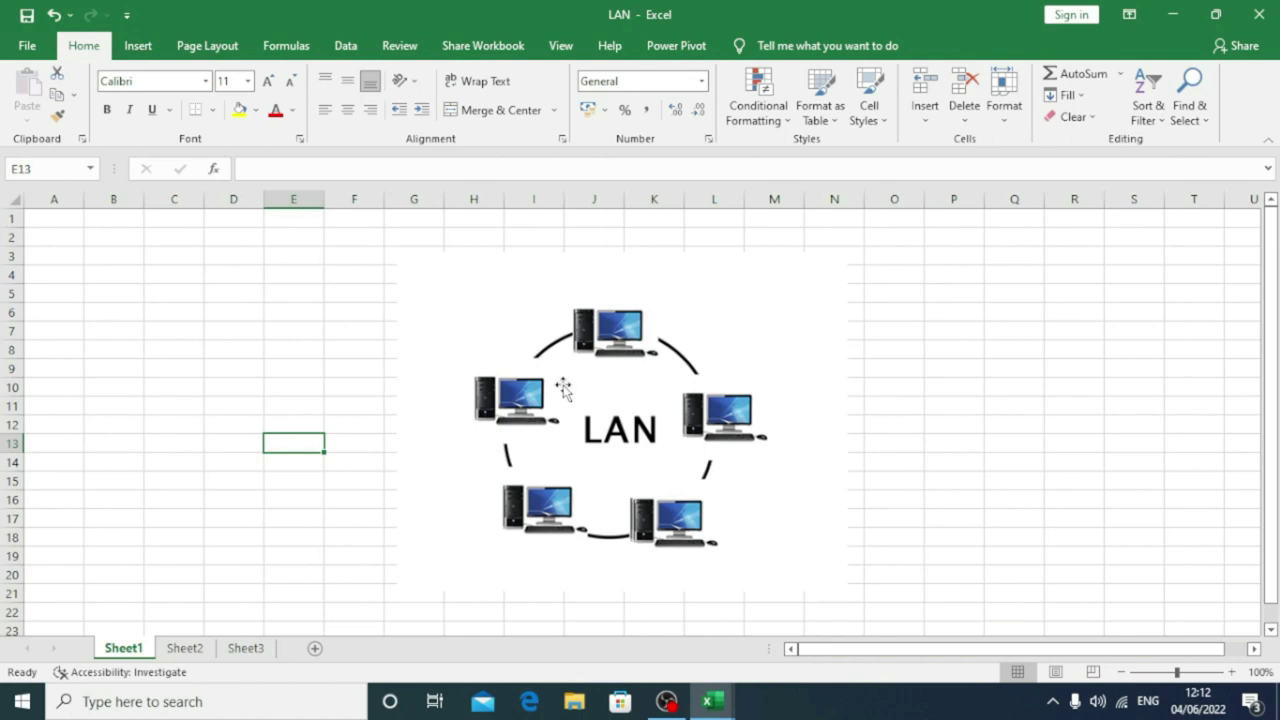
left_click(184, 648)
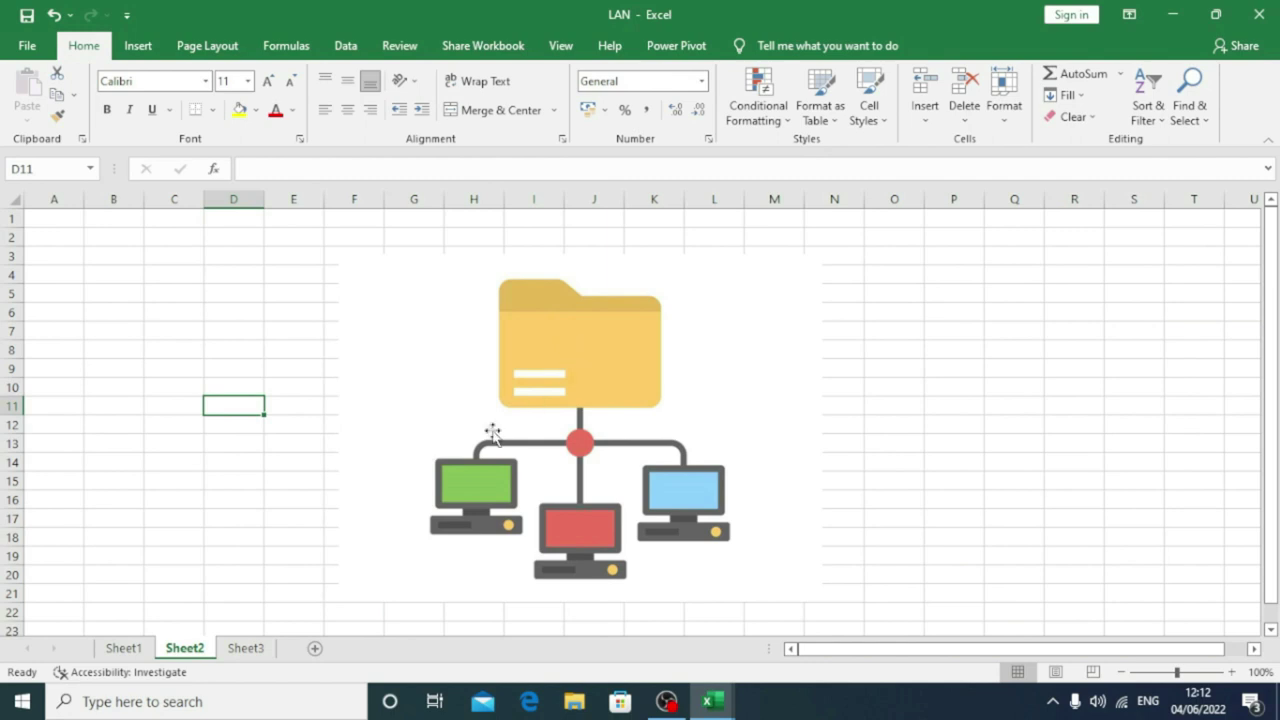
- On Sheet3, enable 'Use the old shared workbooks feature' and save the LAN workbook as shared
left_click(247, 650)
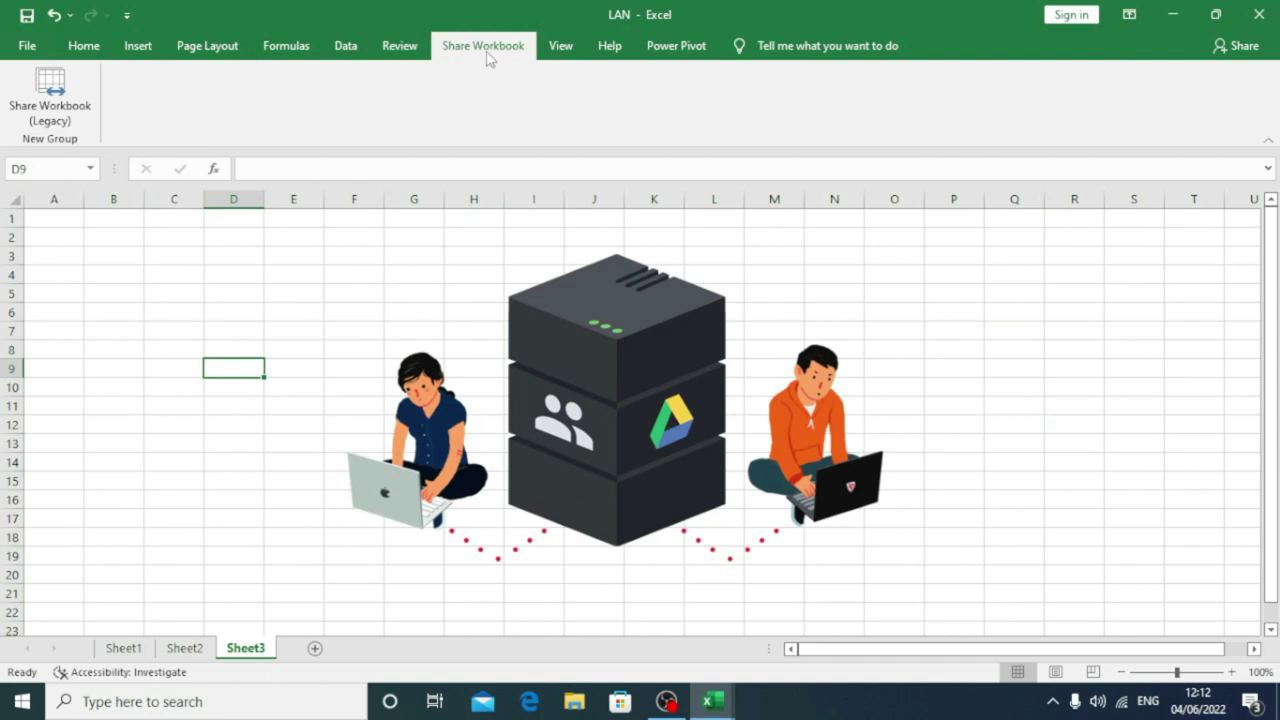
left_click(58, 104)
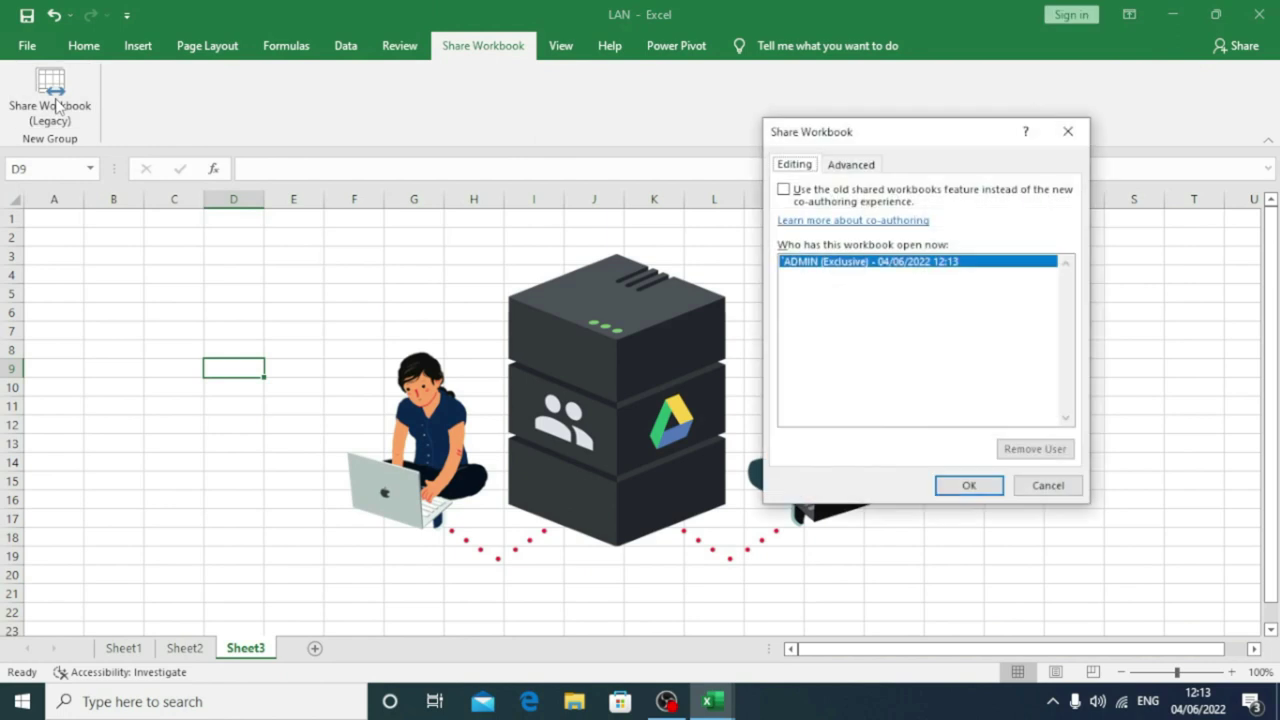
left_click_drag(871, 126, 822, 160)
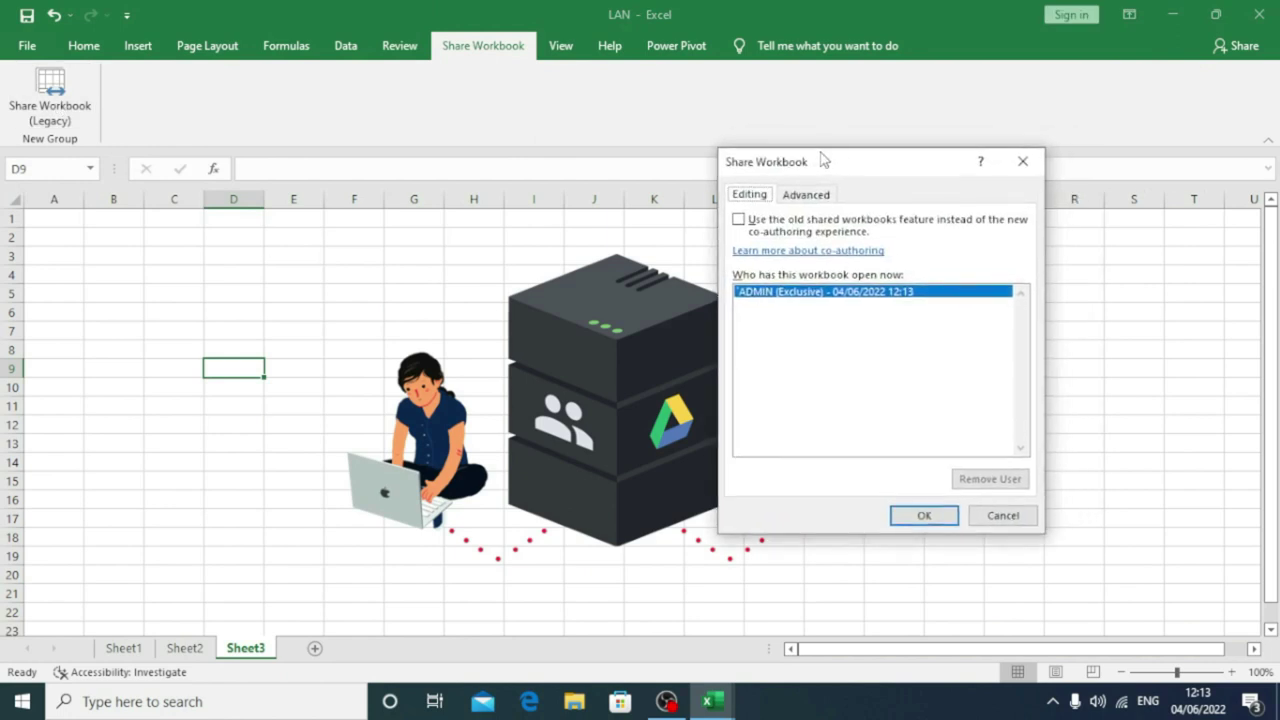
left_click(739, 220)
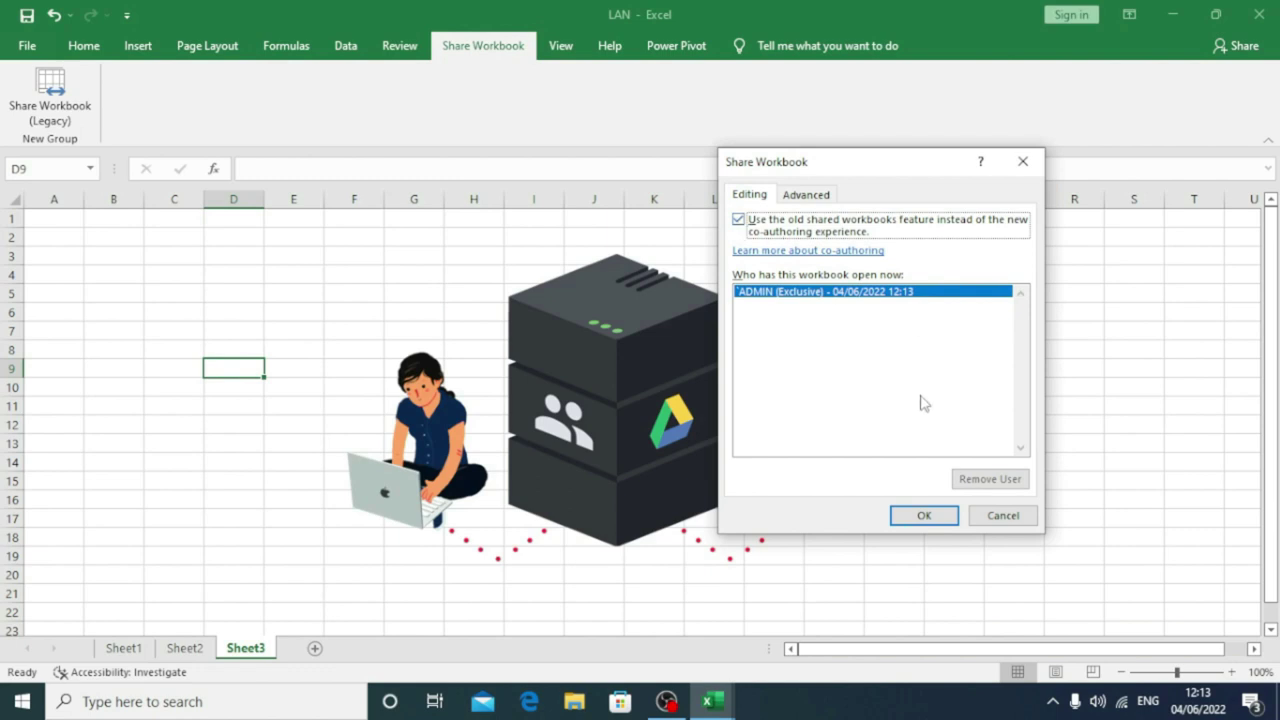
left_click(924, 516)
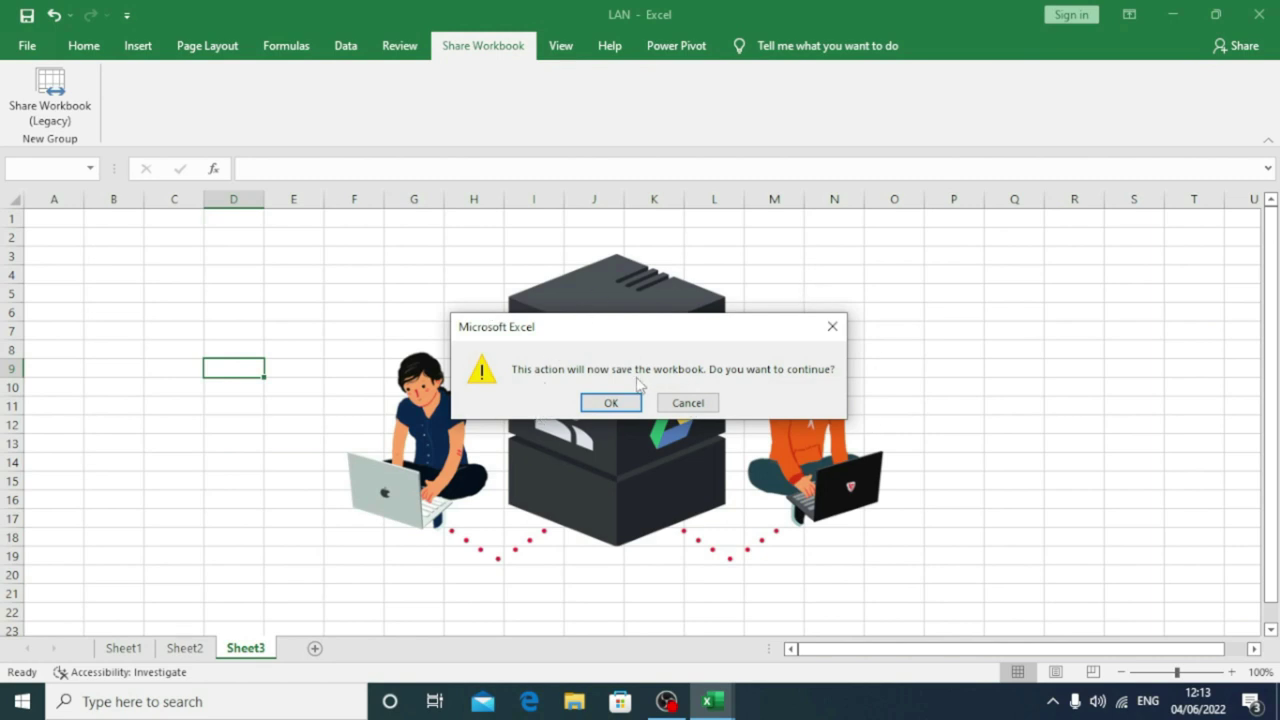
left_click(620, 402)
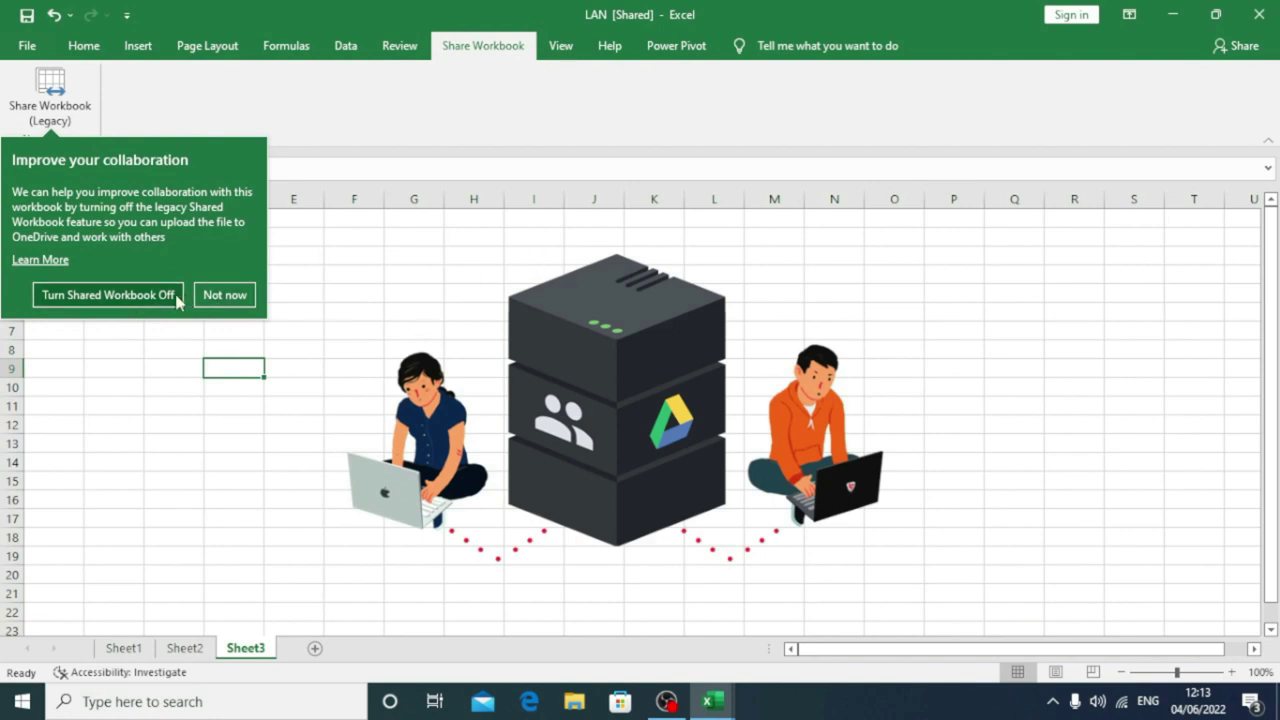
left_click(226, 294)
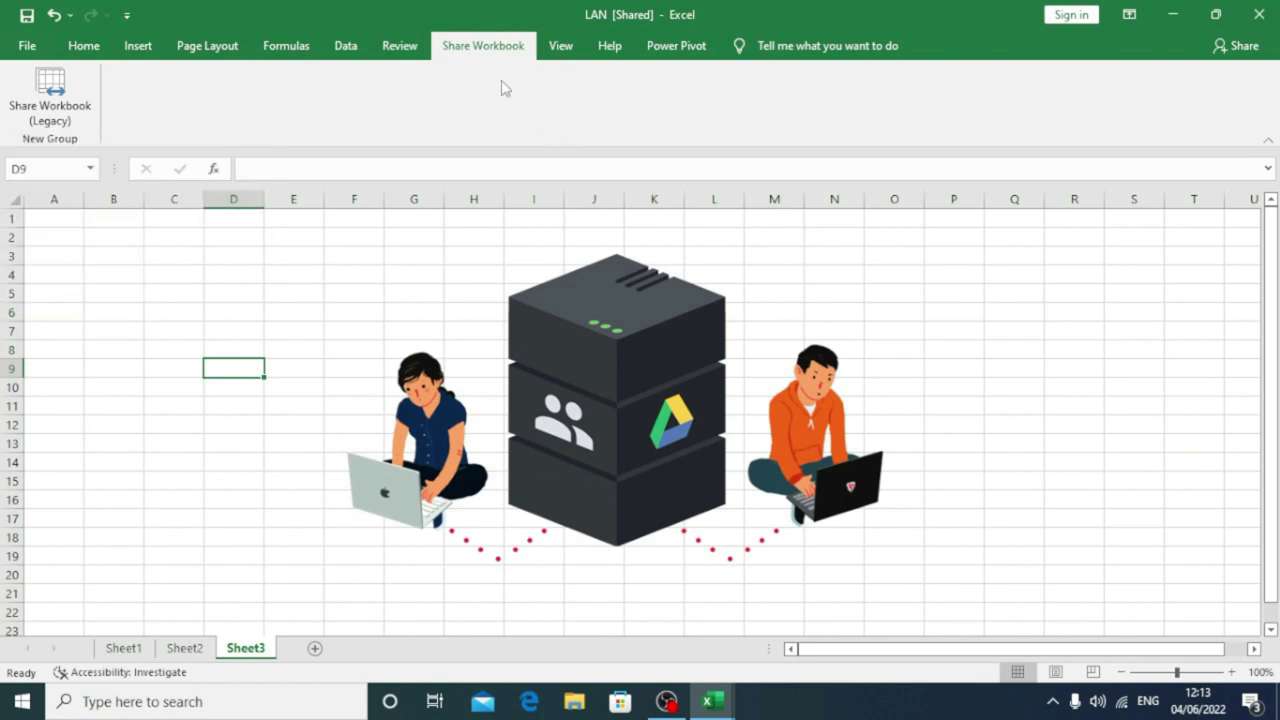
- Unshare the LAN workbook, then open and close the Hide Ink menu twice without changes
left_click(385, 50)
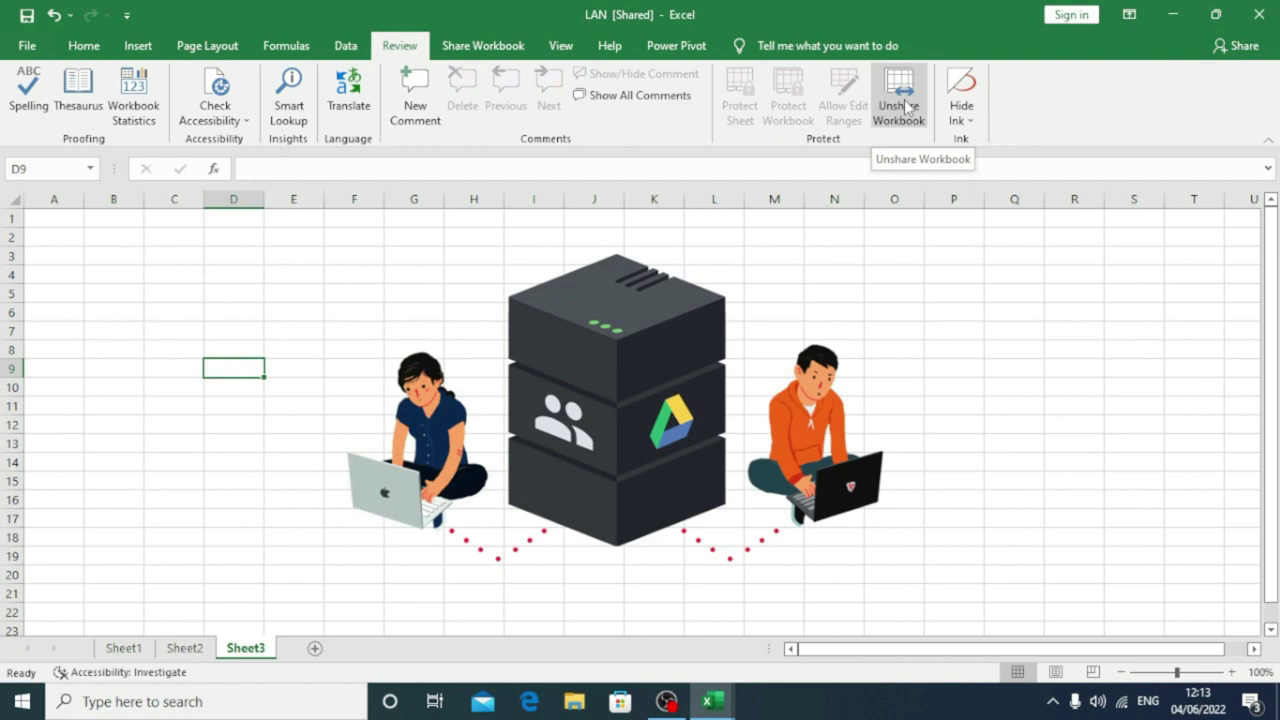
left_click(905, 107)
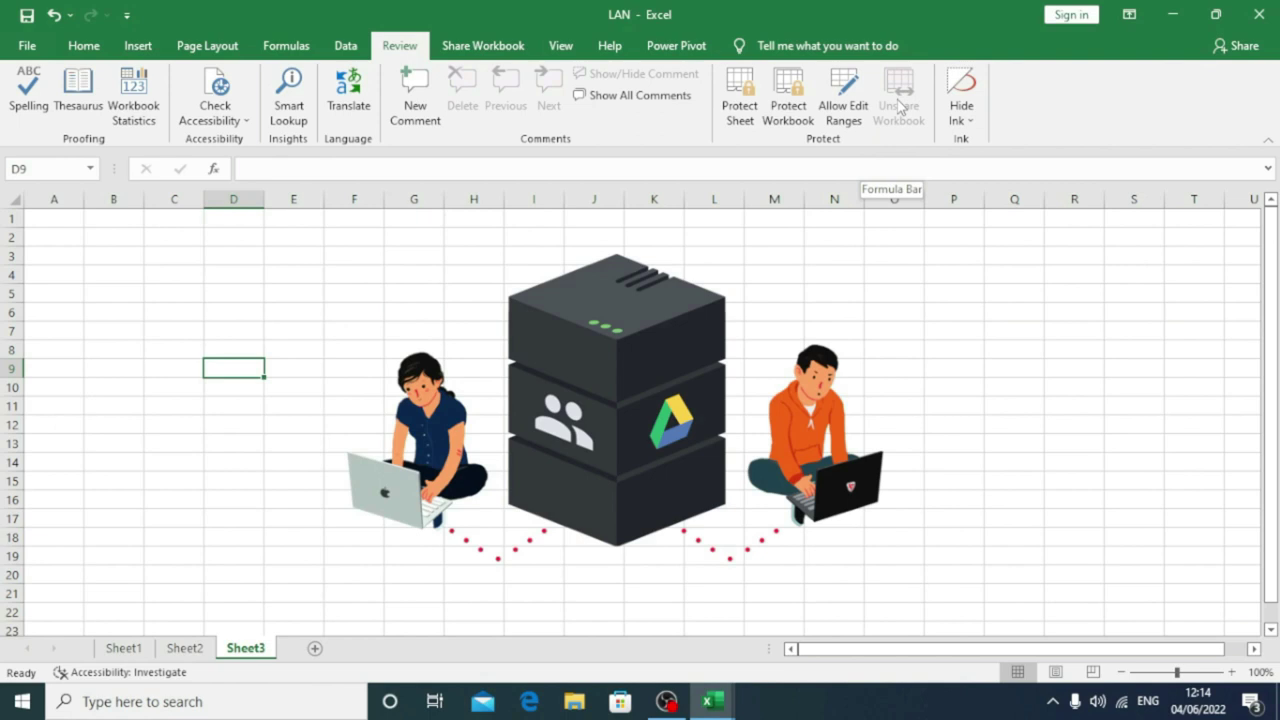
left_click(968, 120)
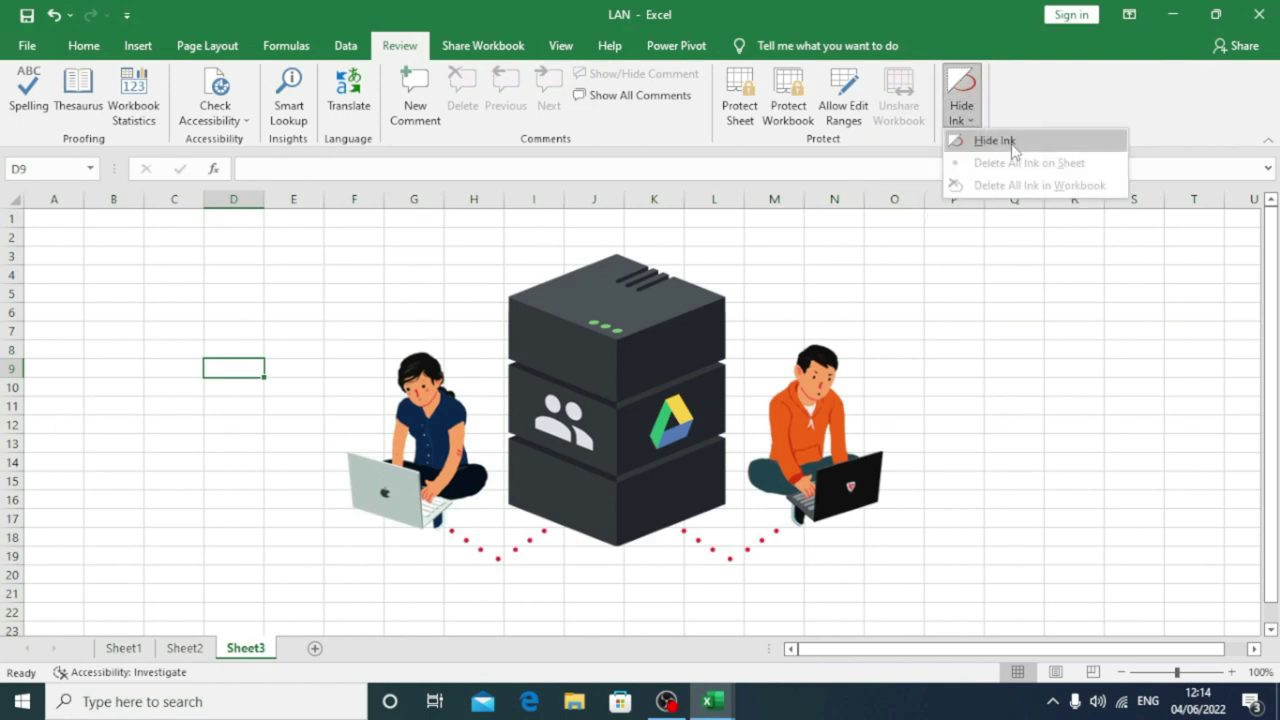
left_click(964, 271)
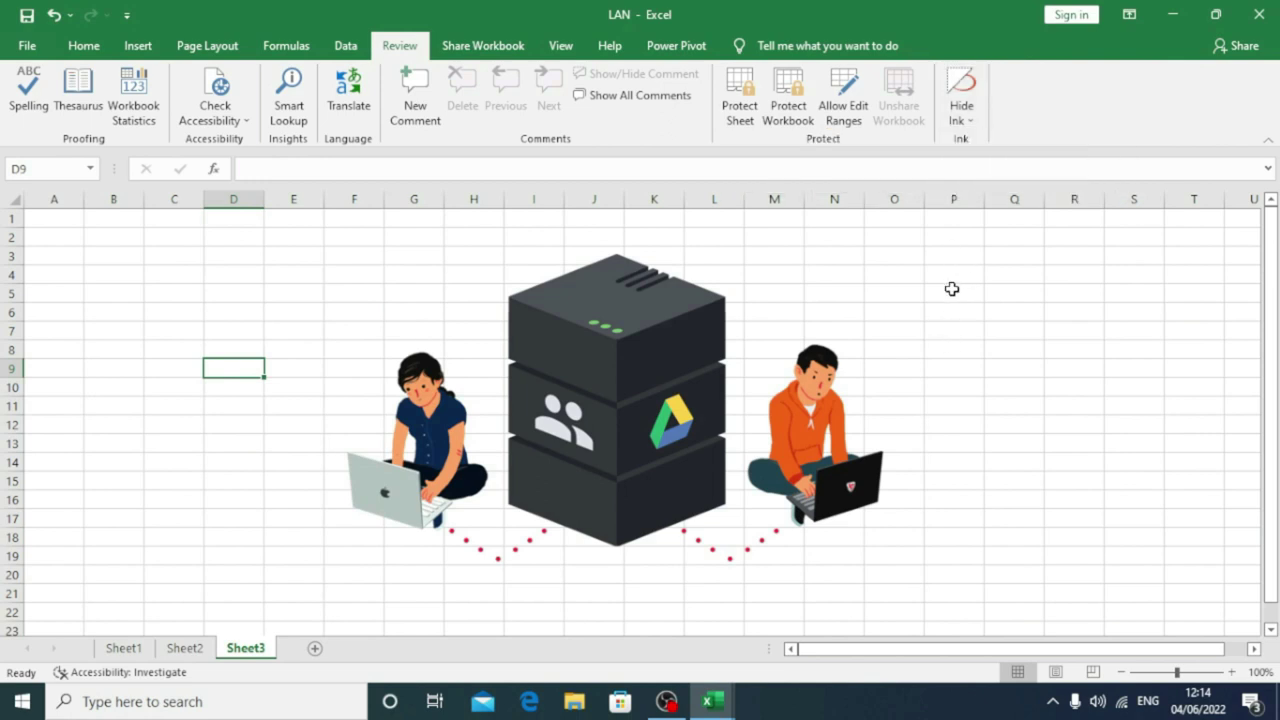
left_click(972, 121)
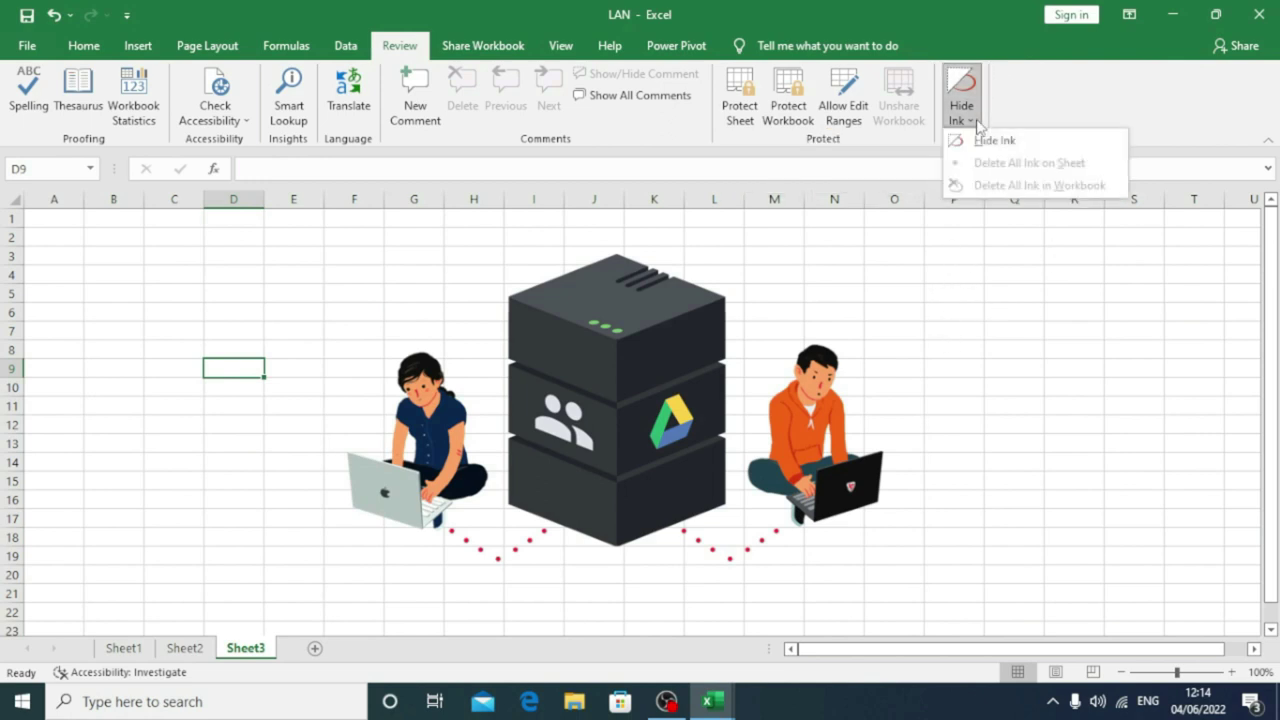
left_click(1016, 301)
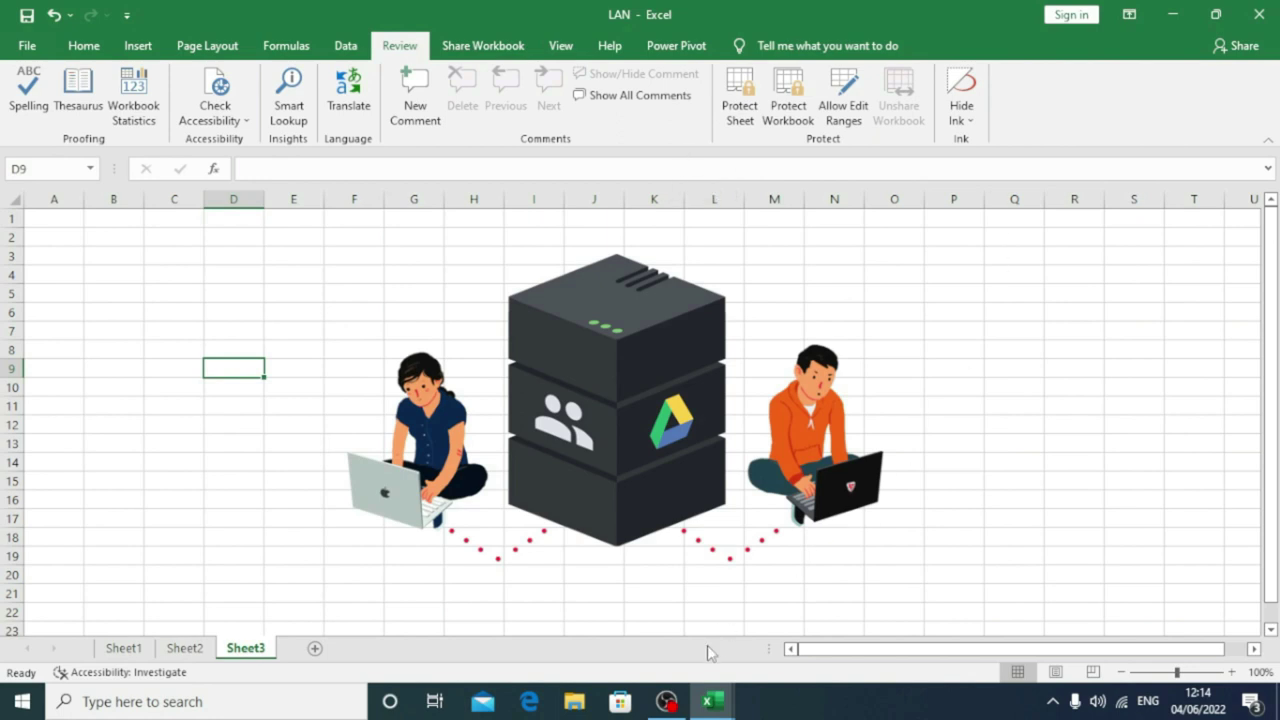
- Switch to the Rishta ach file workbook and enable the Draw tab in Customize Ribbon options
mouse_move(713, 690)
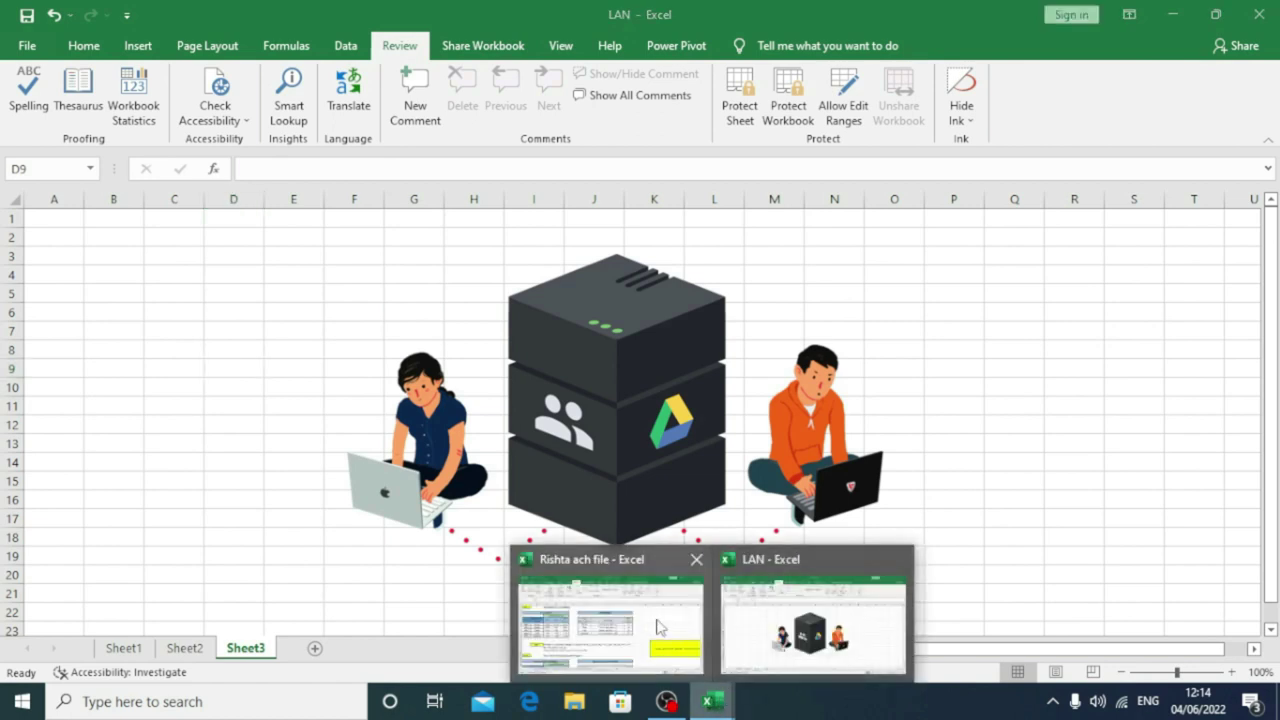
left_click(657, 622)
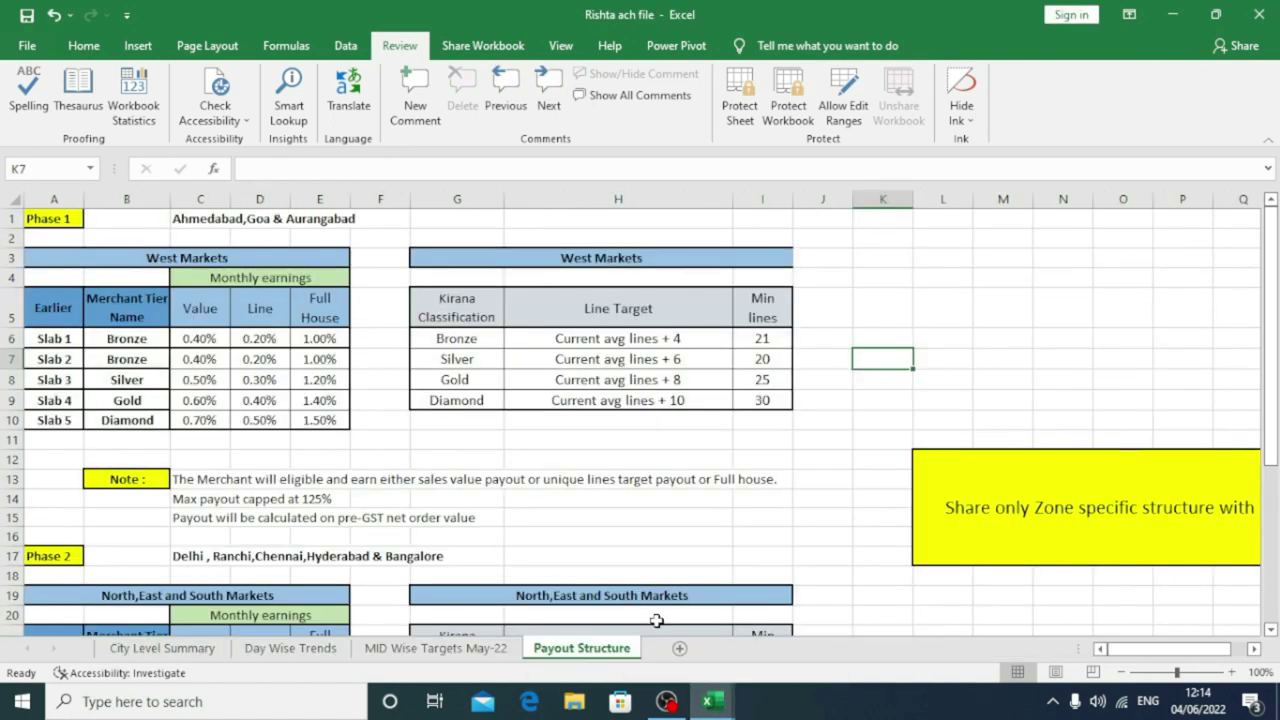
left_click(24, 47)
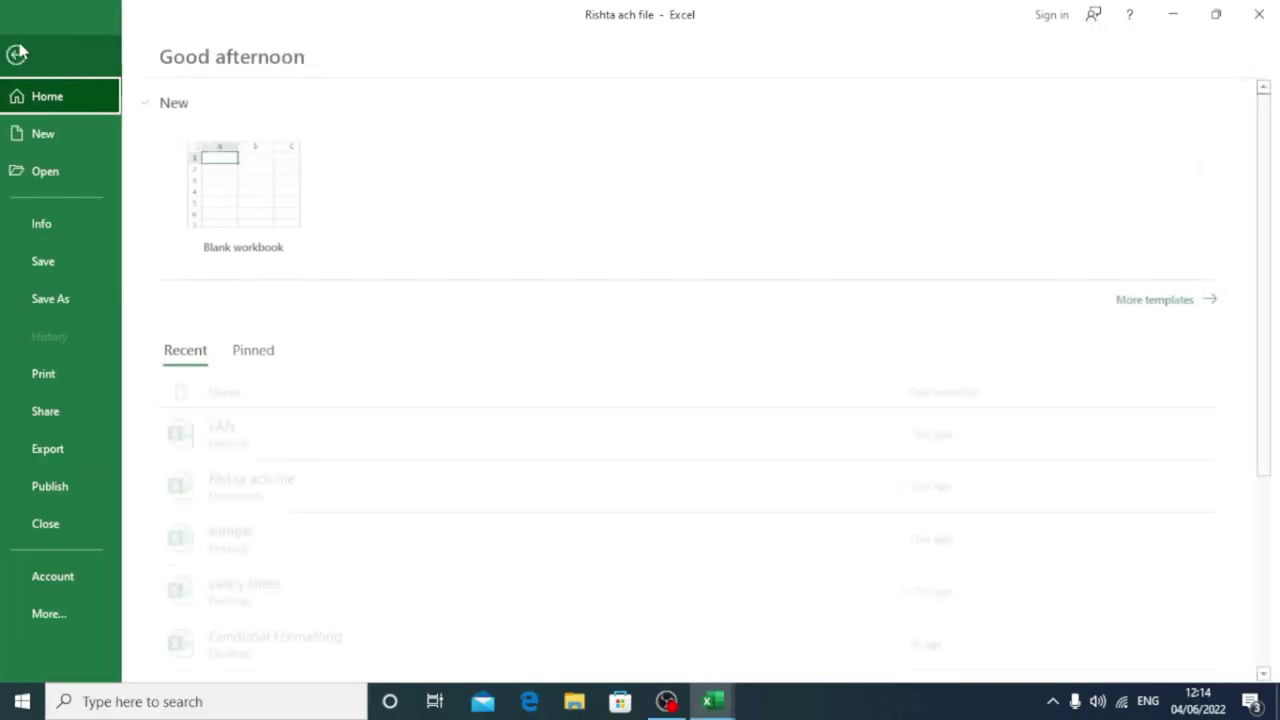
left_click(77, 617)
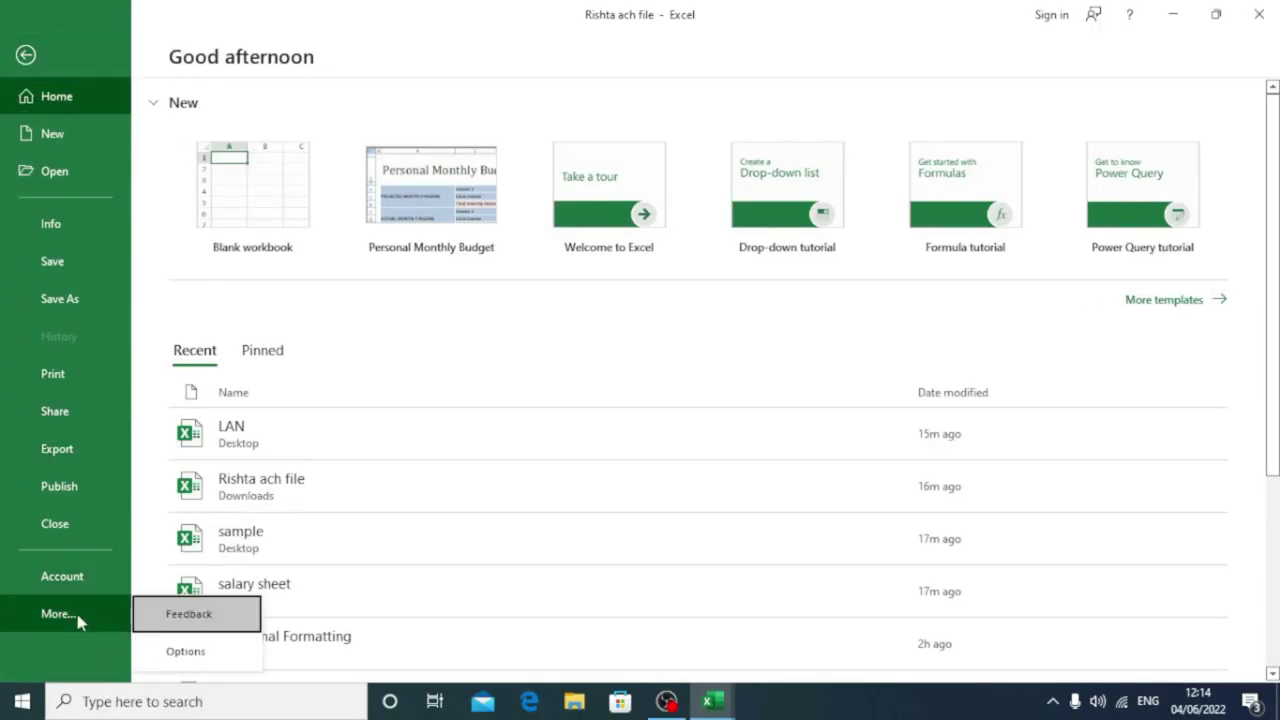
left_click(190, 653)
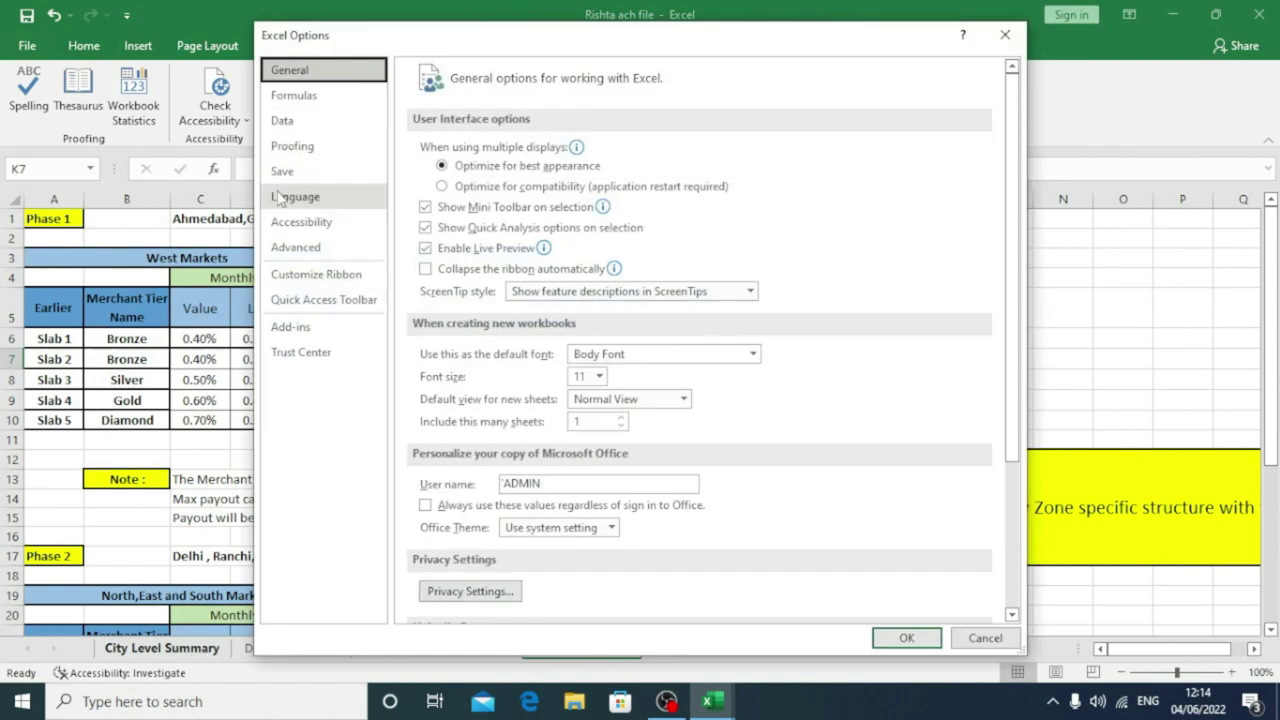
left_click(345, 285)
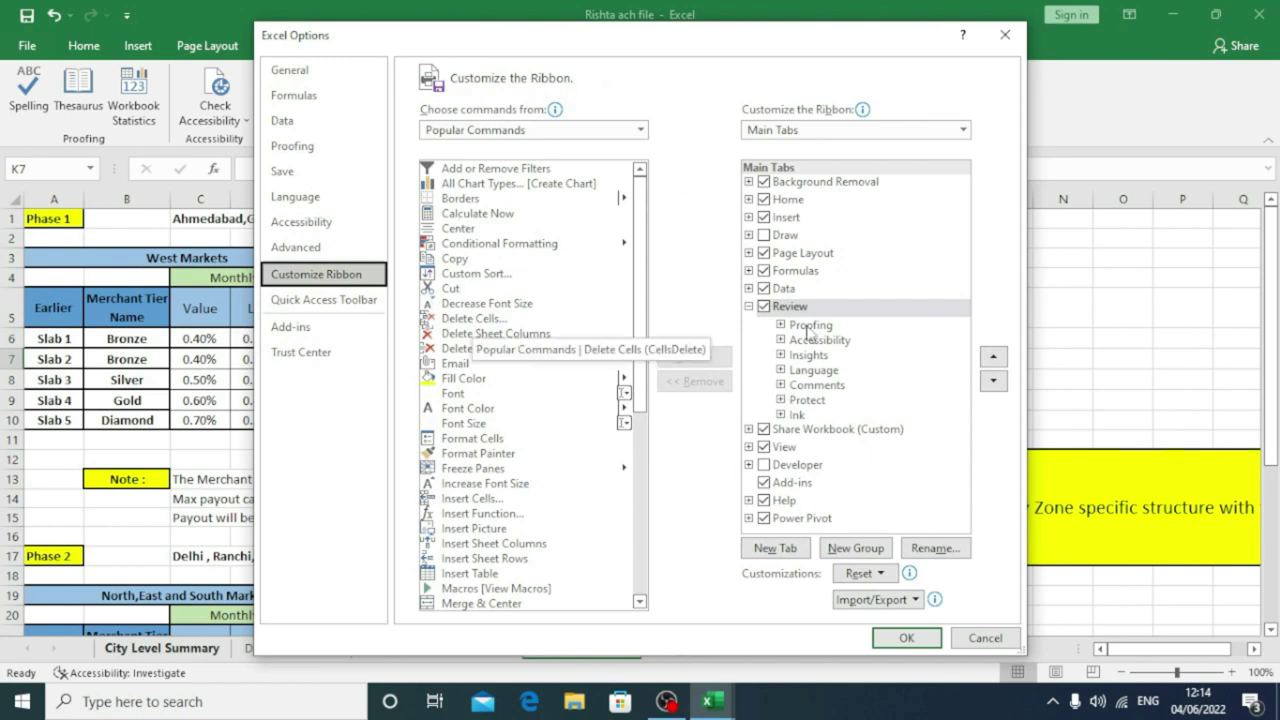
left_click(765, 236)
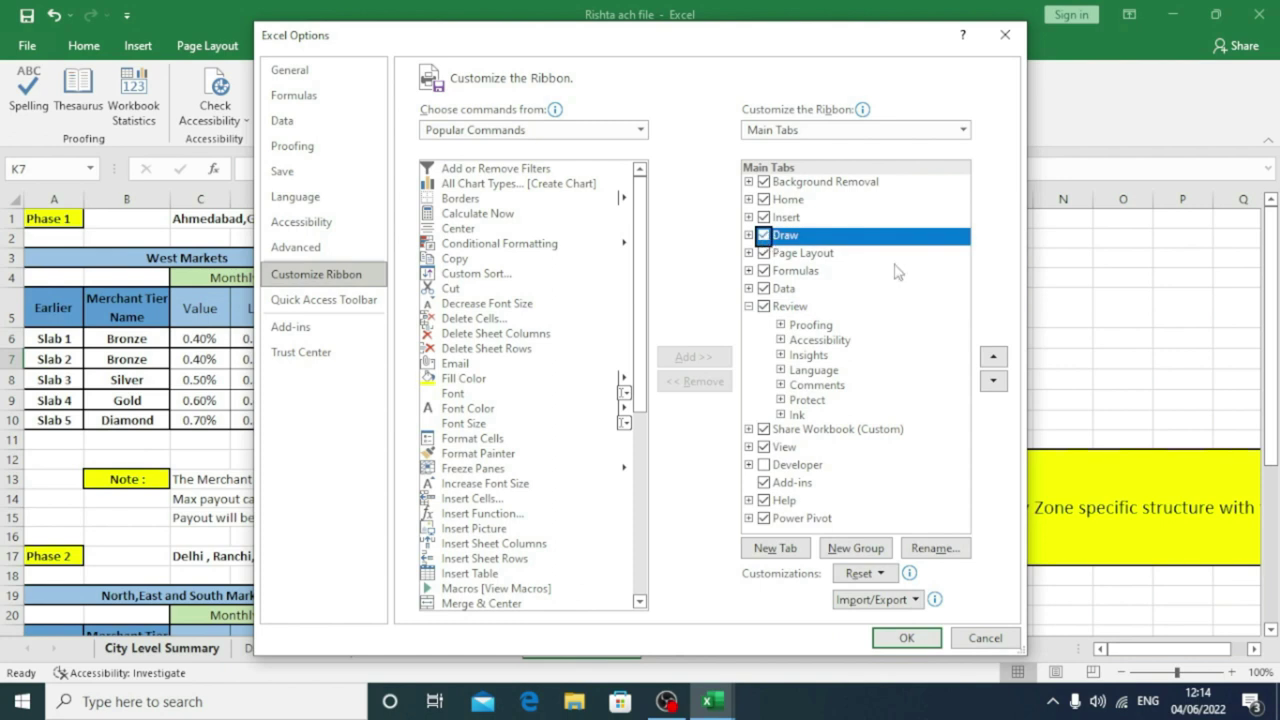
left_click(906, 637)
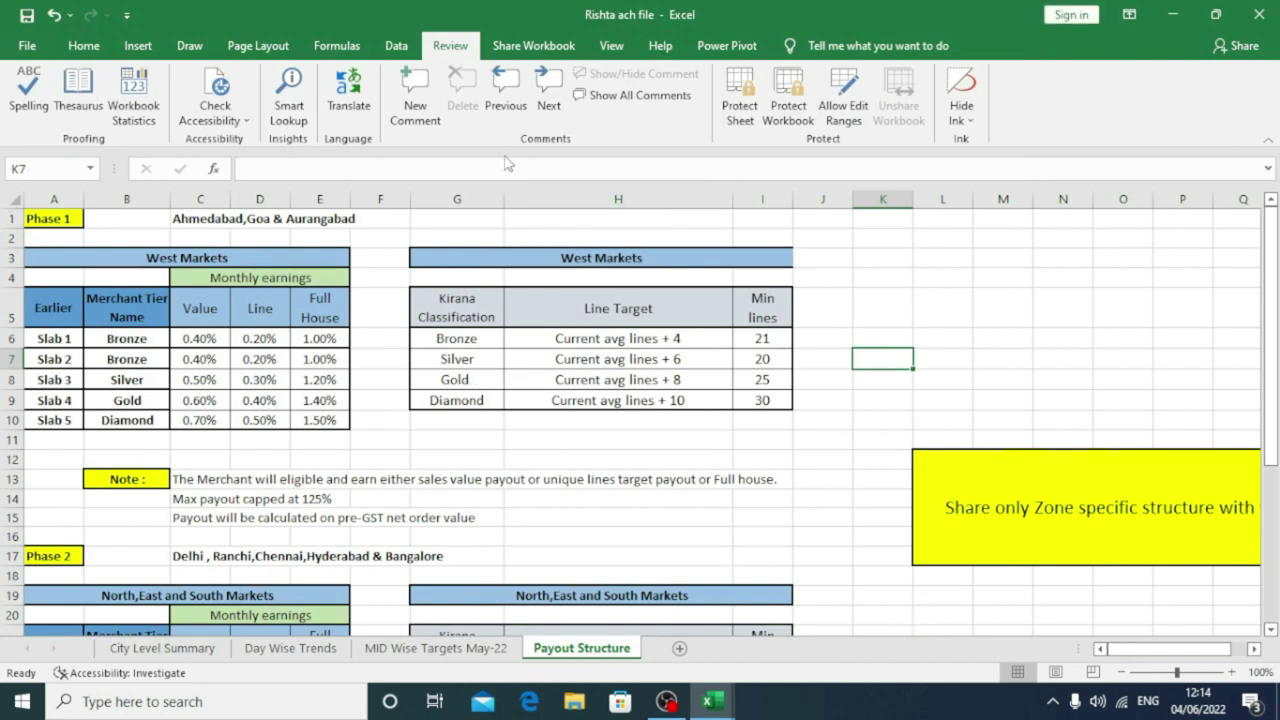
- Highlight the +4 and +8 line targets in H6 and H8 with a medium yellow highlighter
left_click(190, 46)
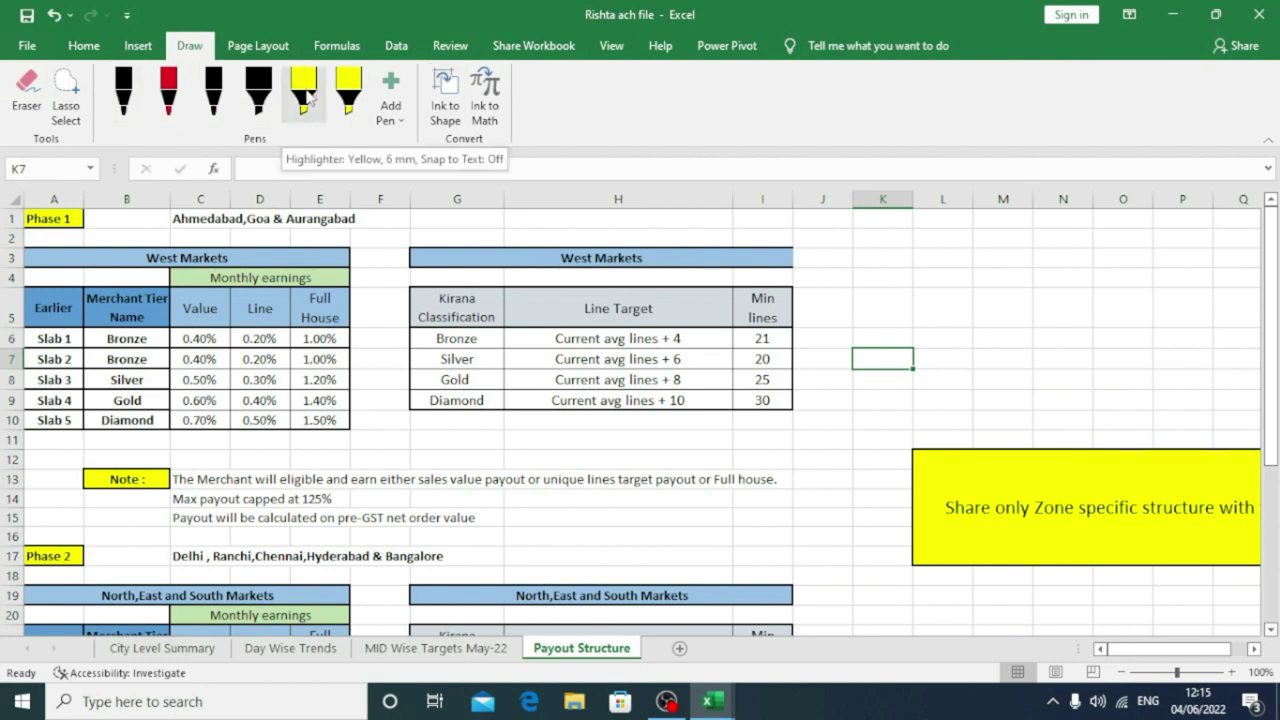
left_click(306, 92)
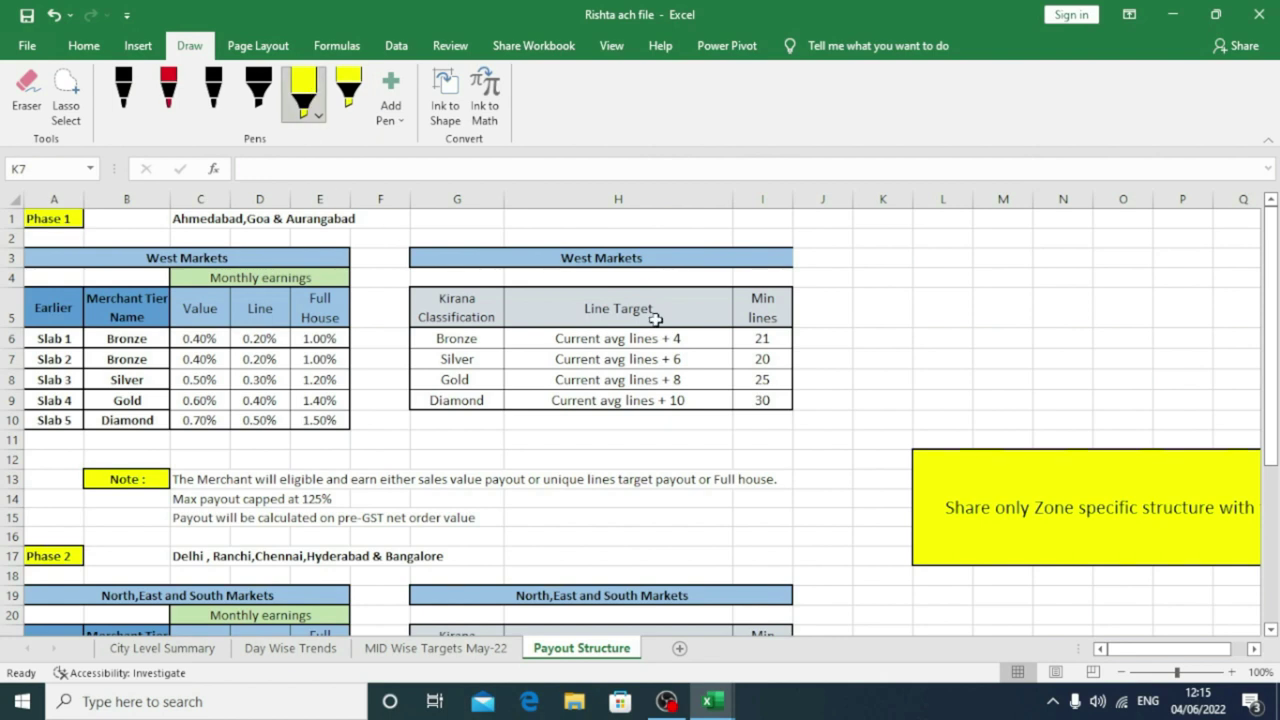
left_click(316, 116)
left_click(350, 206)
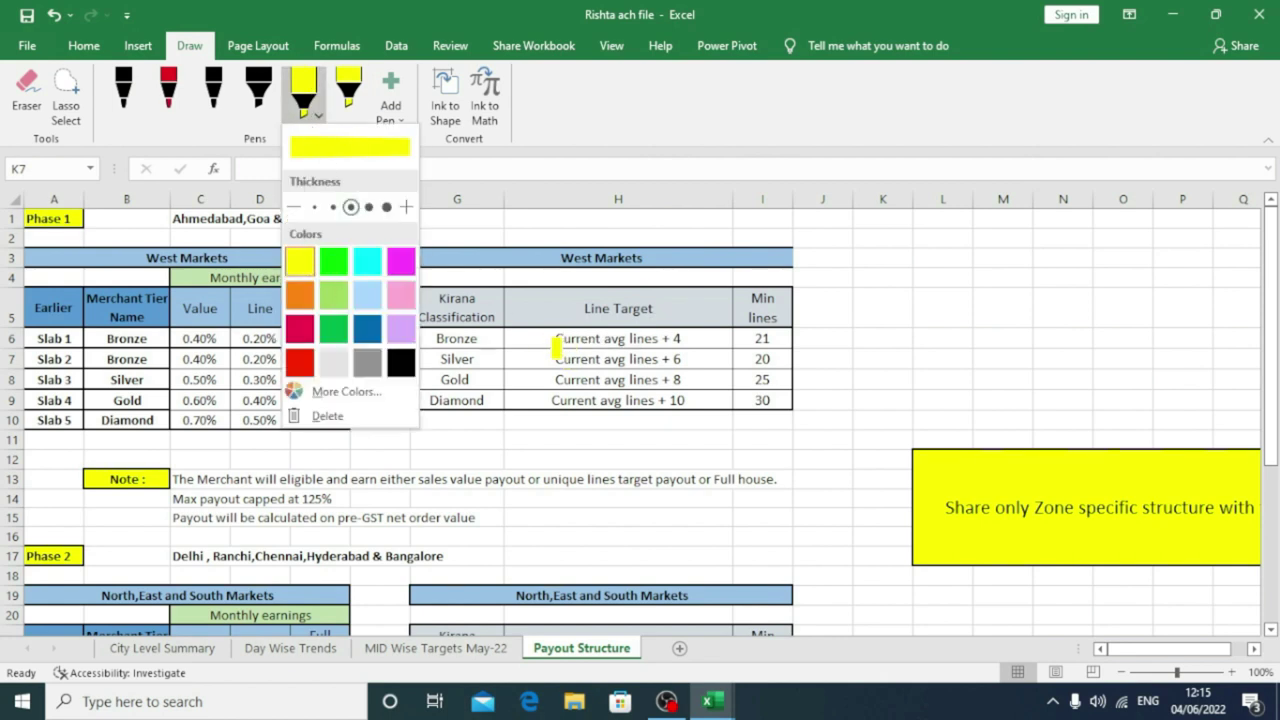
left_click_drag(538, 340, 676, 340)
left_click_drag(544, 379, 682, 379)
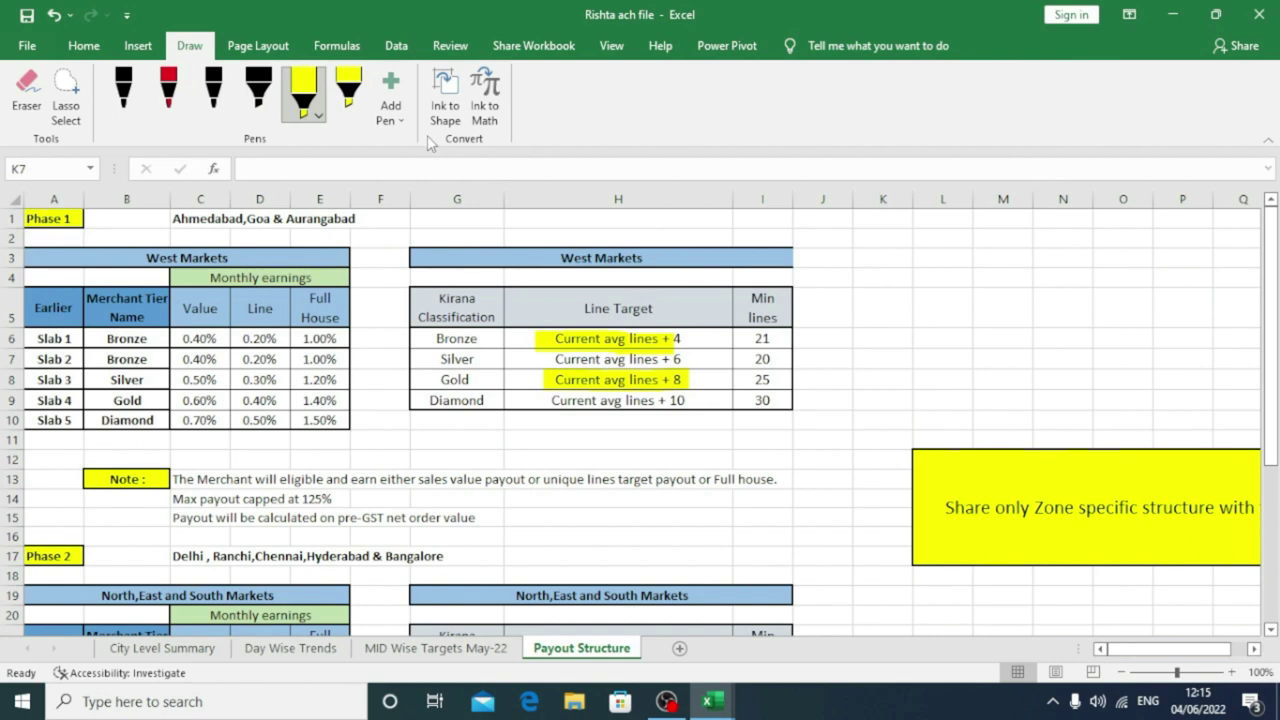
- Switch the highlighter to red and mark the Slab 2 and Slab 4 Value and Line cells
left_click(303, 95)
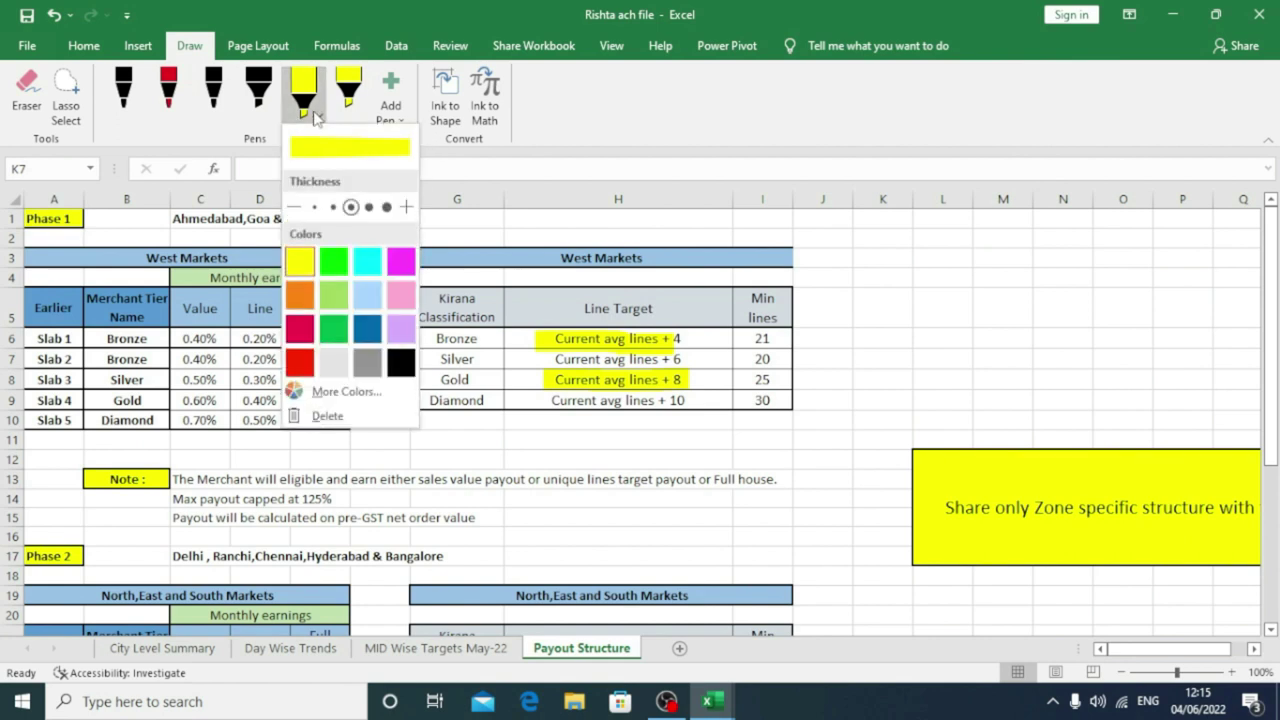
left_click(305, 365)
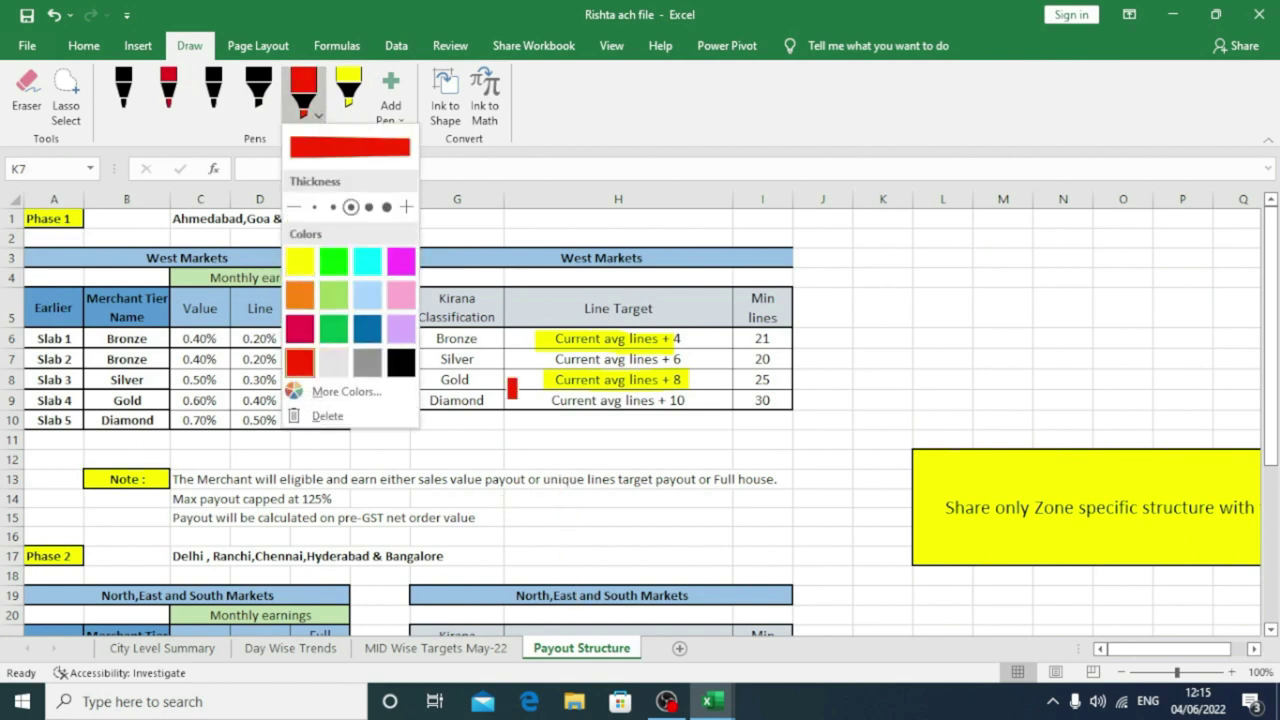
left_click_drag(174, 368, 284, 368)
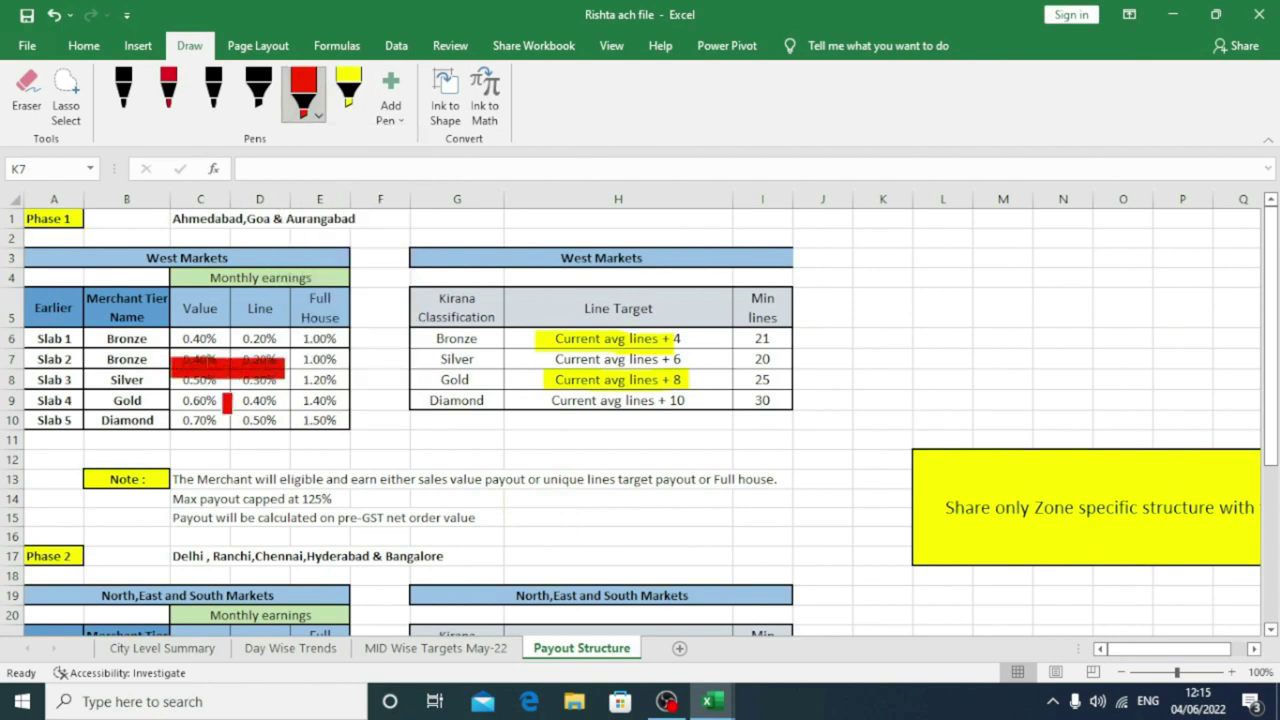
left_click_drag(189, 403, 291, 406)
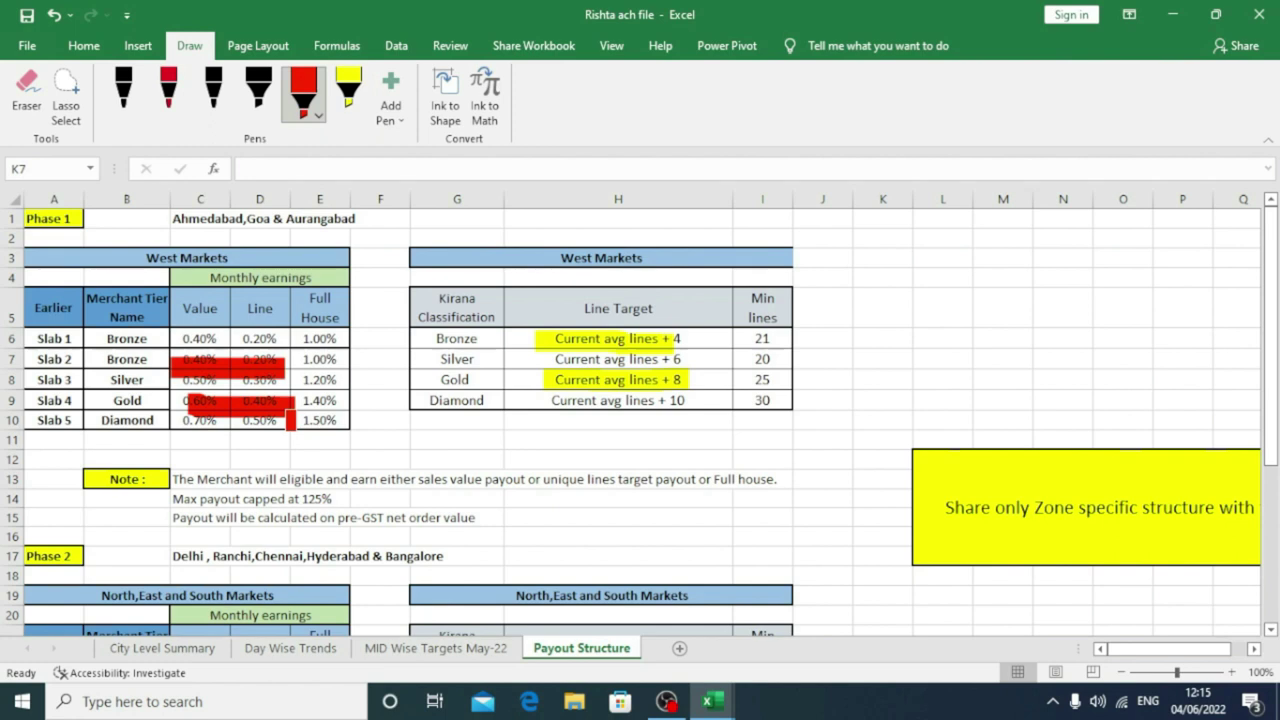
- Hide the Payout Structure ink with Hide Ink, then show it again
left_click(447, 50)
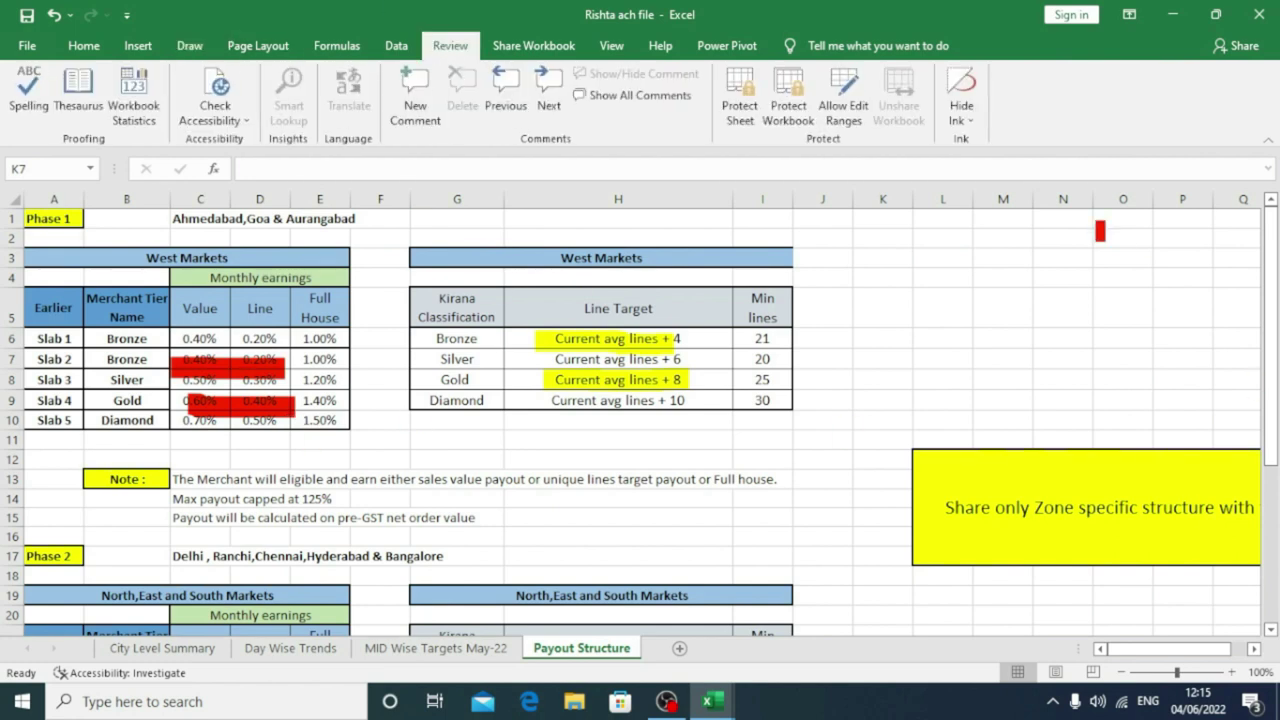
left_click(969, 121)
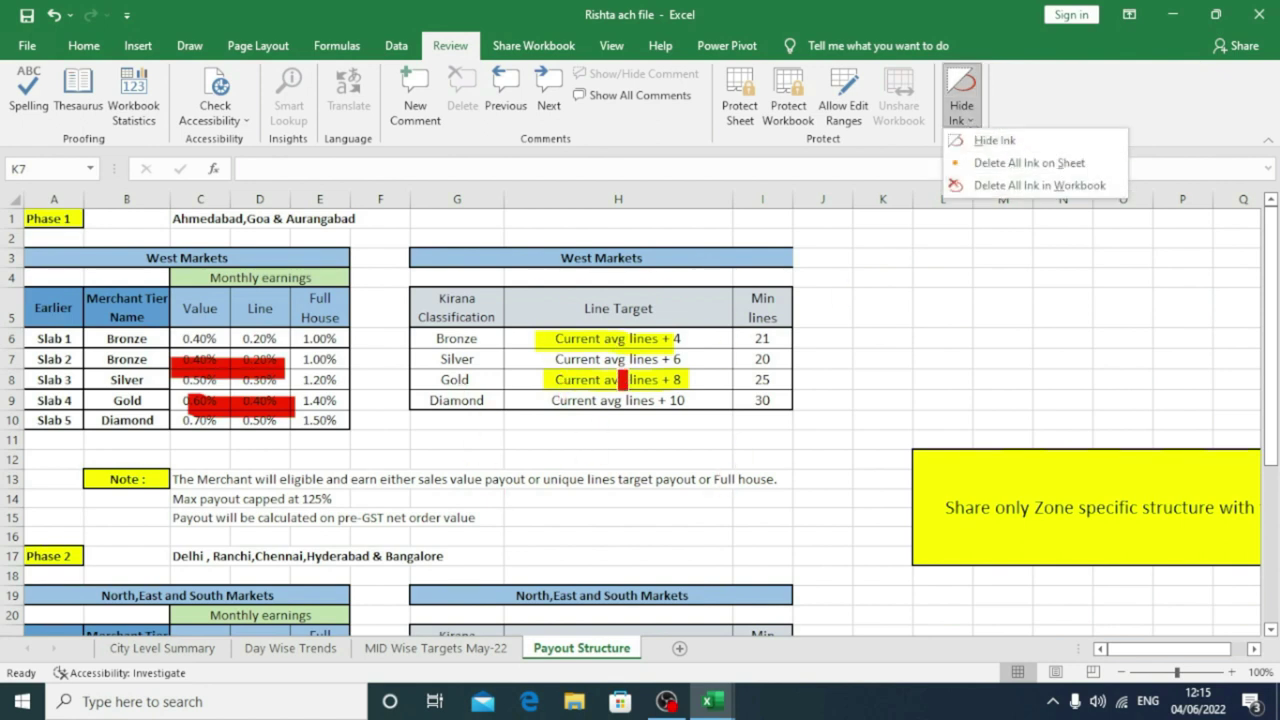
left_click(1000, 141)
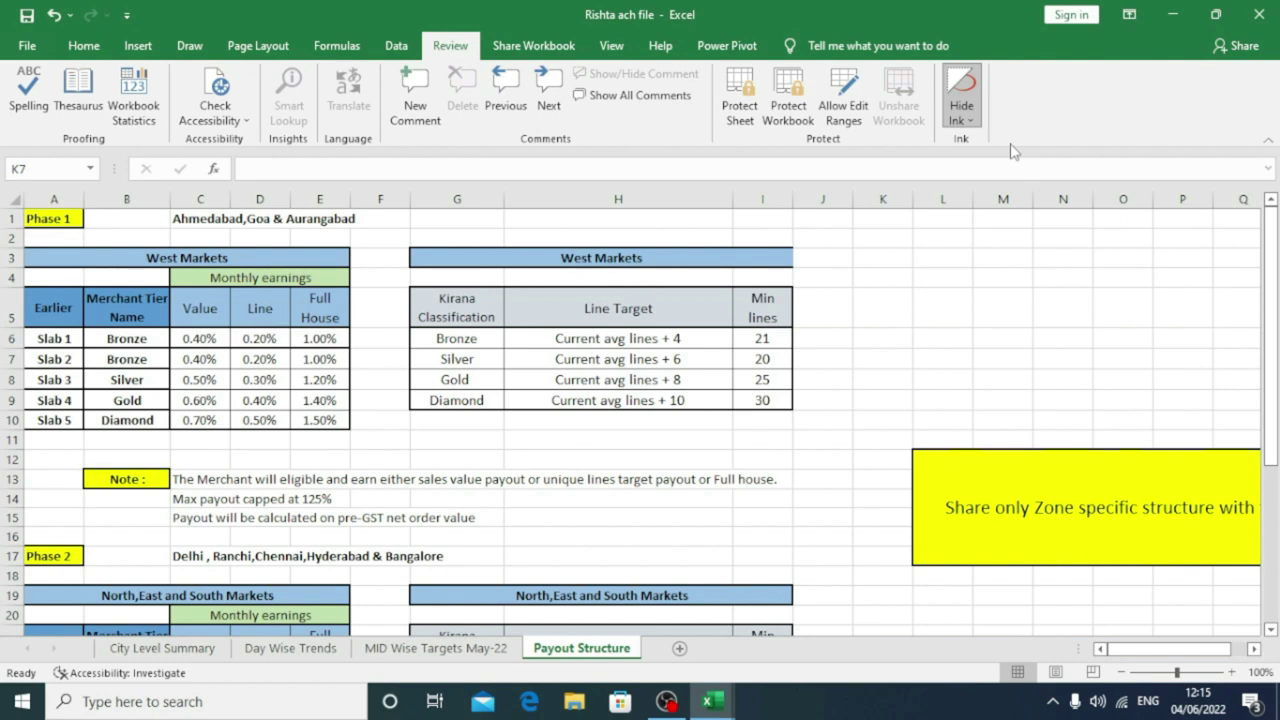
left_click(961, 112)
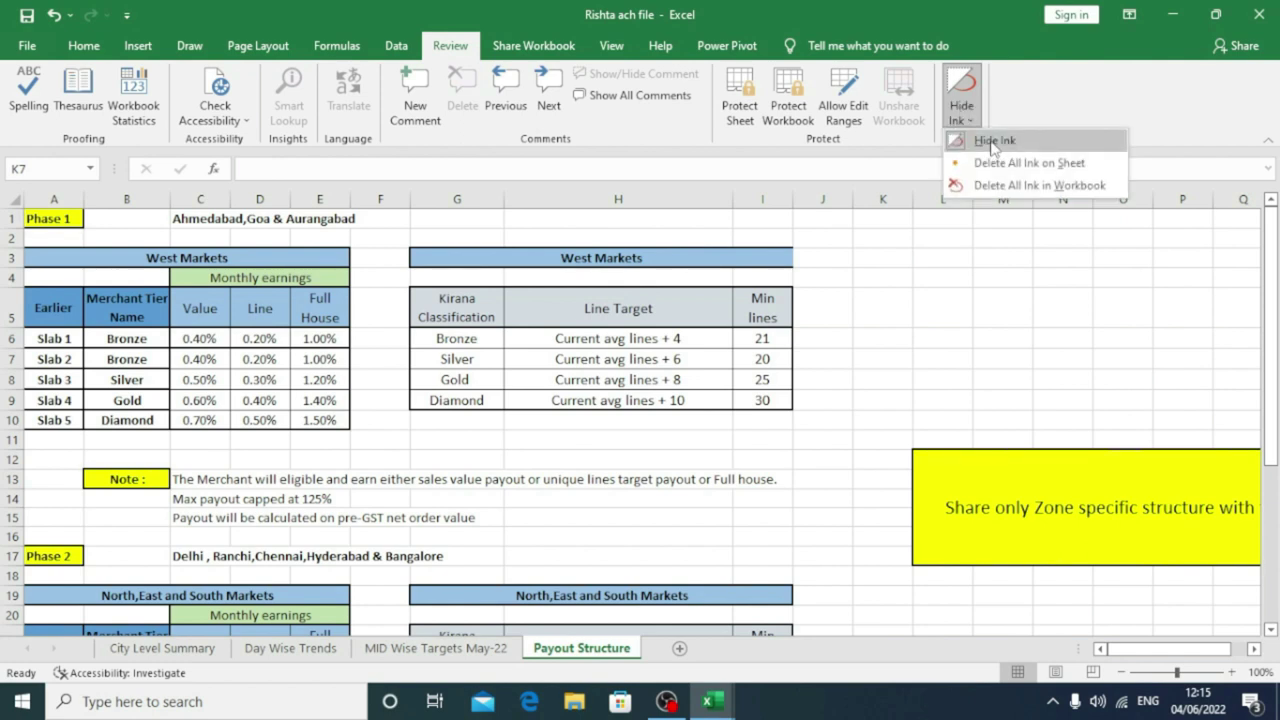
left_click(991, 142)
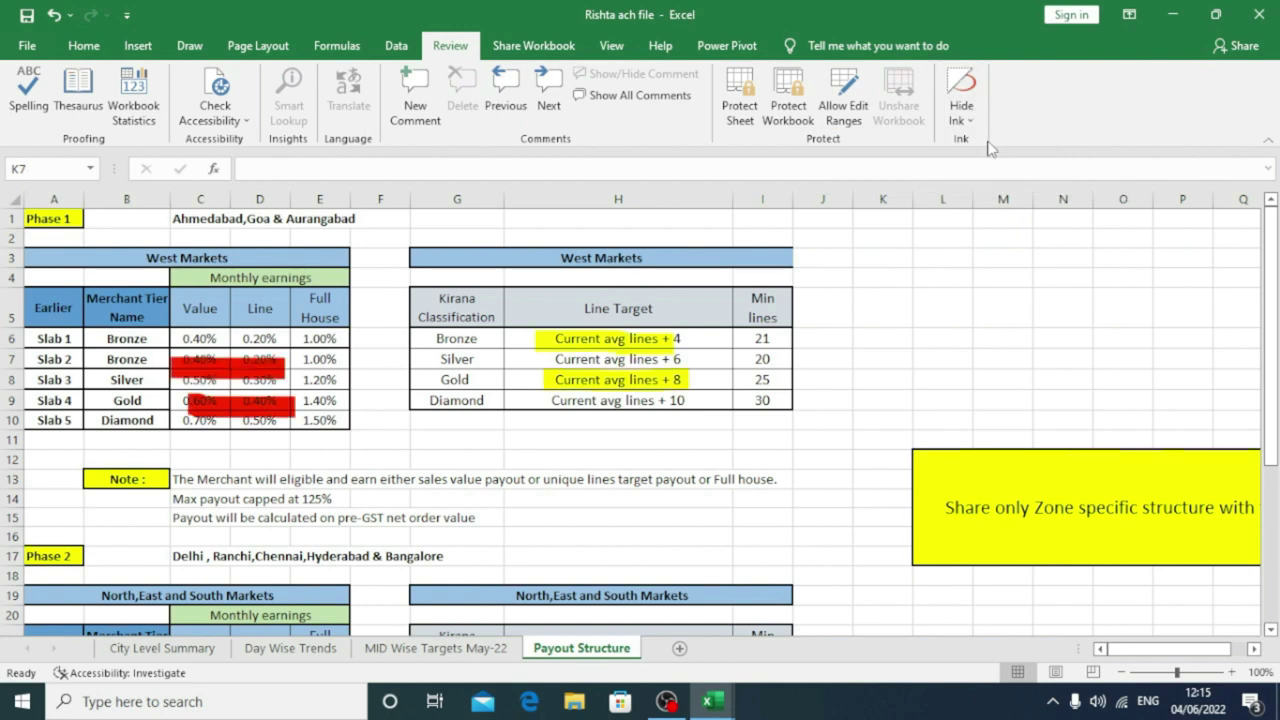
- Dismiss the Hide Ink menu unchanged and go to the MID Wise Targets May-22 sheet
left_click(961, 110)
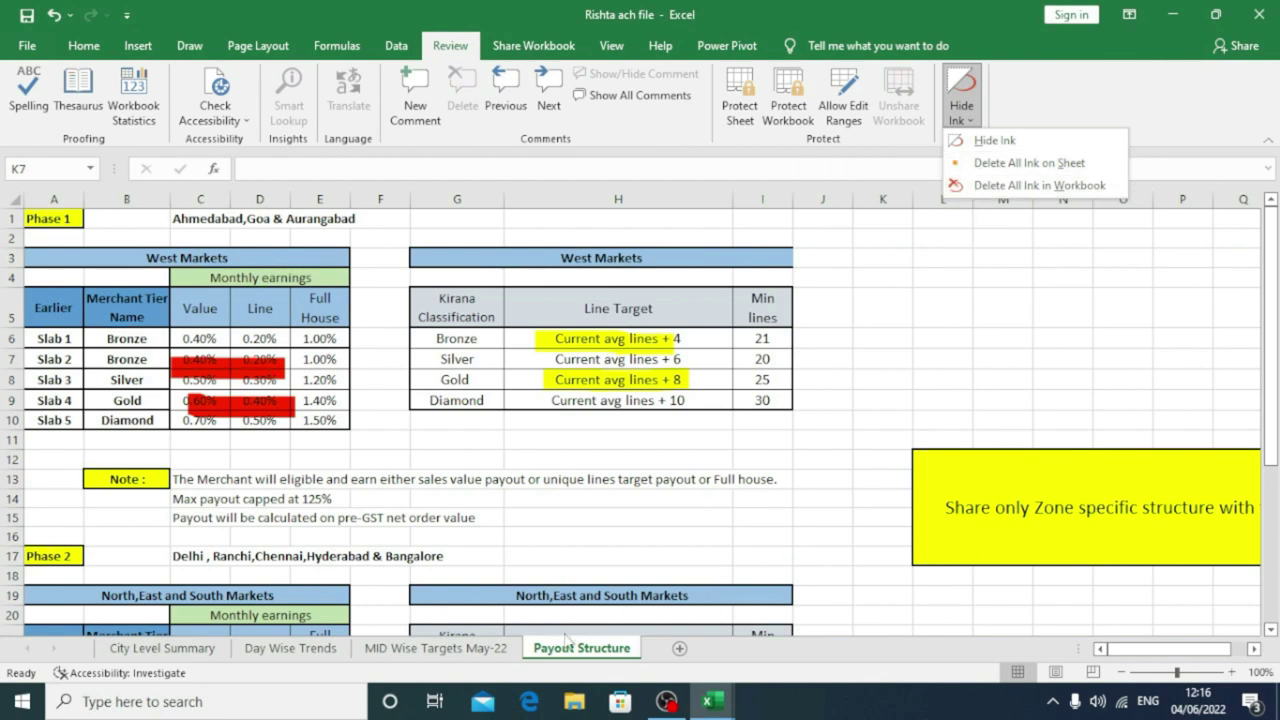
key("Escape")
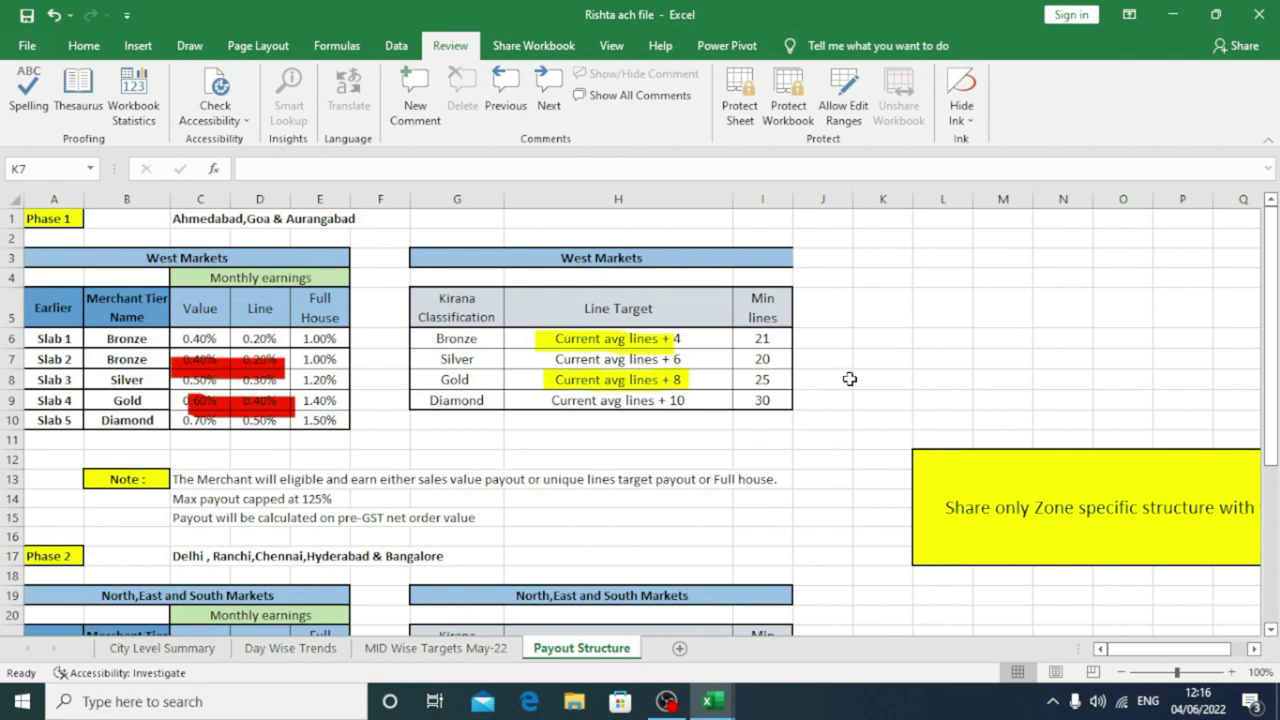
left_click(440, 648)
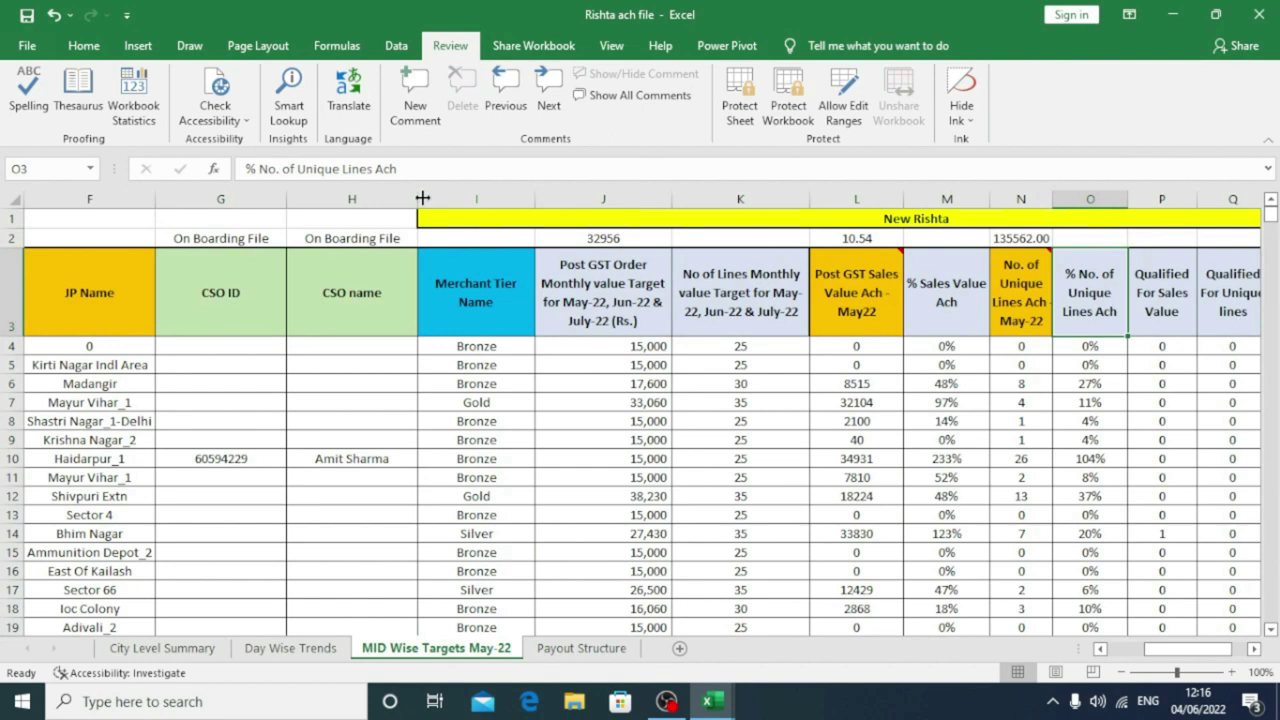
- Highlight in yellow the MID Wise Targets May-22 figures in rows 7–8, 11 and 14–15
left_click(189, 45)
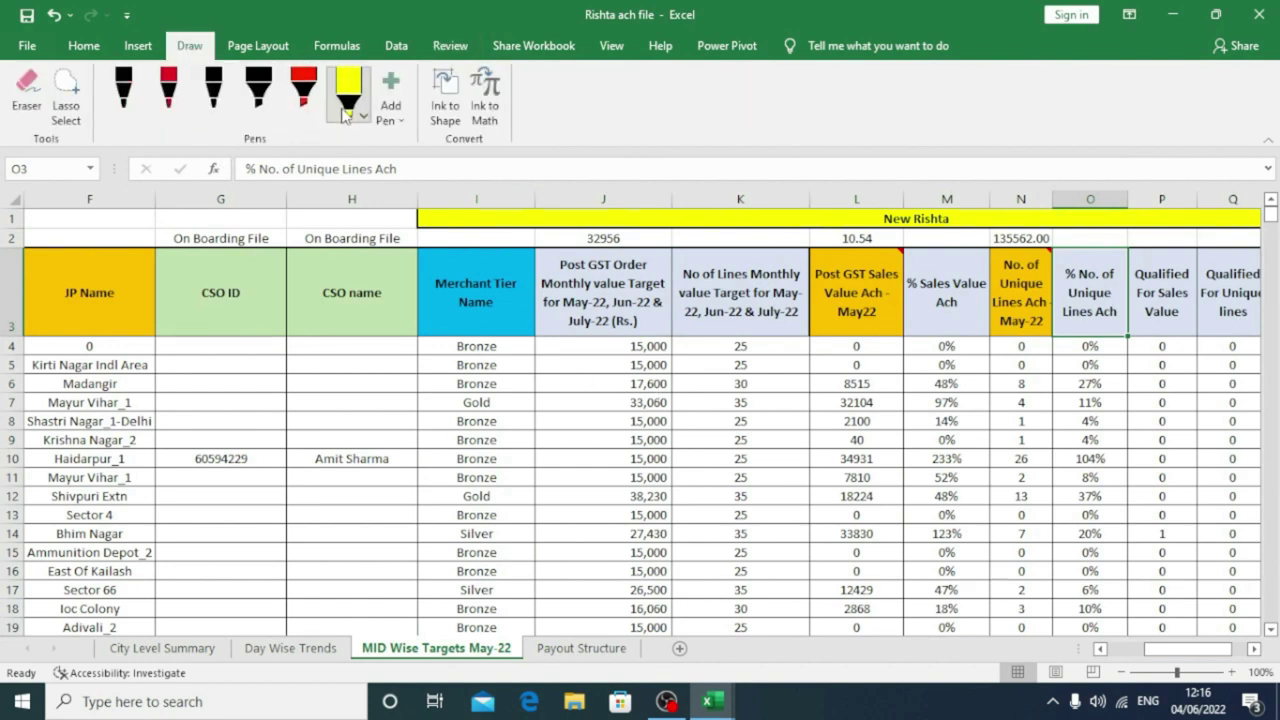
left_click(317, 116)
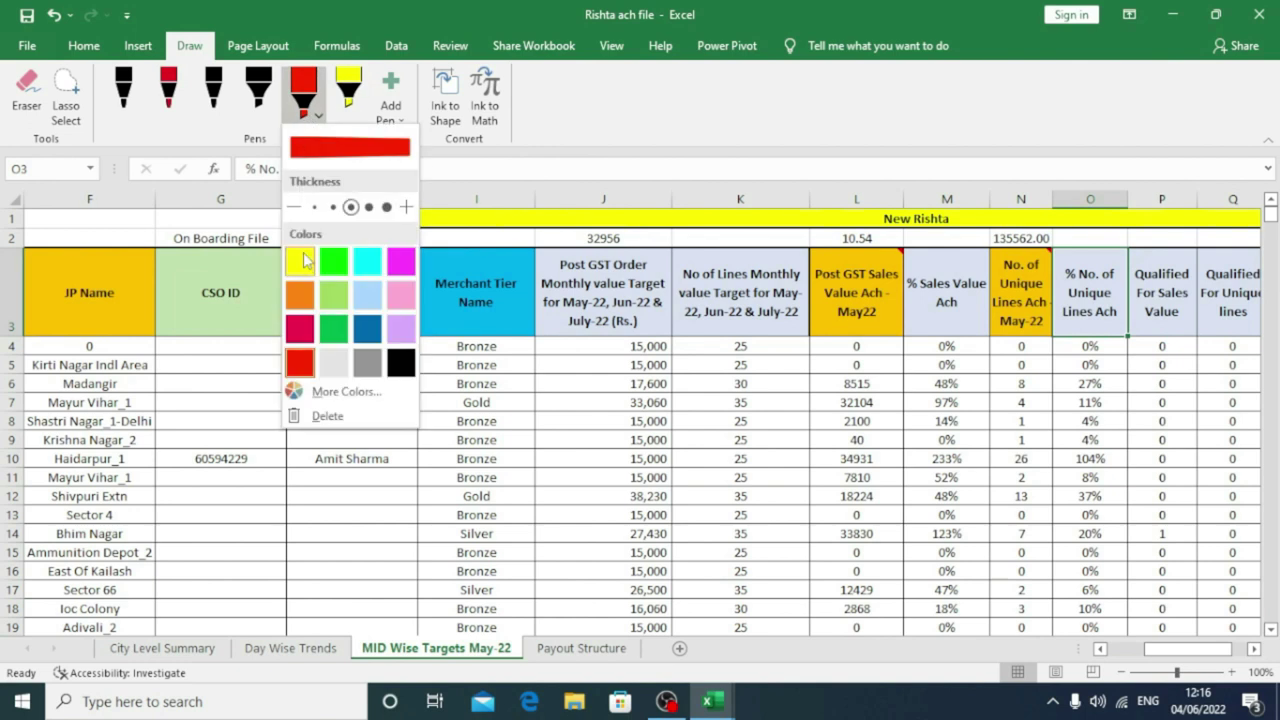
left_click(309, 262)
mouse_move(603, 413)
left_mouse_down()
mouse_move(650, 419)
mouse_move(708, 403)
left_mouse_up()
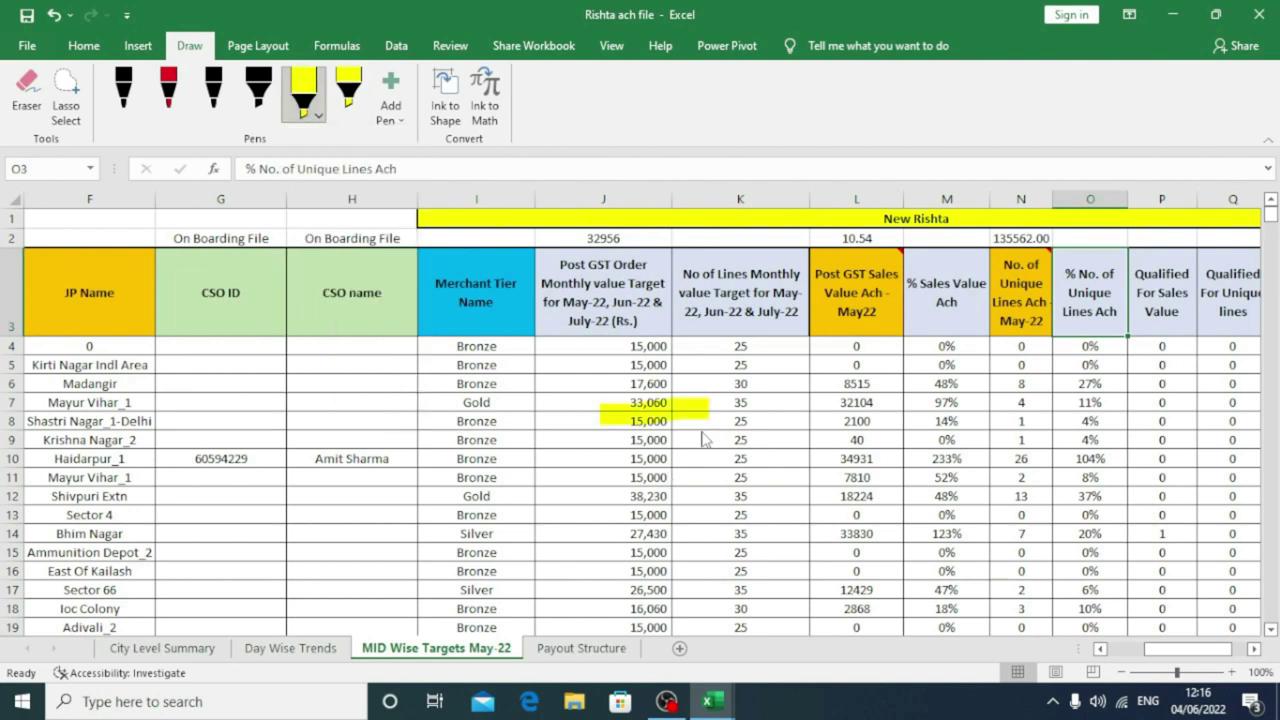
left_click_drag(592, 486, 796, 480)
left_click_drag(690, 535, 970, 552)
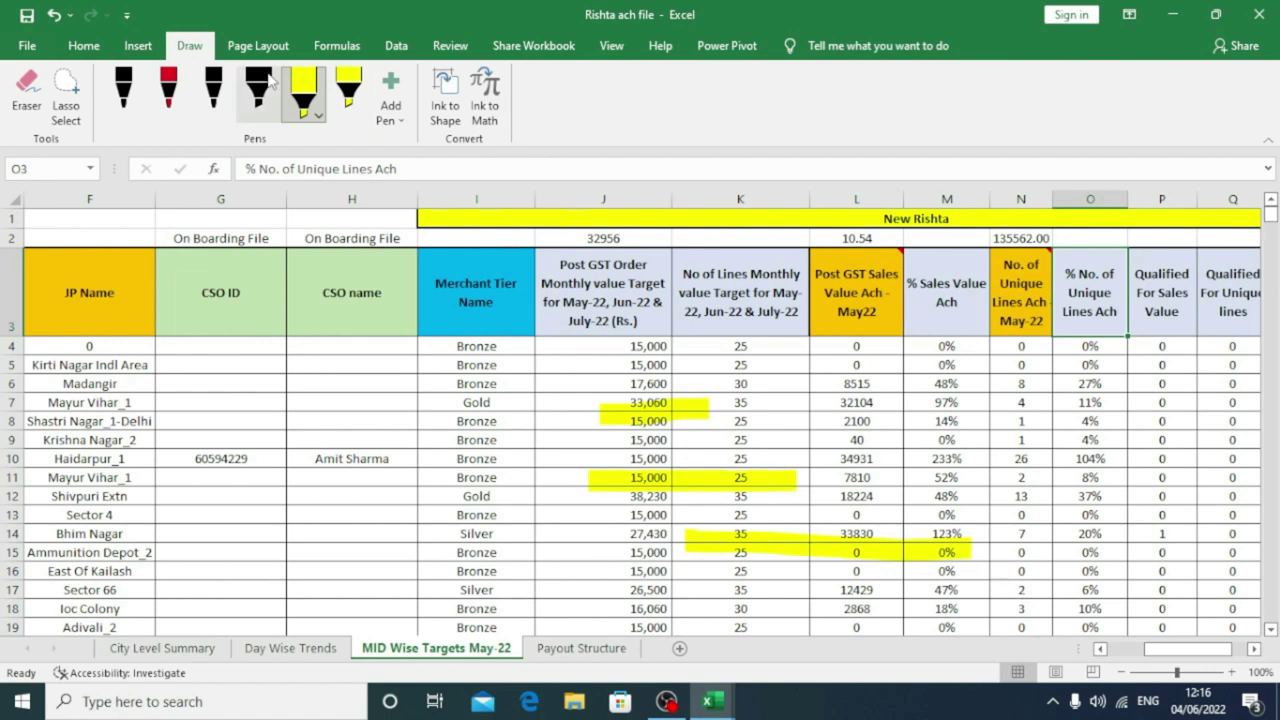
- On Day Wise Trends, highlight the 15-May figures, the Unique Qualifier heading and the 6 and 44 totals
left_click(300, 650)
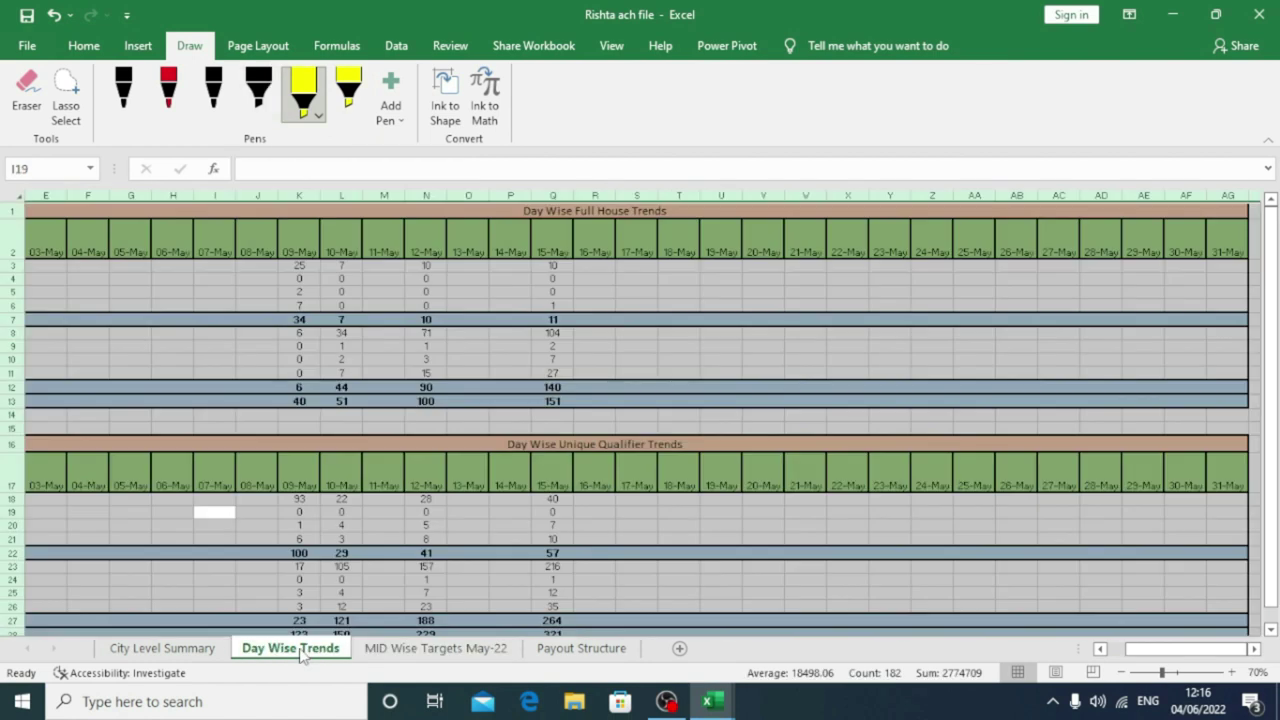
left_click_drag(547, 351, 706, 366)
left_click_drag(596, 446, 798, 446)
left_click_drag(588, 556, 790, 530)
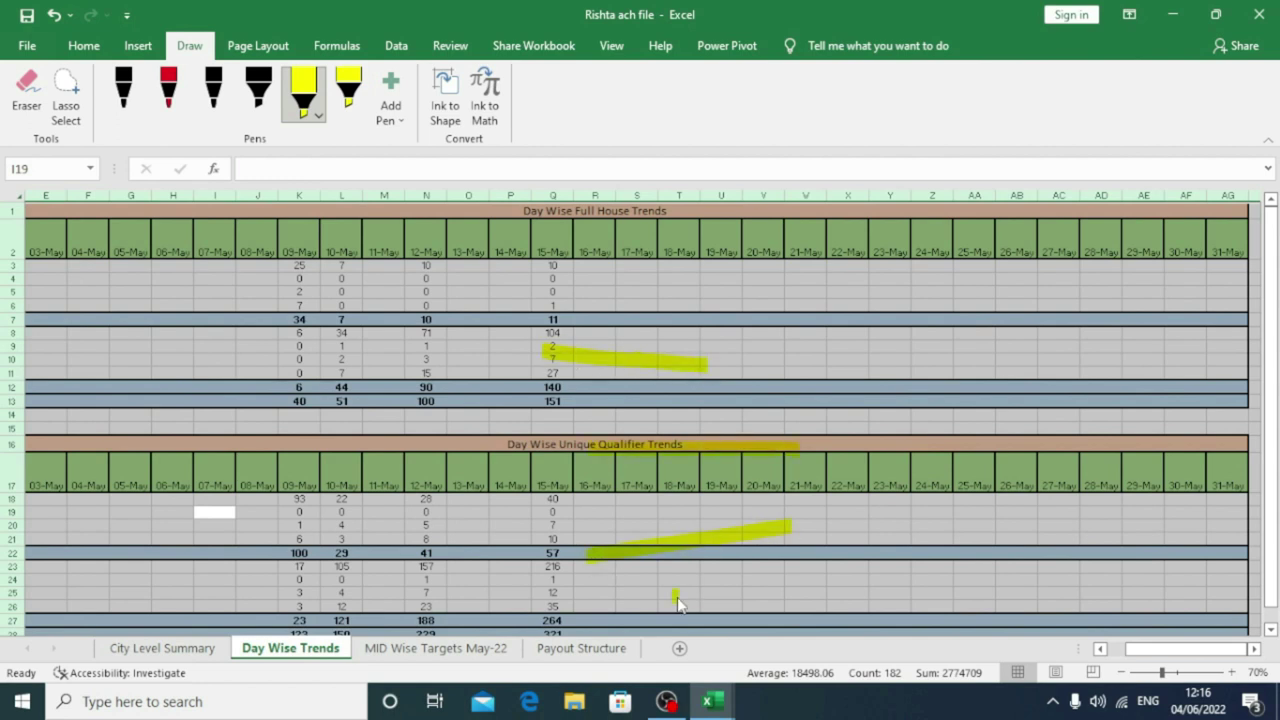
left_click_drag(676, 597, 893, 578)
left_click_drag(293, 390, 357, 390)
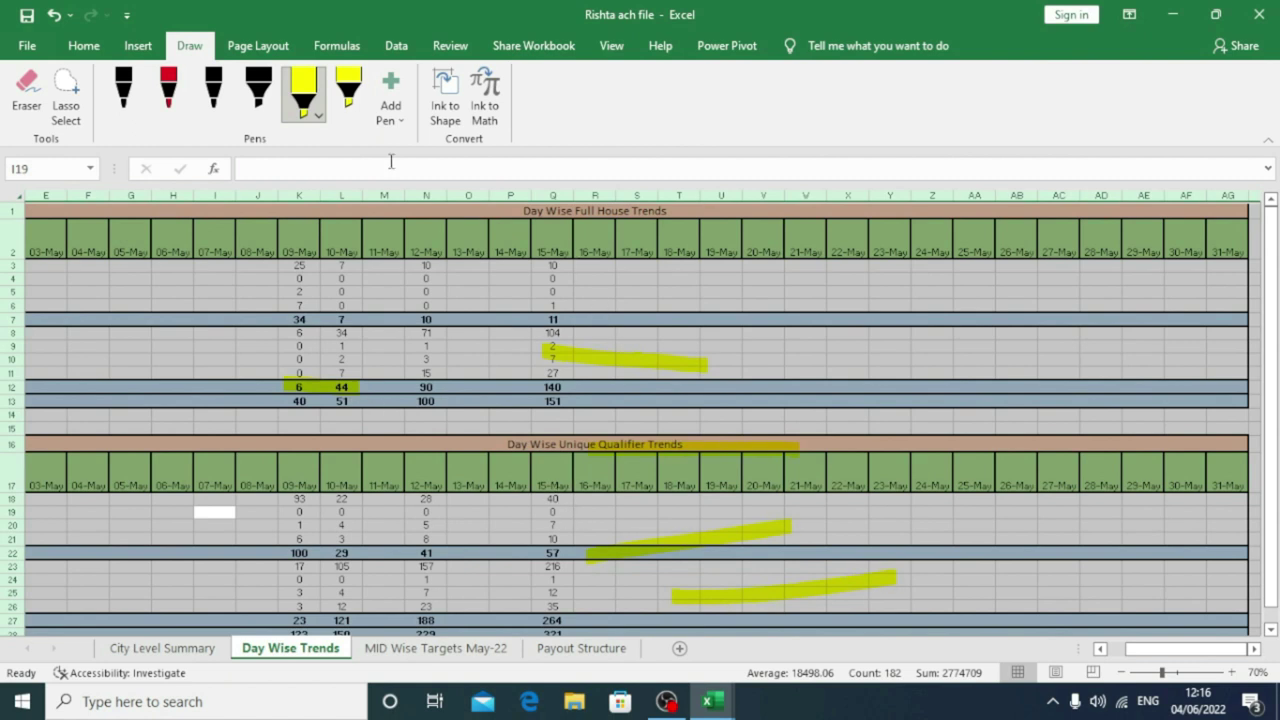
left_click(459, 50)
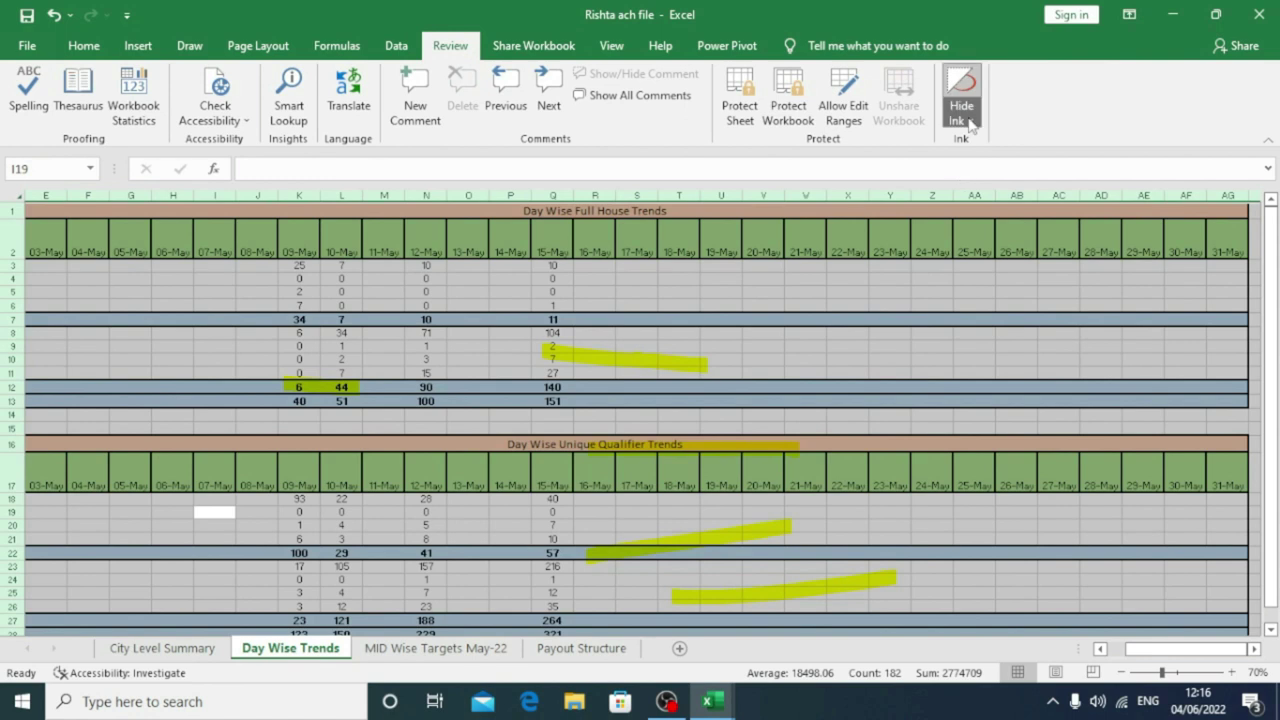
- Hide all ink in the workbook and check MID Wise Targets May-22 and Payout Structure
left_click(962, 105)
left_click(1015, 148)
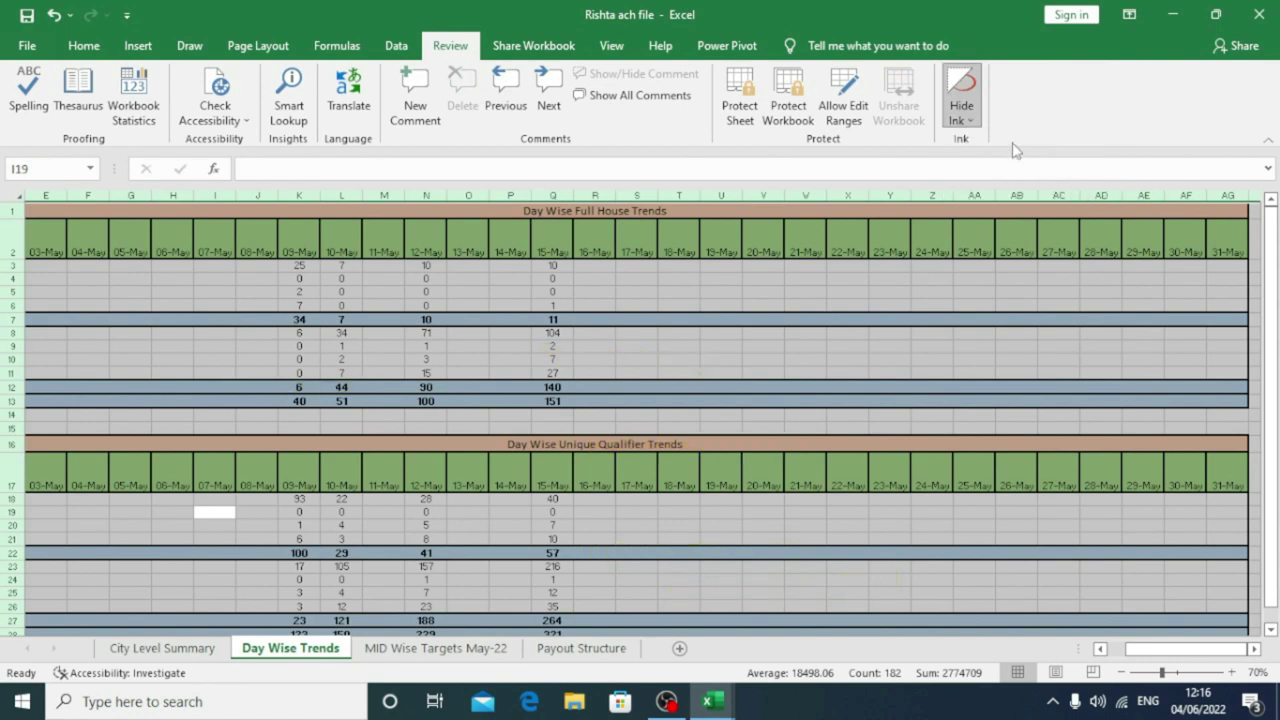
left_click(403, 655)
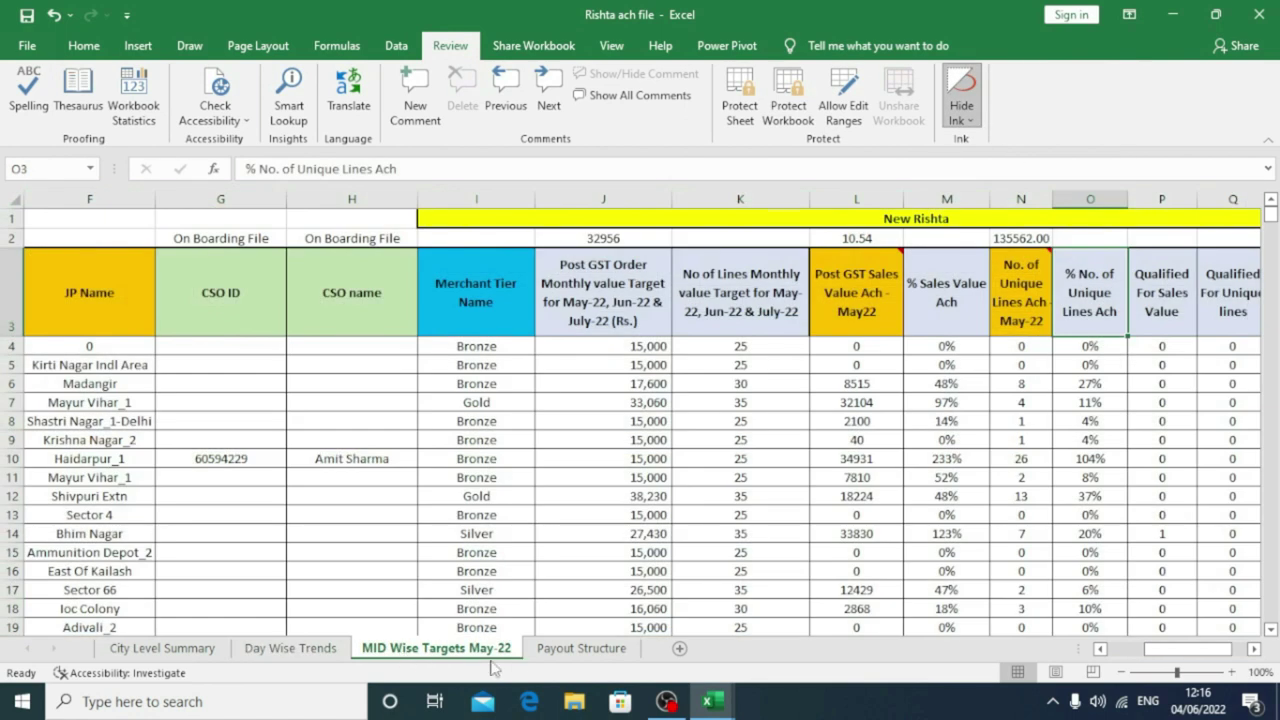
left_click(565, 650)
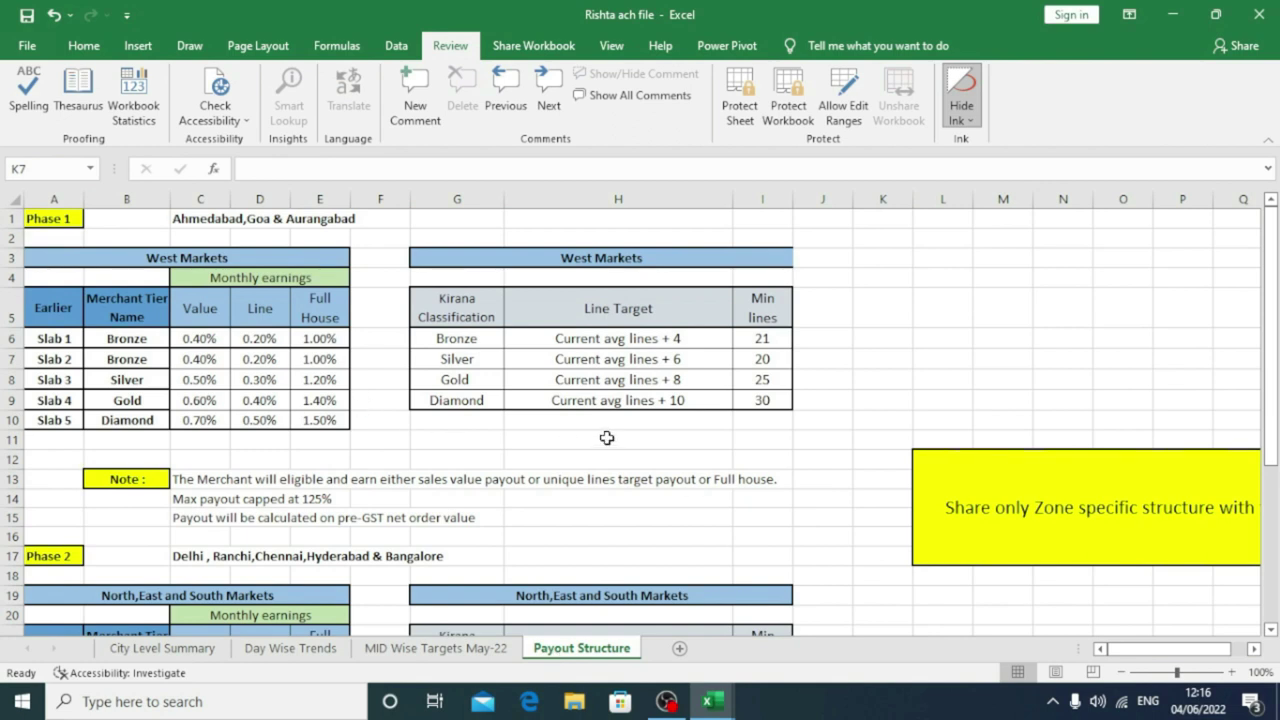
- Show the ink again on the Payout Structure sheet
left_click(970, 120)
left_click(990, 143)
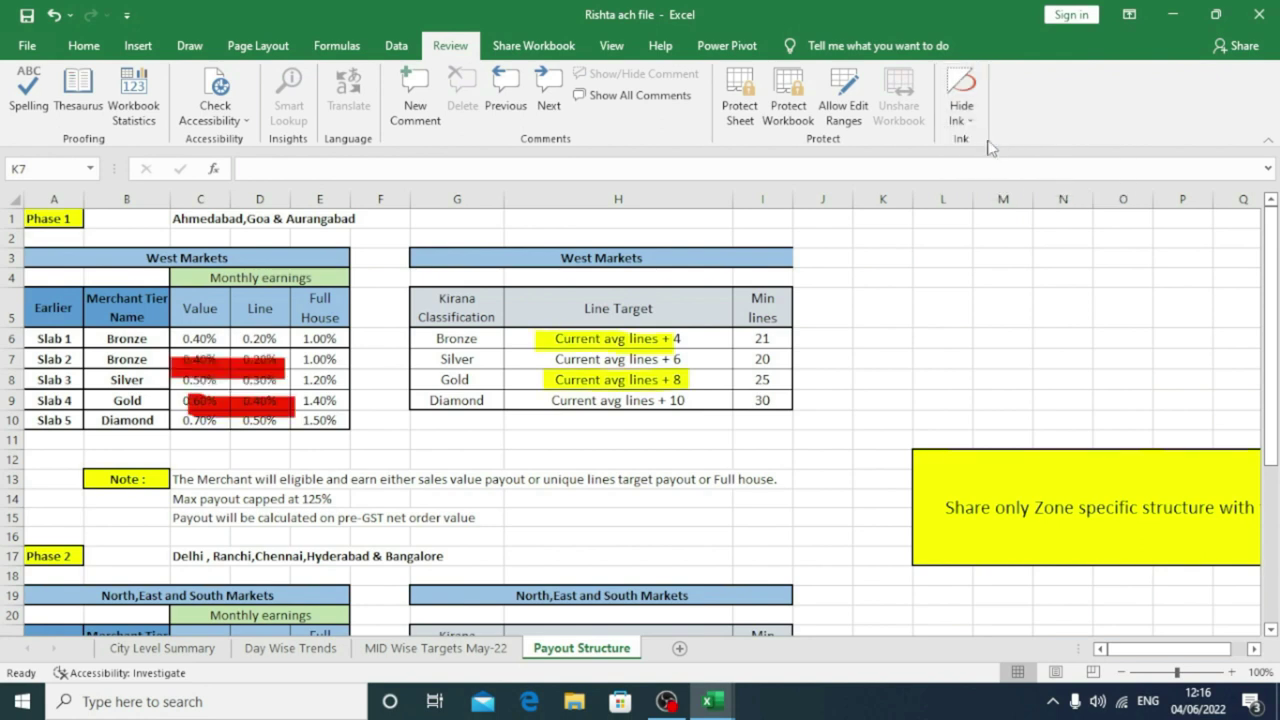
left_click(962, 116)
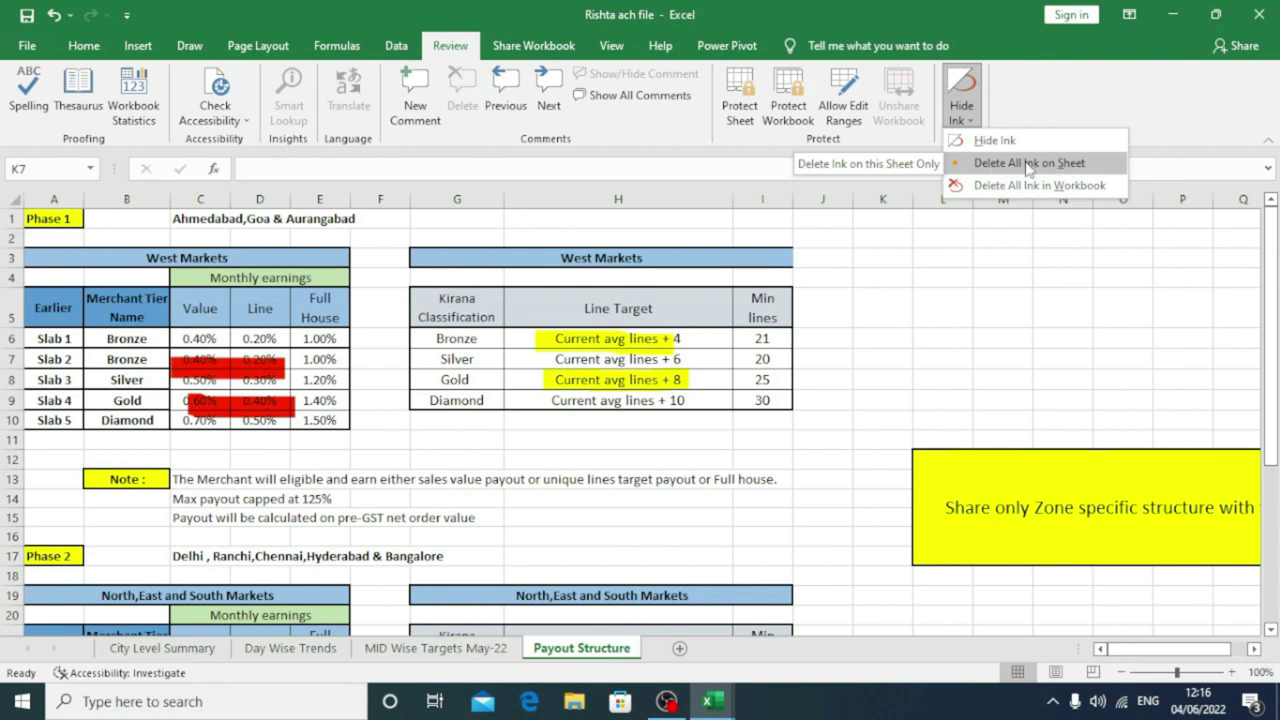
- Delete all ink on the Payout Structure sheet and check MID Wise Targets May-22
left_click(1028, 166)
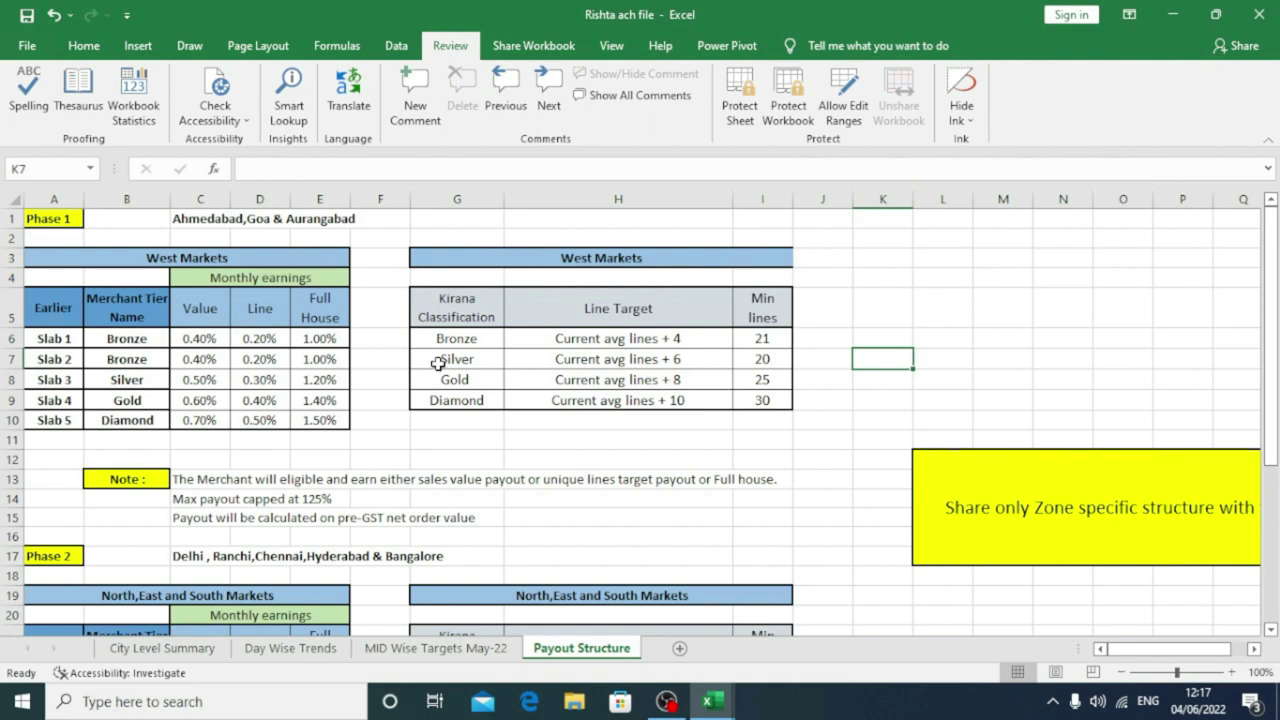
left_click(483, 650)
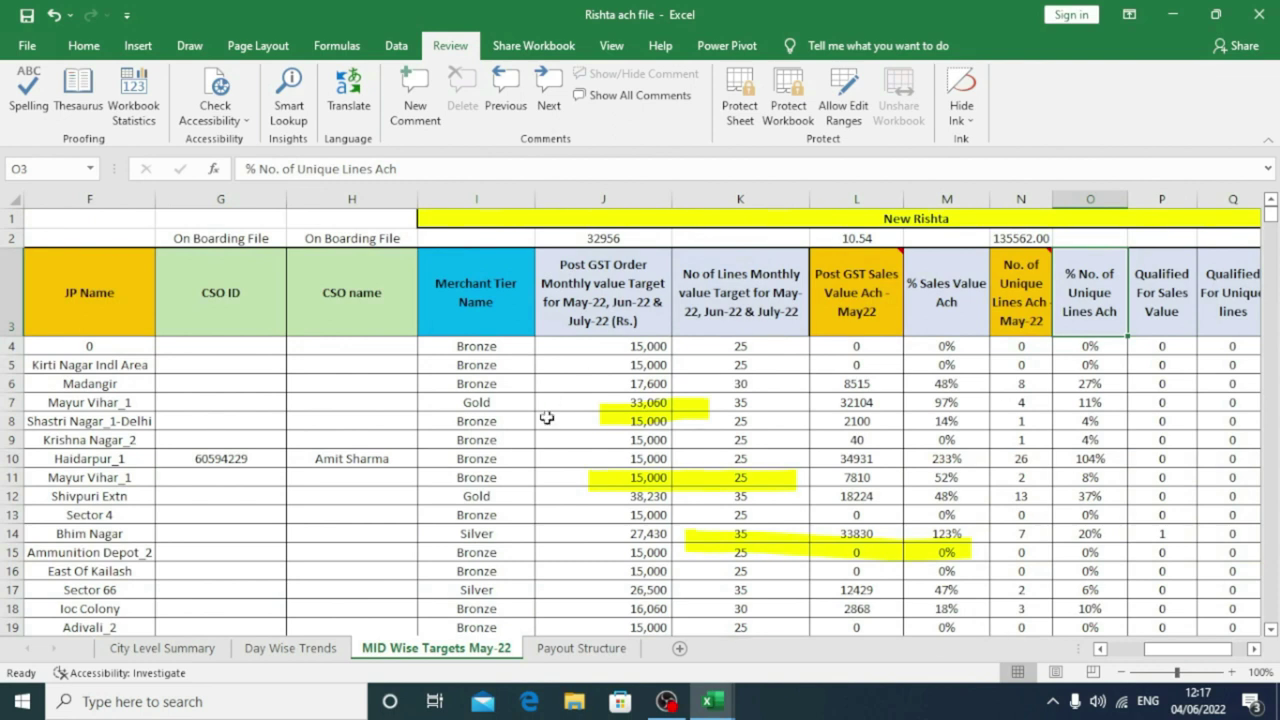
left_click(583, 648)
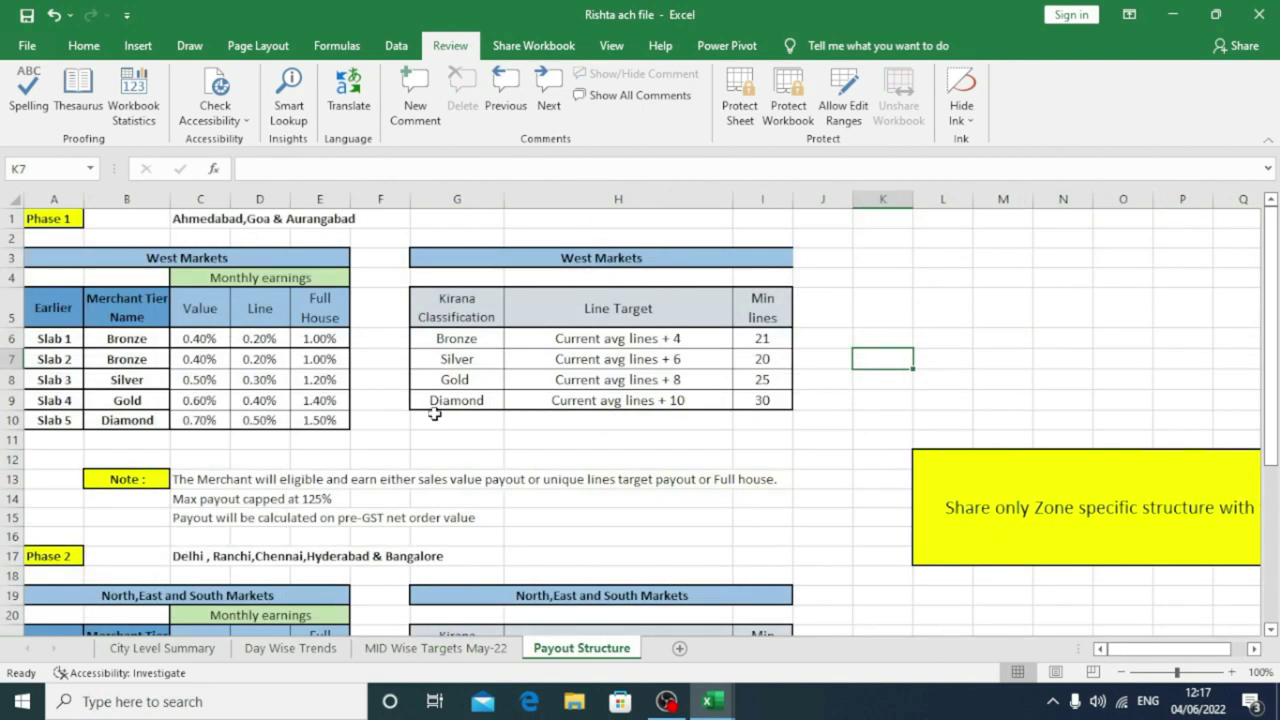
- Remove the remaining ink and check Day Wise Trends, City Level Summary and MID Wise Targets May-22
left_click(975, 125)
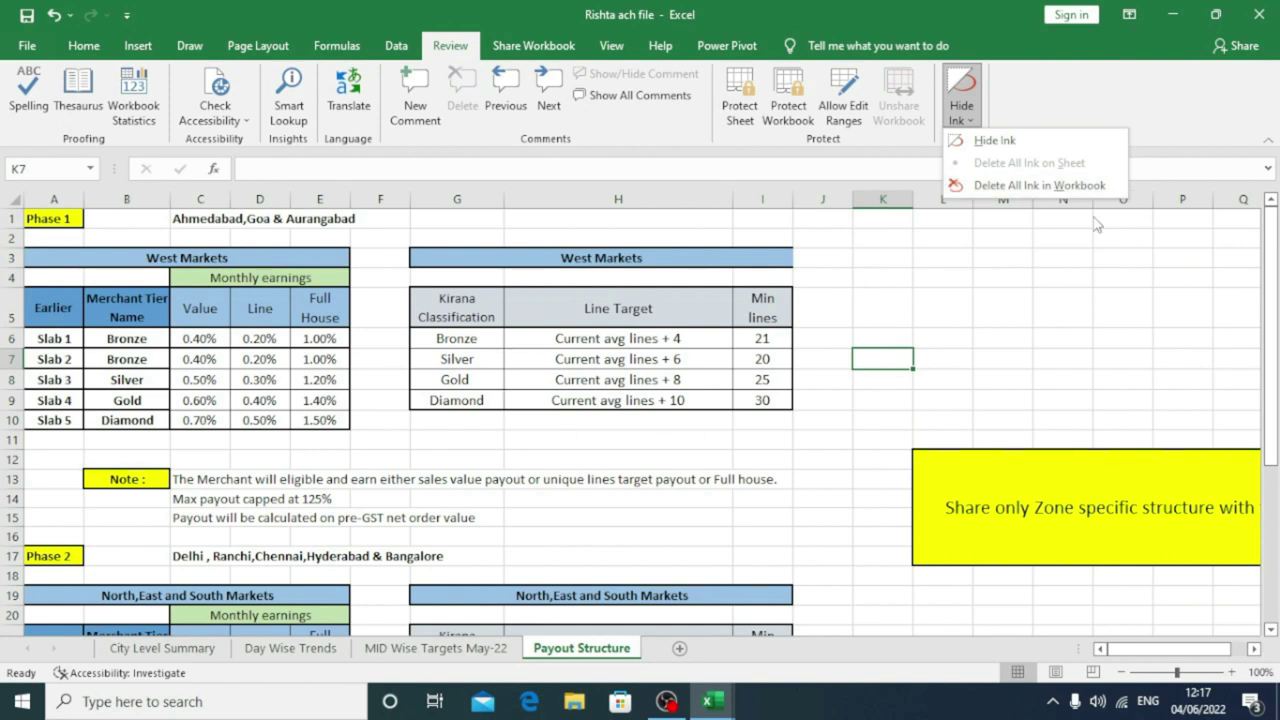
left_click(1003, 186)
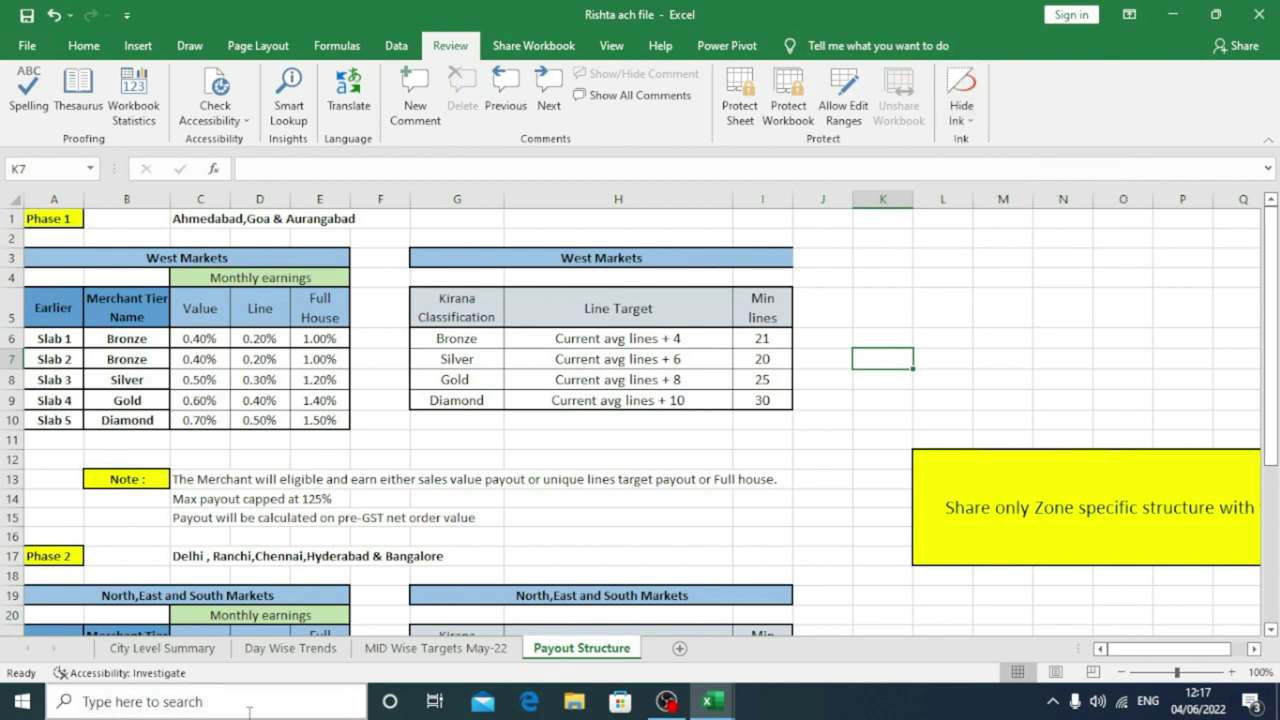
left_click(290, 648)
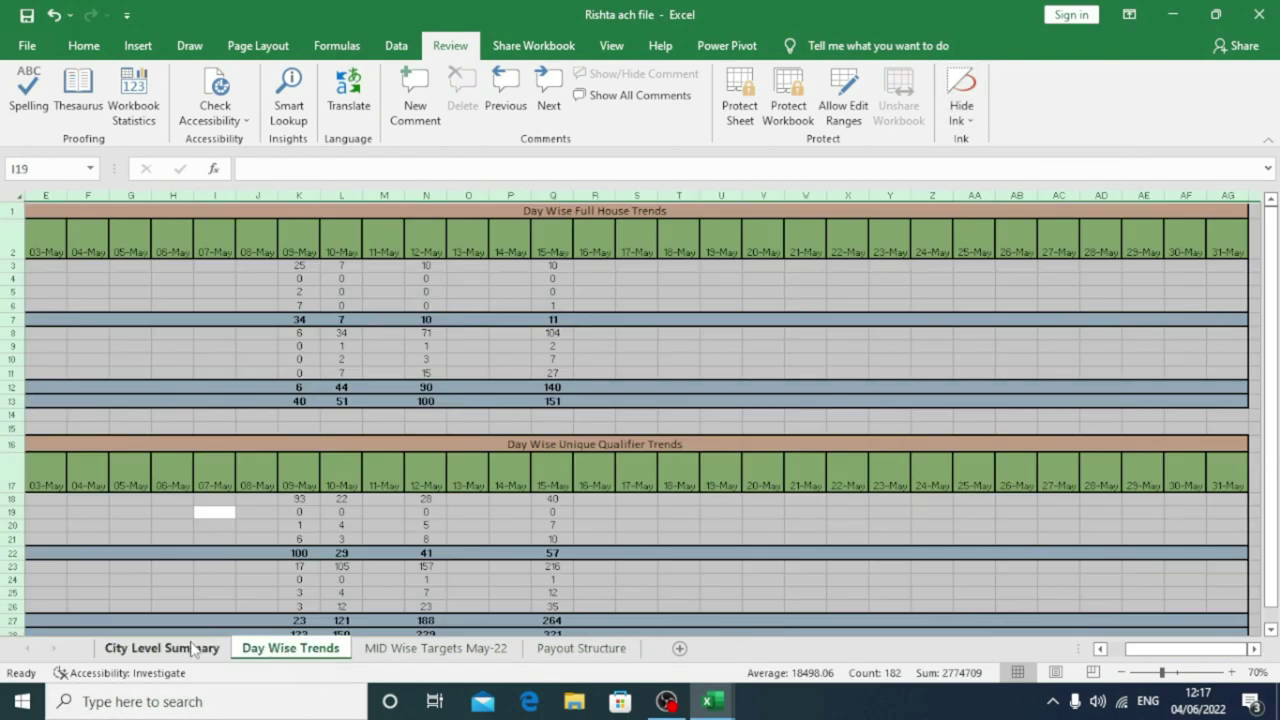
left_click(189, 648)
left_click(436, 648)
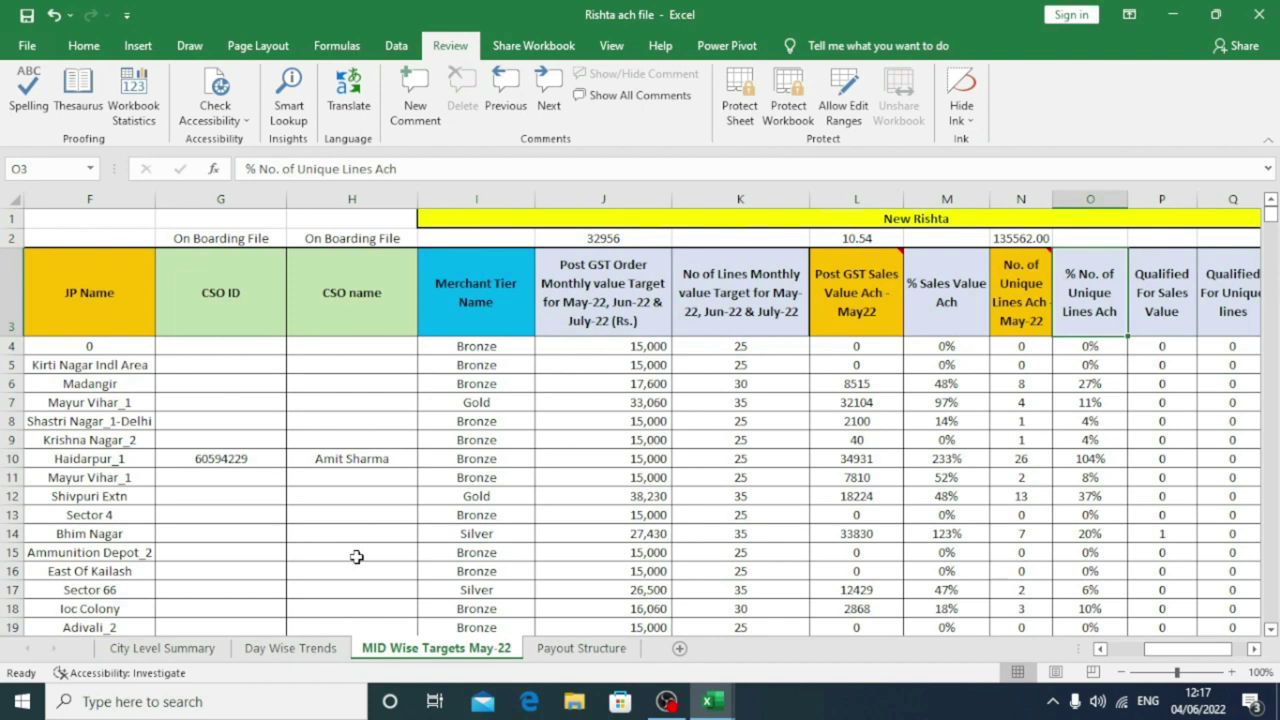